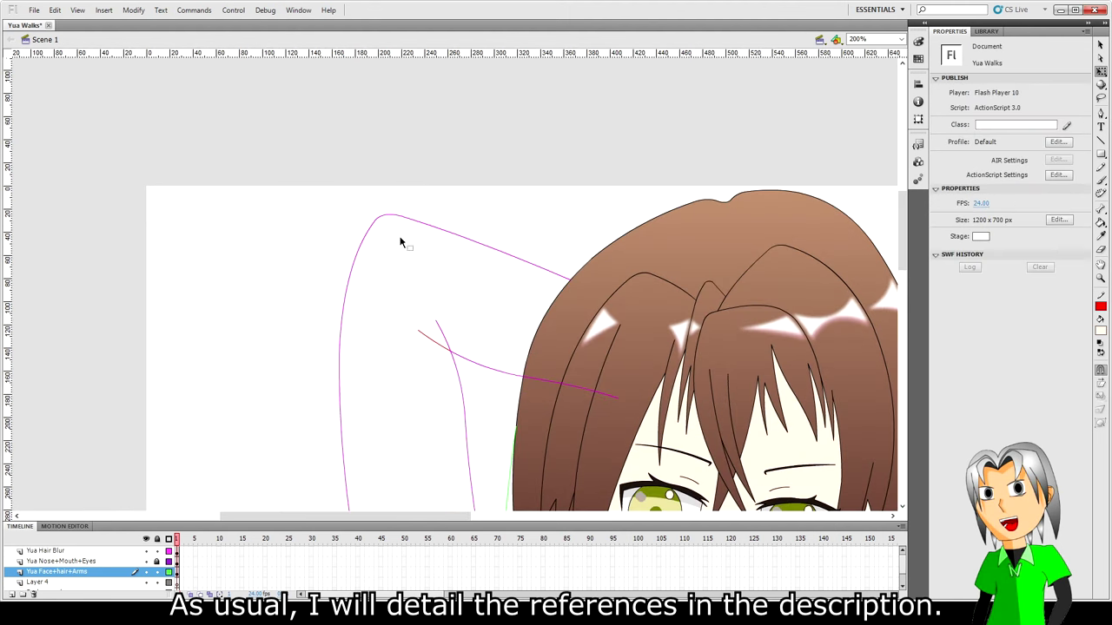
# - Rotate the raised forearm's upper magenta outline slightly upward with Free Transform
pyautogui.click(520, 263)
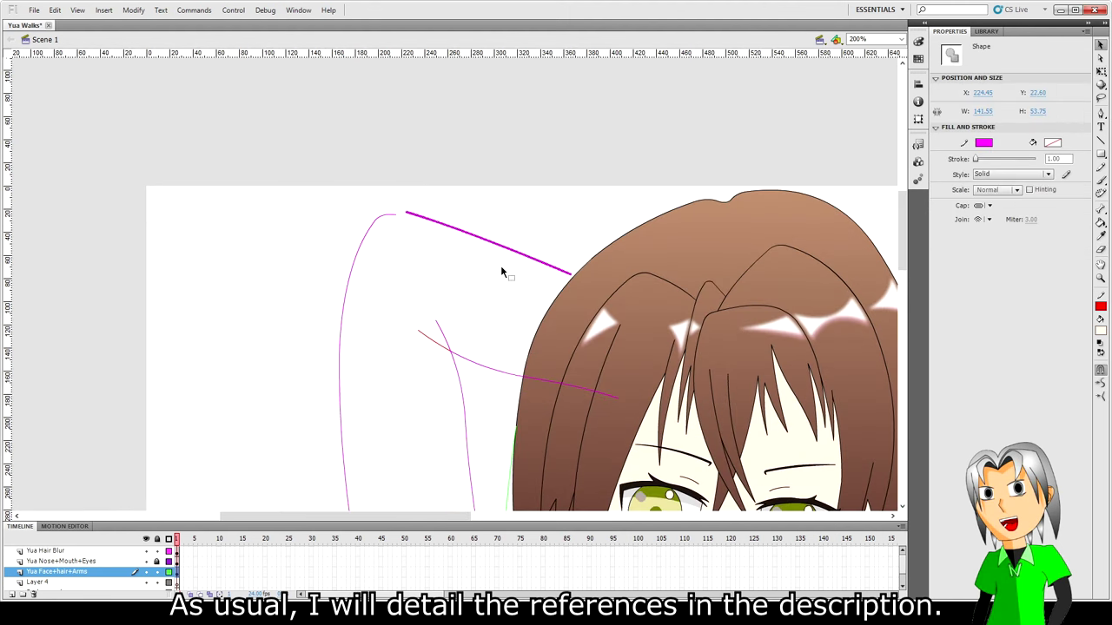
pyautogui.press('q')
pyautogui.moveTo(577, 205); pyautogui.dragTo(588, 198)
pyautogui.click(608, 216)
# - Select all segments of the raised forearm's lower outline, rotate them slightly, and nudge them upward
pyautogui.click(608, 396)
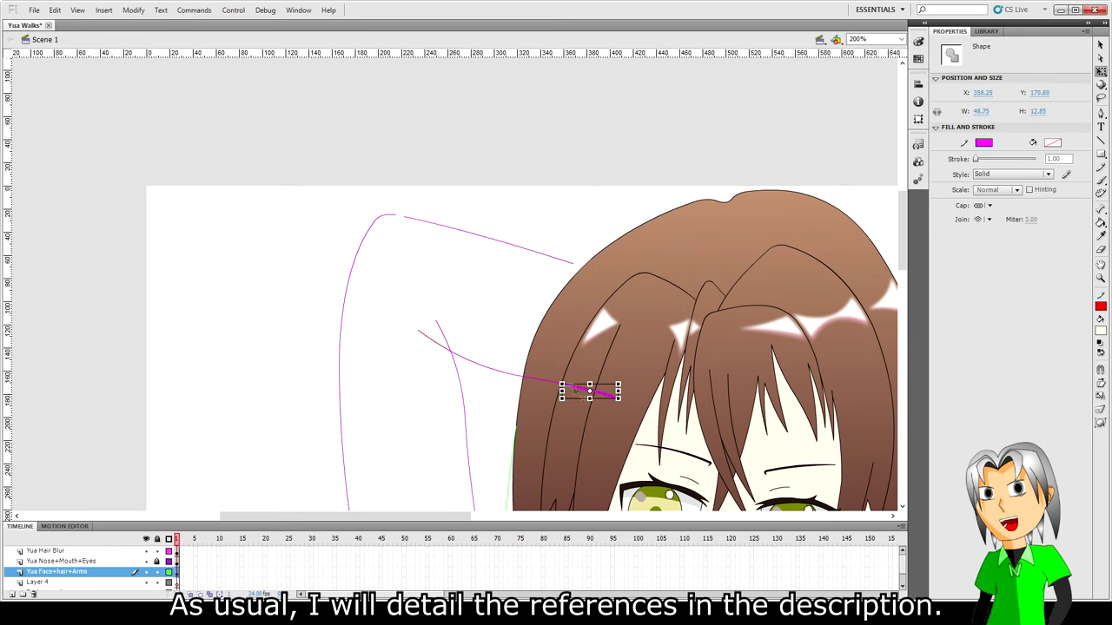
pyautogui.keyDown('shift'); pyautogui.click(535, 379); pyautogui.keyUp('shift')
pyautogui.keyDown('shift'); pyautogui.click(489, 370); pyautogui.keyUp('shift')
pyautogui.keyDown('shift'); pyautogui.click(433, 341); pyautogui.keyUp('shift')
pyautogui.moveTo(623, 328); pyautogui.dragTo(622, 320)
pyautogui.hotkey('shift', 'Up')
pyautogui.hotkey('shift', 'Up')
pyautogui.press('Down')
pyautogui.press('Down')
pyautogui.press('Down')
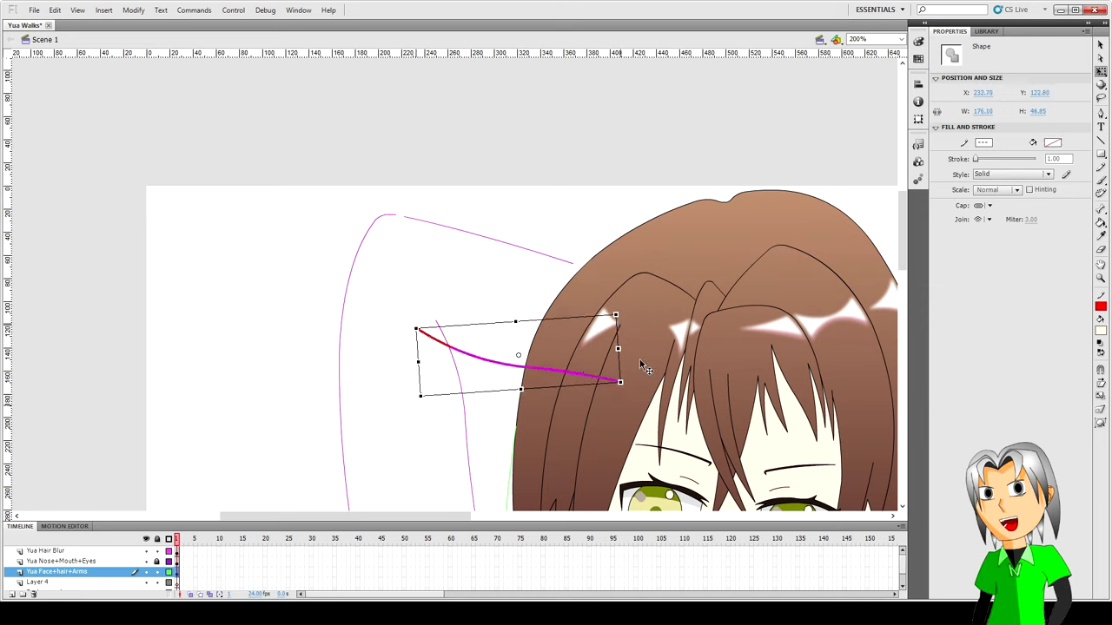
pyautogui.click(644, 368)
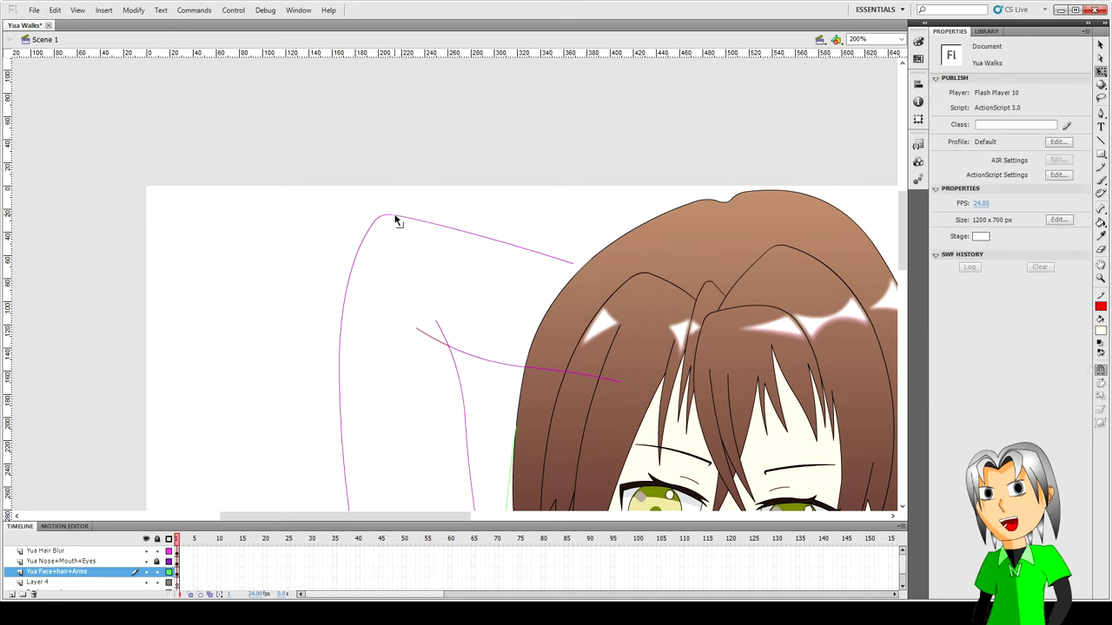
# - Join the forearm's upper outline to the elbow curve and hair edge, and fill the raised arm with the pale skin colour
pyautogui.moveTo(577, 264); pyautogui.dragTo(584, 266)
pyautogui.scroll(-5, 503, 283)
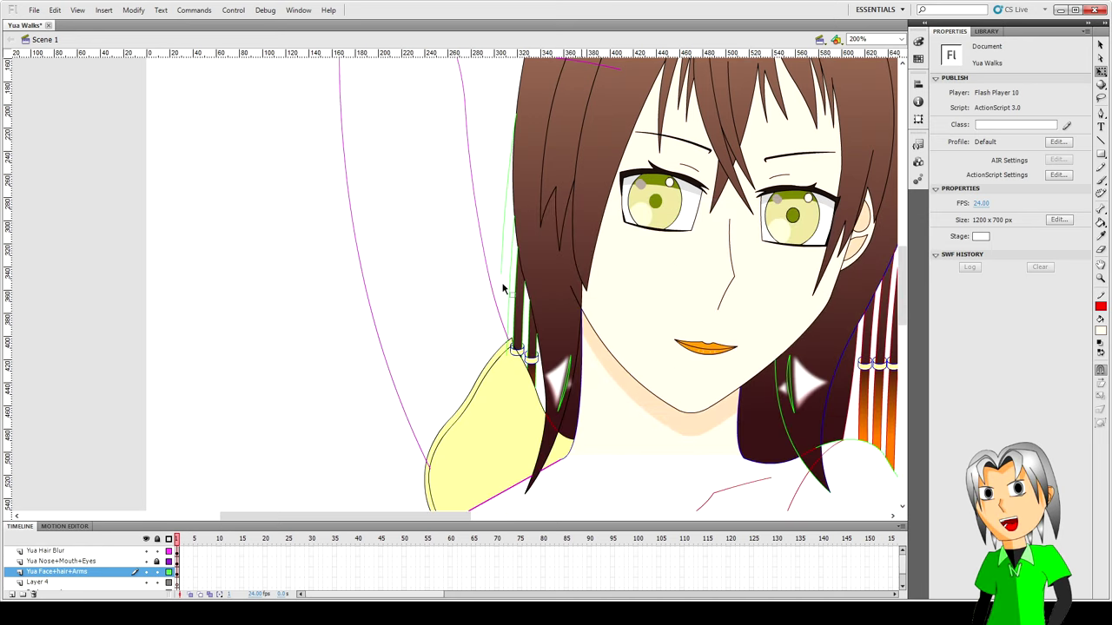
pyautogui.scroll(4, 460, 304)
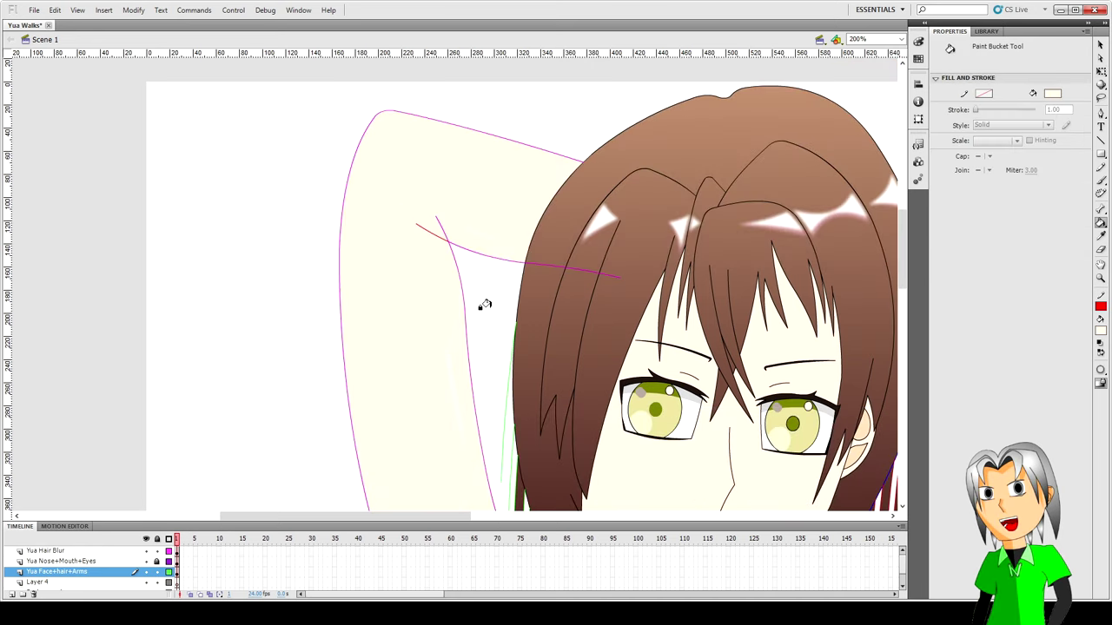
# - Open the Hair blur symbol, select the thin highlight shape beside the raised arm for transforming, and return to Scene 1
pyautogui.doubleClick(487, 240)
pyautogui.moveTo(426, 188); pyautogui.dragTo(526, 302)
pyautogui.hotkey('ctrl', '=')
pyautogui.press('q')
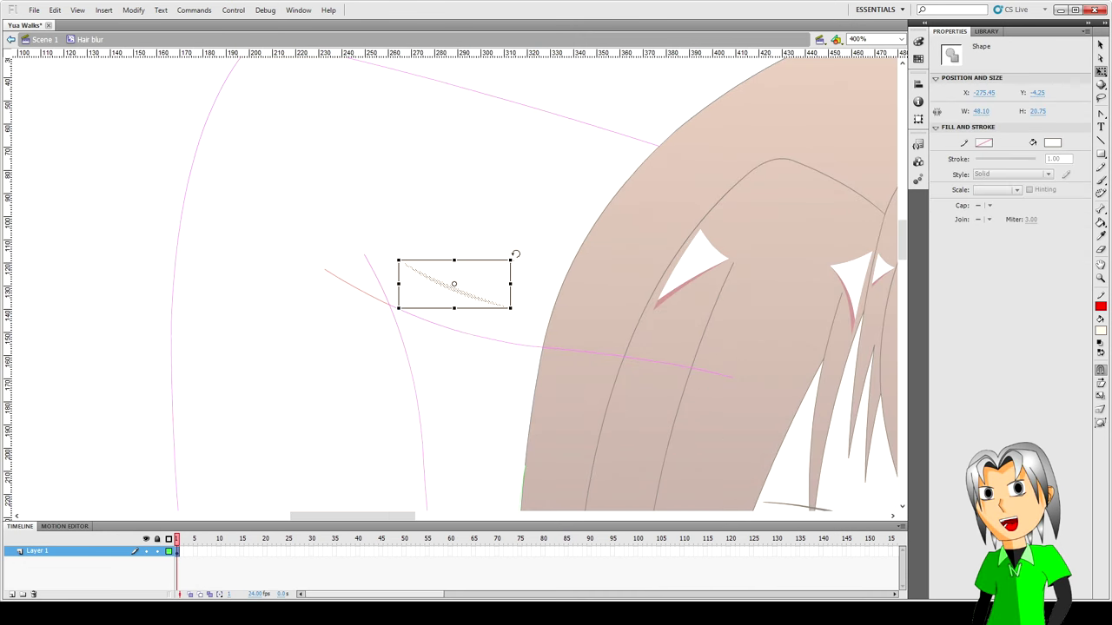
pyautogui.doubleClick(484, 381)
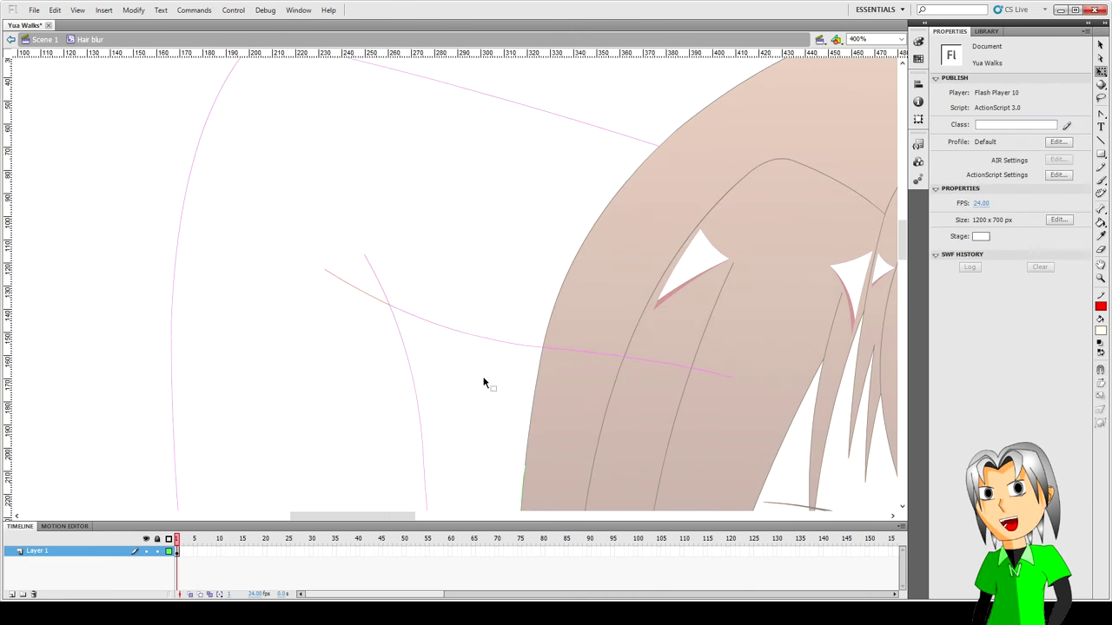
pyautogui.hotkey('ctrl', '1')
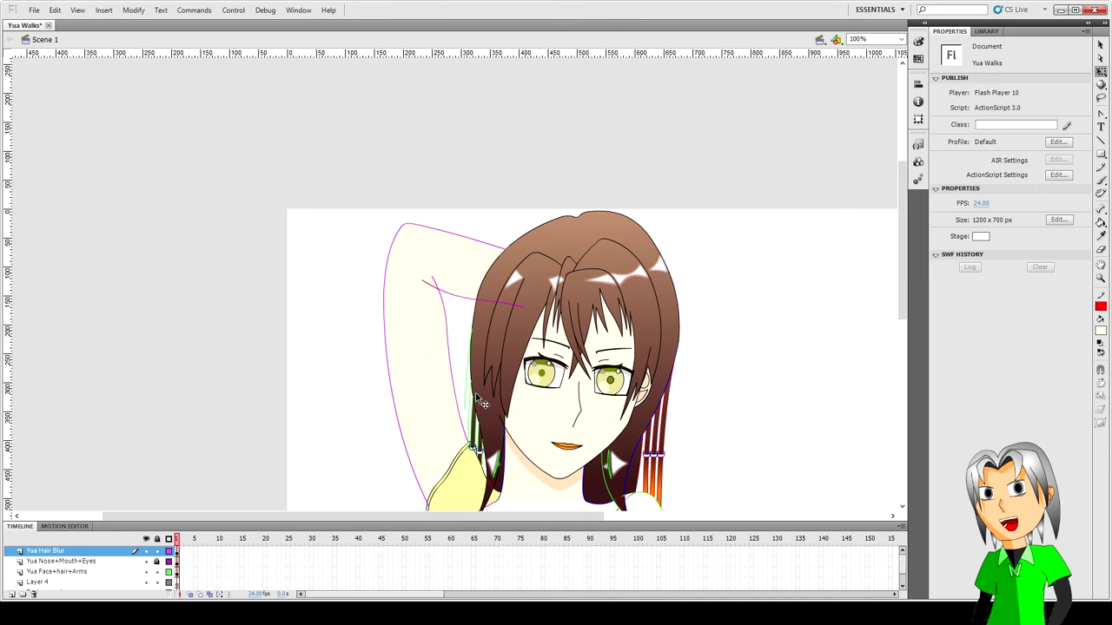
# - Recolour the red segments of the unfilled sleeve's inner outline with the blue stroke sampled from the same outline
pyautogui.scroll(-3, 479, 399)
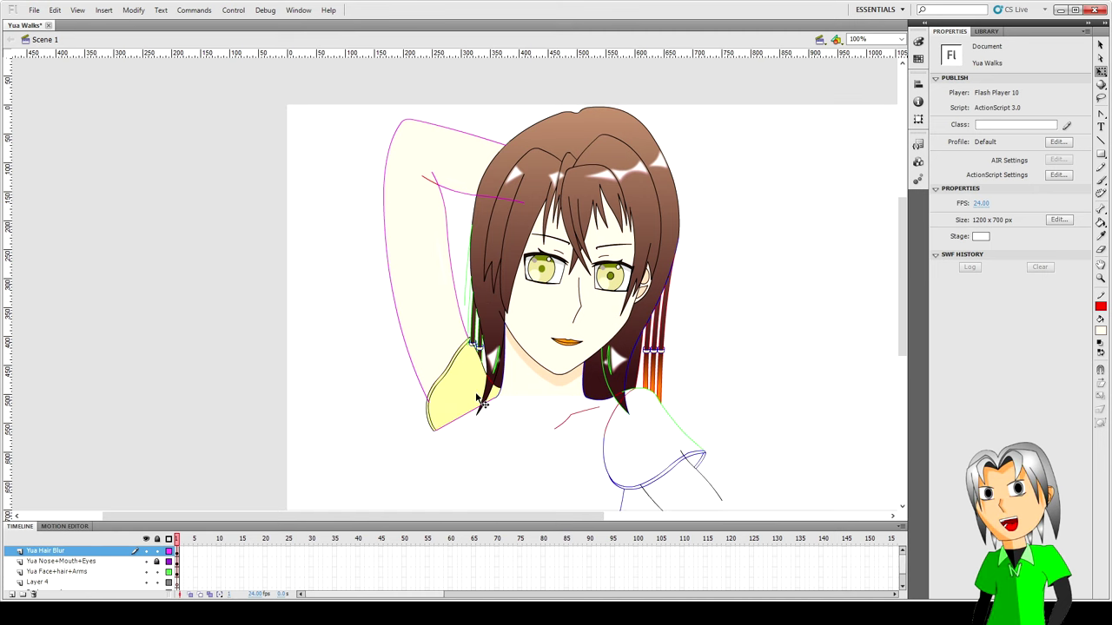
pyautogui.click(674, 429)
pyautogui.hotkey('ctrl', '=')
pyautogui.hotkey('ctrl', '=')
pyautogui.scroll(-3, 474, 349)
pyautogui.scroll(3, 469, 348)
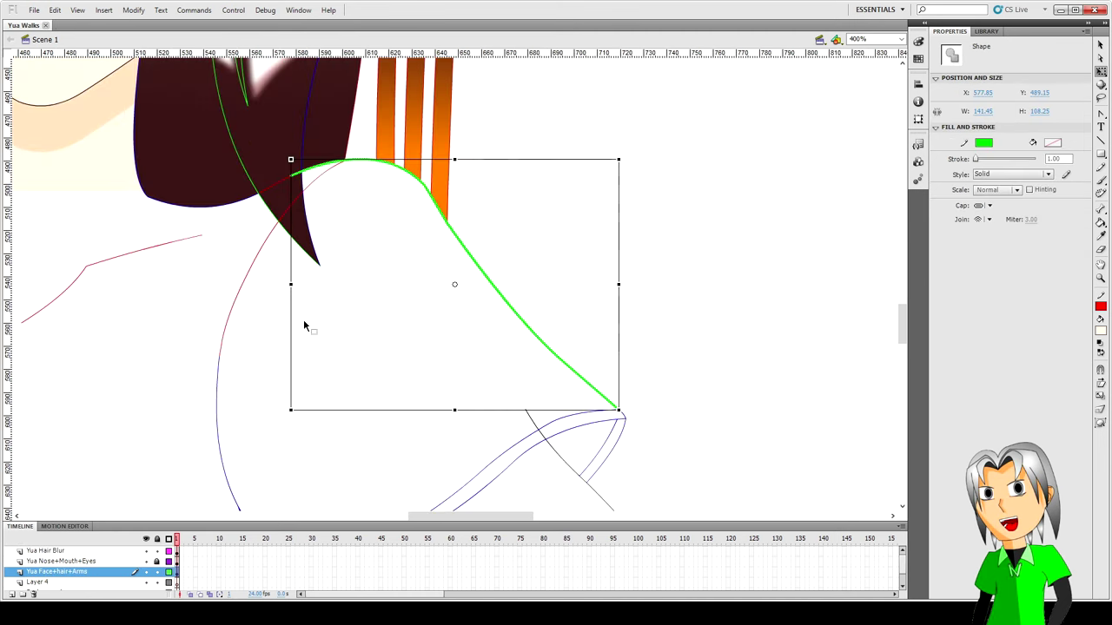
pyautogui.click(304, 326)
pyautogui.doubleClick(241, 291)
pyautogui.click(319, 202)
pyautogui.click(313, 181)
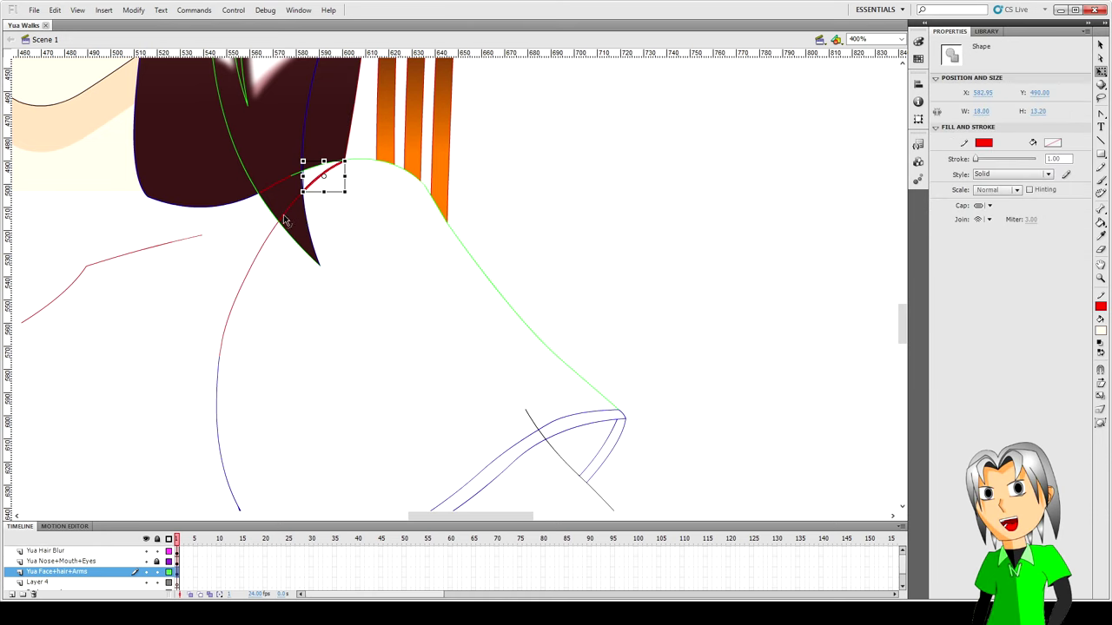
pyautogui.keyDown('shift'); pyautogui.click(284, 213); pyautogui.keyUp('shift')
pyautogui.keyDown('shift'); pyautogui.click(258, 256); pyautogui.keyUp('shift')
pyautogui.keyDown('shift'); pyautogui.click(219, 353); pyautogui.keyUp('shift')
pyautogui.press('i')
pyautogui.click(215, 396)
pyautogui.press('v')
pyautogui.click(347, 397)
# - Change the stroke colour of the blue arm line below the unfilled sleeve's cuff to red
pyautogui.scroll(-7, 460, 388)
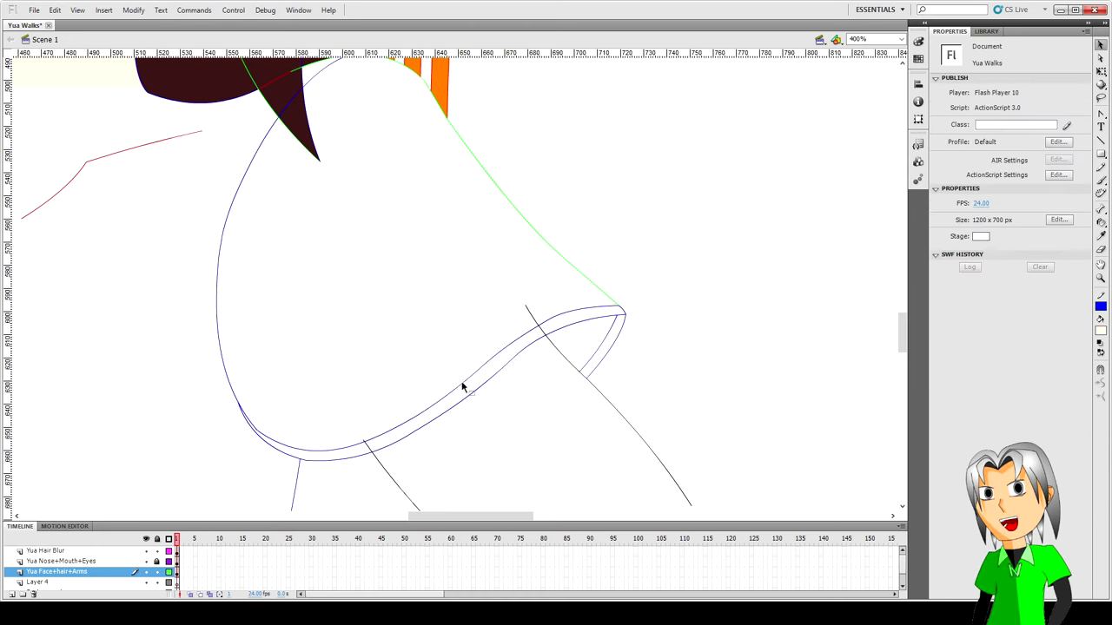
pyautogui.click(295, 243)
pyautogui.click(984, 144)
pyautogui.click(923, 229)
pyautogui.click(591, 244)
# - Recolour the blue edge of the pointed hair tip overlapping the unfilled sleeve to green
pyautogui.scroll(5, 521, 304)
pyautogui.doubleClick(515, 343)
pyautogui.scroll(3, 460, 325)
pyautogui.click(372, 304)
pyautogui.click(304, 239)
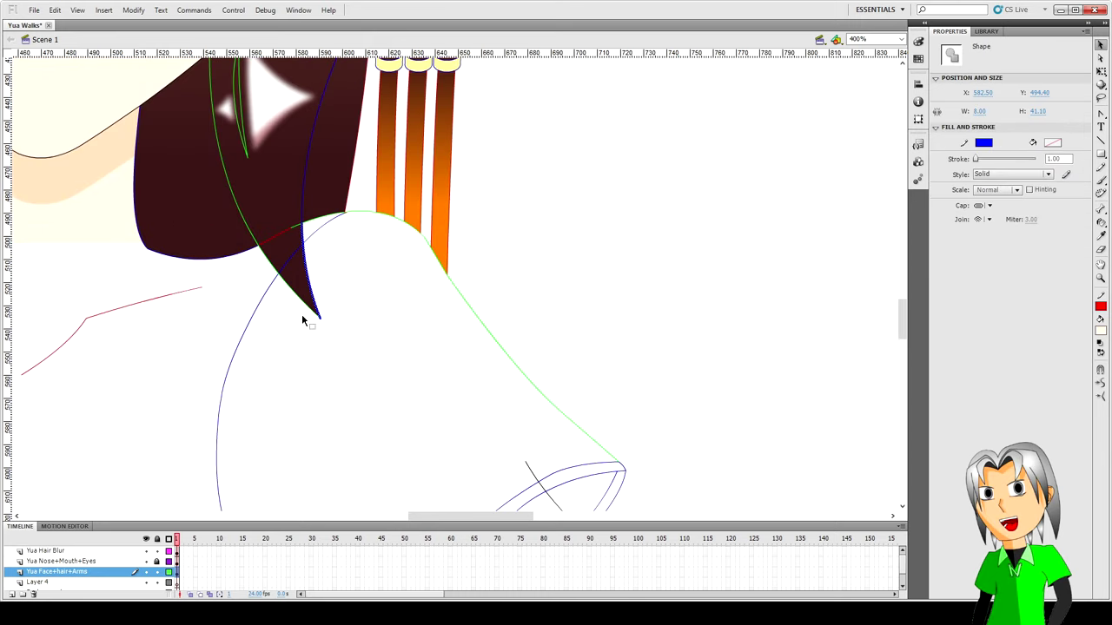
pyautogui.click(368, 312)
# - Select the blue sleeve outline and enlarge it downward and outward to about 200 px wide with Free Transform
pyautogui.click(333, 219)
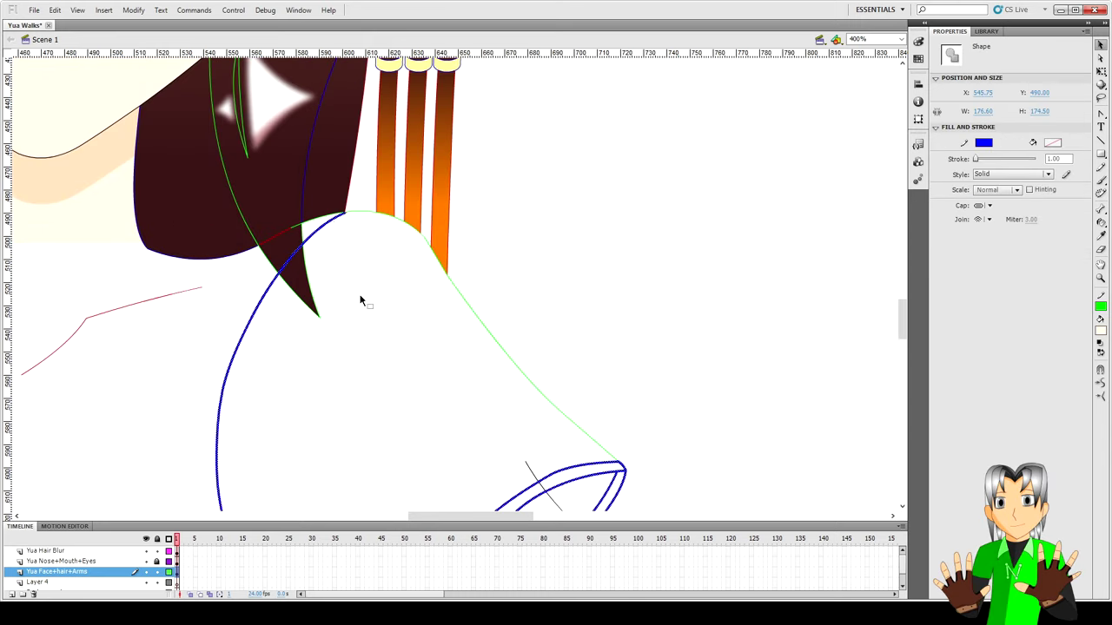
pyautogui.hotkey('ctrl', '-')
pyautogui.hotkey('ctrl', '-')
pyautogui.press('q')
pyautogui.moveTo(498, 368); pyautogui.dragTo(510, 401)
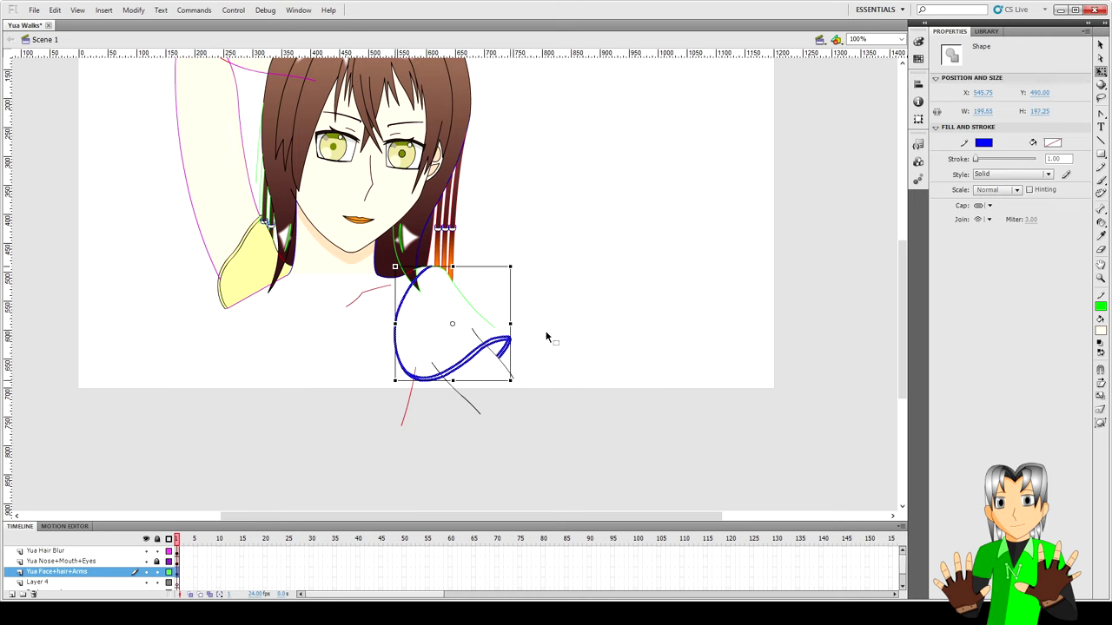
pyautogui.click(511, 330)
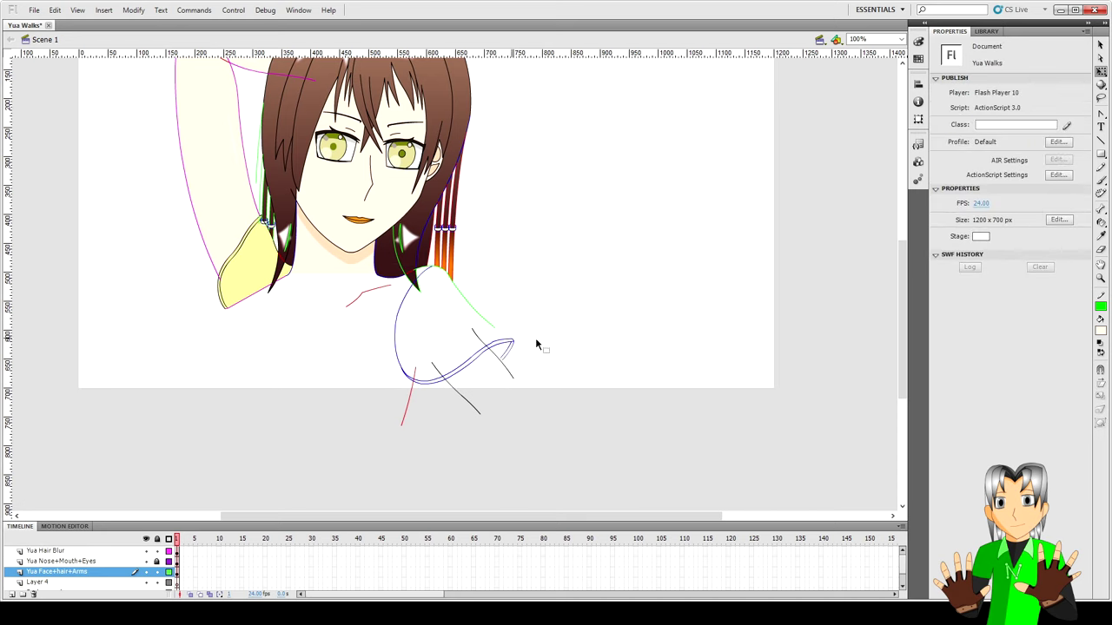
# - Turn on object snapping and extend the shoulder line to meet the enlarged sleeve cuff's outer tip
pyautogui.click(1100, 370)
pyautogui.moveTo(494, 327); pyautogui.dragTo(513, 339)
pyautogui.press('v')
pyautogui.click(502, 333)
pyautogui.hotkey('ctrl', '=')
pyautogui.hotkey('ctrl', '=')
pyautogui.click(558, 365)
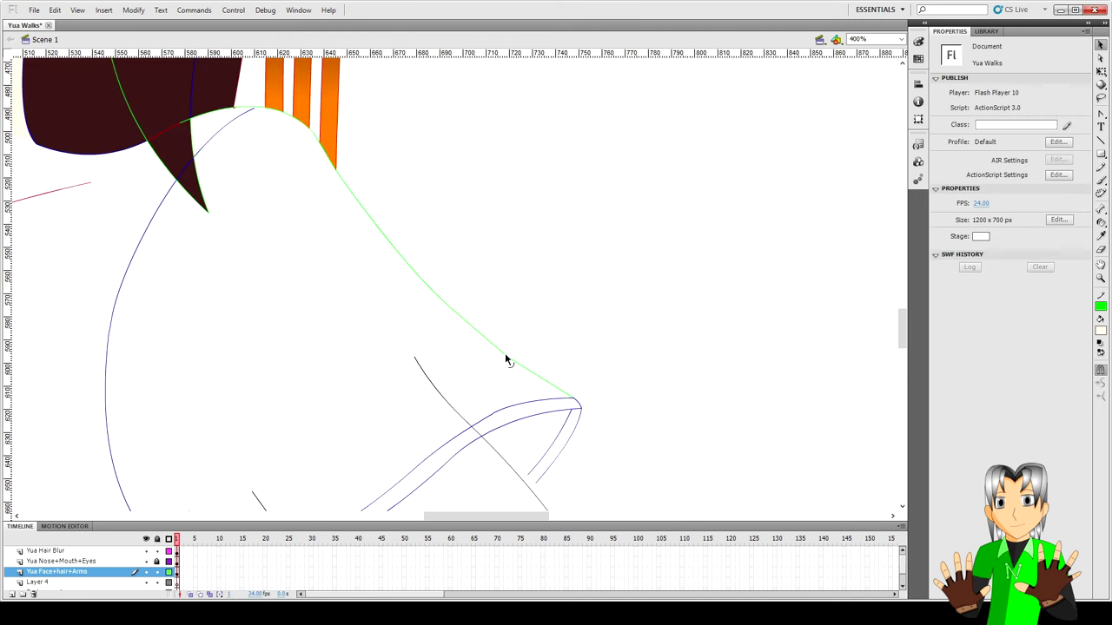
pyautogui.hotkey('ctrl', 'z')
pyautogui.click(521, 351)
pyautogui.scroll(-2, 521, 352)
pyautogui.scroll(1, 522, 352)
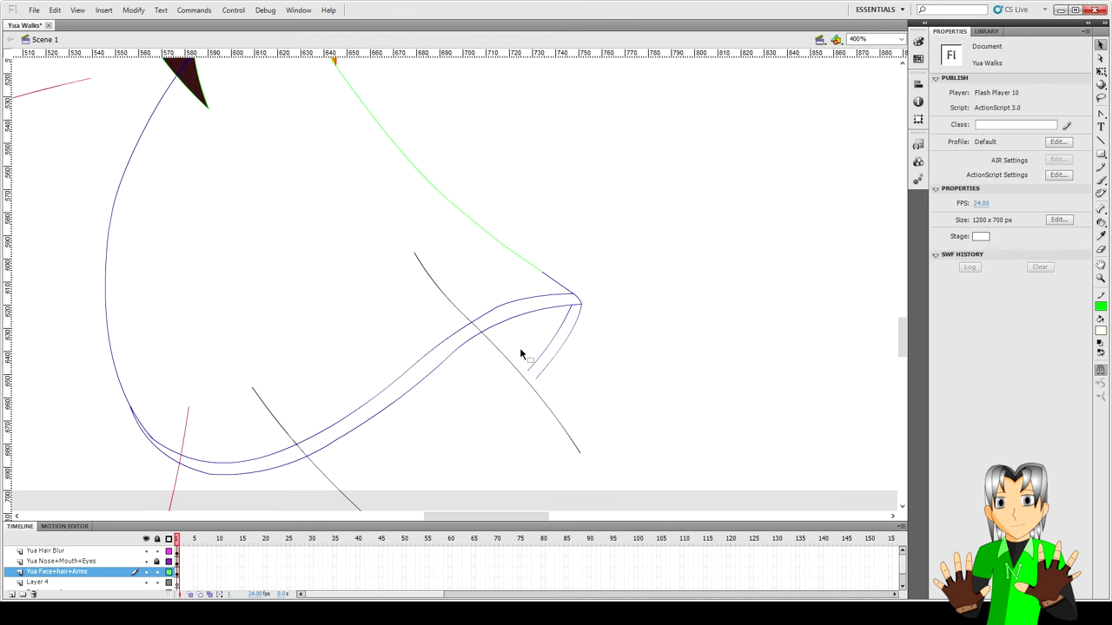
# - Delete the short stroke joining the inner and outer cuff lines at the sleeve's outer tip
pyautogui.click(575, 304)
pyautogui.press('Delete')
pyautogui.scroll(-2, 510, 368)
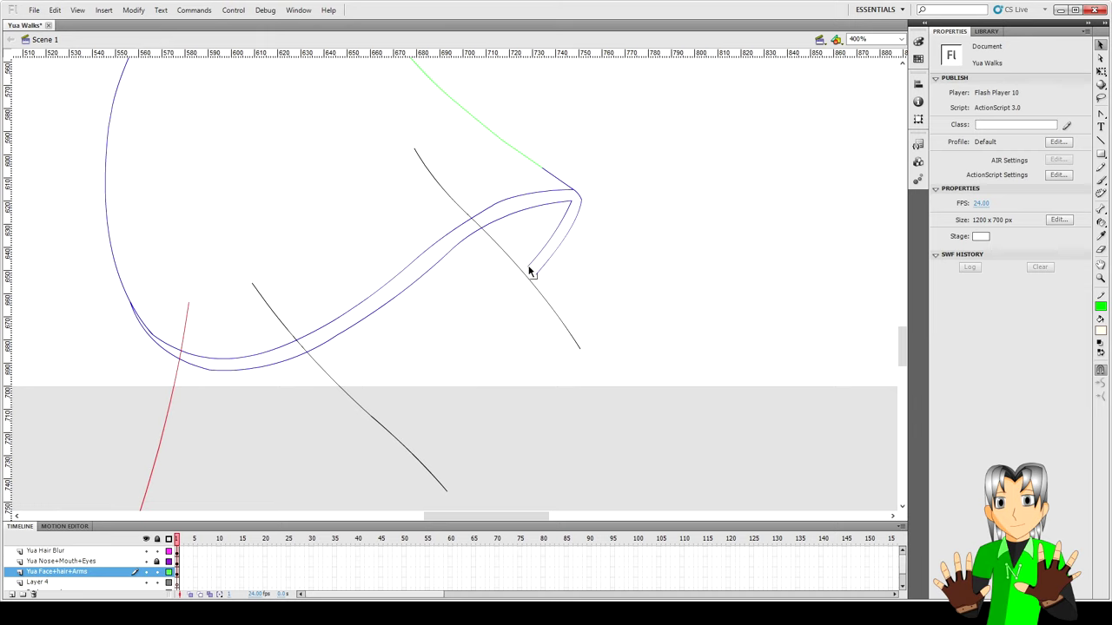
# - Draw a curve with the Pen tool from the cuff's inner short line to the red arm line below the sleeve
pyautogui.press('p')
pyautogui.hotkey('ctrl', 'a')
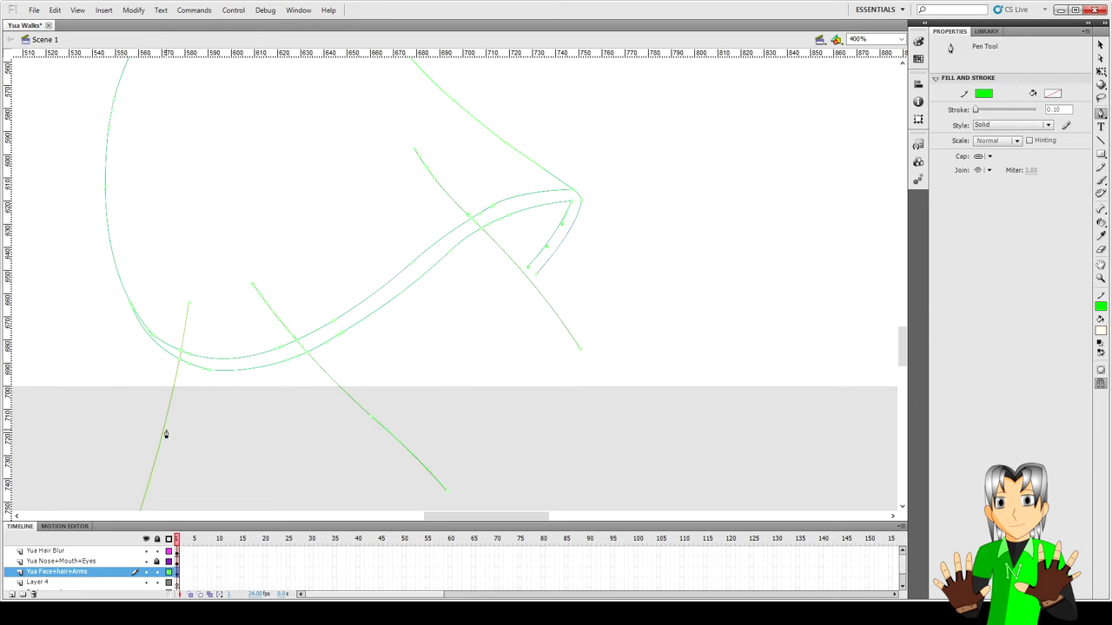
pyautogui.moveTo(114, 415)
pyautogui.mouseDown()
pyautogui.moveTo(18, 395)
pyautogui.moveTo(30, 397)
pyautogui.mouseUp()
pyautogui.press('v')
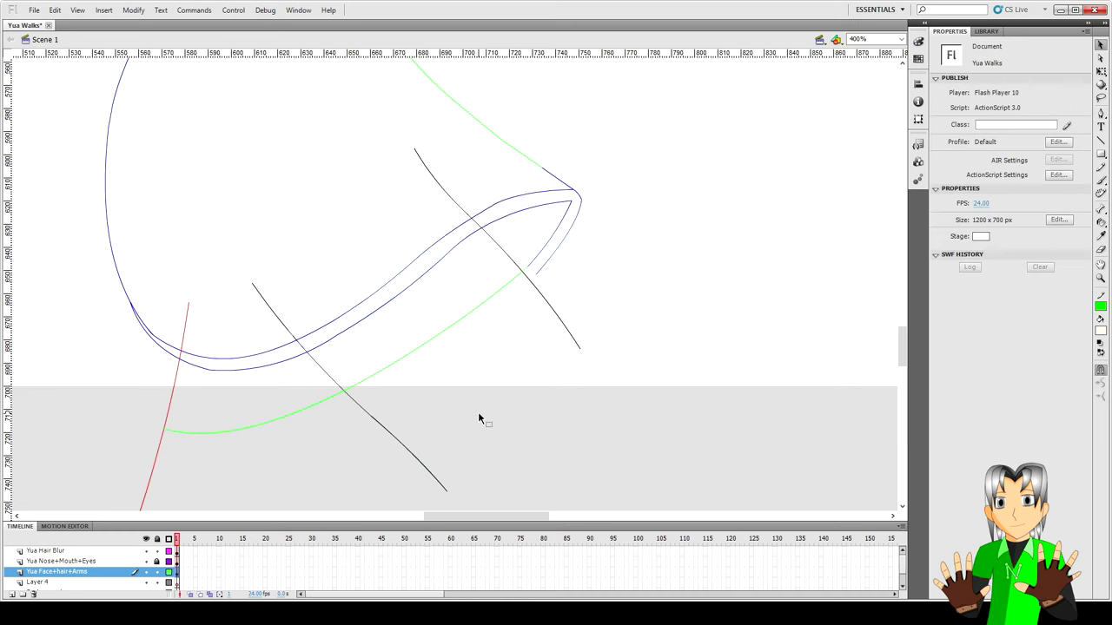
# - Draw a second curve below the first from the cuff's outer short line to the red arm line, and adjust its bend
pyautogui.press('p')
pyautogui.click(536, 274)
pyautogui.moveTo(162, 443)
pyautogui.mouseDown()
pyautogui.moveTo(17, 374)
pyautogui.moveTo(28, 398)
pyautogui.moveTo(46, 394)
pyautogui.moveTo(35, 390)
pyautogui.moveTo(47, 379)
pyautogui.mouseUp()
pyautogui.click(526, 276)
pyautogui.press('v')
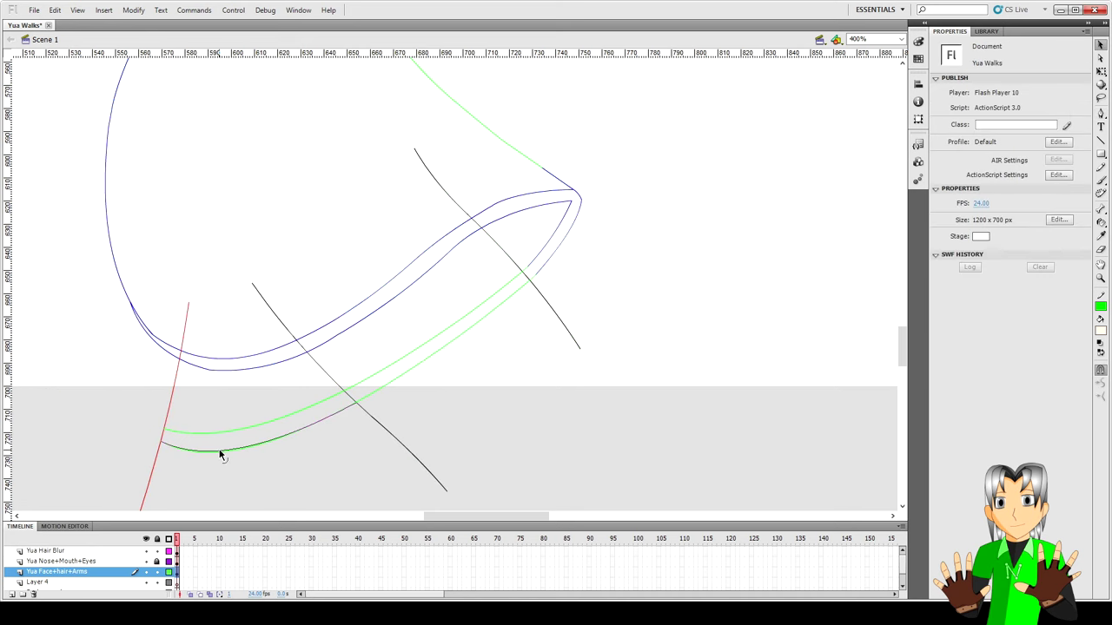
pyautogui.hotkey('ctrl', '-')
# - Draw a nearly horizontal line about 190 px wide across the chest and set its stroke to 0.1
pyautogui.press('n')
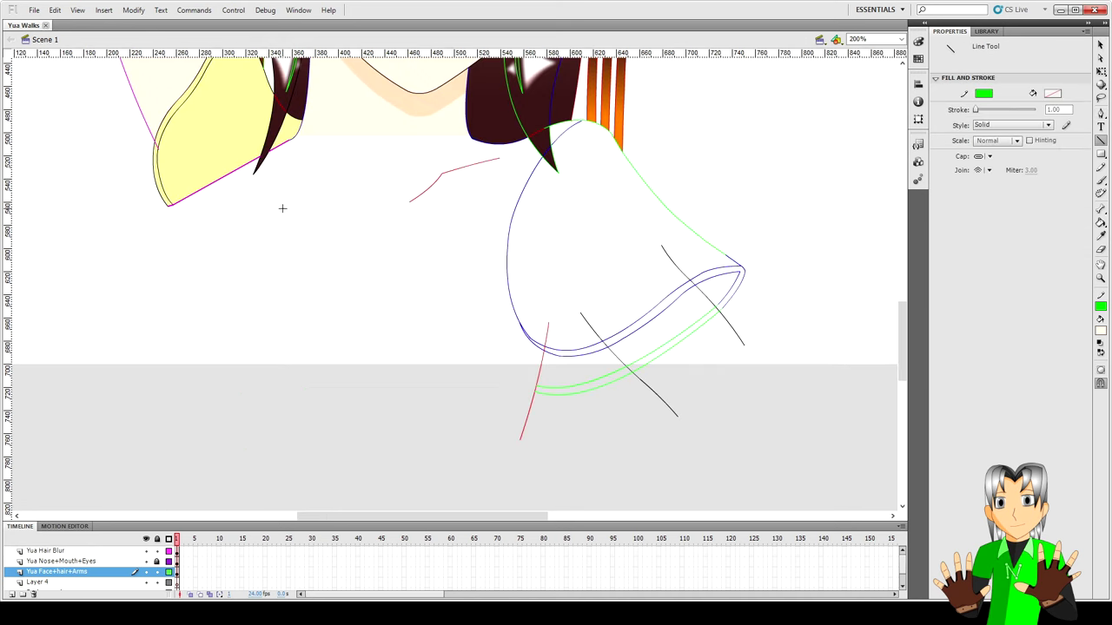
pyautogui.moveTo(274, 208); pyautogui.dragTo(495, 216)
pyautogui.press('v')
pyautogui.click(439, 216)
pyautogui.click(1061, 159)
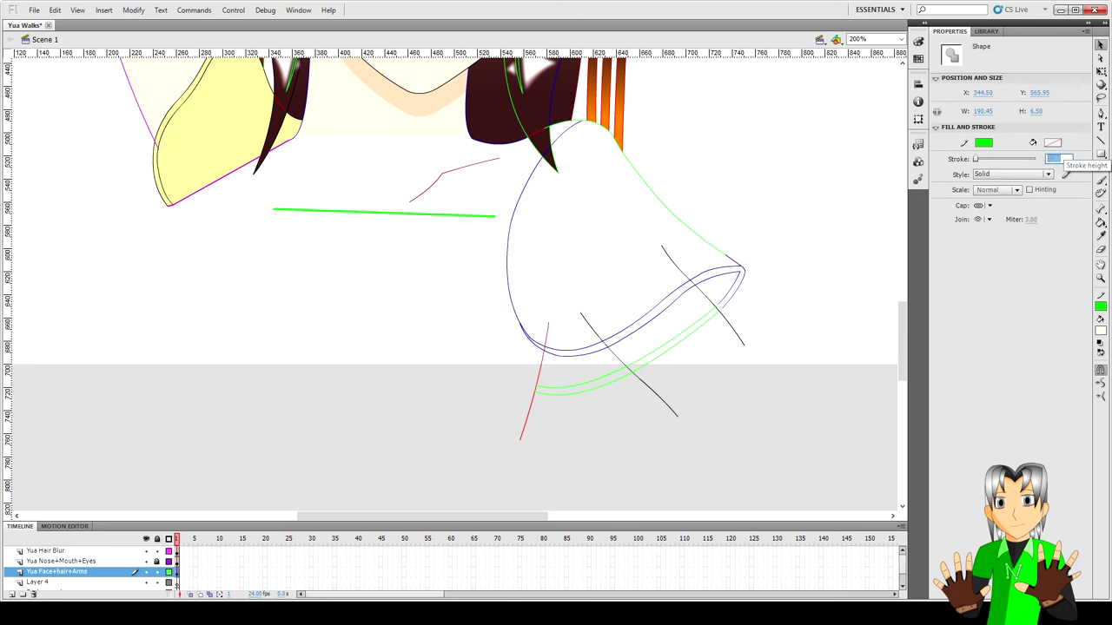
pyautogui.write('0.1')
pyautogui.click(397, 221)
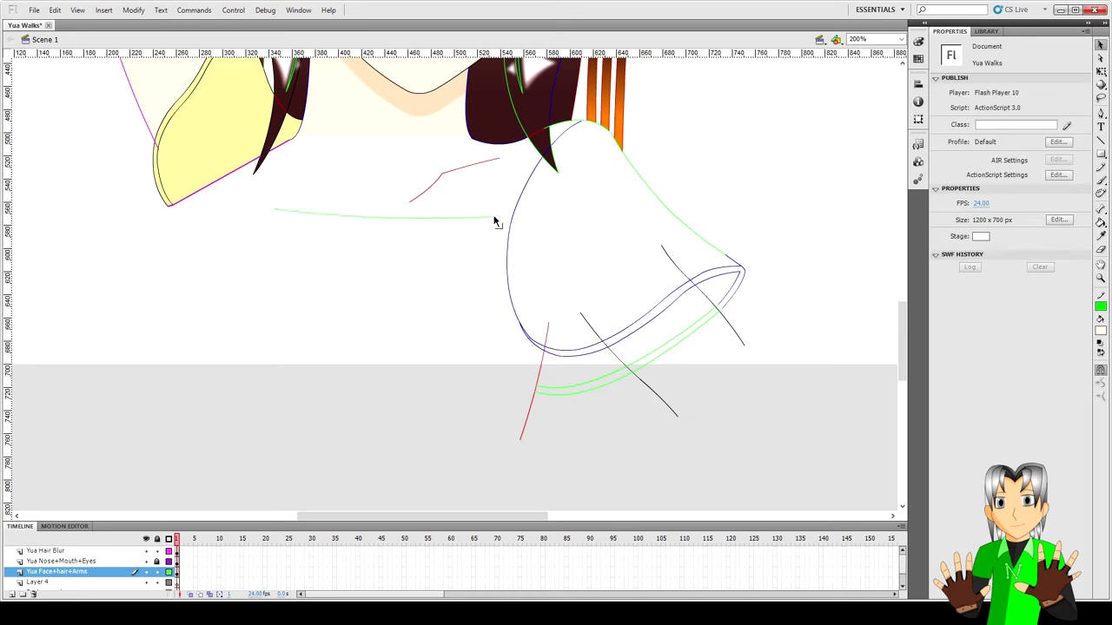
# - Attach one end of the chest line to the blue sleeve outline and raise its other end to form a shallow curve
pyautogui.moveTo(494, 217); pyautogui.dragTo(515, 209)
pyautogui.moveTo(277, 213); pyautogui.dragTo(273, 202)
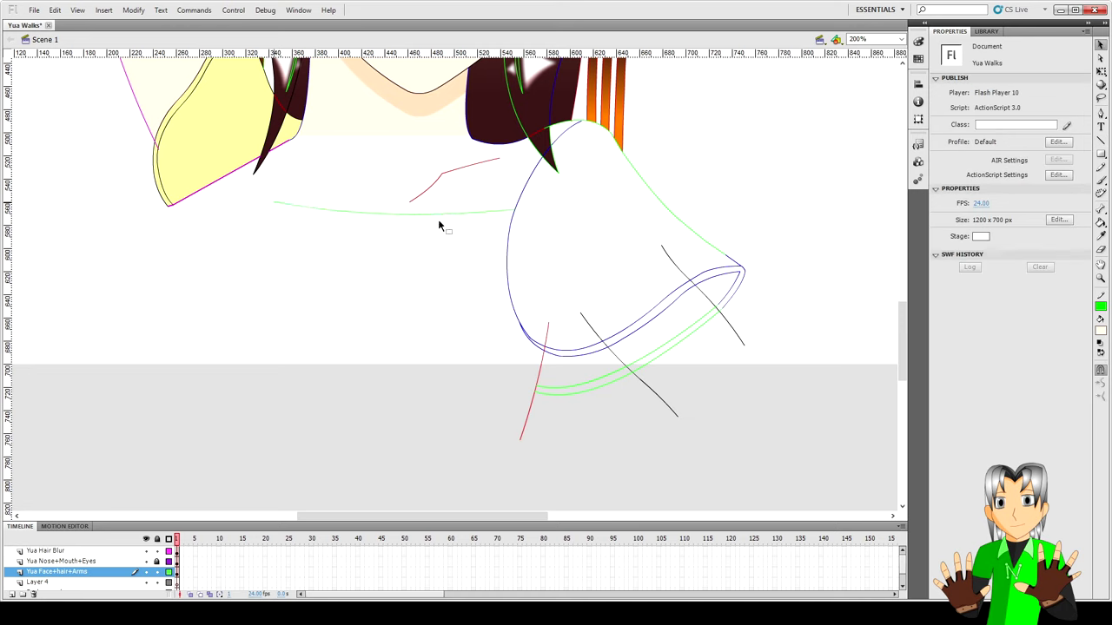
pyautogui.click(427, 215)
pyautogui.hotkey('ctrl', '=')
pyautogui.click(446, 258)
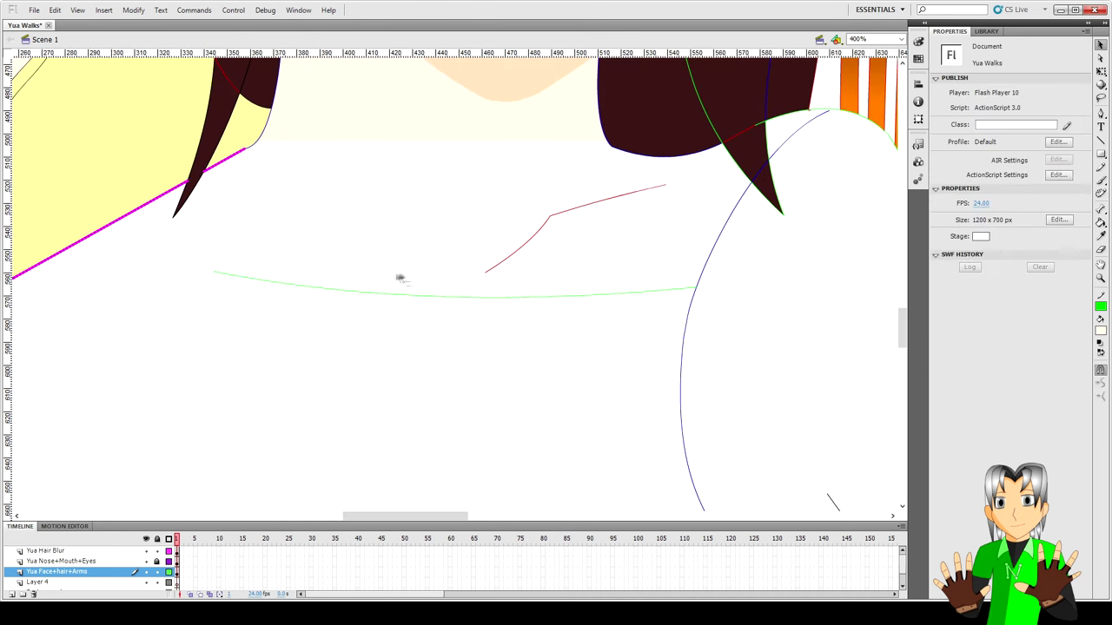
# - Draw a two-part green collarbone near the yellow sleeve with the Line tool and bend its segments into curves
pyautogui.moveTo(387, 267)
pyautogui.mouseDown()
pyautogui.moveTo(347, 211)
pyautogui.moveTo(368, 258)
pyautogui.mouseUp()
pyautogui.press('n')
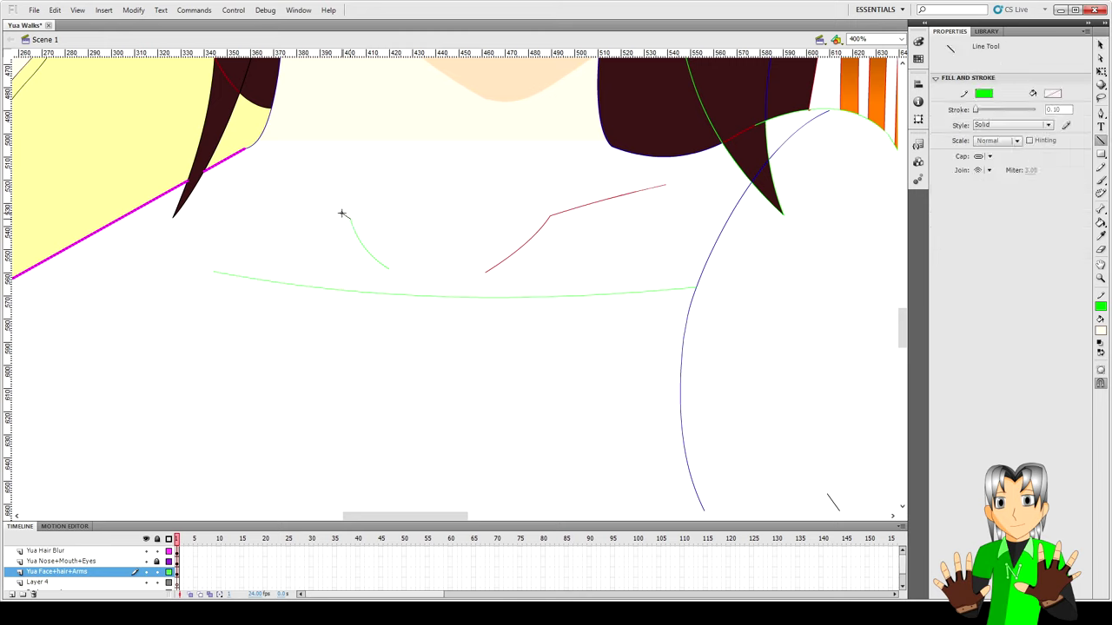
pyautogui.moveTo(341, 207)
pyautogui.mouseDown()
pyautogui.moveTo(253, 179)
pyautogui.moveTo(239, 162)
pyautogui.mouseUp()
pyautogui.press('v')
pyautogui.moveTo(300, 189); pyautogui.dragTo(298, 195)
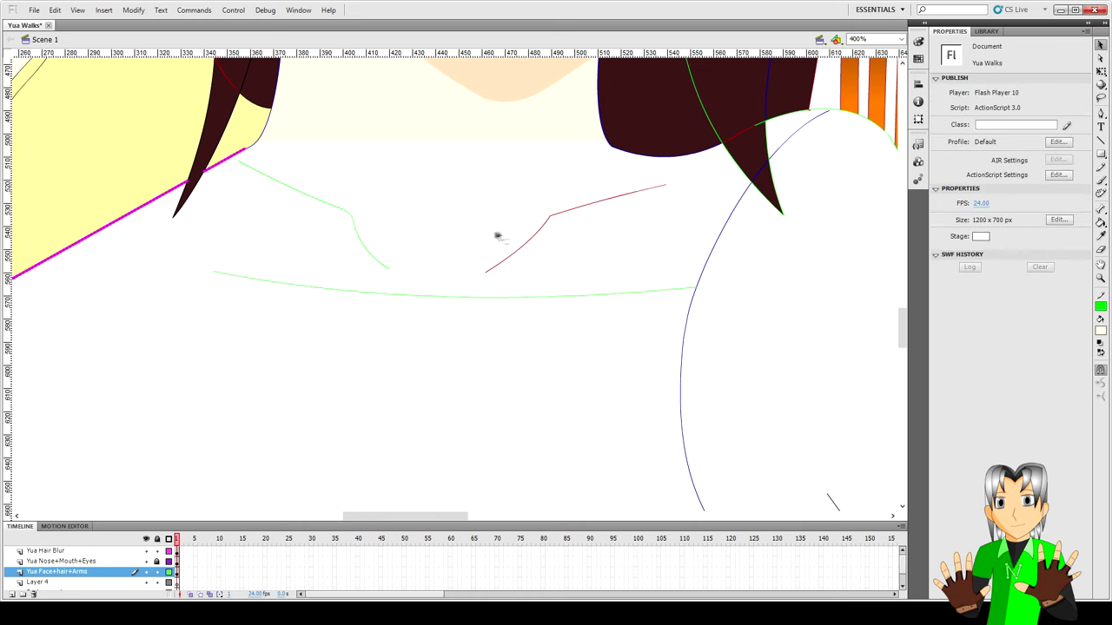
# - Reshape the red collarbone's corner by deleting its short inner piece and replacing it with a short green line
pyautogui.press('e')
pyautogui.press('v')
pyautogui.moveTo(548, 216); pyautogui.dragTo(554, 213)
pyautogui.click(542, 233)
pyautogui.press('Delete')
pyautogui.press('n')
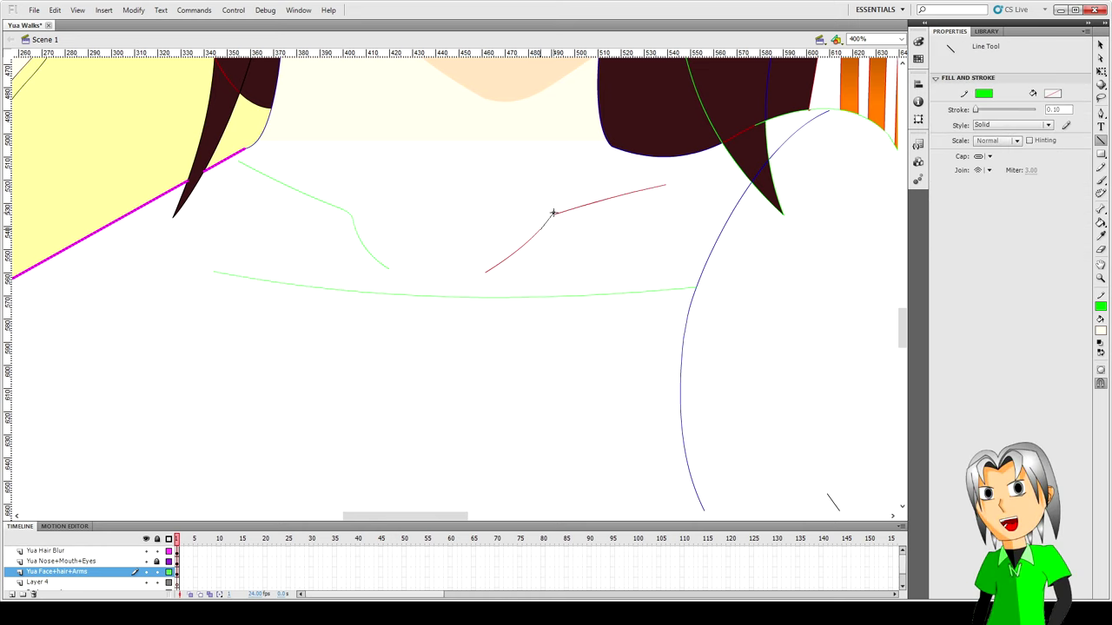
pyautogui.press('v')
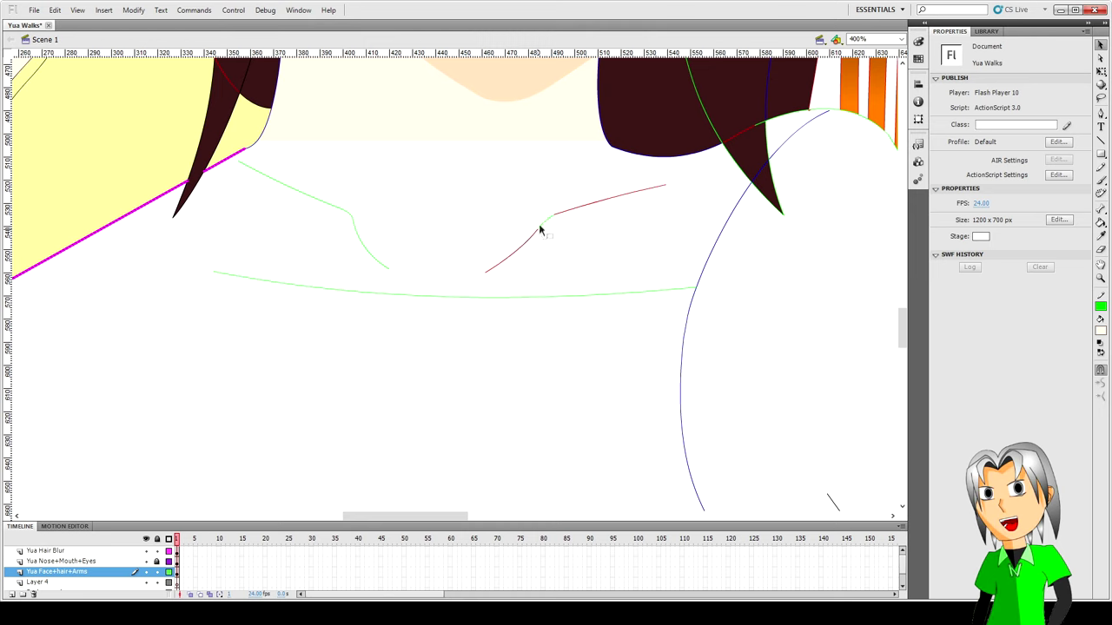
# - Recolour the red collarbone's lower segment with the green sampled from the other collarbone, and adjust the joint with its upper segment
pyautogui.doubleClick(540, 228)
pyautogui.press('i')
pyautogui.click(356, 227)
pyautogui.press('v')
pyautogui.click(462, 228)
pyautogui.moveTo(554, 214); pyautogui.dragTo(556, 216)
# - Move the upper end of the green collarbone toward the yellow sleeve, then shift the collarbone and shrink it slightly with Free Transform
pyautogui.moveTo(241, 162); pyautogui.dragTo(249, 156)
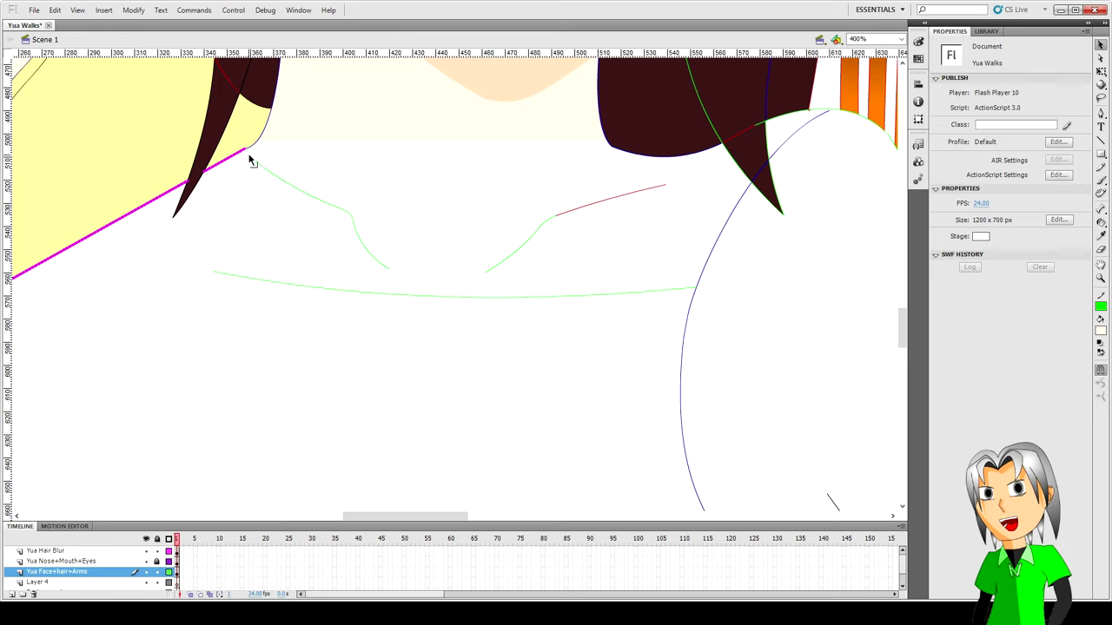
pyautogui.click(283, 185)
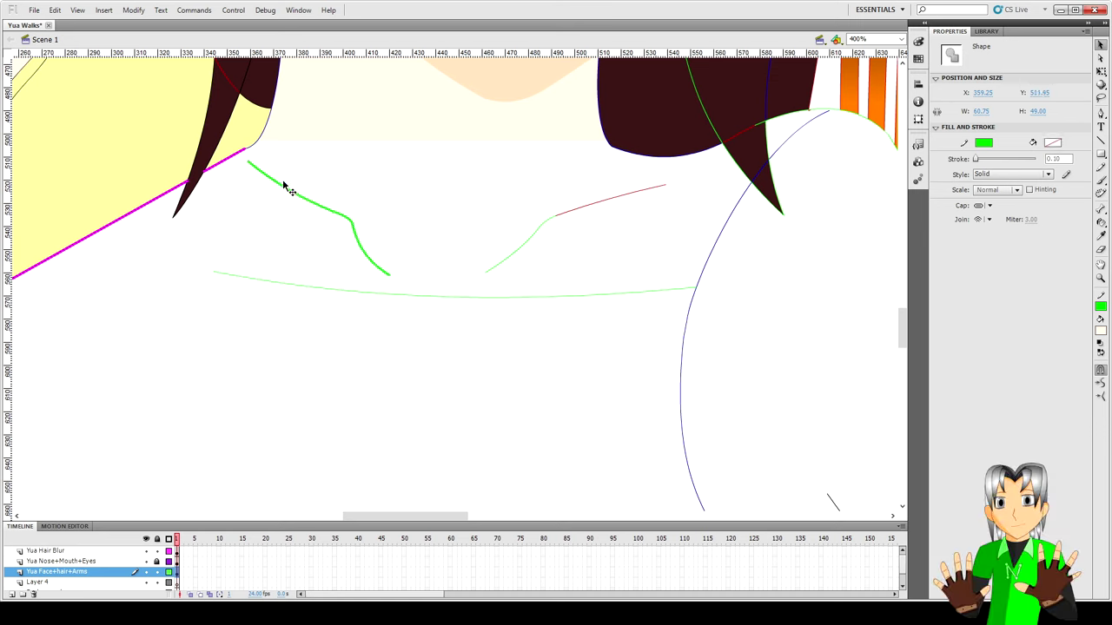
pyautogui.click(365, 251)
pyautogui.click(388, 272)
pyautogui.press('q')
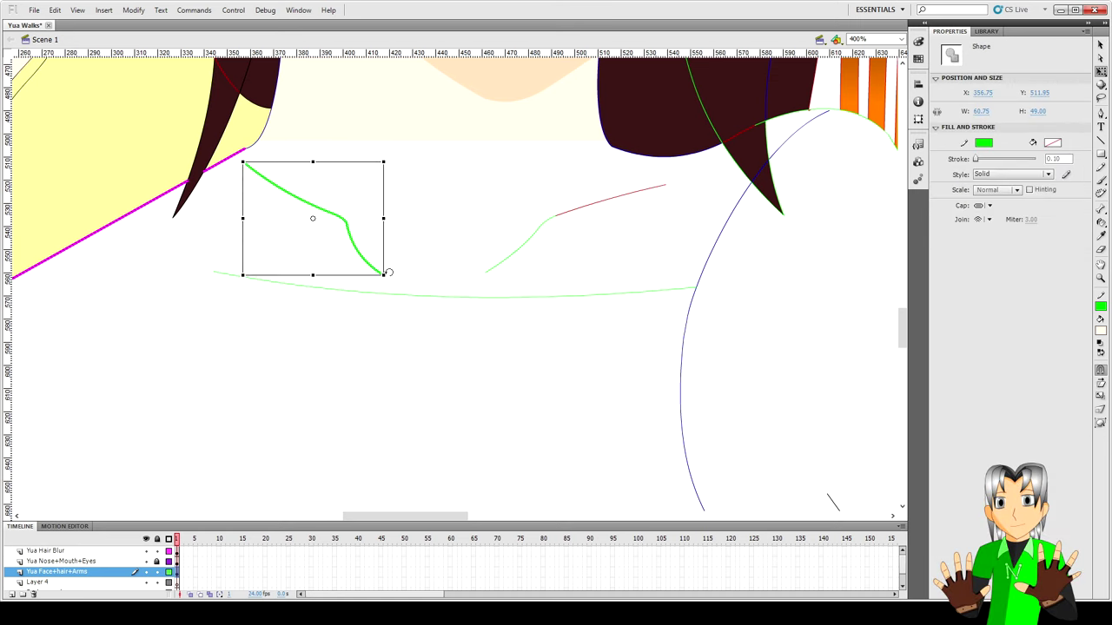
pyautogui.moveTo(385, 272); pyautogui.dragTo(378, 270)
pyautogui.click(402, 263)
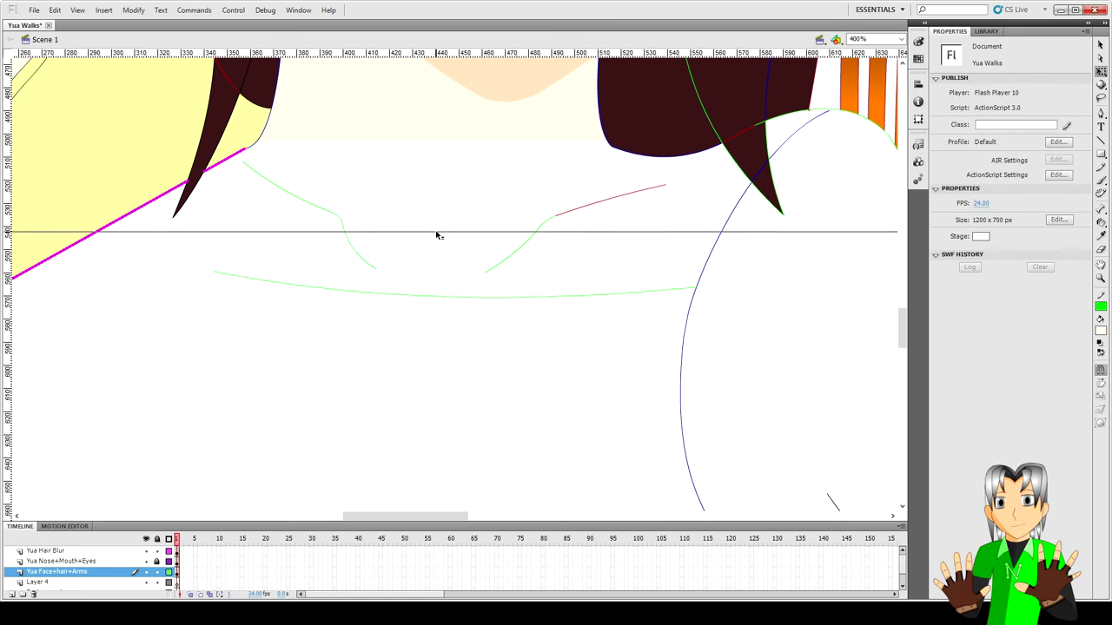
# - Draw the first four segments of a jagged green frill below the chest line with the Line tool, bending them into curves
pyautogui.press('n')
pyautogui.moveTo(546, 327)
pyautogui.mouseDown()
pyautogui.moveTo(555, 347)
pyautogui.moveTo(549, 339)
pyautogui.mouseUp()
pyautogui.press('v')
pyautogui.press('n')
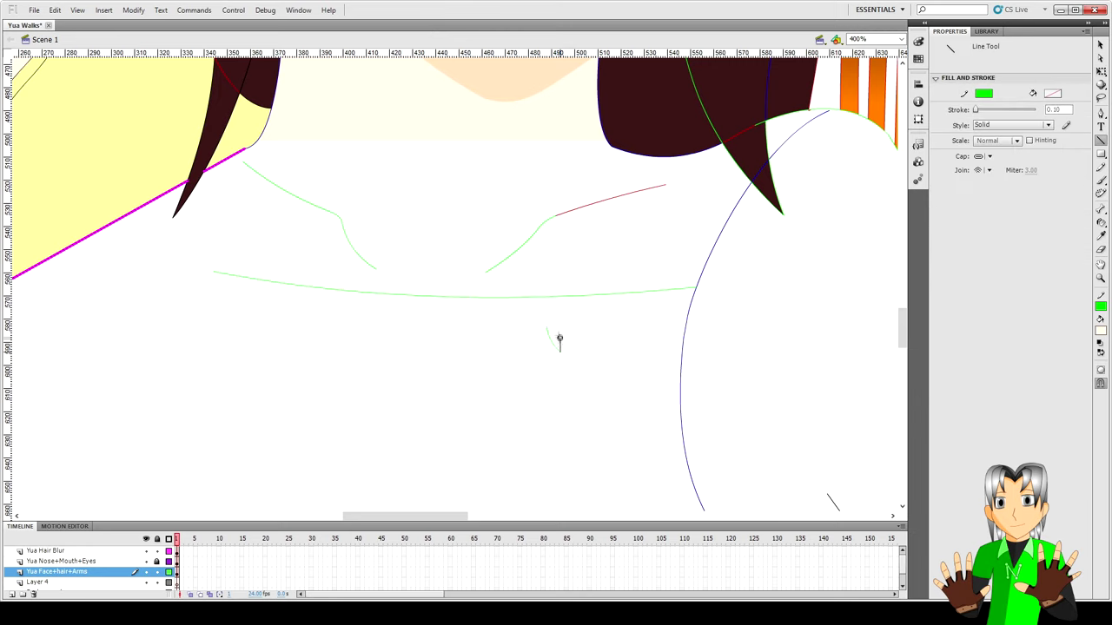
pyautogui.press('v')
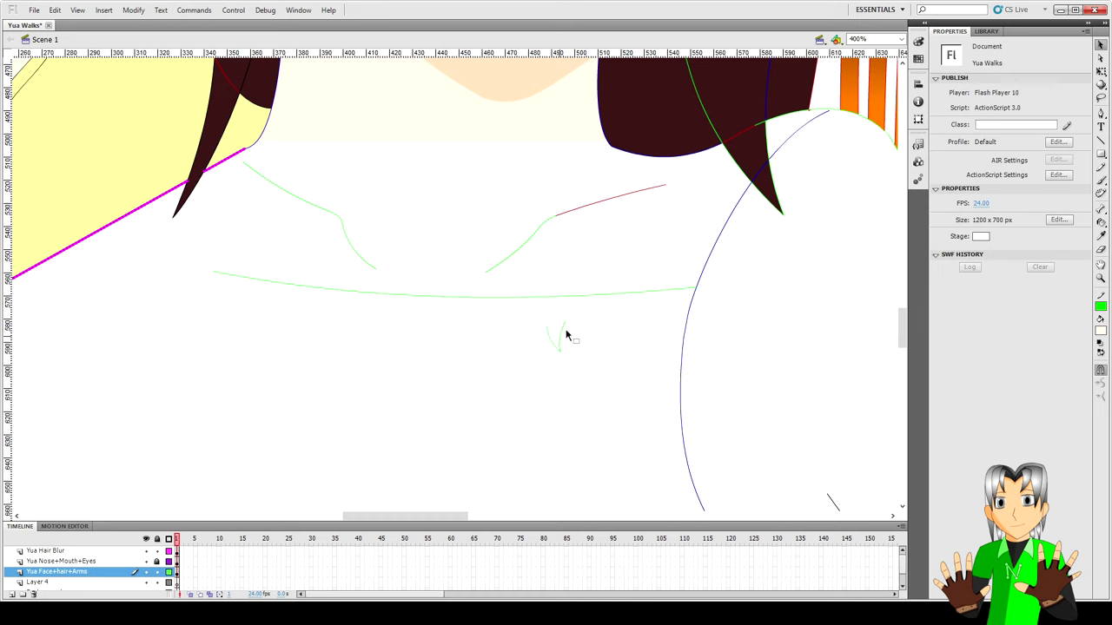
pyautogui.press('n')
pyautogui.moveTo(565, 321); pyautogui.dragTo(594, 342)
pyautogui.press('v')
pyautogui.press('n')
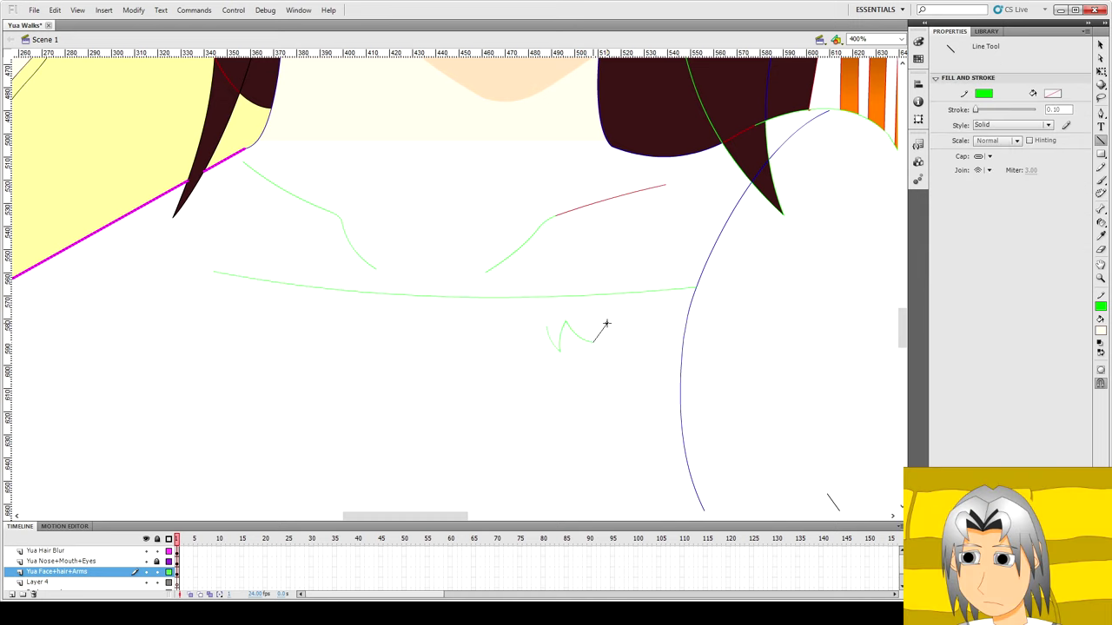
pyautogui.press('v')
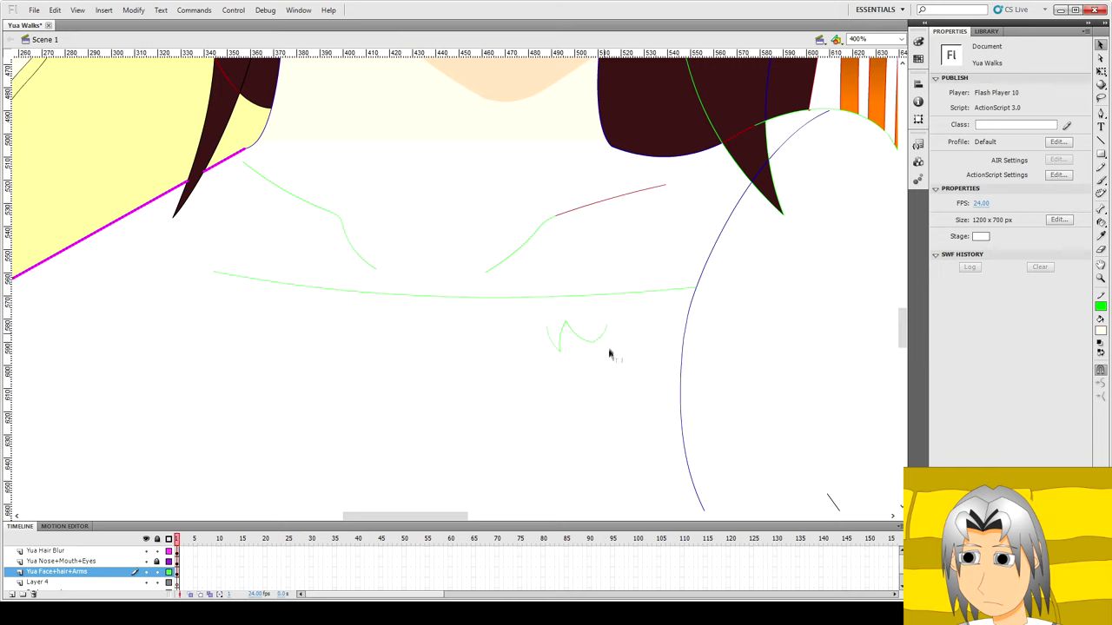
# - Extend the jagged frill toward the blue sleeve with a steep short segment and a rising curved end segment
pyautogui.press('n')
pyautogui.press('v')
pyautogui.press('n')
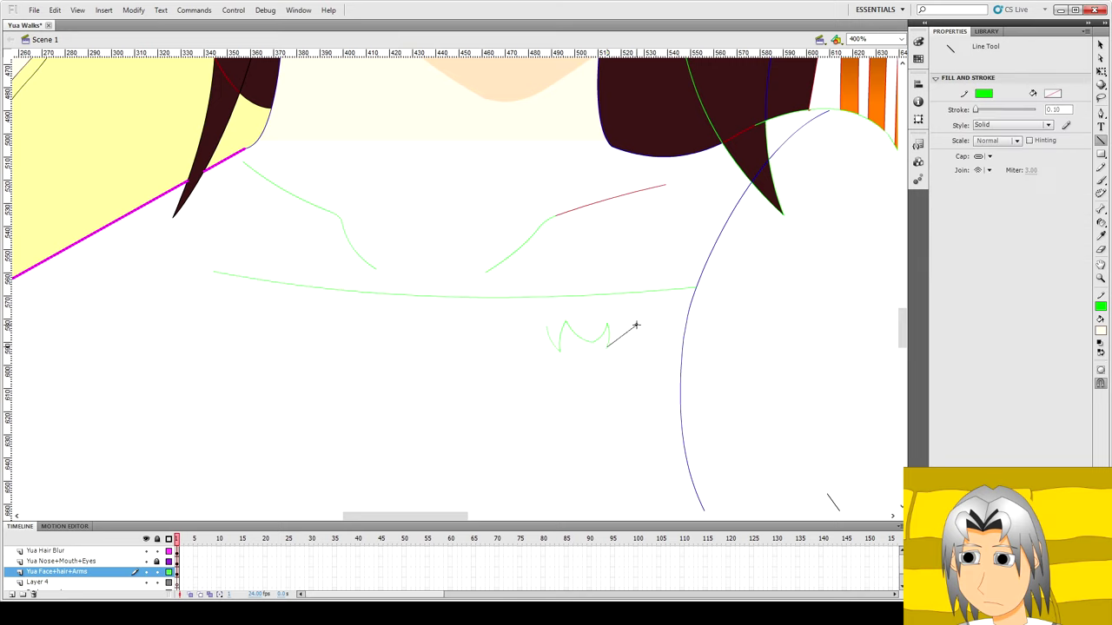
pyautogui.press('v')
pyautogui.click(623, 339)
pyautogui.click(631, 356)
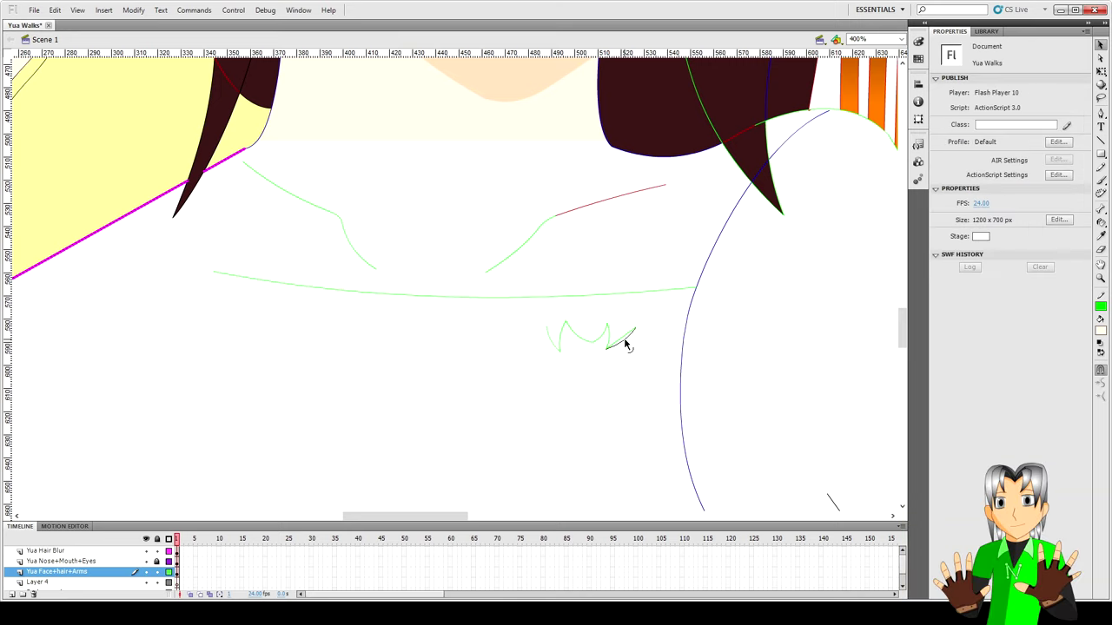
pyautogui.moveTo(626, 338); pyautogui.dragTo(627, 338)
pyautogui.moveTo(635, 328); pyautogui.dragTo(635, 324)
# - Draw a small separate V of two curved green lines beside the frill, on the side away from the blue sleeve
pyautogui.press('n')
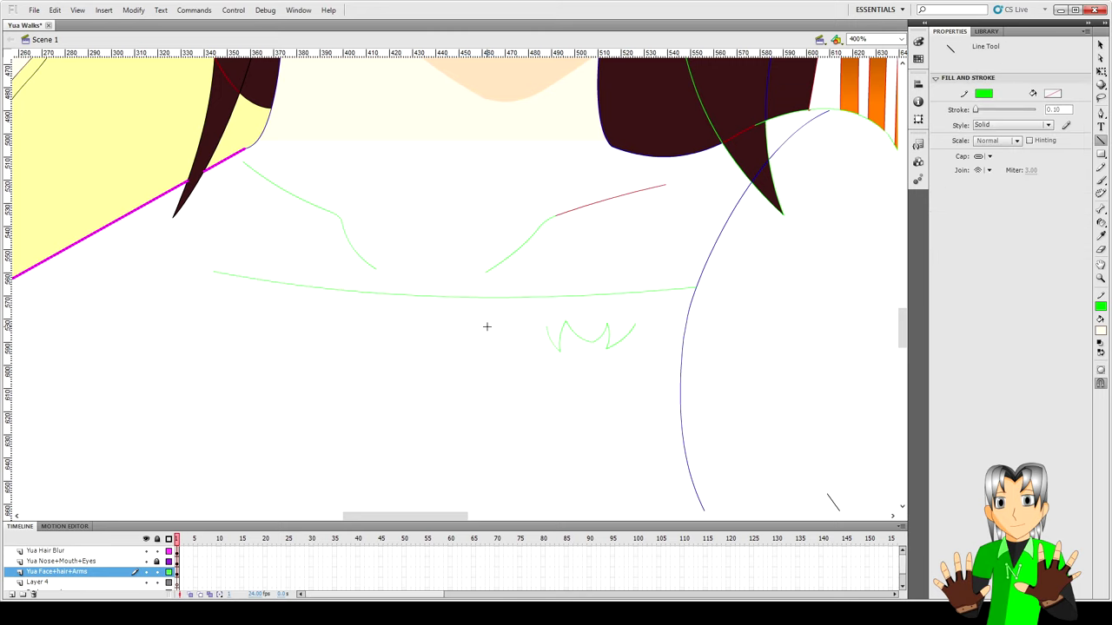
pyautogui.moveTo(487, 327)
pyautogui.mouseDown()
pyautogui.moveTo(509, 350)
pyautogui.moveTo(526, 327)
pyautogui.moveTo(516, 341)
pyautogui.mouseUp()
pyautogui.press('v')
pyautogui.press('n')
pyautogui.press('v')
# - Nudge the small green V away from the frill and adjust it slightly with Free Transform, with object snapping off
pyautogui.doubleClick(522, 331)
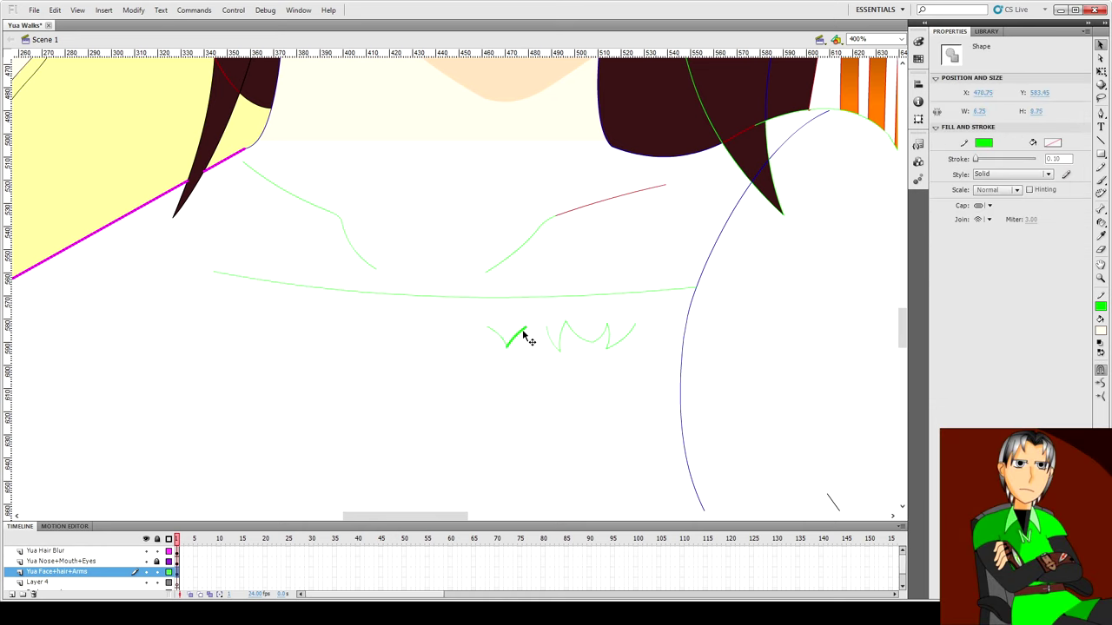
pyautogui.press('Left')
pyautogui.press('Left')
pyautogui.press('q')
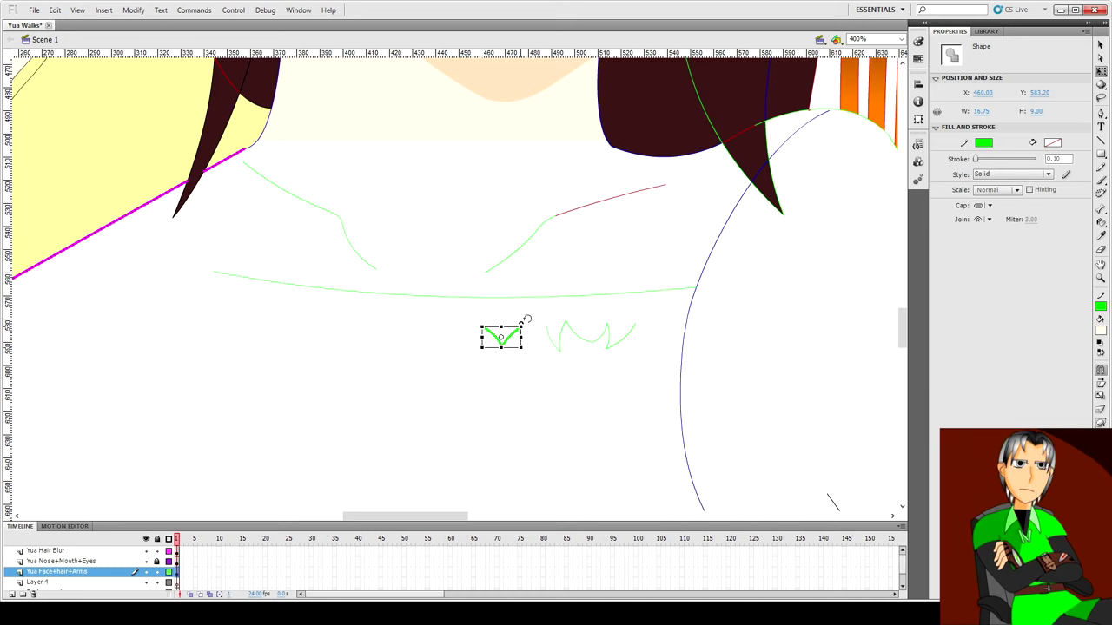
pyautogui.press('v')
pyautogui.click(1102, 371)
pyautogui.press('q')
pyautogui.moveTo(530, 323); pyautogui.dragTo(528, 330)
pyautogui.click(528, 331)
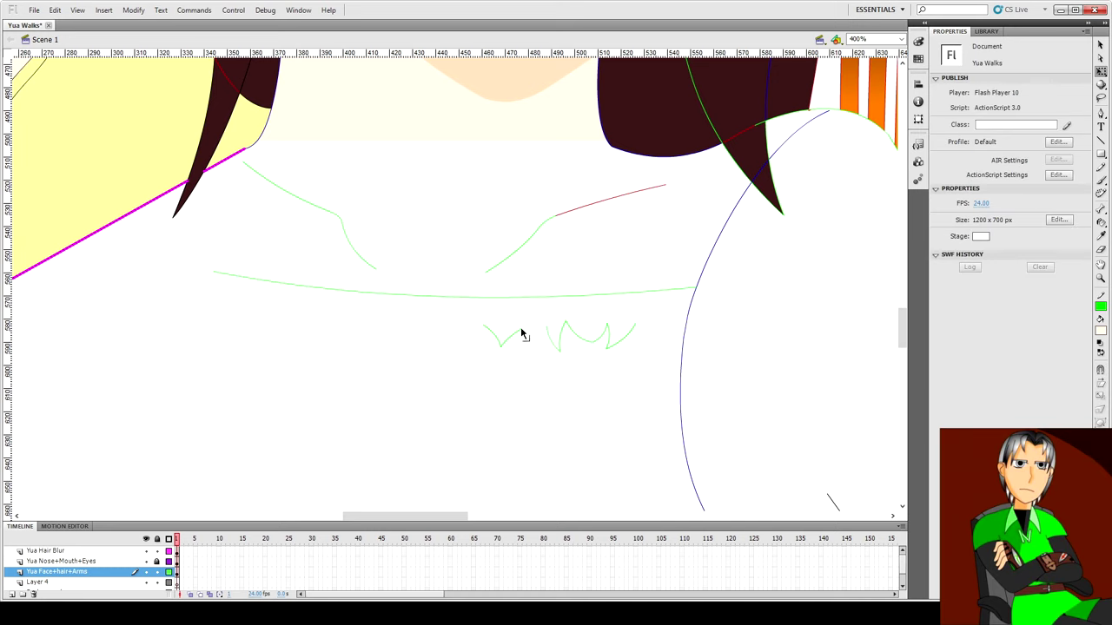
# - Connect the small V to the jagged frill with curved green lines, turn object snapping back on and save the file
pyautogui.press('n')
pyautogui.moveTo(521, 328)
pyautogui.mouseDown()
pyautogui.moveTo(547, 327)
pyautogui.moveTo(519, 330)
pyautogui.moveTo(535, 331)
pyautogui.mouseUp()
pyautogui.press('v')
pyautogui.click(537, 328)
pyautogui.click(1101, 371)
pyautogui.click(540, 315)
pyautogui.hotkey('ctrl', 's')
# - Raise the chest line's free end near the yellow sleeve and bend the line into a deeper curve
pyautogui.press('space')
pyautogui.moveTo(642, 356); pyautogui.dragTo(537, 305)
pyautogui.moveTo(110, 221); pyautogui.dragTo(100, 188)
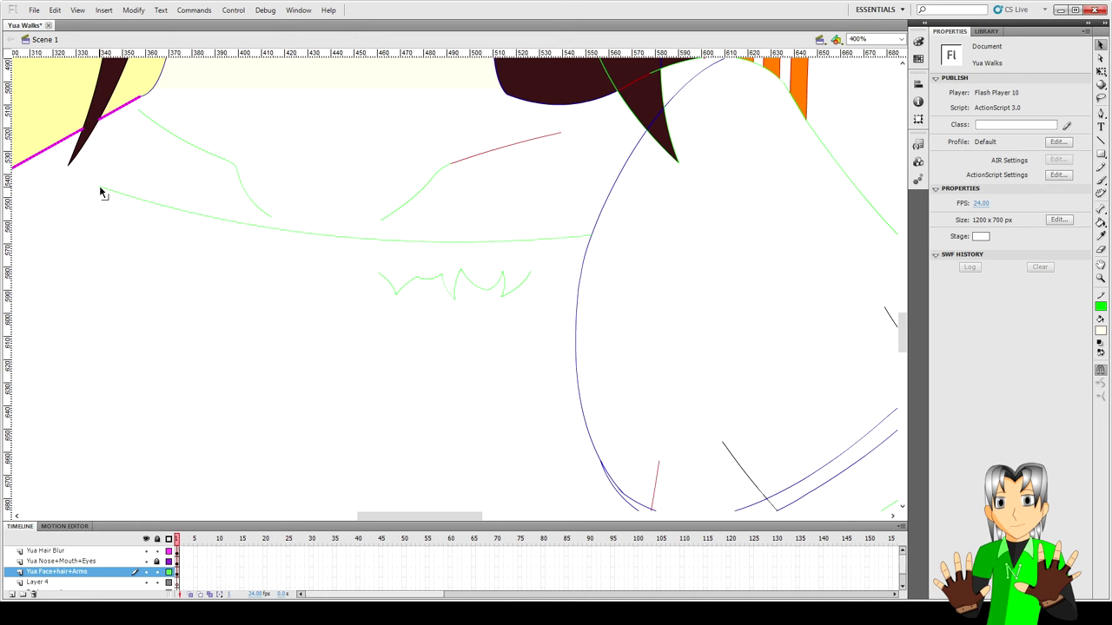
pyautogui.moveTo(320, 237); pyautogui.dragTo(314, 242)
# - Draw a three-segment jagged green line below the chest line's raised end with the Line tool, bending its long segments
pyautogui.hotkey('ctrl', '1')
pyautogui.hotkey('ctrl', '4')
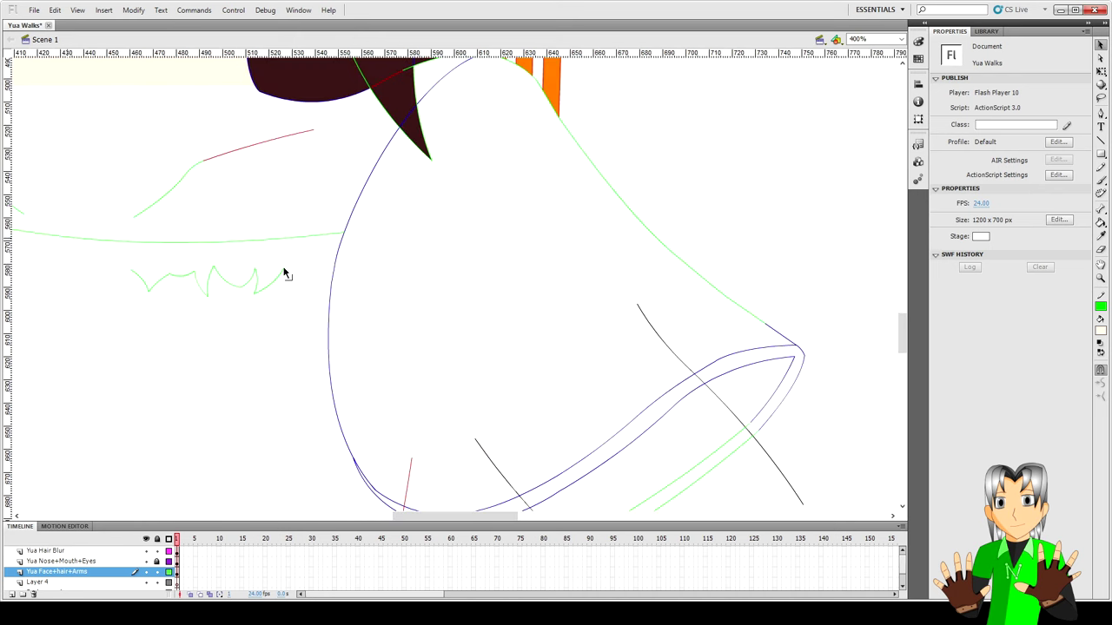
pyautogui.moveTo(417, 517); pyautogui.dragTo(360, 517)
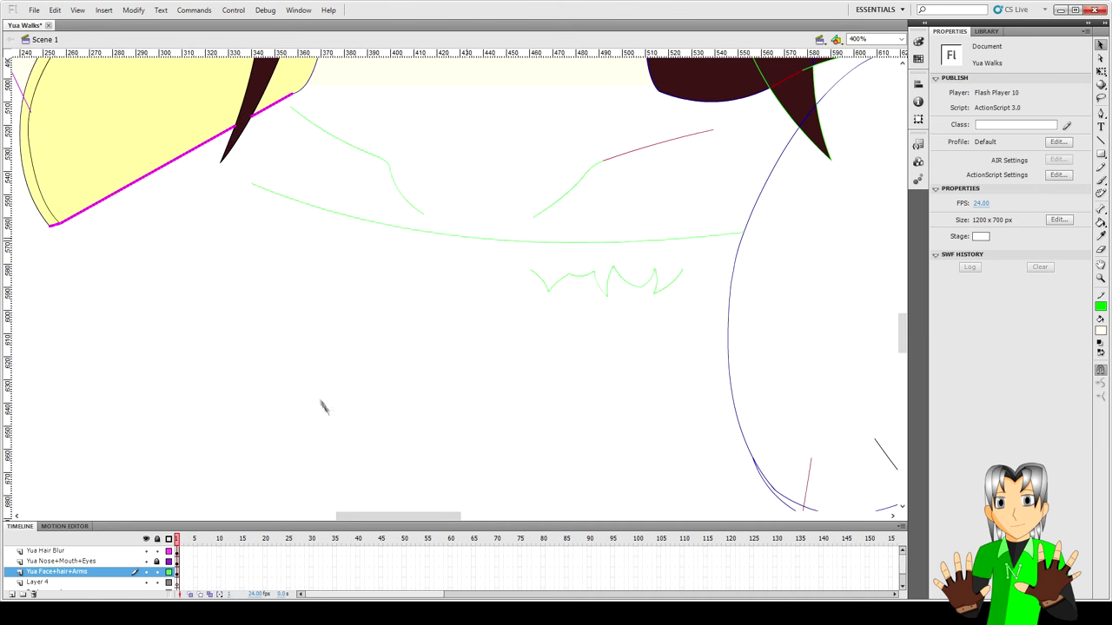
pyautogui.press('n')
pyautogui.moveTo(275, 221)
pyautogui.mouseDown()
pyautogui.moveTo(330, 255)
pyautogui.moveTo(298, 244)
pyautogui.moveTo(316, 270)
pyautogui.moveTo(370, 249)
pyautogui.moveTo(351, 262)
pyautogui.moveTo(377, 234)
pyautogui.mouseUp()
pyautogui.press('v')
pyautogui.press('n')
pyautogui.press('v')
# - Set the stroke of the new three-segment jagged line to 0.1
pyautogui.doubleClick(301, 244)
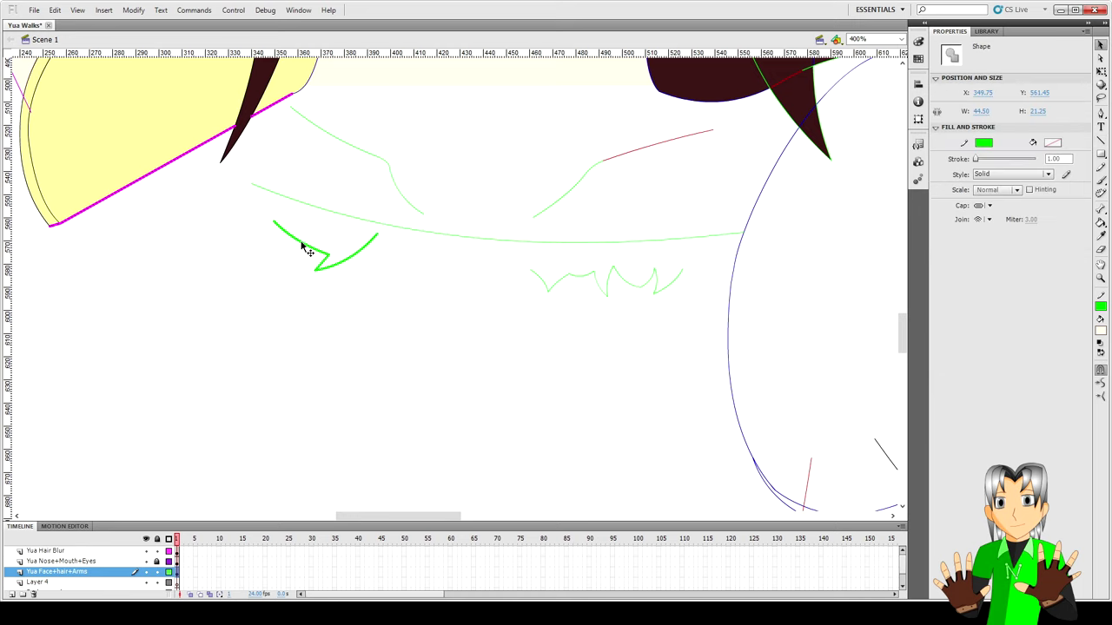
pyautogui.moveTo(1064, 159); pyautogui.dragTo(1025, 162)
pyautogui.write('0.1')
pyautogui.click(467, 314)
pyautogui.click(445, 306)
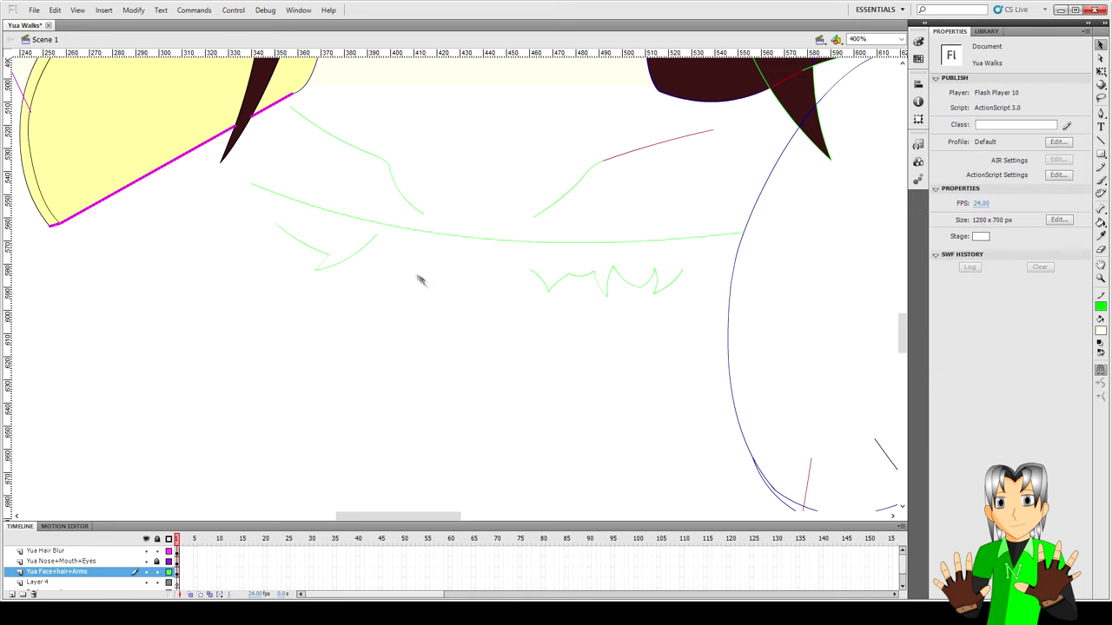
# - Continue the new jagged line toward the small V with three more green segments forming two curved frill points
pyautogui.press('n')
pyautogui.moveTo(368, 249)
pyautogui.mouseDown()
pyautogui.moveTo(406, 279)
pyautogui.moveTo(380, 265)
pyautogui.moveTo(401, 260)
pyautogui.mouseUp()
pyautogui.press('v')
pyautogui.press('n')
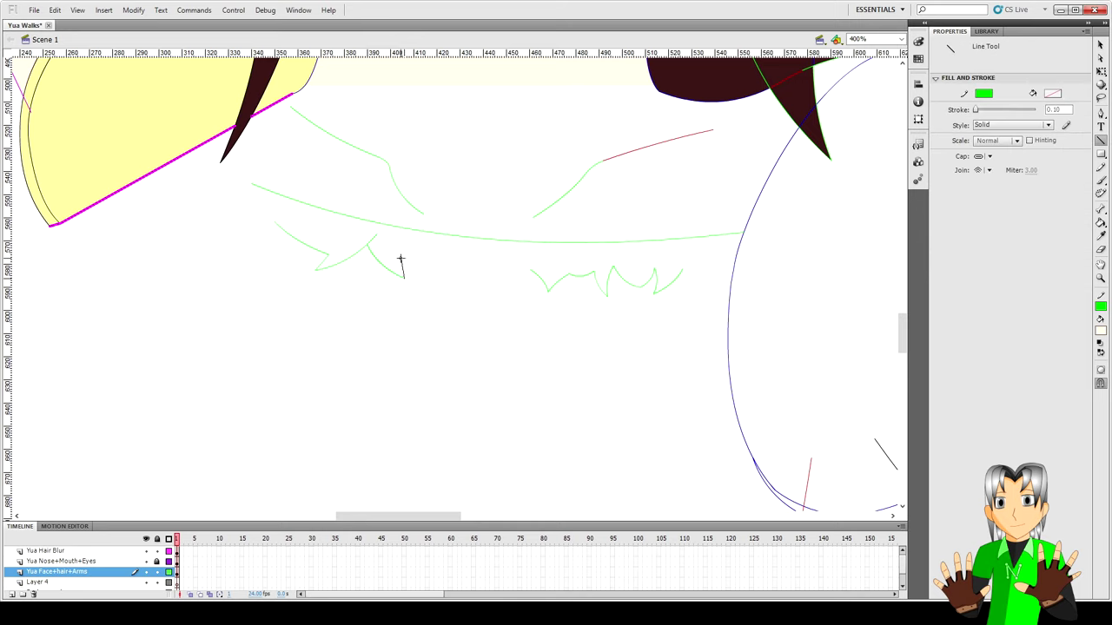
pyautogui.press('v')
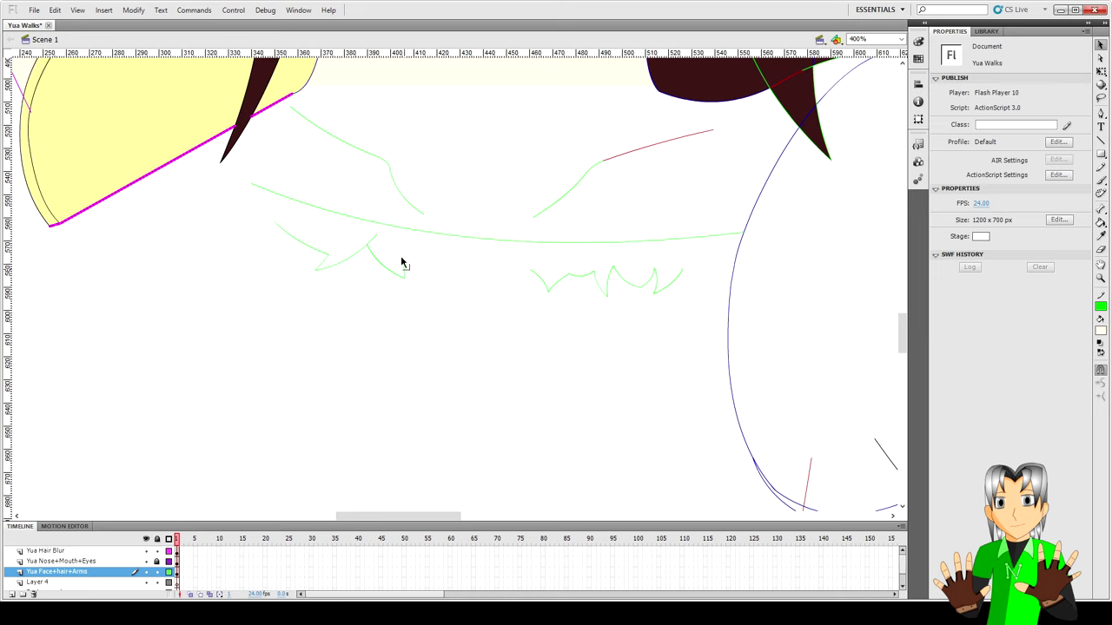
pyautogui.press('n')
pyautogui.moveTo(401, 258); pyautogui.dragTo(448, 278)
pyautogui.press('v')
# - Add another short notch, a long curved segment and a steep rising segment to the jagged line near the chest's middle
pyautogui.press('n')
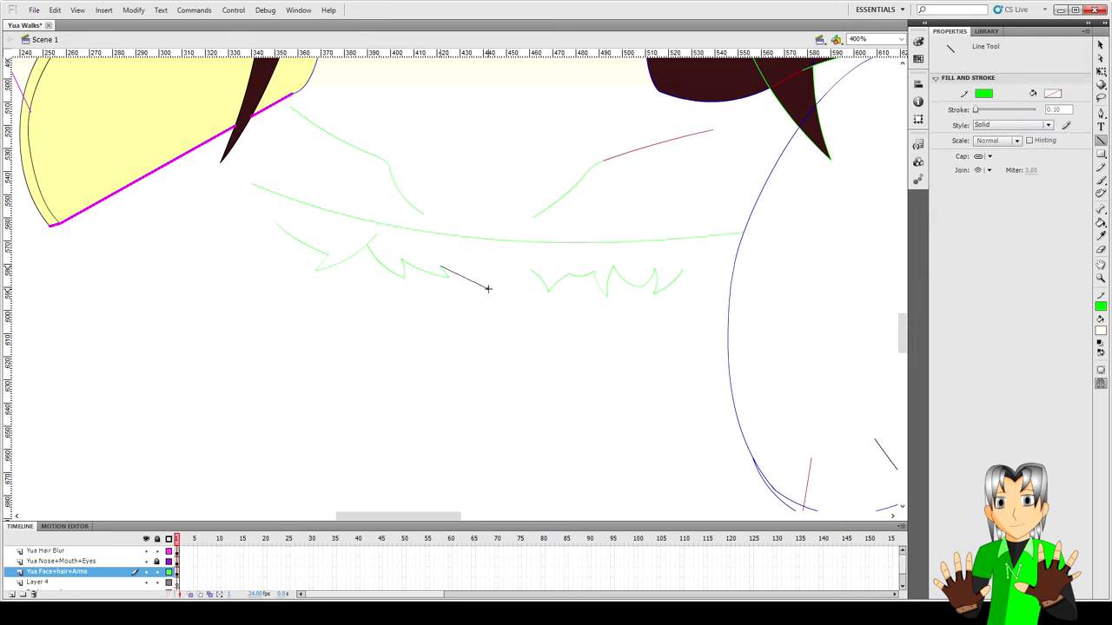
pyautogui.moveTo(487, 288); pyautogui.dragTo(482, 279)
pyautogui.press('v')
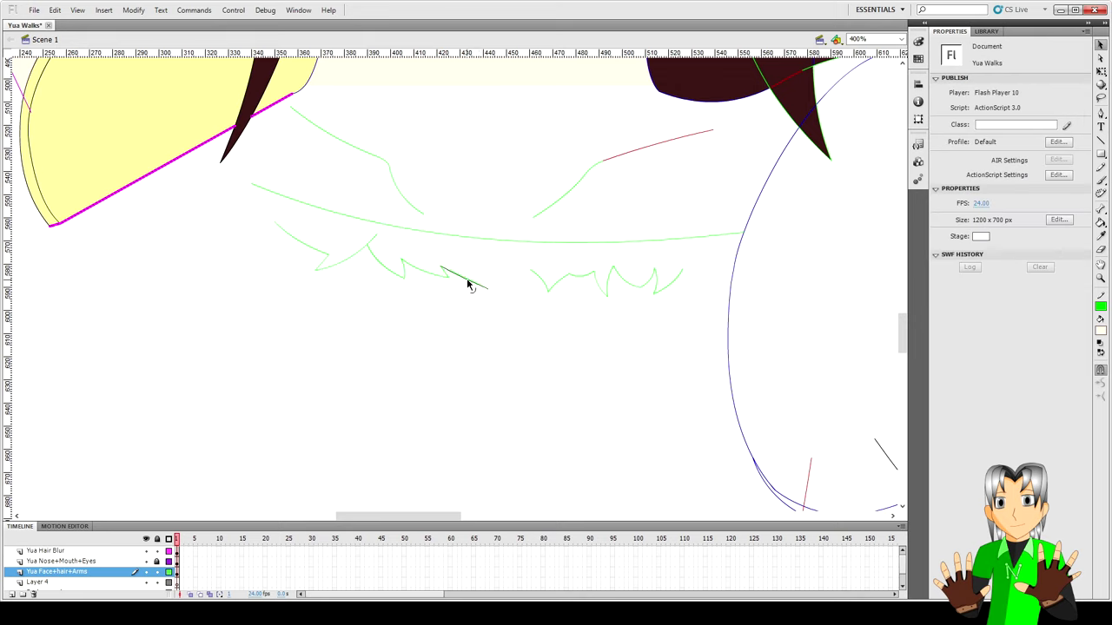
pyautogui.press('n')
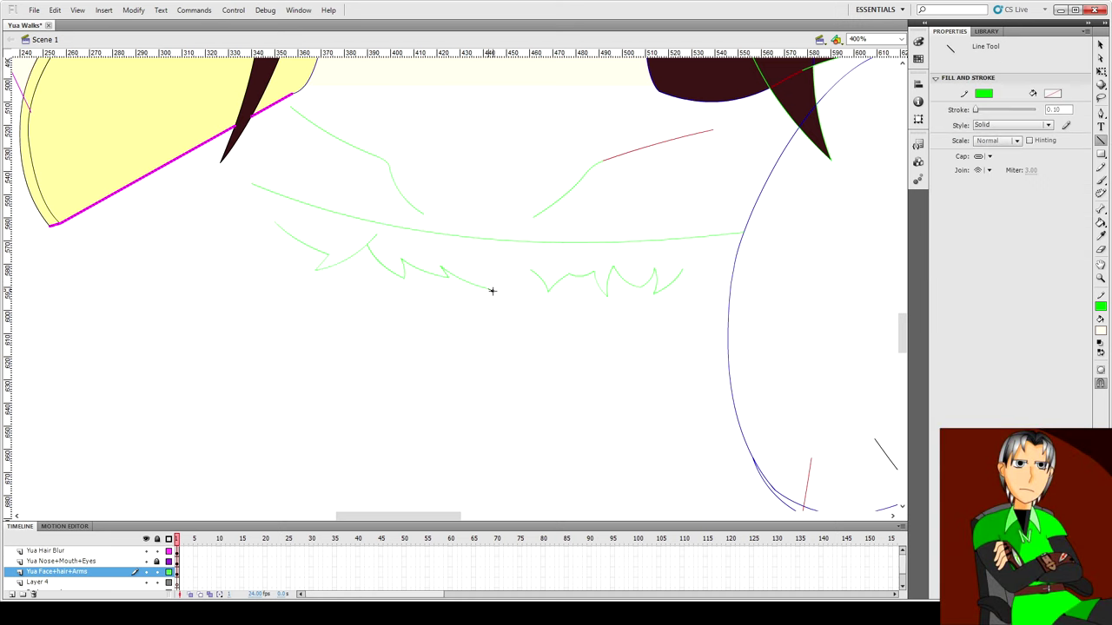
pyautogui.press('v')
pyautogui.press('n')
pyautogui.moveTo(495, 296); pyautogui.dragTo(506, 267)
pyautogui.press('v')
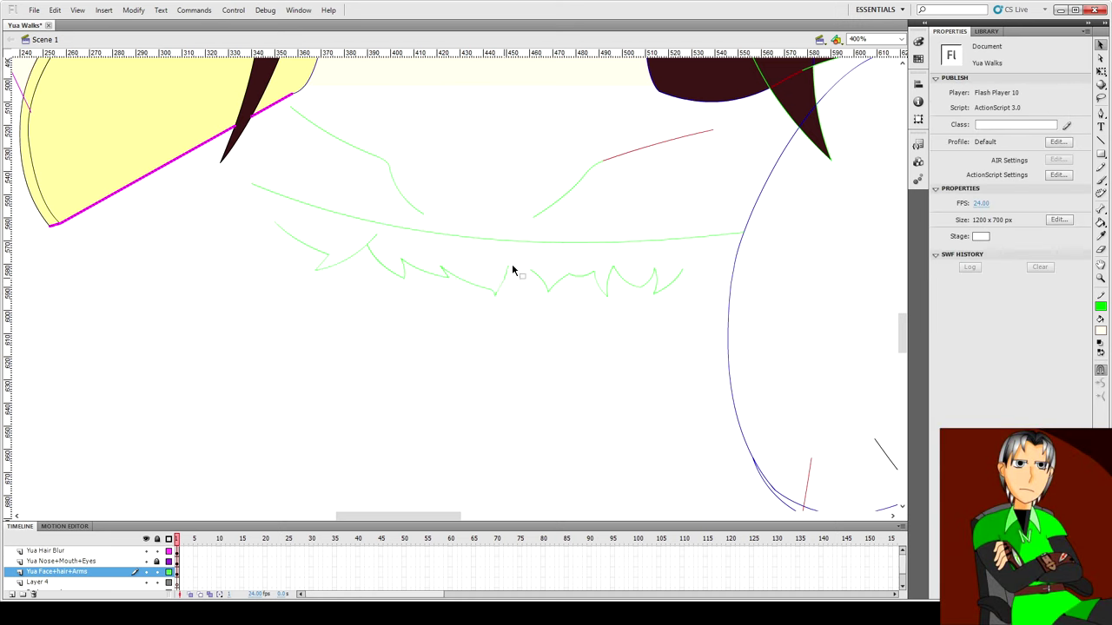
# - Draw a steep downward line and a curved rising line to join the jagged line to the small V
pyautogui.press('n')
pyautogui.moveTo(508, 268)
pyautogui.mouseDown()
pyautogui.moveTo(507, 291)
pyautogui.moveTo(529, 270)
pyautogui.mouseUp()
pyautogui.press('v')
pyautogui.press('n')
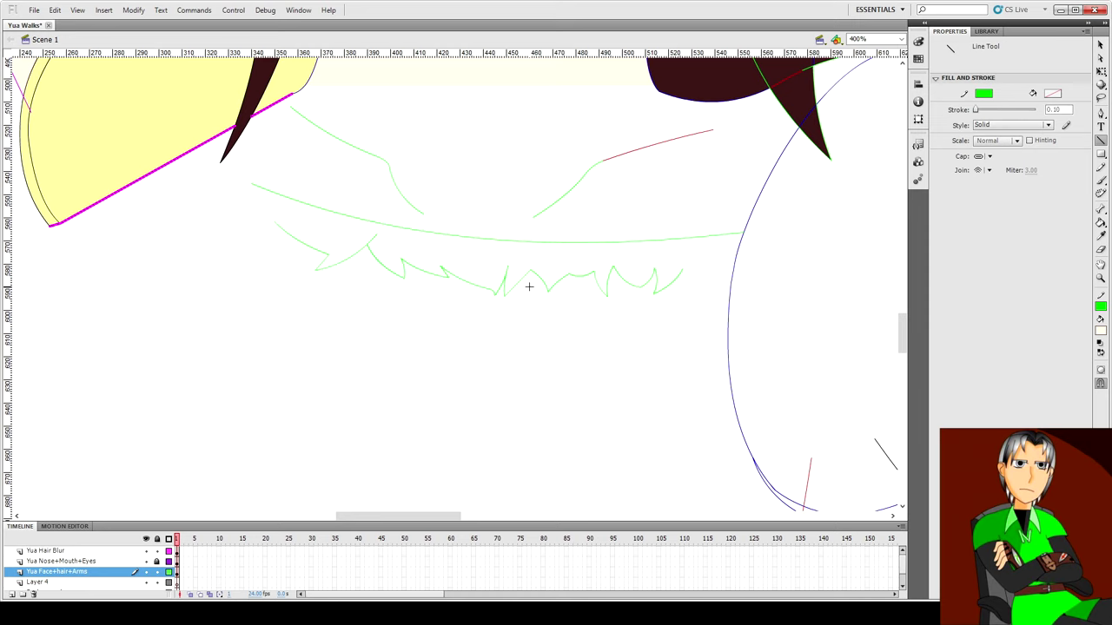
pyautogui.press('v')
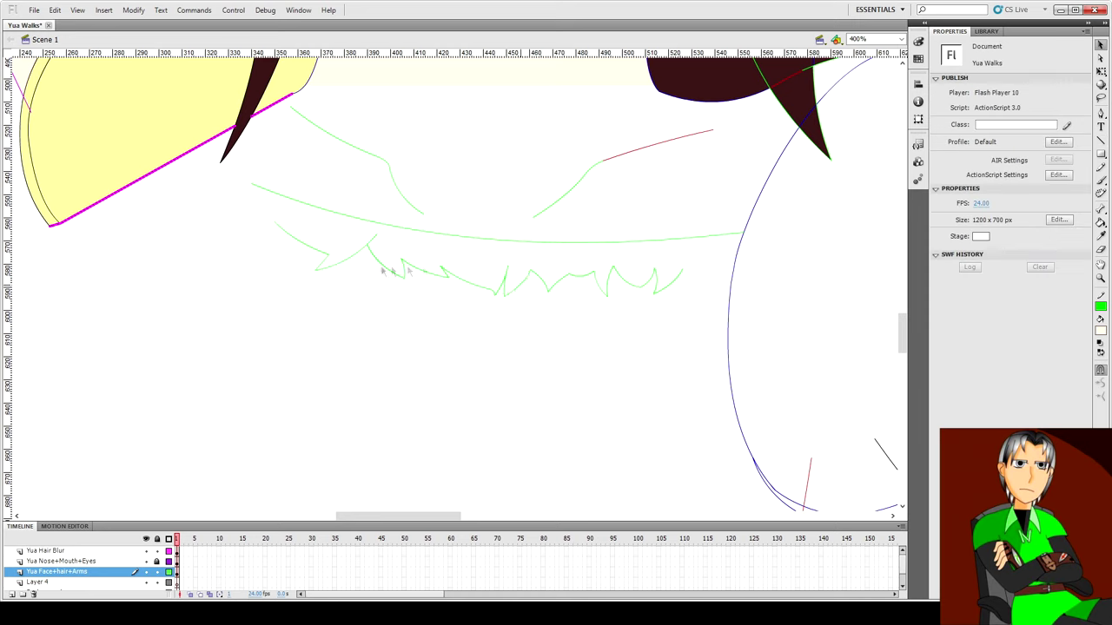
# - Select all the newer frill segments on the yellow sleeve's side and move them left and up to X 317.25, Y 553.95
pyautogui.click(519, 281)
pyautogui.keyDown('shift'); pyautogui.click(476, 289); pyautogui.keyUp('shift')
pyautogui.moveTo(260, 211)
pyautogui.mouseDown()
pyautogui.moveTo(322, 278)
pyautogui.moveTo(319, 253)
pyautogui.moveTo(401, 297)
pyautogui.mouseUp()
pyautogui.keyDown('shift'); pyautogui.click(319, 251); pyautogui.keyUp('shift')
pyautogui.keyDown('shift'); pyautogui.click(323, 261); pyautogui.keyUp('shift')
pyautogui.keyDown('shift'); pyautogui.click(340, 263); pyautogui.keyUp('shift')
pyautogui.keyDown('shift'); pyautogui.click(371, 241); pyautogui.keyUp('shift')
pyautogui.moveTo(387, 246); pyautogui.dragTo(453, 306)
pyautogui.hotkey('shift', 'Left')
pyautogui.hotkey('shift', 'Left')
pyautogui.hotkey('shift', 'Left')
pyautogui.hotkey('shift', 'Left')
pyautogui.hotkey('shift', 'Left')
pyautogui.hotkey('shift', 'Left')
pyautogui.hotkey('shift', 'Left')
pyautogui.hotkey('shift', 'Left')
pyautogui.hotkey('shift', 'Left')
pyautogui.hotkey('shift', 'Left')
pyautogui.hotkey('shift', 'Left')
pyautogui.hotkey('shift', 'Left')
pyautogui.hotkey('shift', 'Left')
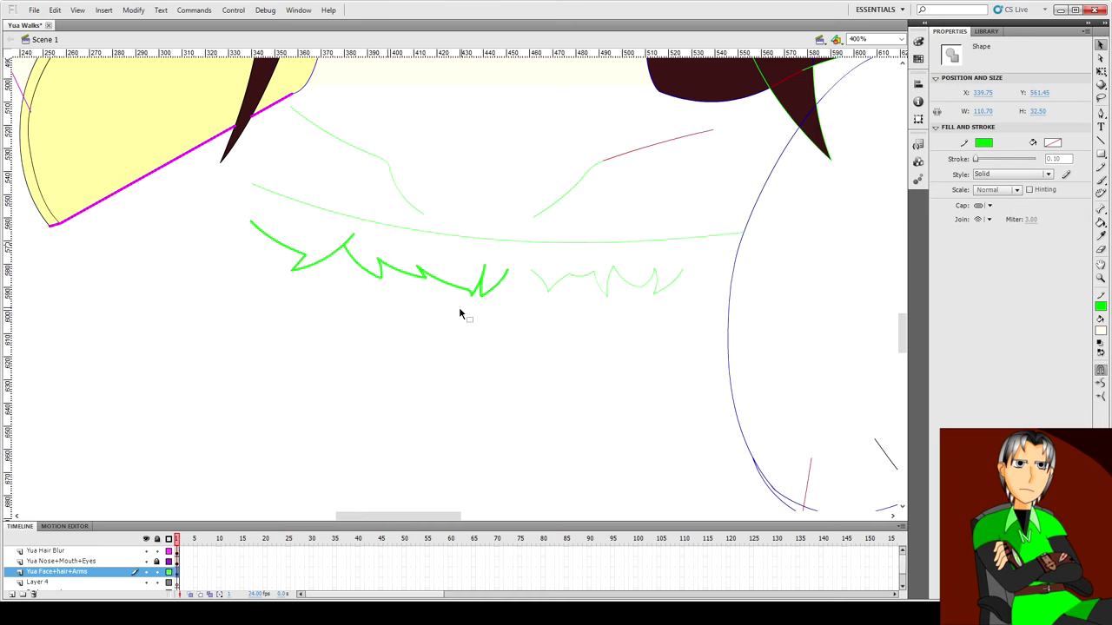
pyautogui.hotkey('shift', 'Up')
pyautogui.hotkey('shift', 'Up')
pyautogui.hotkey('shift', 'Up')
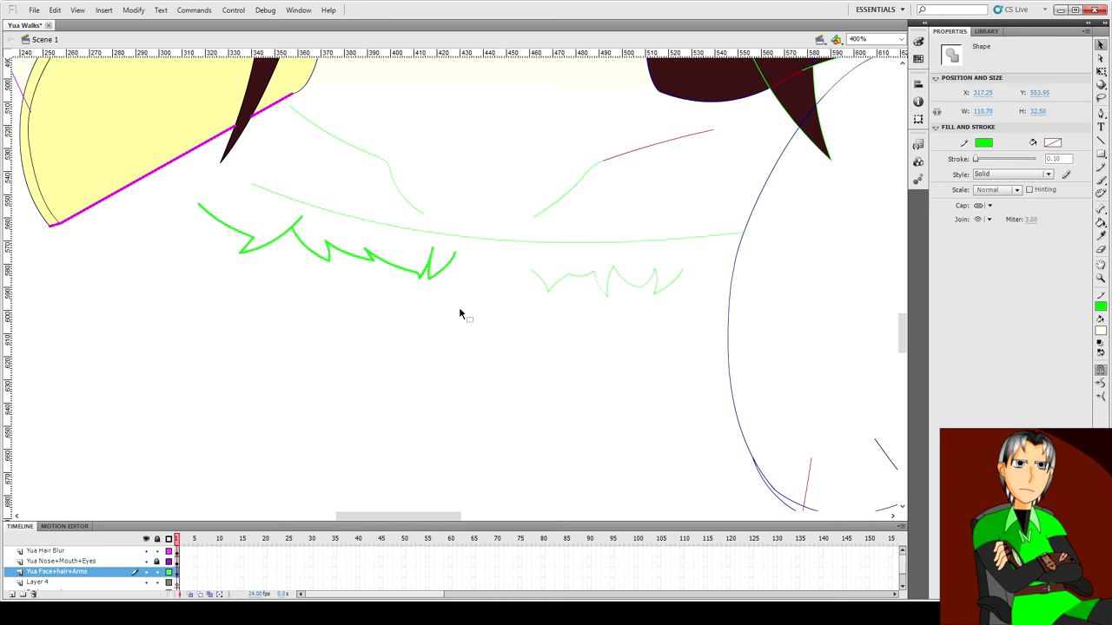
pyautogui.click(460, 314)
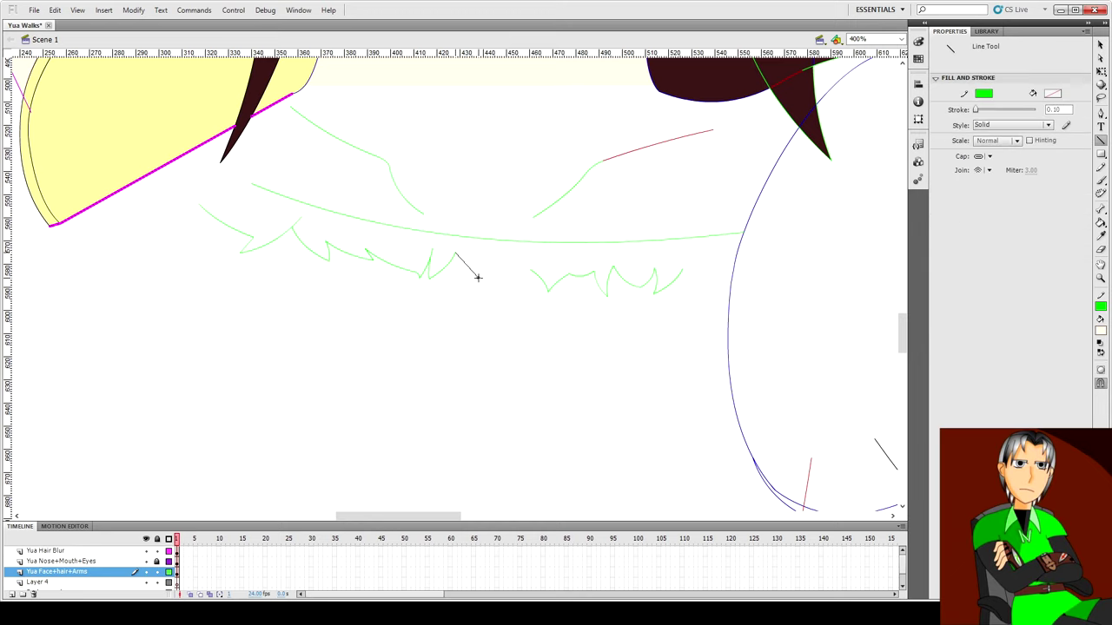
# - Close the gap between the two frill parts with curved green segments ending in a sharp point, then save the file
pyautogui.press('v')
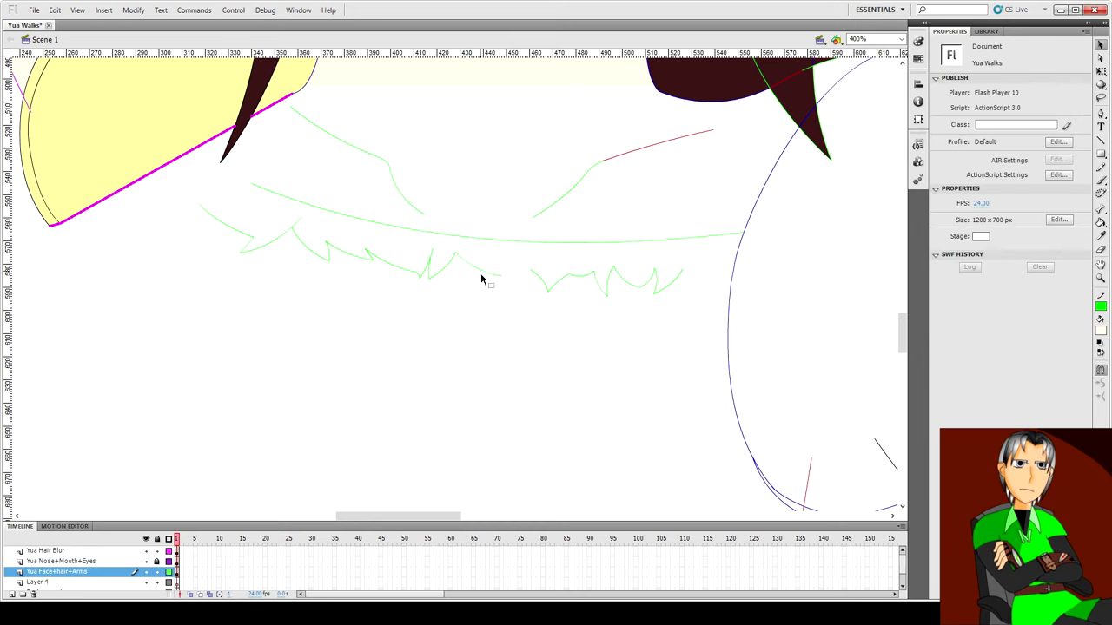
pyautogui.press('n')
pyautogui.press('v')
pyautogui.moveTo(513, 285); pyautogui.dragTo(501, 278)
pyautogui.click(519, 283)
pyautogui.click(509, 300)
pyautogui.press('n')
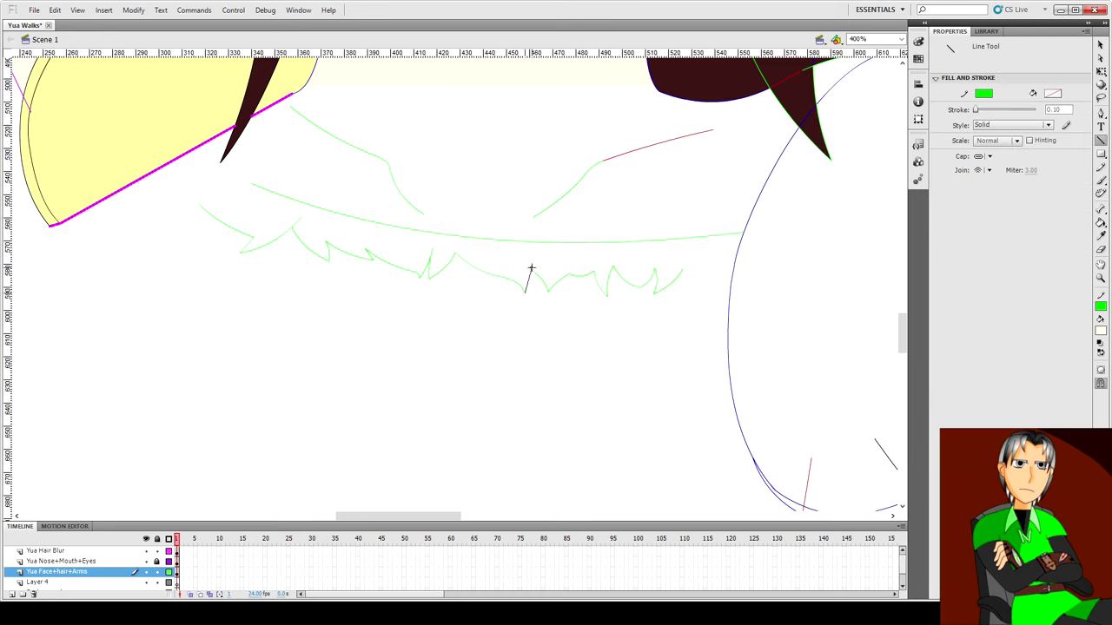
pyautogui.press('v')
pyautogui.hotkey('ctrl', 's')
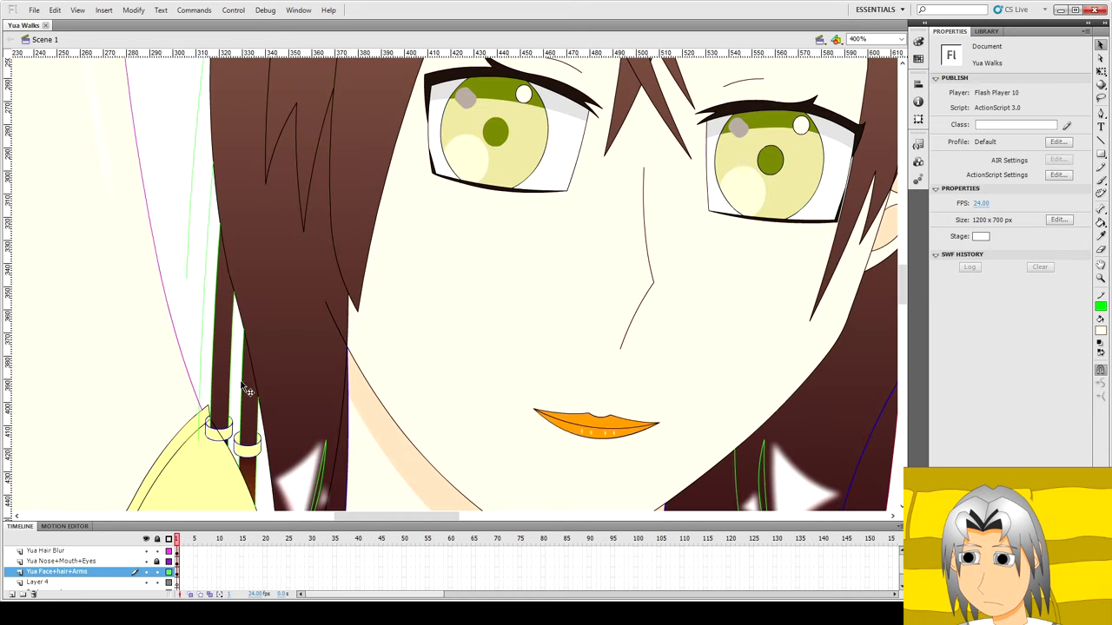
# - Extend the outer hair strand's green outline down to the pink line and fill the strand with the brown hair gradient
pyautogui.moveTo(185, 279); pyautogui.dragTo(187, 304)
pyautogui.scroll(-2, 209, 311)
pyautogui.press('k')
pyautogui.scroll(7, 186, 300)
pyautogui.scroll(-7, 186, 300)
pyautogui.press('v')
pyautogui.moveTo(204, 297); pyautogui.dragTo(212, 315)
# - Recolour the short green line segment overlapping the yellow sleeve below the filled hair strand to red
pyautogui.click(199, 430)
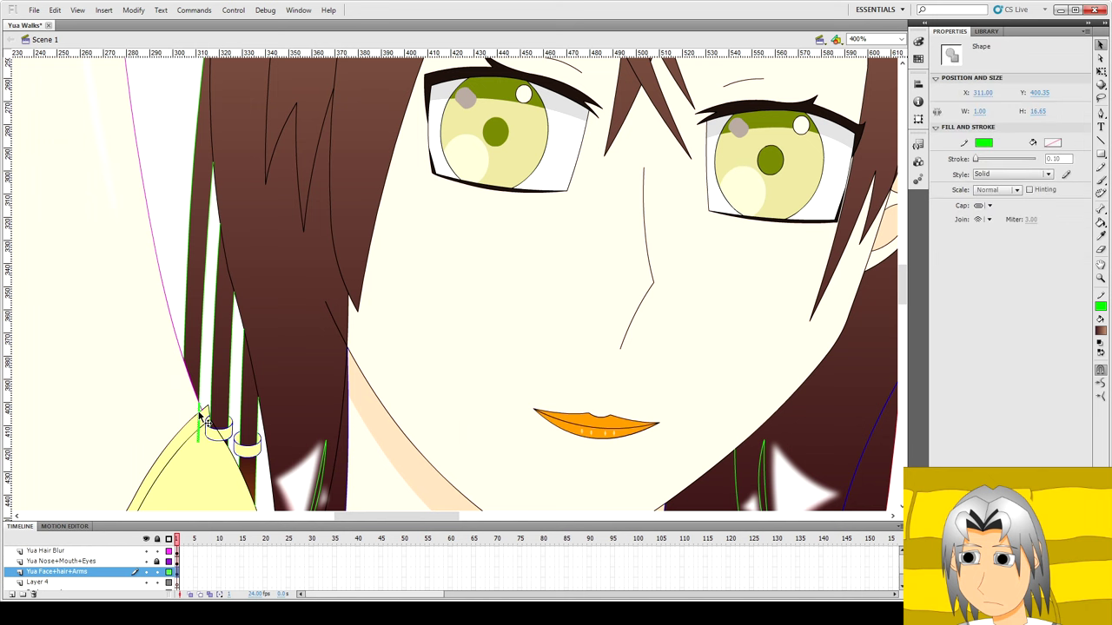
pyautogui.click(1104, 307)
pyautogui.click(922, 391)
# - Recolour the green outlines of the two outermost hair strands on the raised-arm side to black
pyautogui.scroll(-3, 196, 202)
pyautogui.click(203, 204)
pyautogui.scroll(4, 203, 228)
pyautogui.keyDown('shift'); pyautogui.click(190, 276); pyautogui.keyUp('shift')
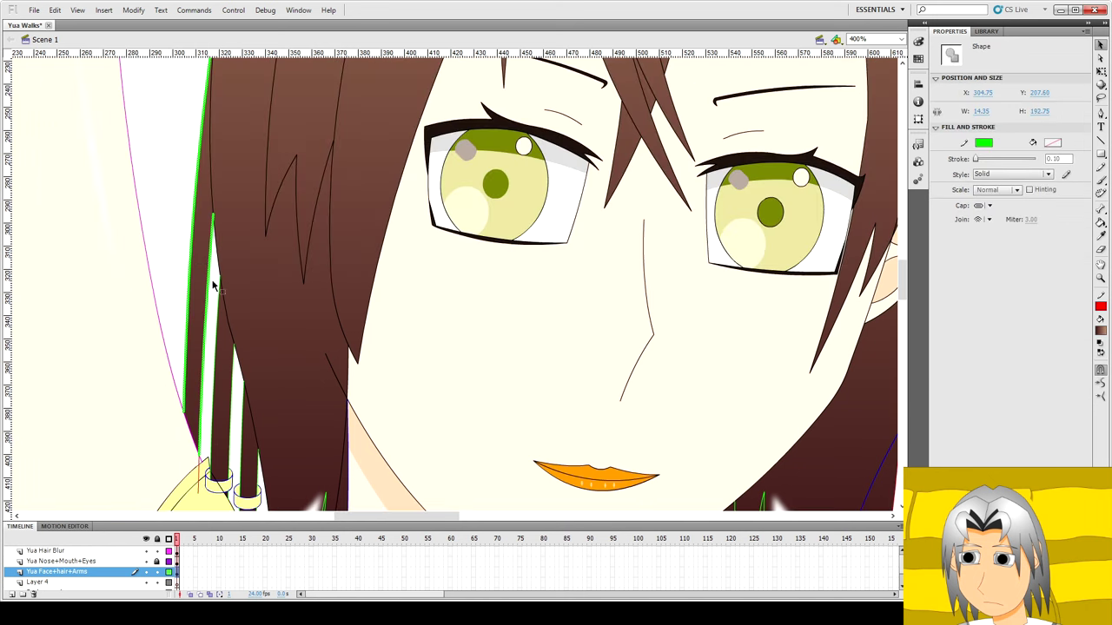
pyautogui.scroll(-1, 213, 285)
pyautogui.keyDown('shift'); pyautogui.click(214, 320); pyautogui.keyUp('shift')
pyautogui.scroll(-1, 213, 321)
pyautogui.click(1104, 309)
pyautogui.click(922, 336)
pyautogui.click(239, 317)
pyautogui.click(211, 372)
# - Recolour the short green strand-edge segments at the upper yellow bead beside the sleeve tip to black
pyautogui.hotkey('ctrl', '=')
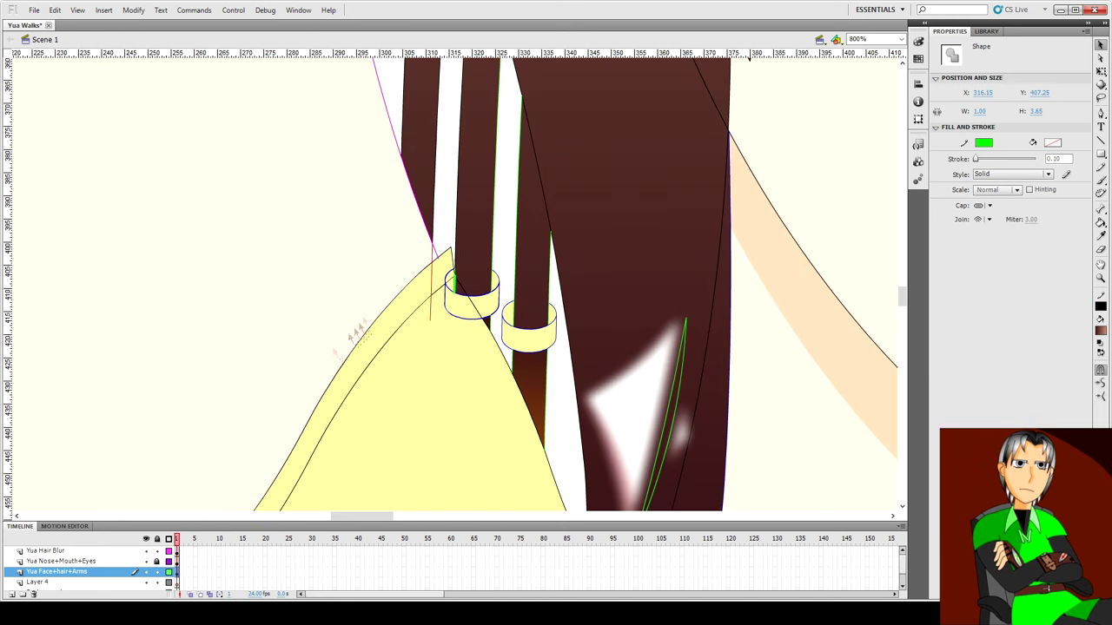
pyautogui.keyDown('shift'); pyautogui.click(453, 272); pyautogui.keyUp('shift')
pyautogui.press('i')
pyautogui.click(430, 287)
pyautogui.press('v')
pyautogui.click(500, 249)
pyautogui.click(454, 275)
pyautogui.press('i')
pyautogui.click(459, 214)
pyautogui.press('v')
pyautogui.click(501, 223)
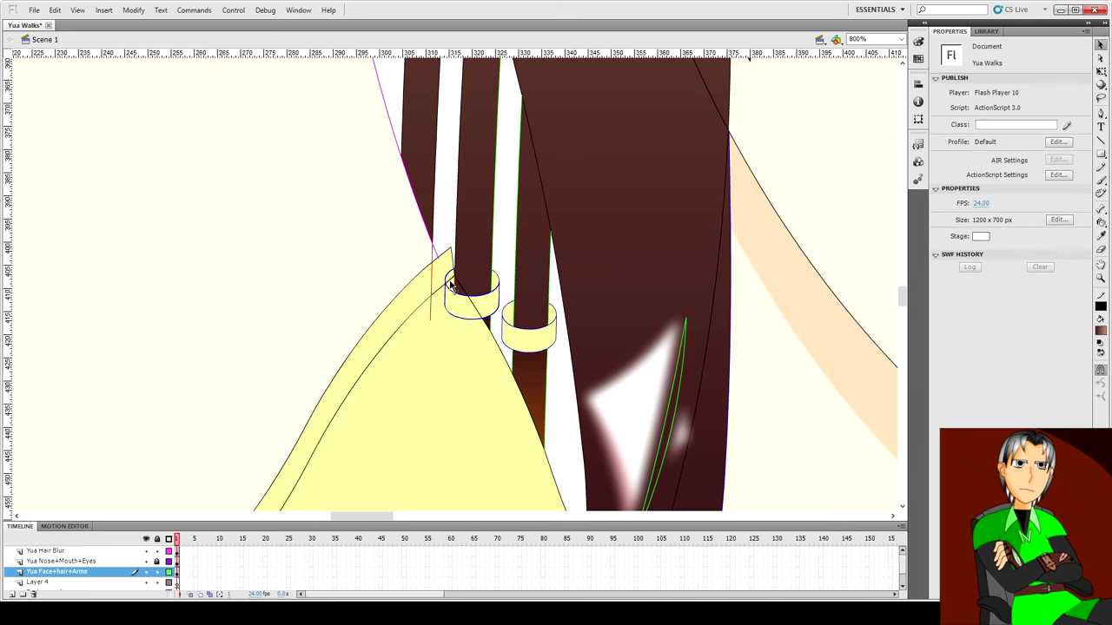
# - Recolour the sleeve-edge segments that cross the upper bead and its hair strand to red
pyautogui.click(452, 284)
pyautogui.press('i')
pyautogui.click(432, 280)
pyautogui.press('v')
pyautogui.click(501, 250)
pyautogui.click(480, 315)
pyautogui.press('i')
pyautogui.click(432, 286)
pyautogui.press('v')
pyautogui.click(501, 250)
# - Recolour the remaining strand-edge segment inside the upper bead and the bead's blue outline to black
pyautogui.click(454, 284)
pyautogui.press('i')
pyautogui.click(457, 215)
pyautogui.press('v')
pyautogui.click(508, 234)
pyautogui.doubleClick(447, 276)
pyautogui.press('i')
pyautogui.click(457, 228)
pyautogui.press('v')
pyautogui.click(503, 231)
# - Recolour the green strand-edge segments above and below the upper bead, on the side facing the second bead, to black
pyautogui.click(490, 329)
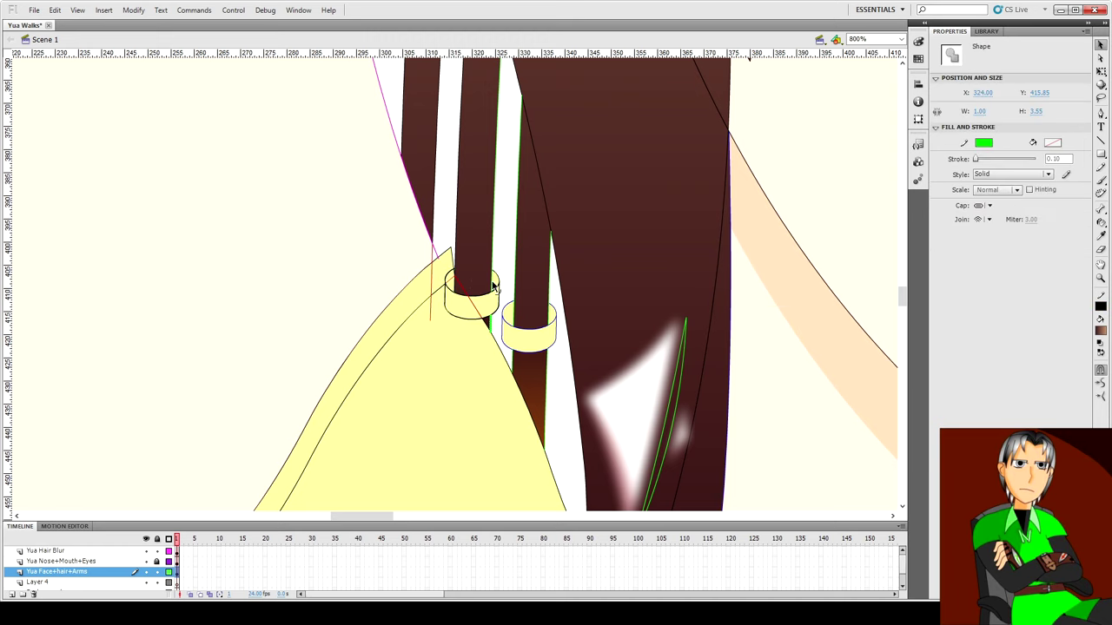
pyautogui.keyDown('shift'); pyautogui.click(492, 283); pyautogui.keyUp('shift')
pyautogui.press('i')
pyautogui.click(500, 279)
pyautogui.press('v')
pyautogui.click(499, 266)
# - Delete the small piece at the inner arm line's end by the sleeve tip and recolour the magenta arm line to black
pyautogui.press('i')
pyautogui.click(421, 252)
pyautogui.press('v')
pyautogui.click(440, 259)
pyautogui.press('Delete')
pyautogui.click(436, 253)
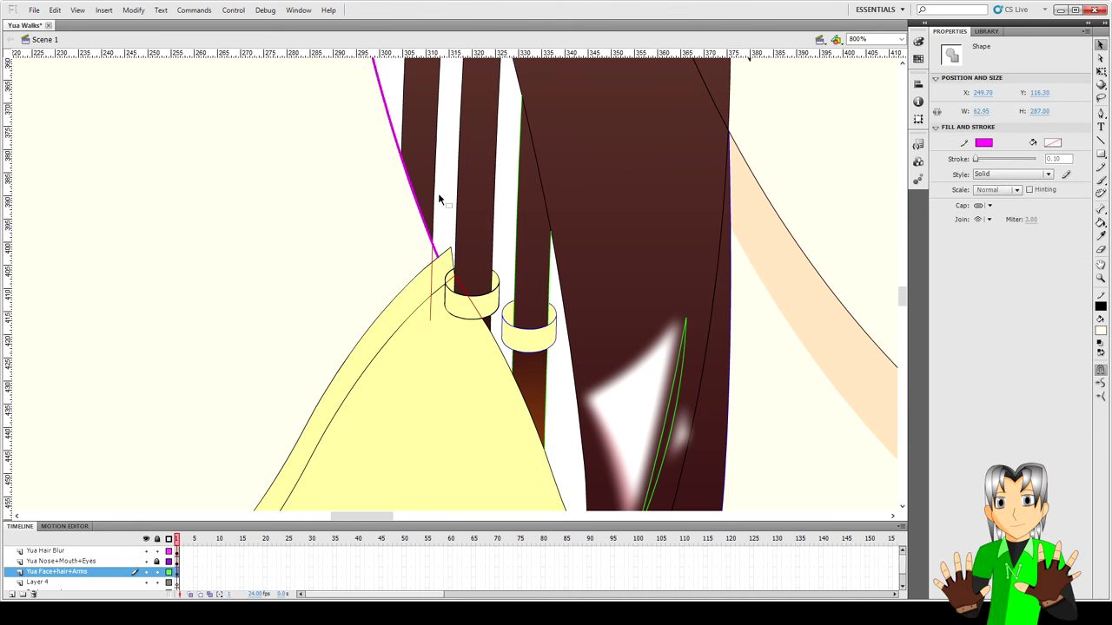
pyautogui.press('i')
pyautogui.click(436, 197)
pyautogui.press('v')
pyautogui.click(445, 200)
# - Recolour the blue outline of the second, lower yellow bead to black
pyautogui.doubleClick(502, 320)
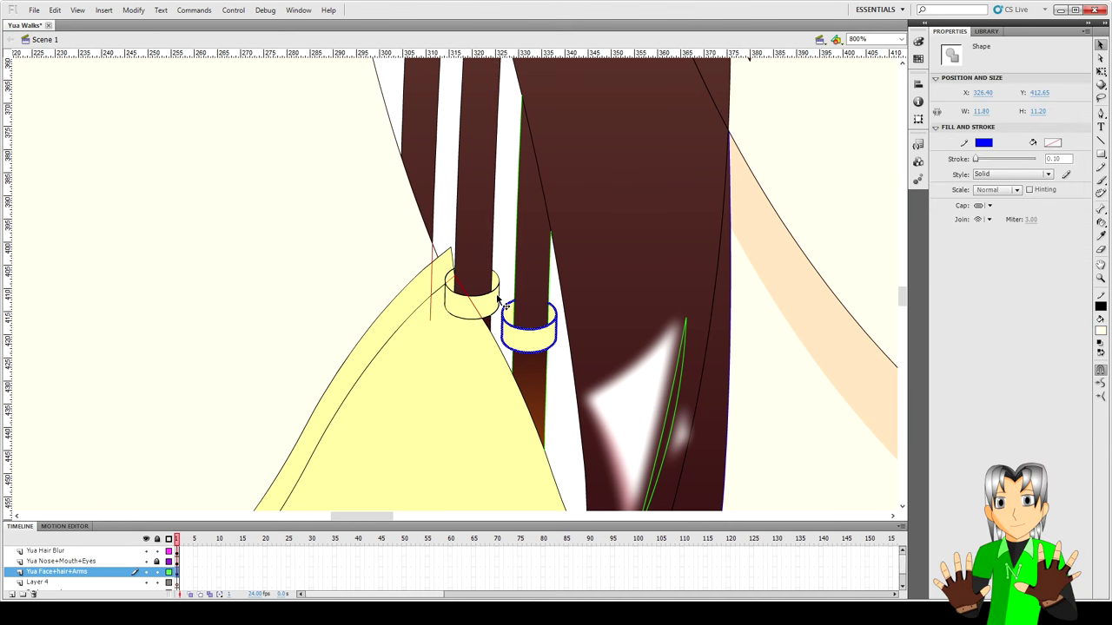
pyautogui.press('i')
pyautogui.click(498, 292)
pyautogui.press('v')
pyautogui.click(506, 287)
# - Recolour both green edges of the hair strand above the second bead to black
pyautogui.scroll(-1, 507, 285)
pyautogui.click(515, 249)
pyautogui.keyDown('shift'); pyautogui.click(550, 240); pyautogui.keyUp('shift')
pyautogui.scroll(2, 509, 258)
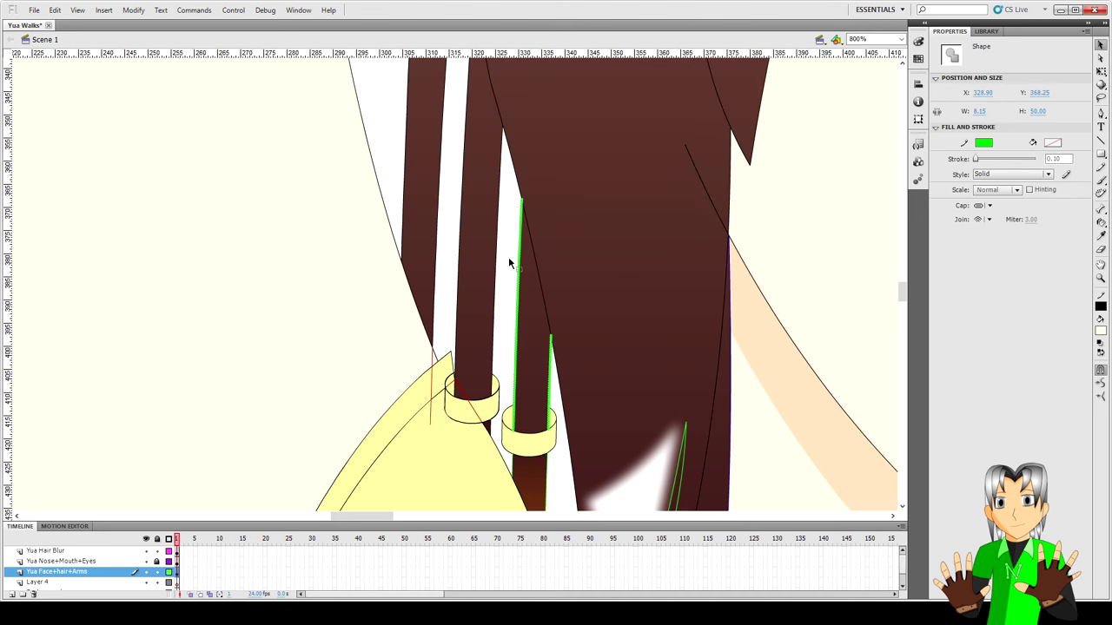
pyautogui.press('i')
pyautogui.click(499, 263)
pyautogui.press('v')
pyautogui.click(505, 266)
# - Recolour both green edges of the short strand section below the second bead to black
pyautogui.scroll(-2, 506, 269)
pyautogui.click(513, 311)
pyautogui.keyDown('shift'); pyautogui.click(547, 322); pyautogui.keyUp('shift')
pyautogui.press('i')
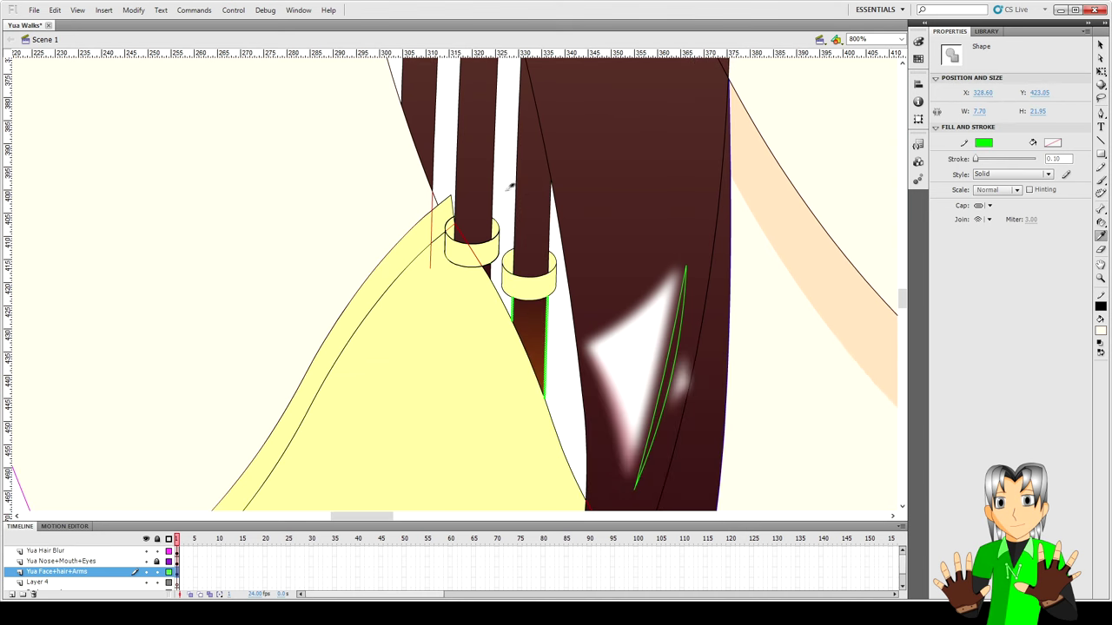
pyautogui.click(514, 186)
pyautogui.press('v')
pyautogui.click(501, 184)
# - Recolour the narrow green hair detail beside the white highlight on the raised-arm side to black
pyautogui.scroll(-3, 499, 185)
pyautogui.click(671, 228)
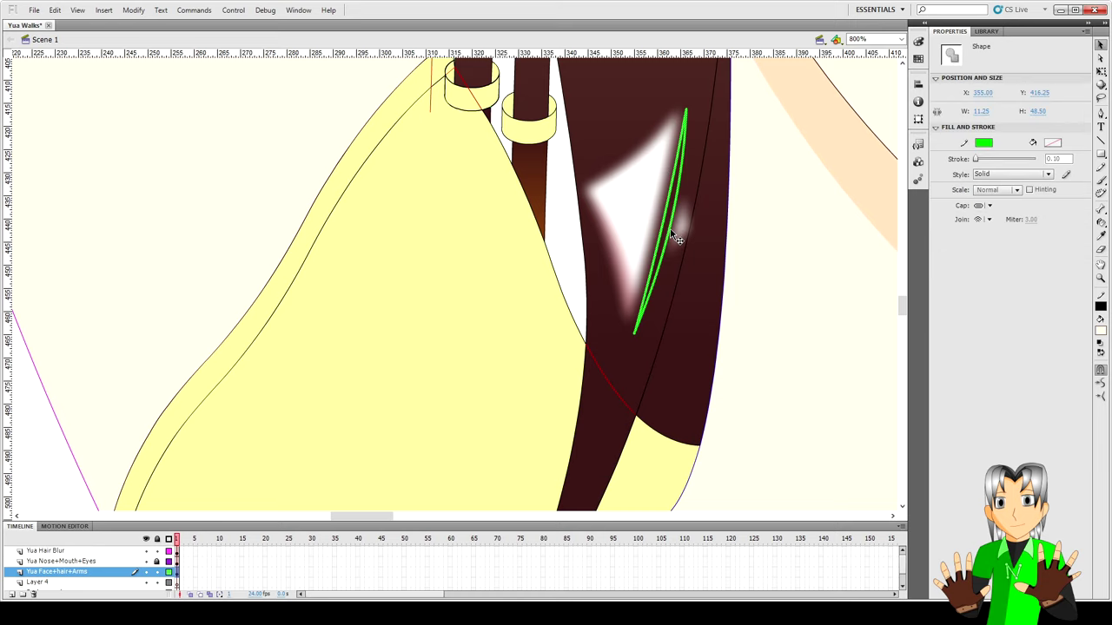
pyautogui.click(980, 148)
pyautogui.click(927, 161)
pyautogui.click(552, 199)
# - Recolour the magenta upper arm line to black outside the hair and to red where it crosses the hair
pyautogui.scroll(2, 556, 204)
pyautogui.scroll(-4, 557, 207)
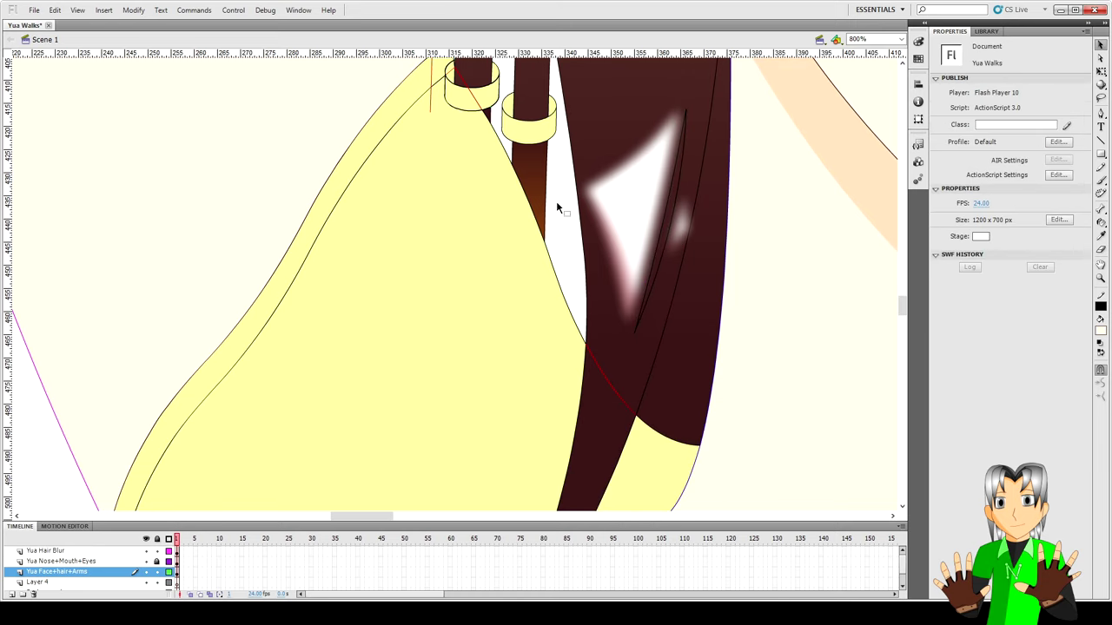
pyautogui.scroll(7, 557, 207)
pyautogui.hotkey('ctrl', '-')
pyautogui.hotkey('ctrl', '-')
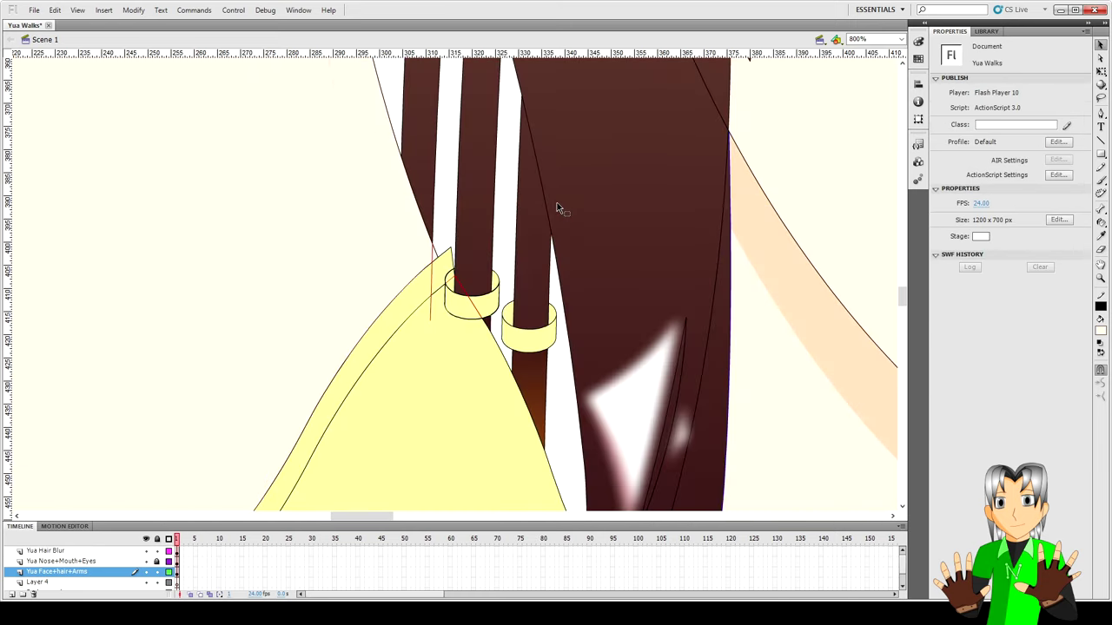
pyautogui.scroll(5, 487, 226)
pyautogui.click(428, 250)
pyautogui.press('i')
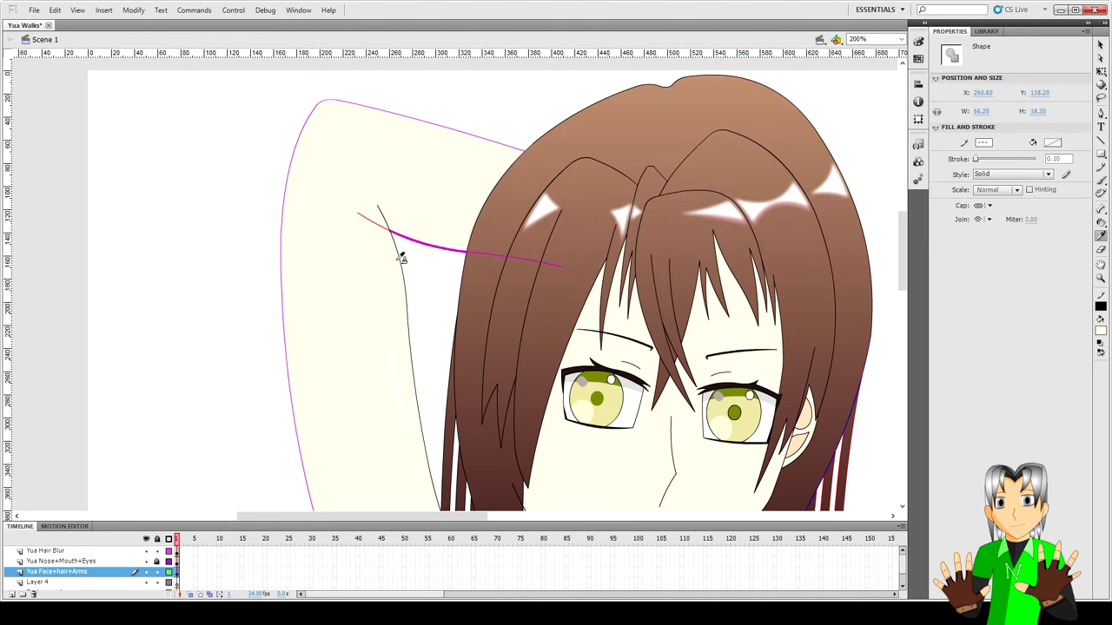
pyautogui.click(400, 260)
pyautogui.press('v')
pyautogui.click(478, 254)
pyautogui.press('i')
pyautogui.press('v')
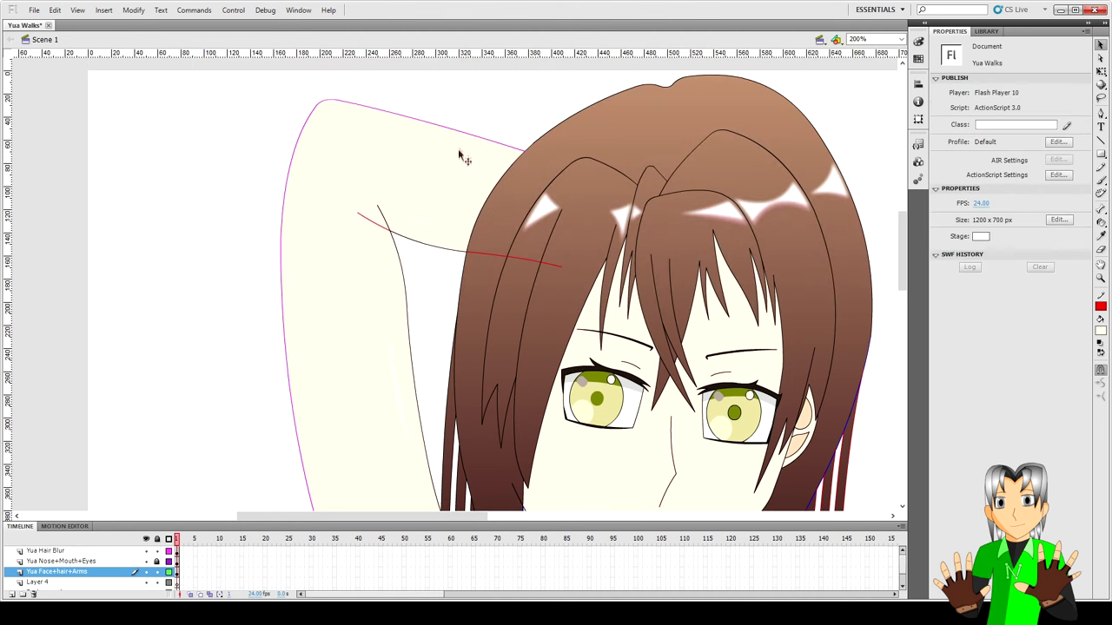
# - Recolour the magenta outer outline of the raised arm to black
pyautogui.click(447, 128)
pyautogui.scroll(-5, 286, 228)
pyautogui.press('i')
pyautogui.click(428, 198)
pyautogui.press('v')
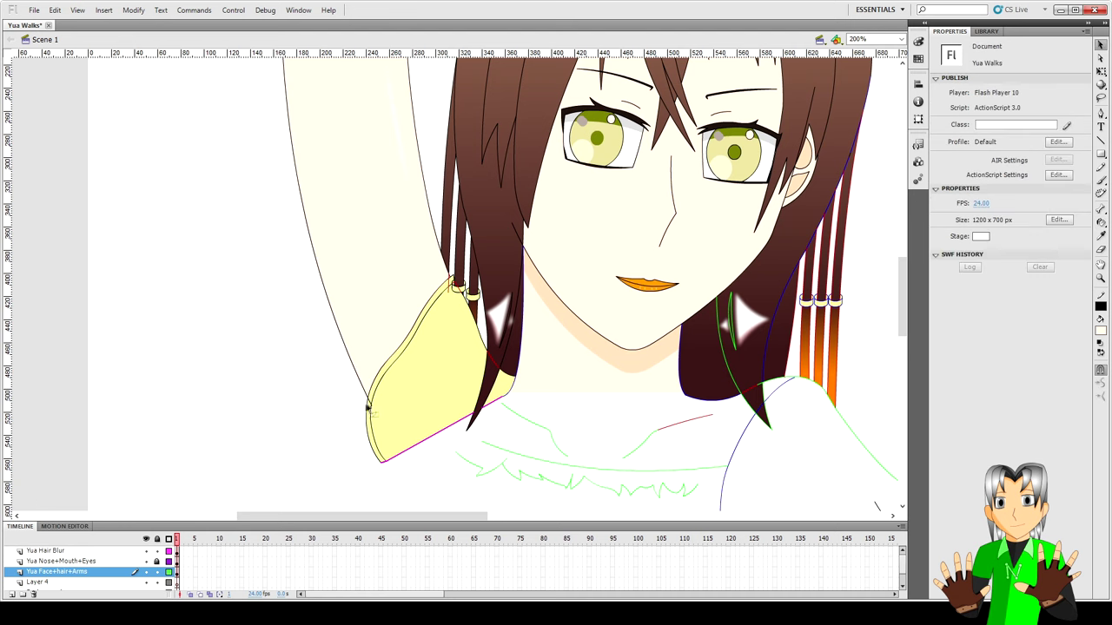
# - Recolour the short end of the outer arm outline that overlaps the yellow sleeve to red
pyautogui.click(371, 405)
pyautogui.click(370, 401)
pyautogui.press('i')
pyautogui.click(449, 285)
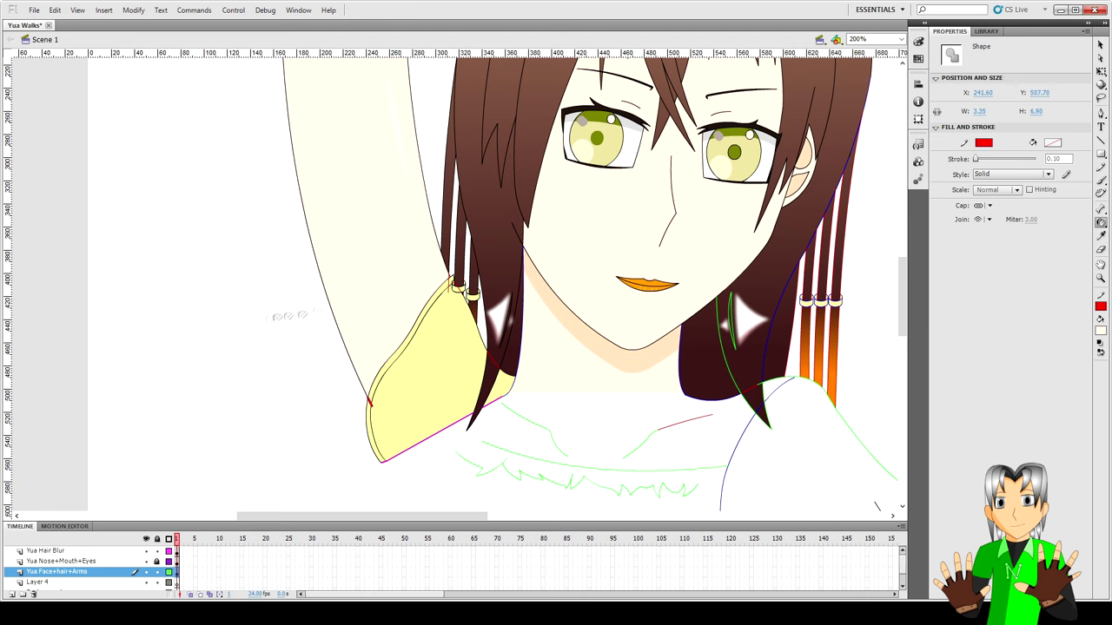
pyautogui.press('v')
pyautogui.click(288, 332)
# - Recolour the narrow green hair detail between the two white highlights on the ear side to black
pyautogui.scroll(-3, 287, 333)
pyautogui.scroll(3, 287, 337)
pyautogui.doubleClick(733, 283)
pyautogui.hotkey('ctrl', '=')
pyautogui.hotkey('ctrl', '=')
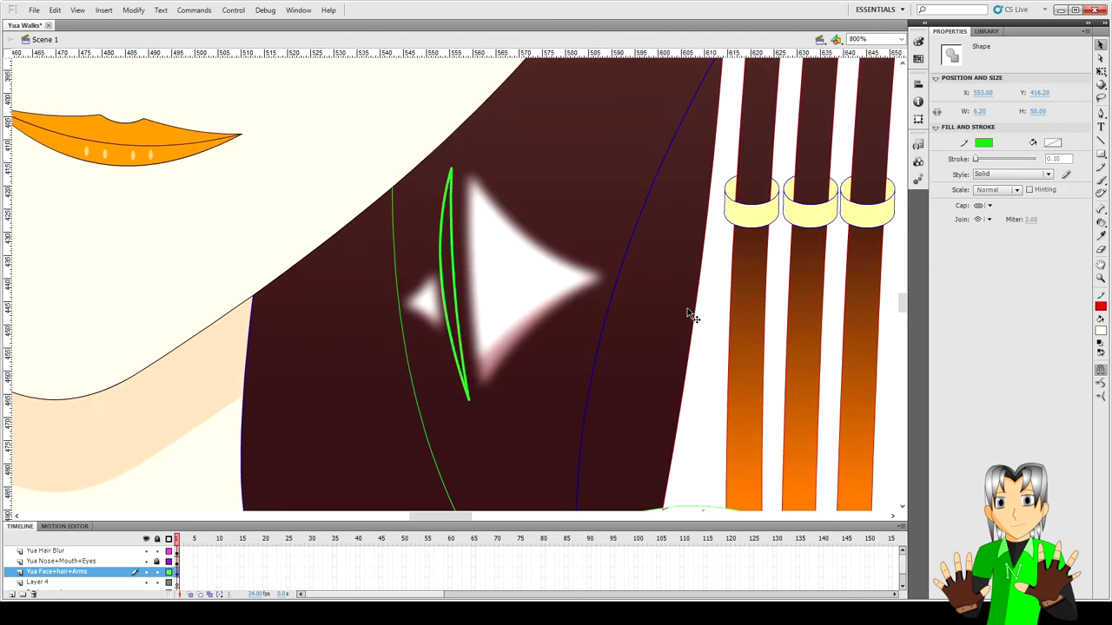
pyautogui.press('i')
pyautogui.click(368, 209)
pyautogui.press('v')
# - Recolour the green outline of the long pointed hair lock overlapping the shoulder to black, on both edges down to the tip
pyautogui.scroll(-3, 424, 293)
pyautogui.click(432, 294)
pyautogui.scroll(-2, 544, 465)
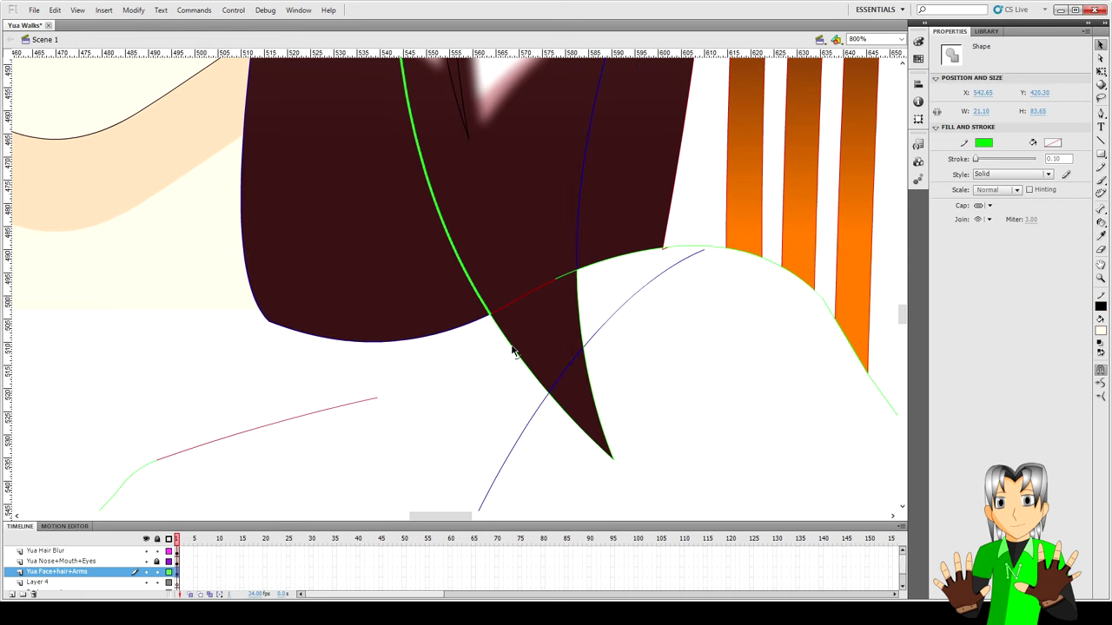
pyautogui.keyDown('shift'); pyautogui.click(512, 347); pyautogui.keyUp('shift')
pyautogui.keyDown('shift'); pyautogui.click(586, 435); pyautogui.keyUp('shift')
pyautogui.keyDown('shift'); pyautogui.click(592, 391); pyautogui.keyUp('shift')
pyautogui.keyDown('shift'); pyautogui.click(577, 298); pyautogui.keyUp('shift')
pyautogui.press('i')
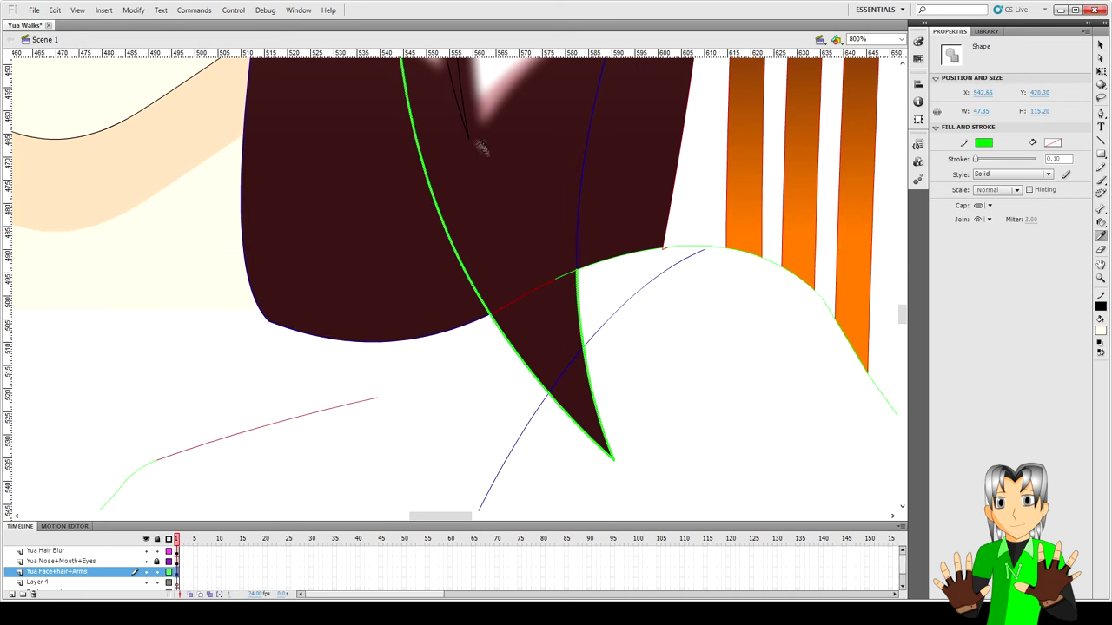
pyautogui.click(466, 132)
pyautogui.press('v')
pyautogui.click(632, 388)
# - Recolour the short green shoulder-line segment inside the pointed hair lock to red
pyautogui.click(567, 273)
pyautogui.press('i')
pyautogui.click(542, 285)
pyautogui.press('v')
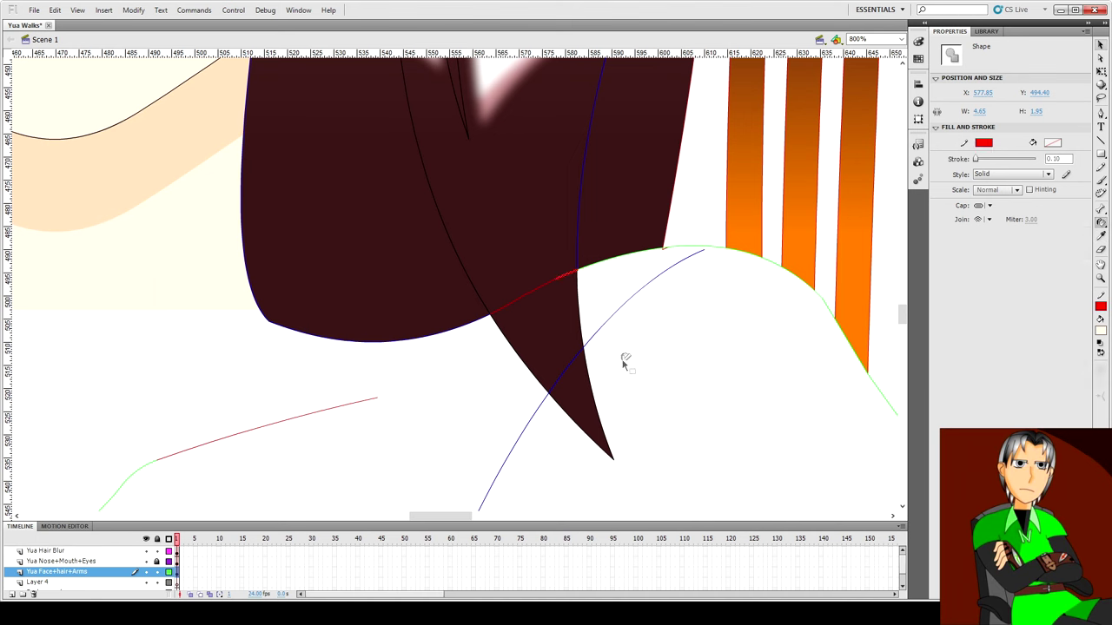
pyautogui.click(622, 356)
# - Recolour the blue line segment crossing the pointed lock to red and remove the tiny stub where the hair meets the shoulder
pyautogui.scroll(-3, 567, 275)
pyautogui.click(556, 227)
pyautogui.scroll(1, 549, 224)
pyautogui.press('i')
pyautogui.click(547, 179)
pyautogui.press('v')
pyautogui.click(636, 285)
pyautogui.scroll(3, 637, 306)
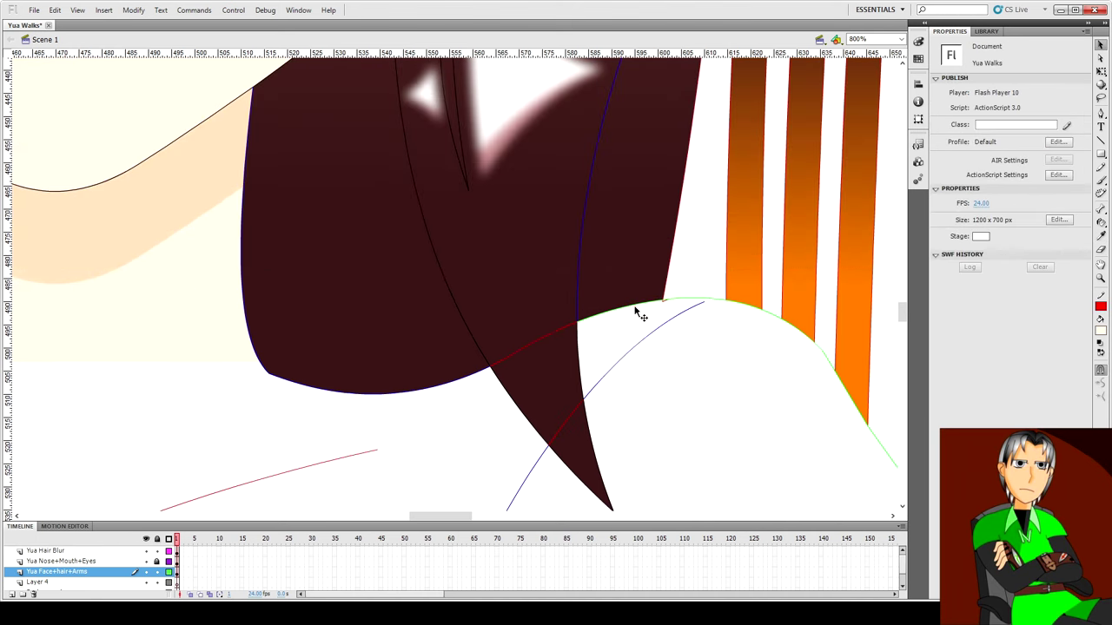
pyautogui.click(666, 300)
pyautogui.scroll(1, 694, 406)
pyautogui.click(689, 408)
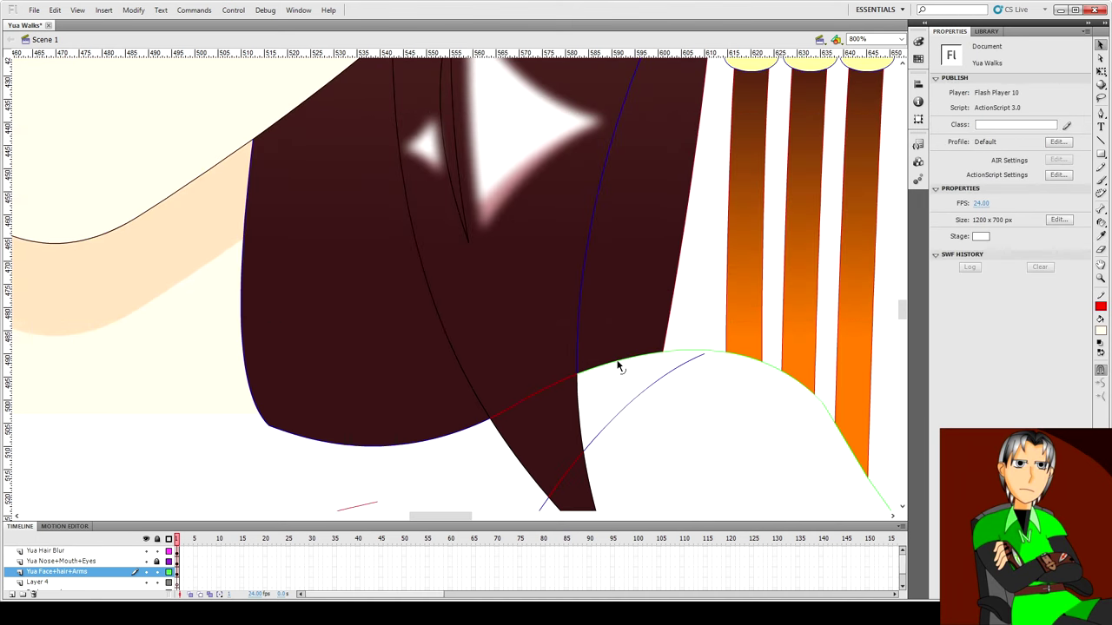
# - Recolour the blue outline along the neck side and lower edge of the ear-side hair to black
pyautogui.click(455, 436)
pyautogui.press('i')
pyautogui.click(208, 170)
pyautogui.press('v')
pyautogui.scroll(-2, 493, 372)
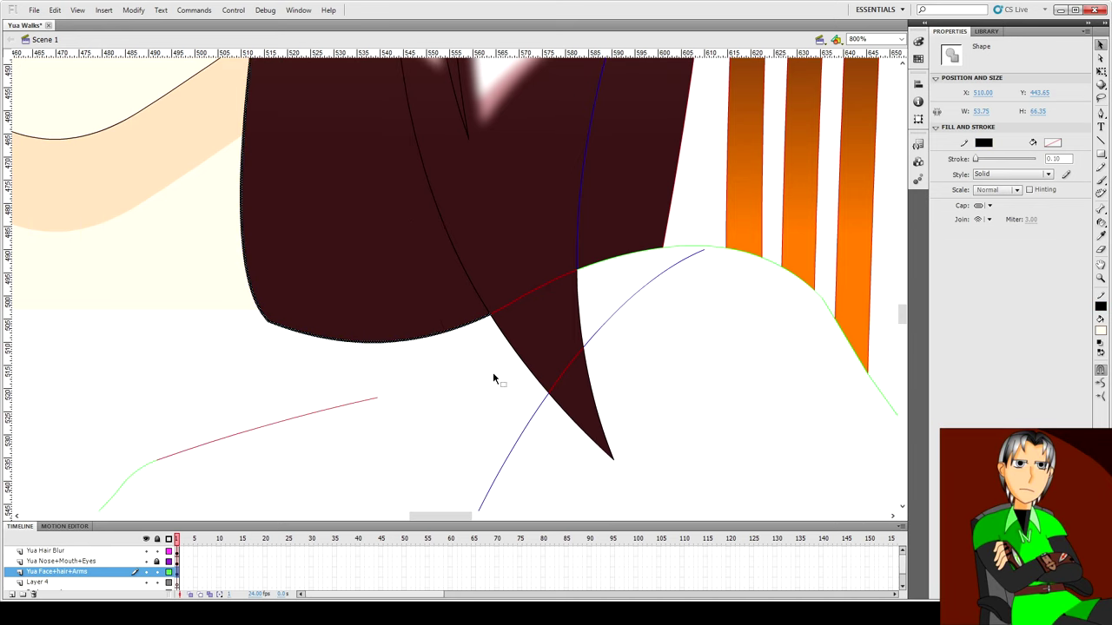
pyautogui.click(493, 371)
# - Recolour the blue hair line running from the pointed lock up past the ear, including its outer upper section, to black
pyautogui.scroll(5, 493, 373)
pyautogui.click(644, 209)
pyautogui.scroll(4, 644, 210)
pyautogui.keyDown('shift'); pyautogui.click(732, 238); pyautogui.keyUp('shift')
pyautogui.scroll(6, 732, 239)
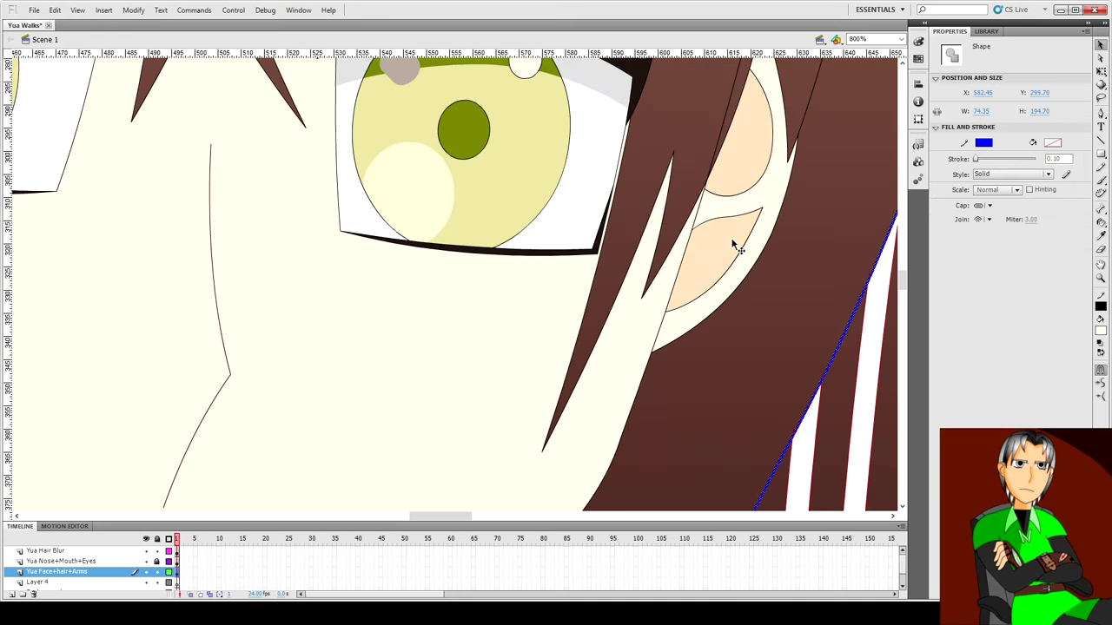
pyautogui.scroll(-5, 729, 242)
pyautogui.hotkey('ctrl', '-')
pyautogui.hotkey('ctrl', '-')
pyautogui.click(646, 351)
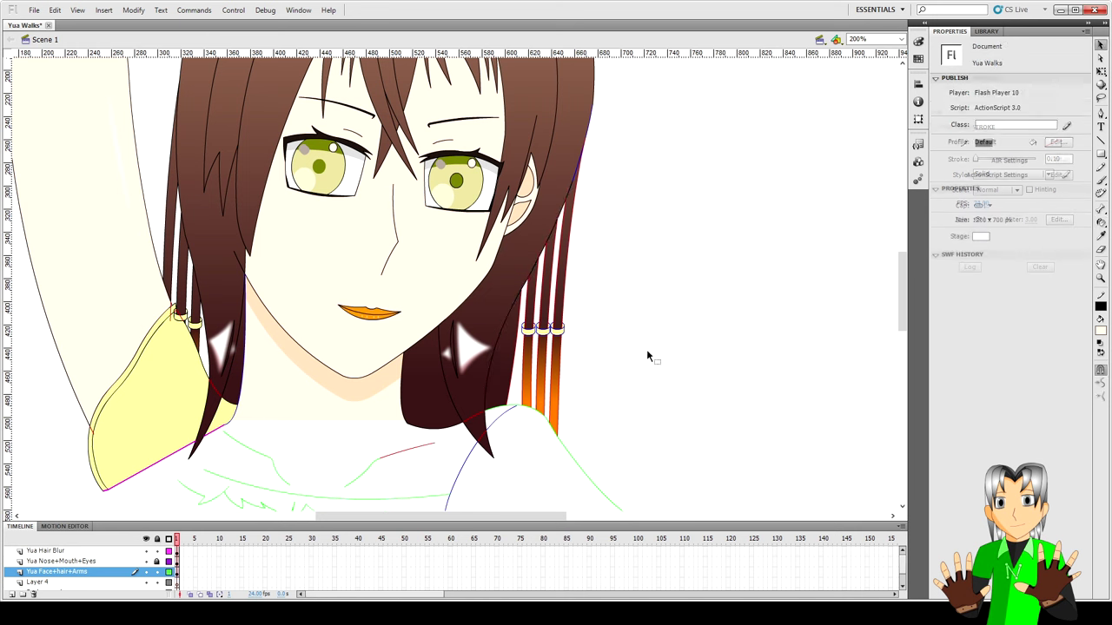
# - Recolour the green shoulder-line segment between the pointed lock and the ear-side hair's outer edge to black
pyautogui.scroll(-3, 647, 349)
pyautogui.click(502, 266)
pyautogui.hotkey('ctrl', '=')
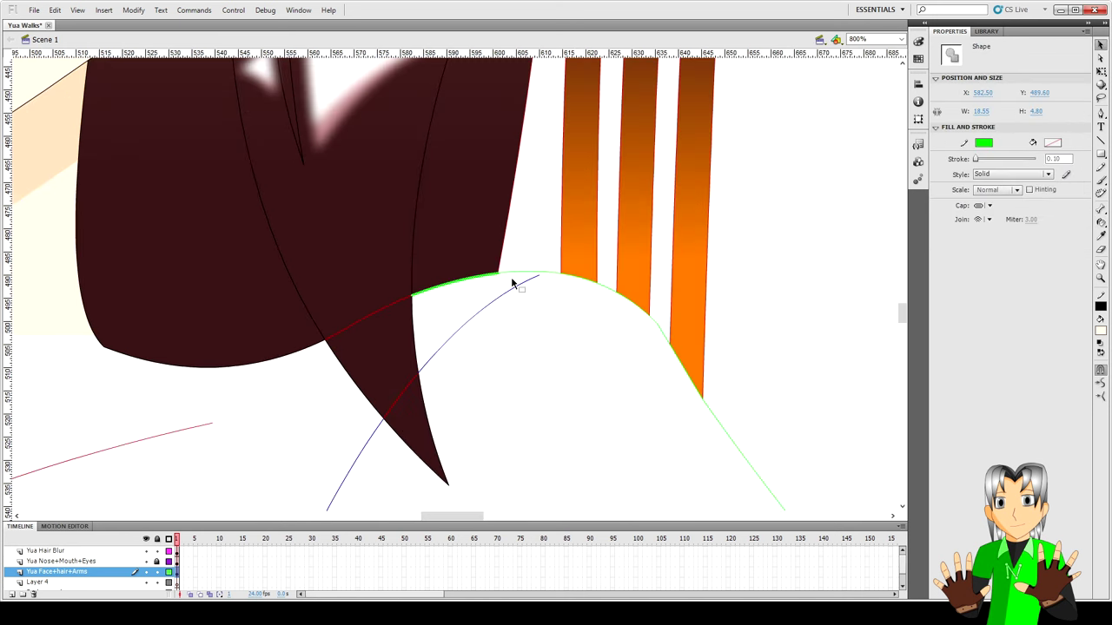
pyautogui.hotkey('ctrl', '=')
pyautogui.click(983, 143)
pyautogui.click(935, 173)
pyautogui.click(633, 221)
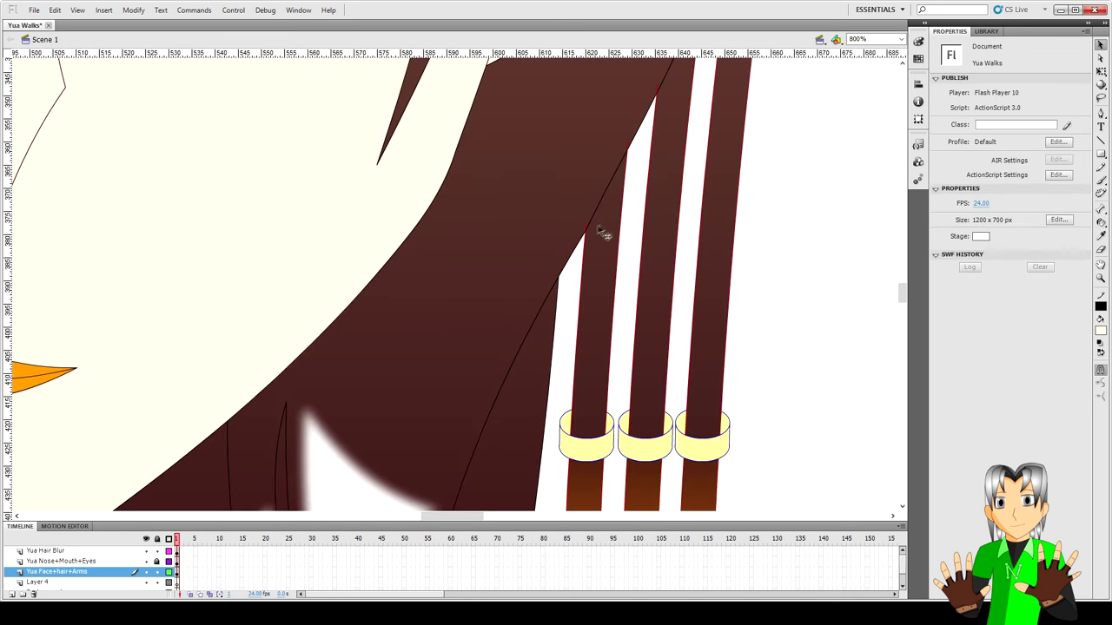
# - Recolour the red face-side outline of the innermost beaded strand to black, both above and below its bead
pyautogui.click(583, 254)
pyautogui.scroll(-2, 580, 265)
pyautogui.keyDown('shift'); pyautogui.click(568, 375); pyautogui.keyUp('shift')
pyautogui.click(982, 143)
pyautogui.click(934, 167)
pyautogui.click(544, 340)
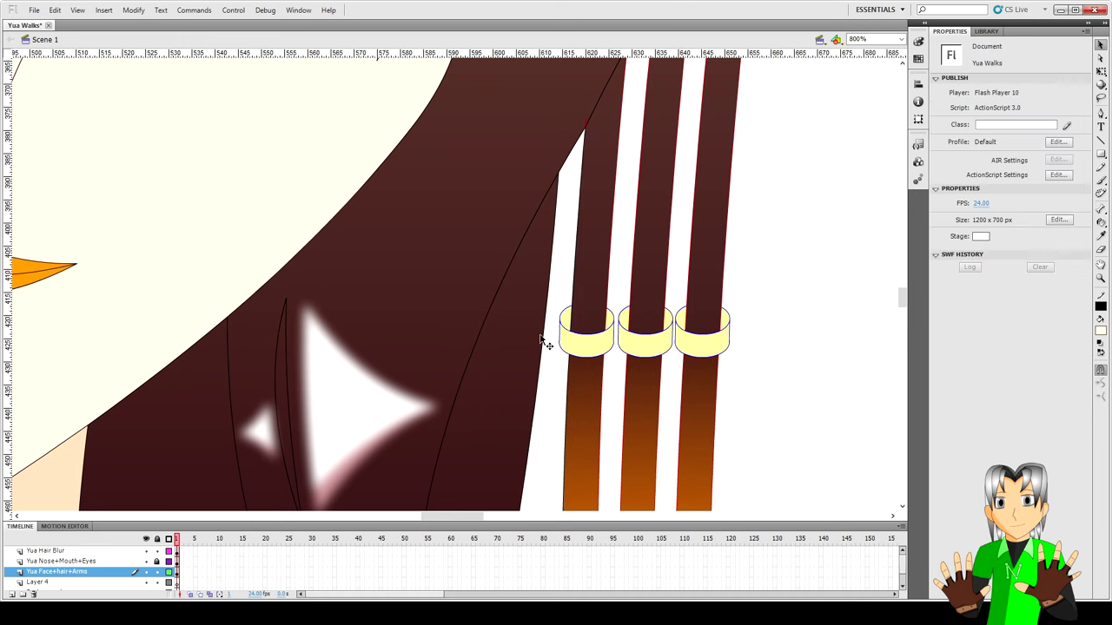
pyautogui.scroll(-2, 546, 337)
pyautogui.doubleClick(566, 250)
pyautogui.click(982, 142)
pyautogui.click(935, 166)
pyautogui.click(754, 212)
# - Recolour the red outer outline of the innermost beaded strand to black along its full length
pyautogui.scroll(5, 619, 195)
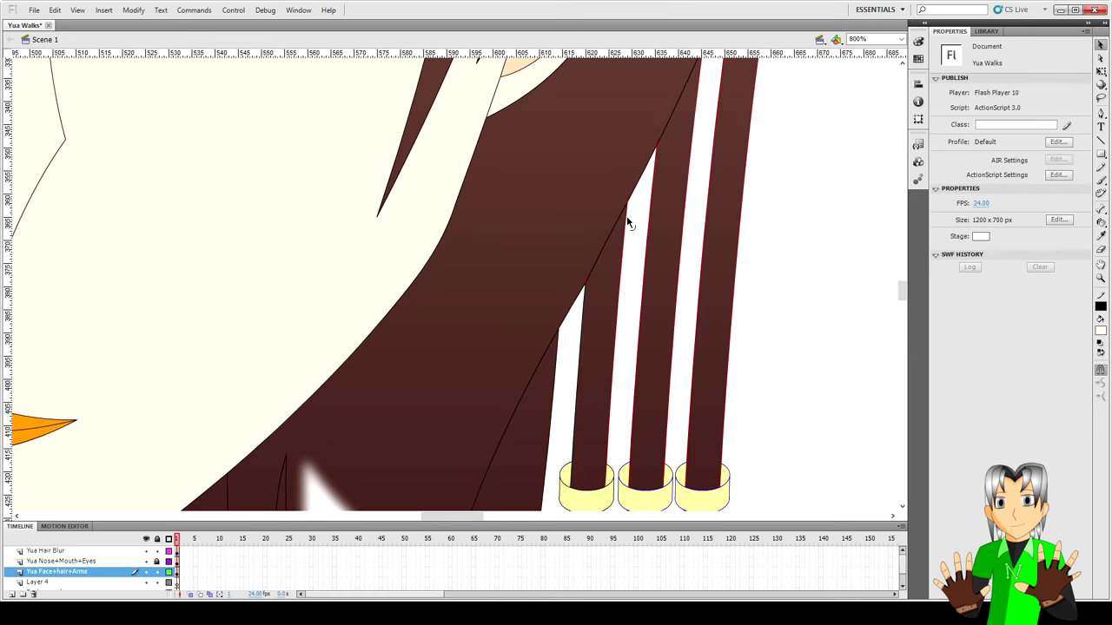
pyautogui.click(627, 218)
pyautogui.scroll(-7, 615, 261)
pyautogui.scroll(5, 599, 287)
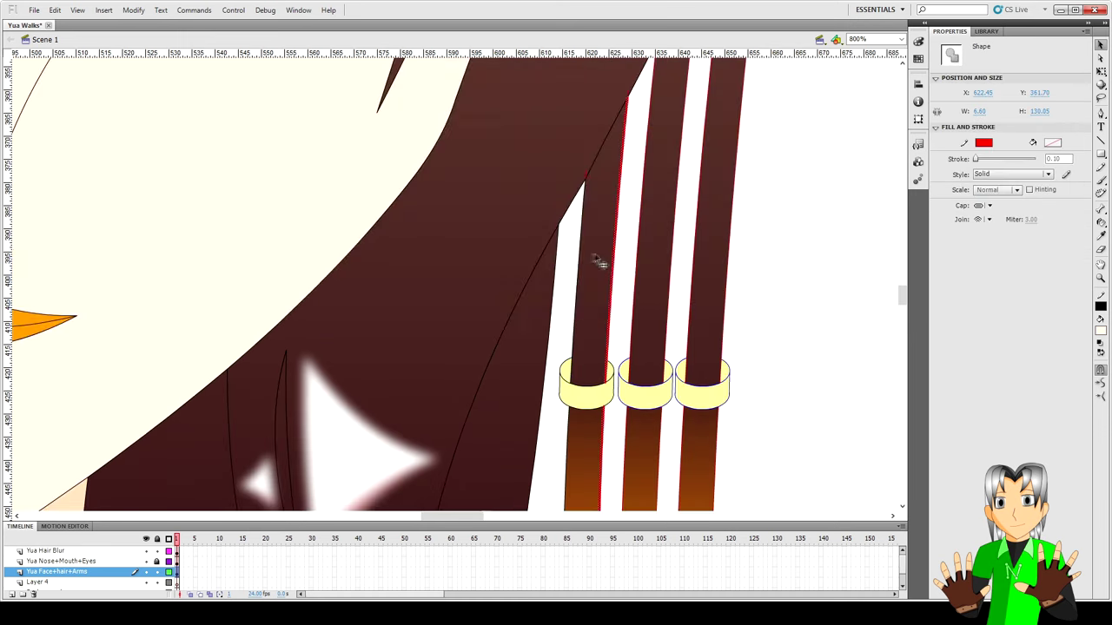
pyautogui.click(619, 265)
pyautogui.scroll(-6, 620, 266)
# - Recolour the green shoulder line under and just beyond the innermost strand by sampling the strand's black outline
pyautogui.click(607, 289)
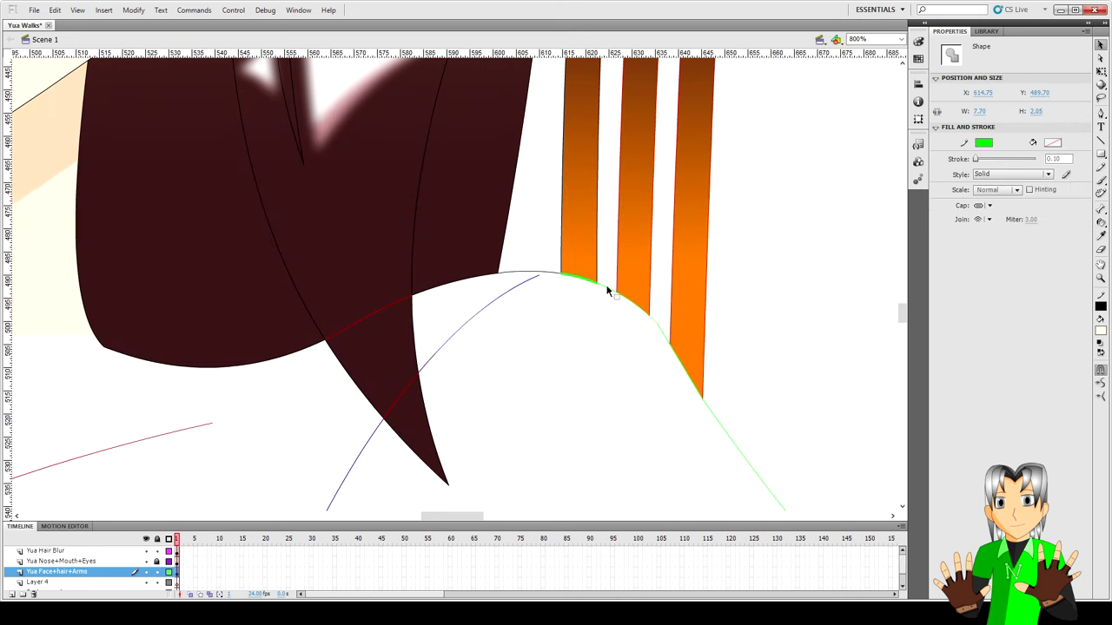
pyautogui.press('i')
pyautogui.click(598, 230)
pyautogui.press('v')
# - Extend the blue sleeve line's upper end to the shoulder line and recolour the part above the pointed lock to black
pyautogui.scroll(-3, 608, 228)
pyautogui.moveTo(539, 120); pyautogui.dragTo(547, 116)
pyautogui.scroll(1, 479, 243)
pyautogui.click(485, 207)
pyautogui.press('i')
pyautogui.click(460, 175)
pyautogui.press('v')
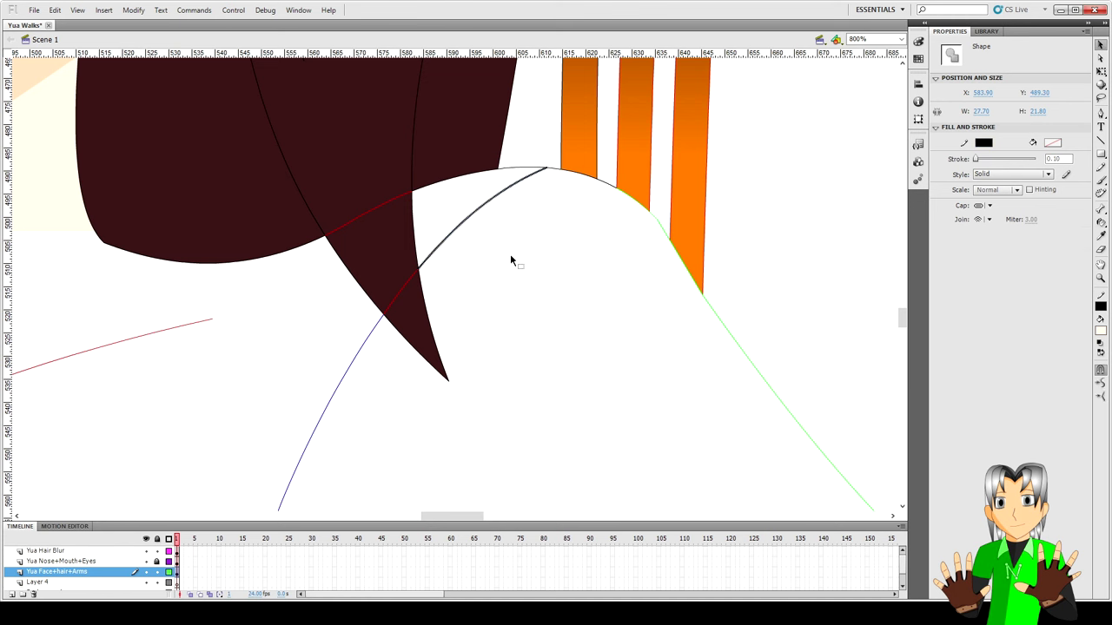
pyautogui.click(511, 260)
# - Recolour the blue sleeve outline segment just below the pointed lock to black using the sampled hair outline
pyautogui.scroll(-1, 510, 261)
pyautogui.hotkey('ctrl', '-')
pyautogui.hotkey('ctrl', '-')
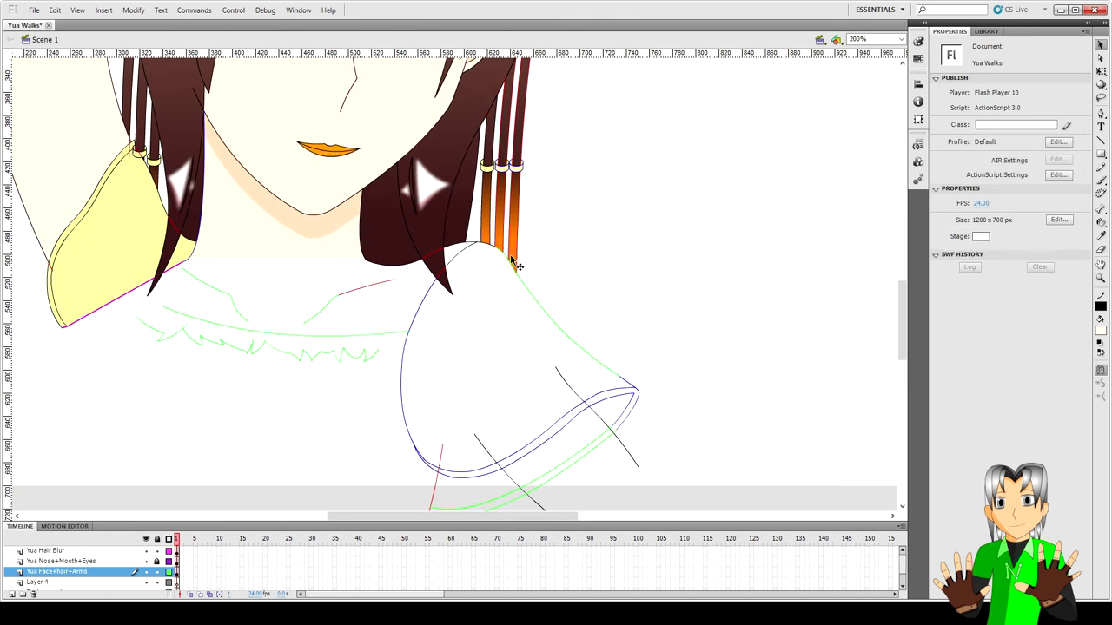
pyautogui.click(417, 313)
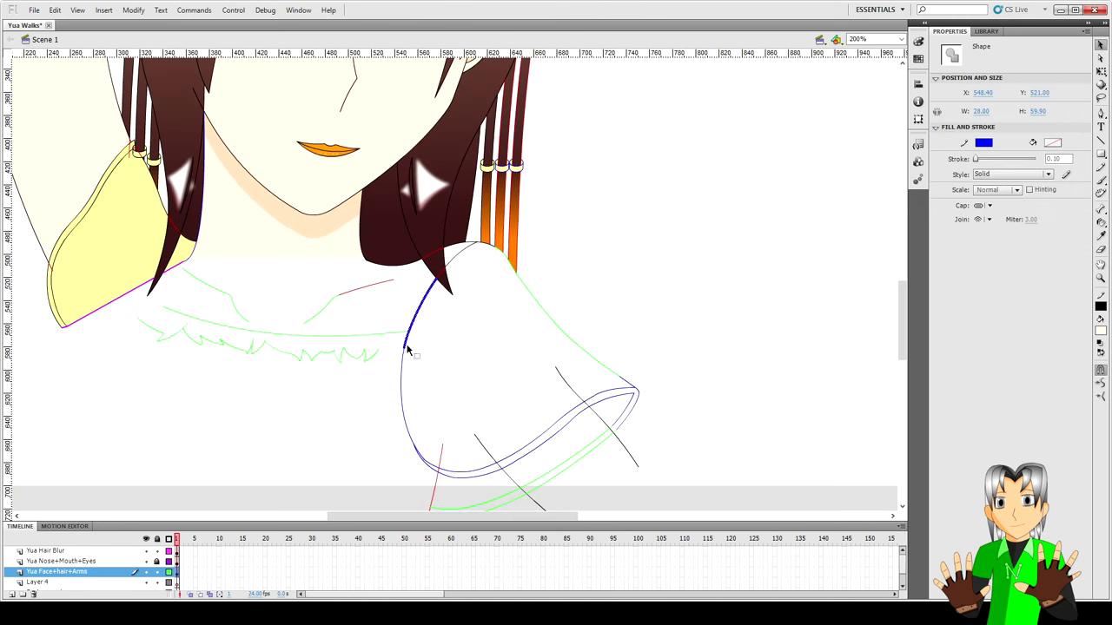
pyautogui.press('i')
pyautogui.click(391, 265)
pyautogui.press('v')
# - Recolour the remaining beaded-strand outlines and the shoulder line below them to black
pyautogui.click(495, 275)
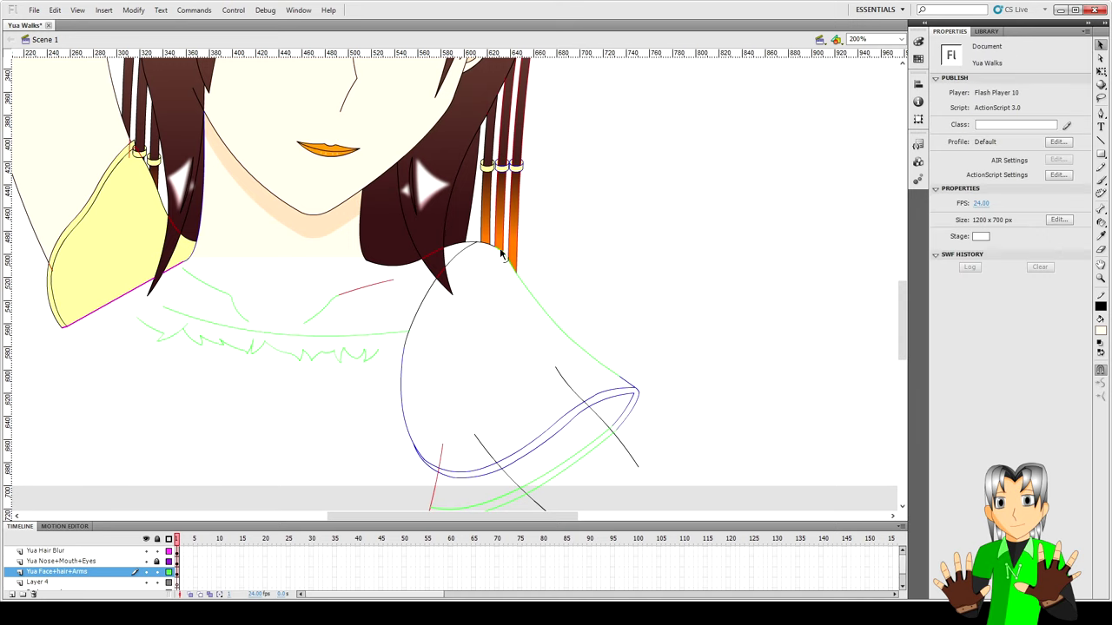
pyautogui.click(508, 264)
pyautogui.moveTo(559, 296); pyautogui.dragTo(484, 144)
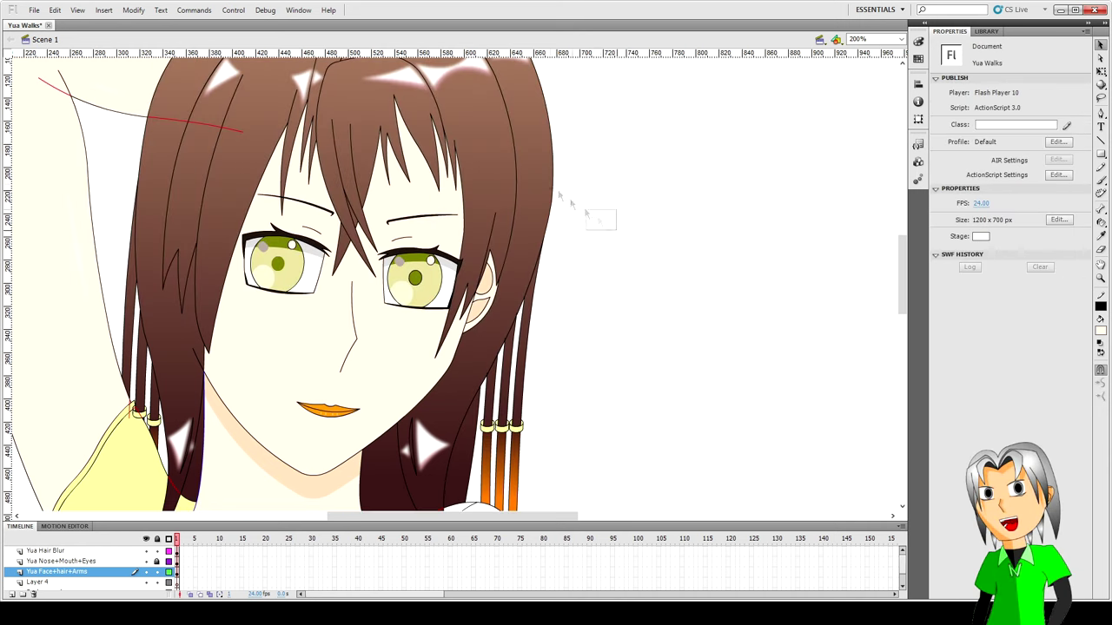
# - Close off the top of the unfilled sleeve with a straight line, fill it with the other sleeve's yellow, and remove the line
pyautogui.scroll(-6, 586, 212)
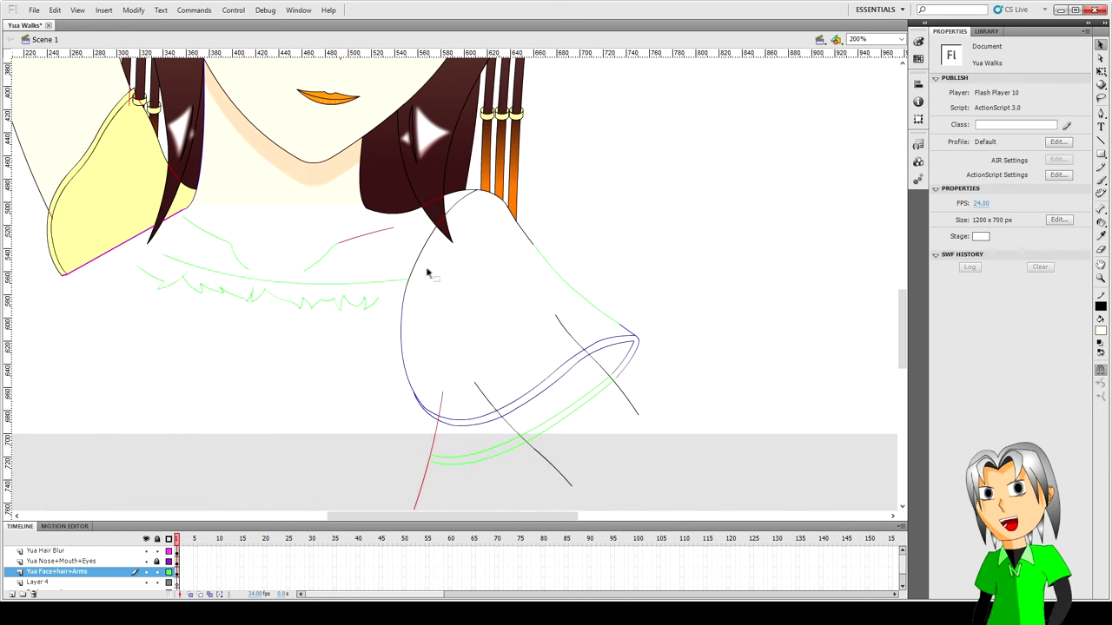
pyautogui.press('n')
pyautogui.moveTo(405, 289); pyautogui.dragTo(528, 238)
pyautogui.press('i')
pyautogui.click(124, 211)
pyautogui.click(488, 228)
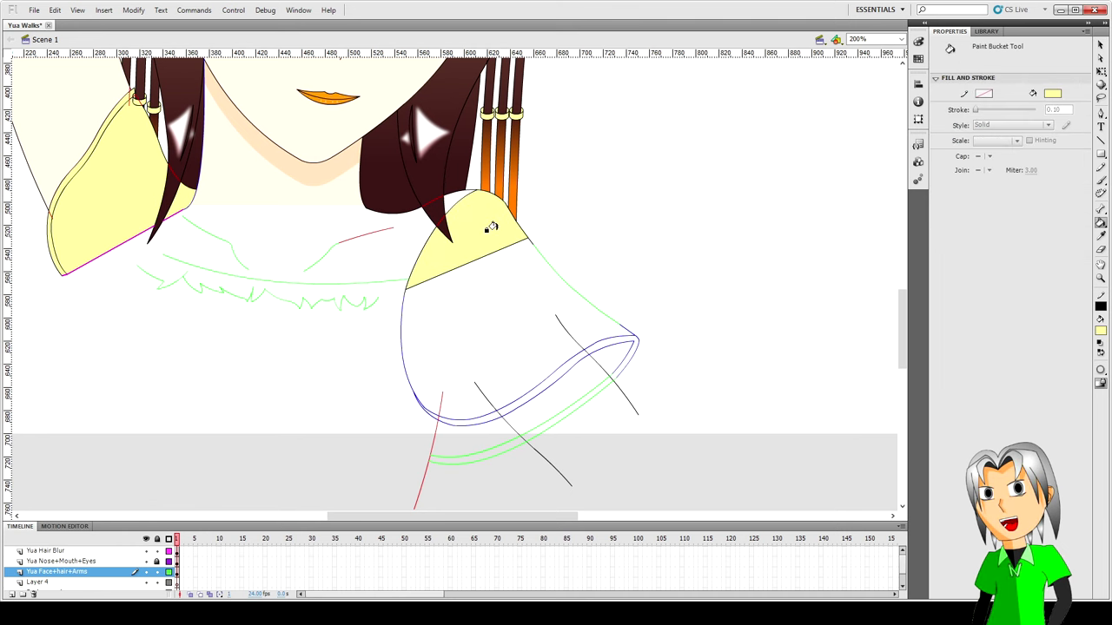
pyautogui.press('v')
pyautogui.click(494, 252)
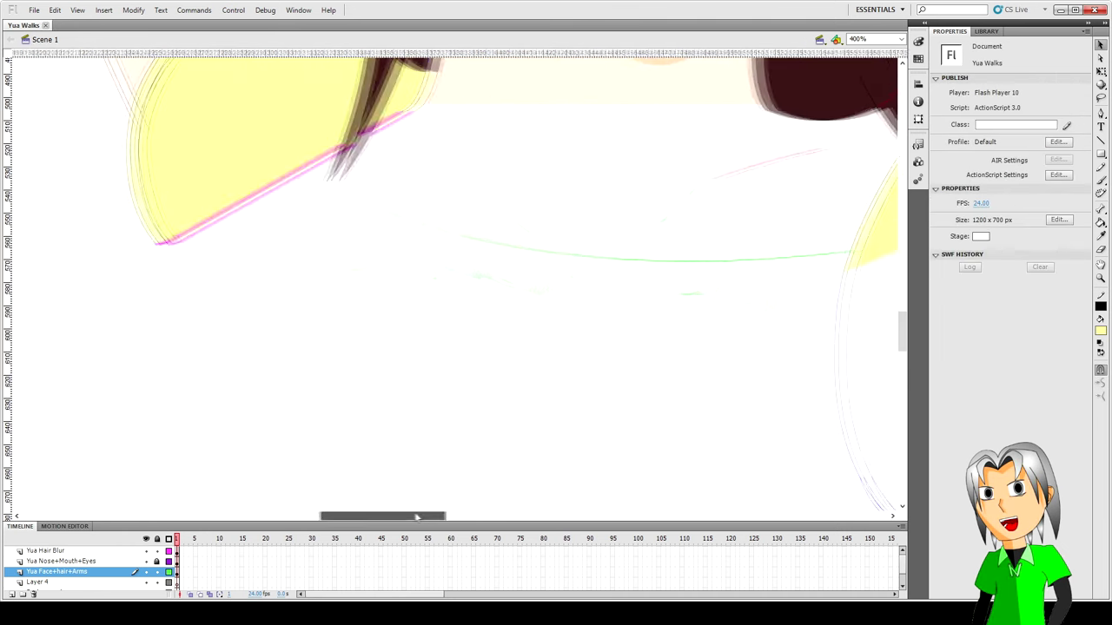
# - Draw a straight black line with a 1.00 stroke from the neck-side end of the magenta sleeve edge to below the sleeve's outer corner
pyautogui.scroll(1, 418, 426)
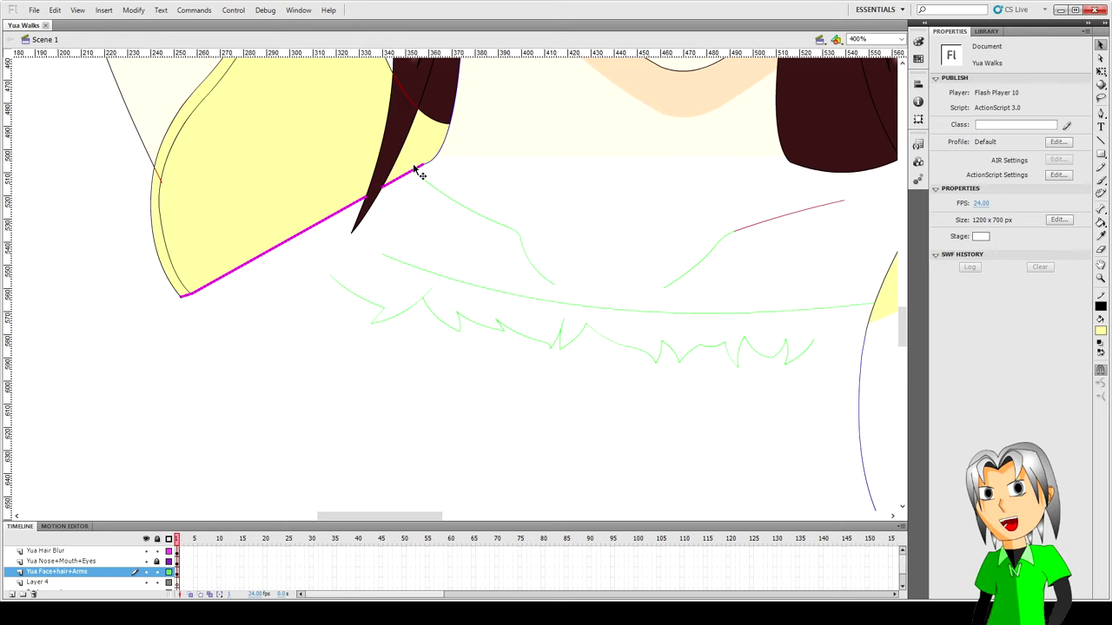
pyautogui.press('n')
pyautogui.moveTo(354, 243)
pyautogui.mouseDown()
pyautogui.moveTo(107, 405)
pyautogui.moveTo(182, 333)
pyautogui.mouseUp()
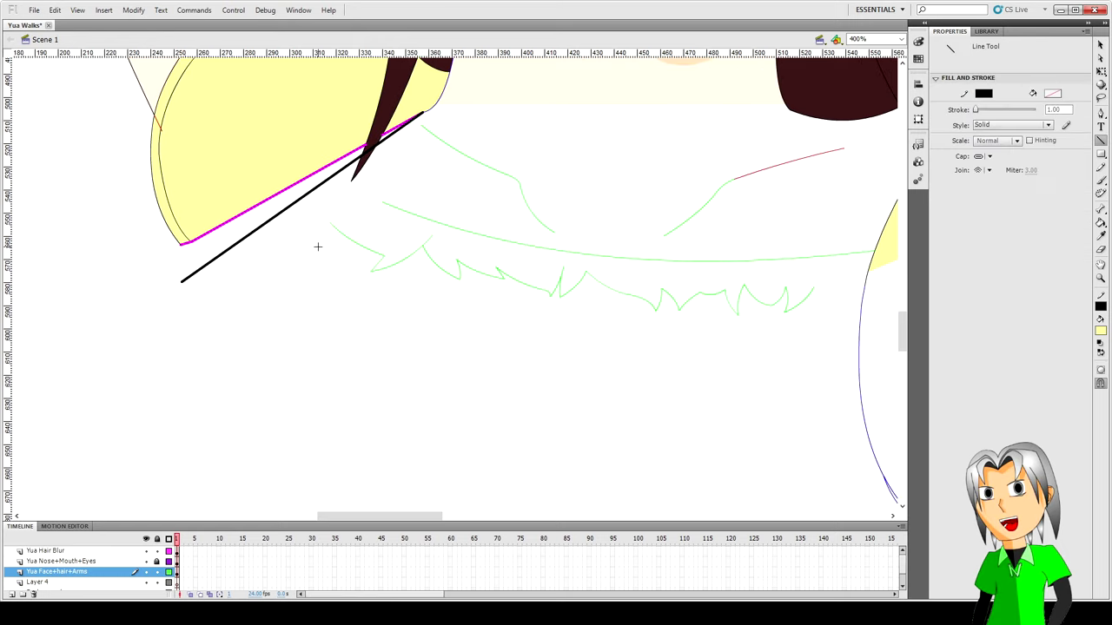
# - Move the end section of the green ruffle up and outward so its tip meets the nearby sleeve outline
pyautogui.hscroll(5, 426, 510)
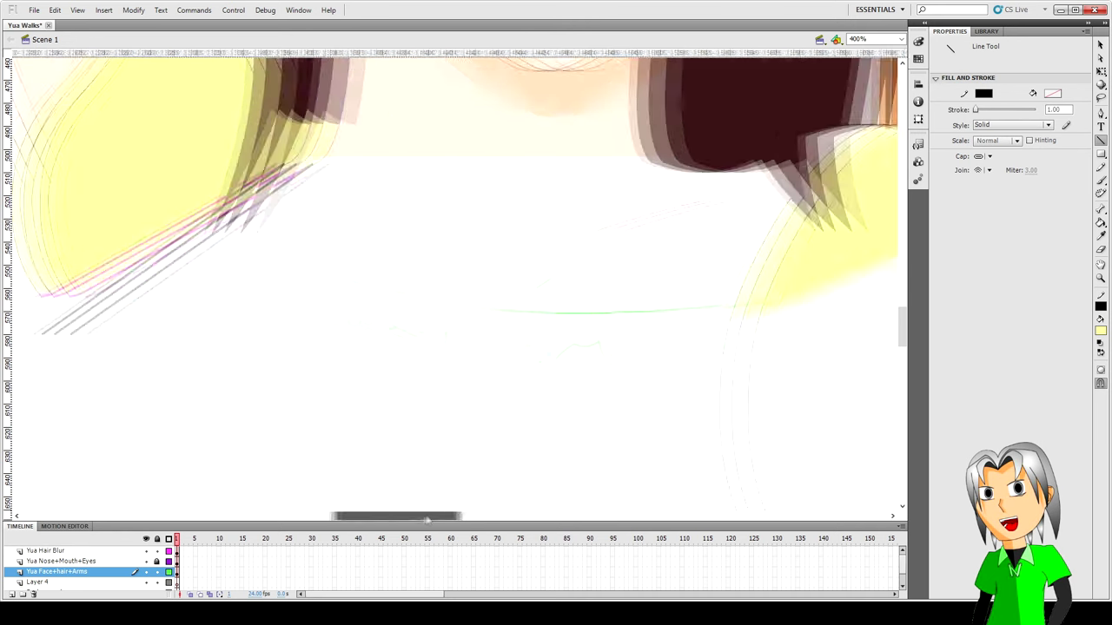
pyautogui.press('v')
pyautogui.doubleClick(666, 355)
pyautogui.moveTo(665, 355)
pyautogui.mouseDown()
pyautogui.moveTo(715, 350)
pyautogui.moveTo(695, 369)
pyautogui.moveTo(675, 350)
pyautogui.moveTo(691, 356)
pyautogui.mouseUp()
pyautogui.click(588, 350)
pyautogui.moveTo(606, 333); pyautogui.dragTo(713, 395)
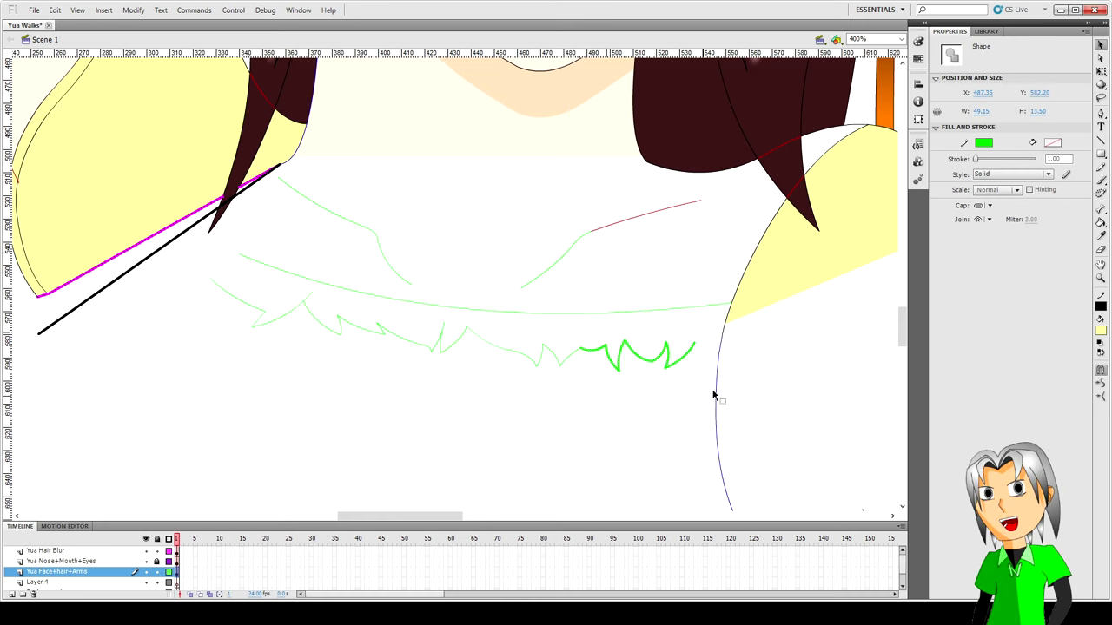
pyautogui.hotkey('shift', 'Up')
pyautogui.hotkey('shift', 'Up')
pyautogui.hotkey('shift', 'Right')
pyautogui.hotkey('shift', 'Right')
pyautogui.hotkey('shift', 'Right')
pyautogui.hotkey('shift', 'Right')
pyautogui.click(706, 397)
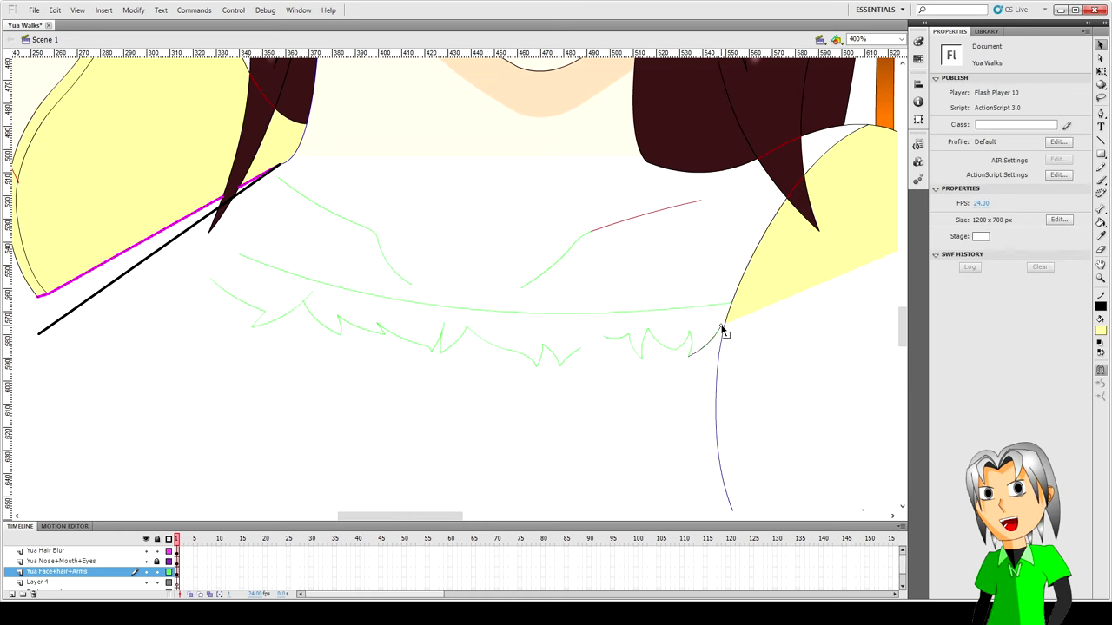
# - Rotate the rest of the green ruffle slightly and shift it across to join the moved end section
pyautogui.doubleClick(569, 357)
pyautogui.press('q')
pyautogui.moveTo(587, 272); pyautogui.dragTo(587, 264)
pyautogui.hotkey('shift', 'Right')
pyautogui.hotkey('shift', 'Right')
pyautogui.hotkey('shift', 'Right')
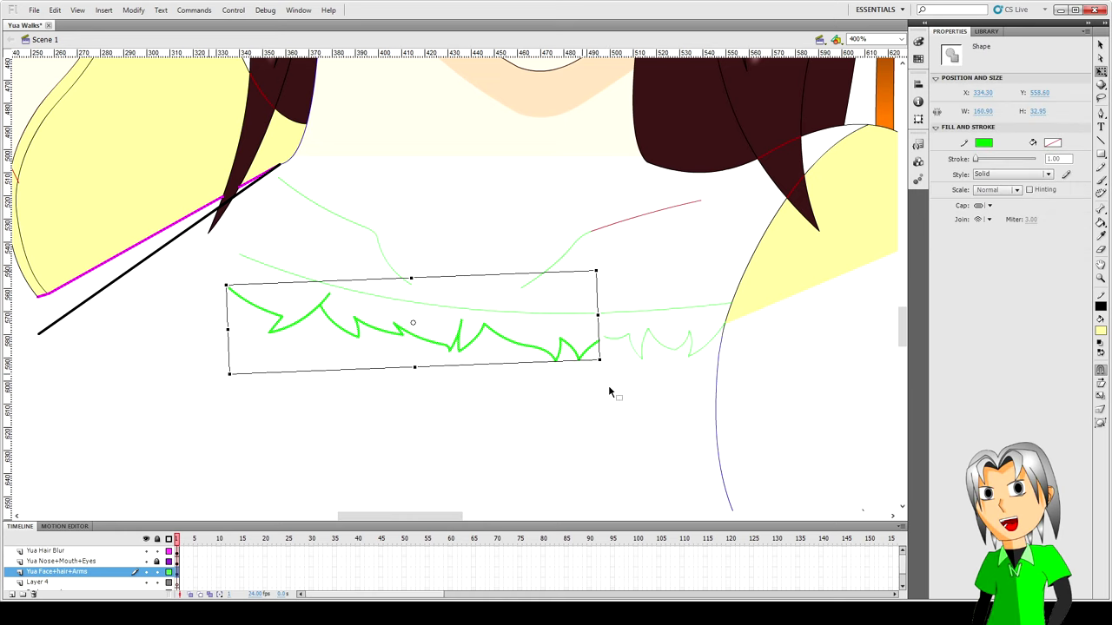
pyautogui.click(606, 372)
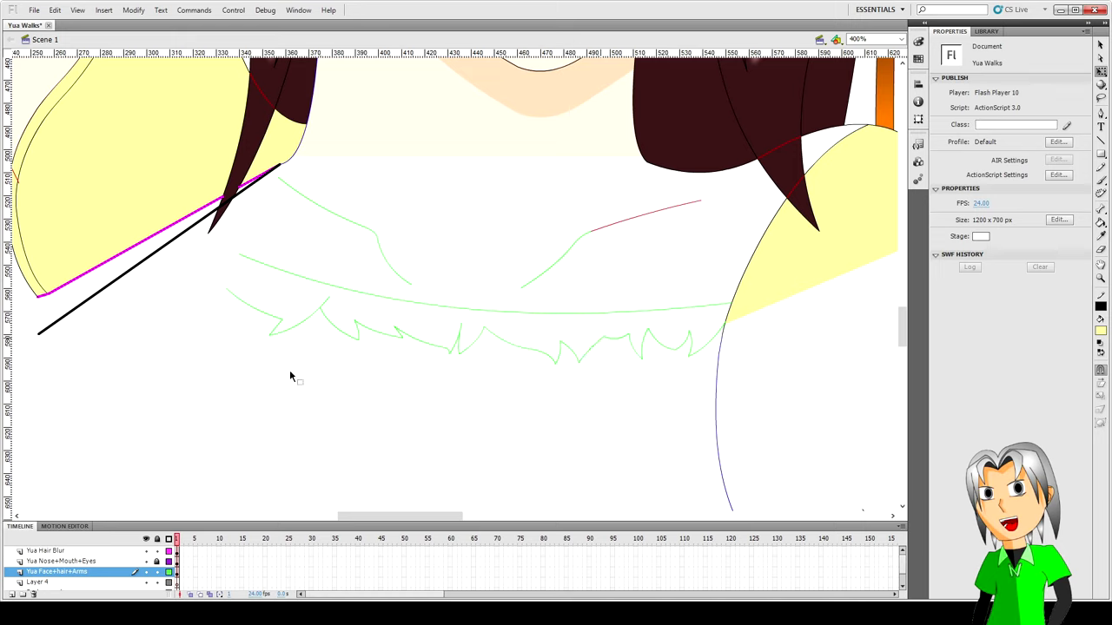
# - Draw a curved scallop and its short return stroke at the ruffle's open end in the ruffle's sampled green
pyautogui.press('n')
pyautogui.moveTo(194, 253)
pyautogui.mouseDown()
pyautogui.moveTo(194, 304)
pyautogui.moveTo(211, 328)
pyautogui.moveTo(200, 302)
pyautogui.moveTo(221, 328)
pyautogui.moveTo(228, 319)
pyautogui.mouseUp()
pyautogui.press('v')
pyautogui.click(211, 327)
pyautogui.press('i')
pyautogui.click(246, 301)
pyautogui.press('v')
pyautogui.press('n')
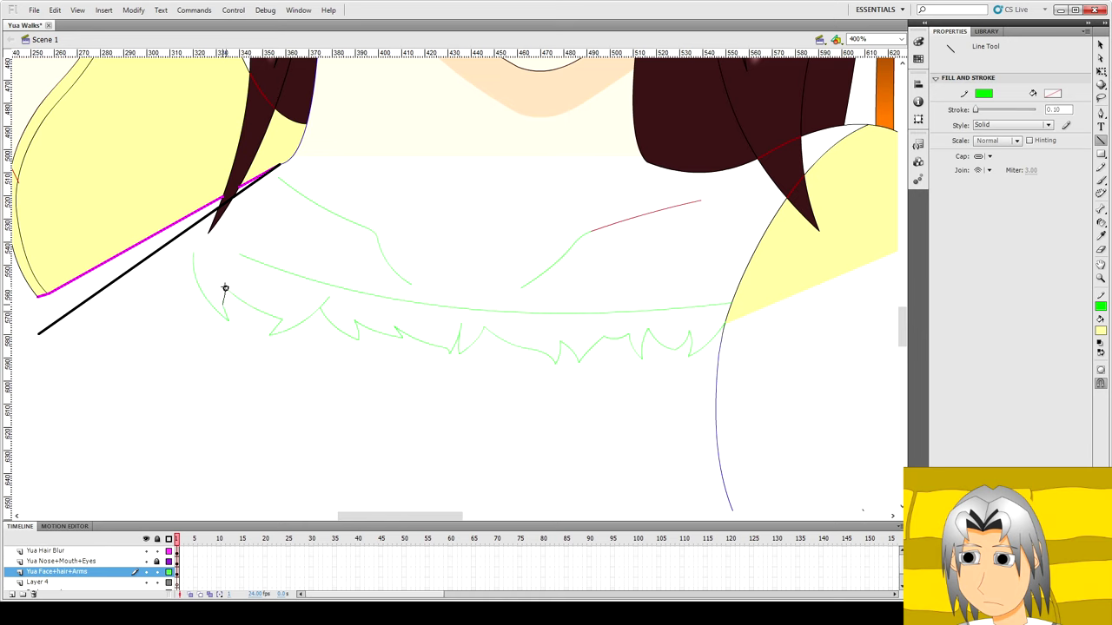
pyautogui.press('v')
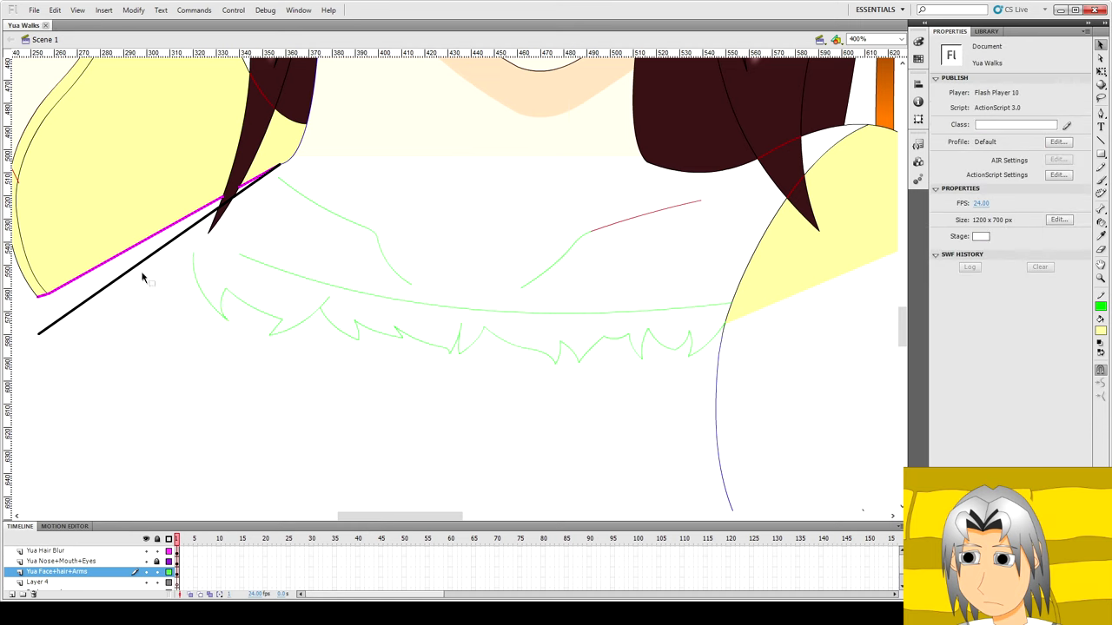
# - Draw the outermost pointed green ruffle fold and extend the neckline curve past the tip of the hair lock
pyautogui.press('n')
pyautogui.moveTo(155, 276)
pyautogui.mouseDown()
pyautogui.moveTo(209, 241)
pyautogui.moveTo(186, 259)
pyautogui.moveTo(184, 234)
pyautogui.mouseUp()
pyautogui.press('v')
pyautogui.press('n')
pyautogui.press('v')
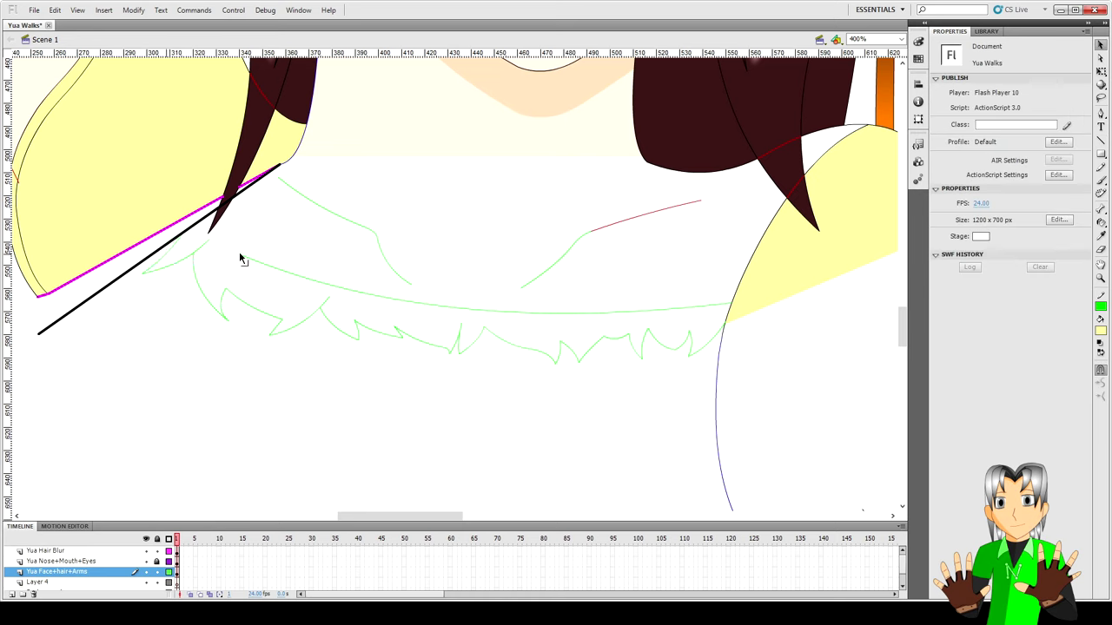
pyautogui.moveTo(242, 259); pyautogui.dragTo(209, 230)
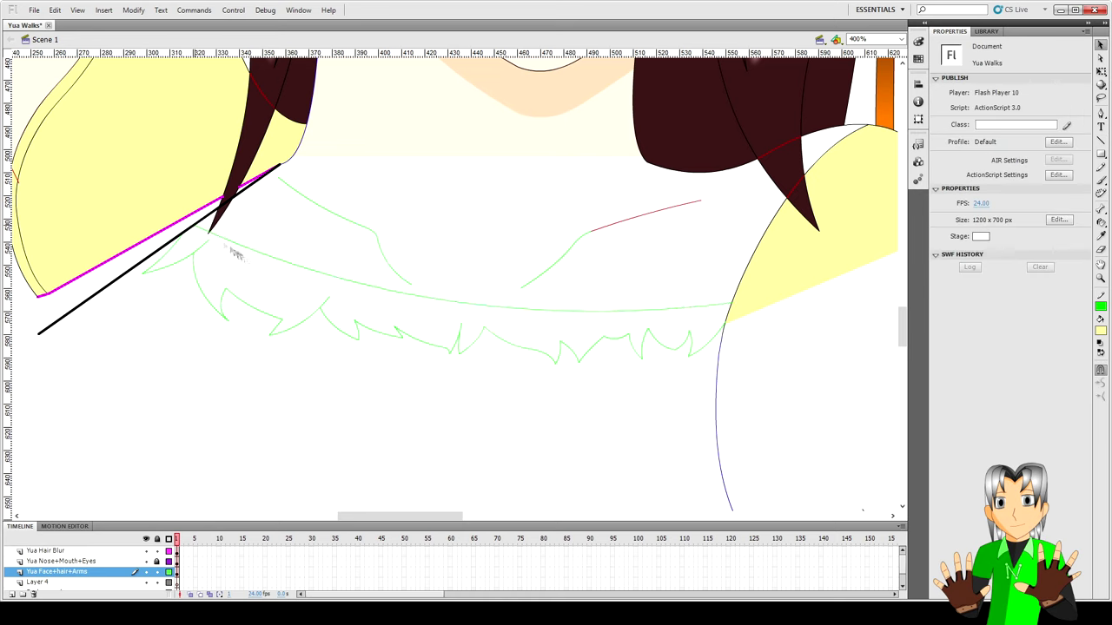
# - Try to move the curve beside the new scallop and its short connecting segment higher in the ruffle
pyautogui.click(264, 314)
pyautogui.hotkey('shift', 'Up')
pyautogui.hotkey('shift', 'Up')
pyautogui.hotkey('shift', 'Up')
pyautogui.hotkey('shift', 'Right')
pyautogui.click(277, 328)
pyautogui.hotkey('shift', 'Up')
pyautogui.hotkey('shift', 'Up')
pyautogui.hotkey('shift', 'Up')
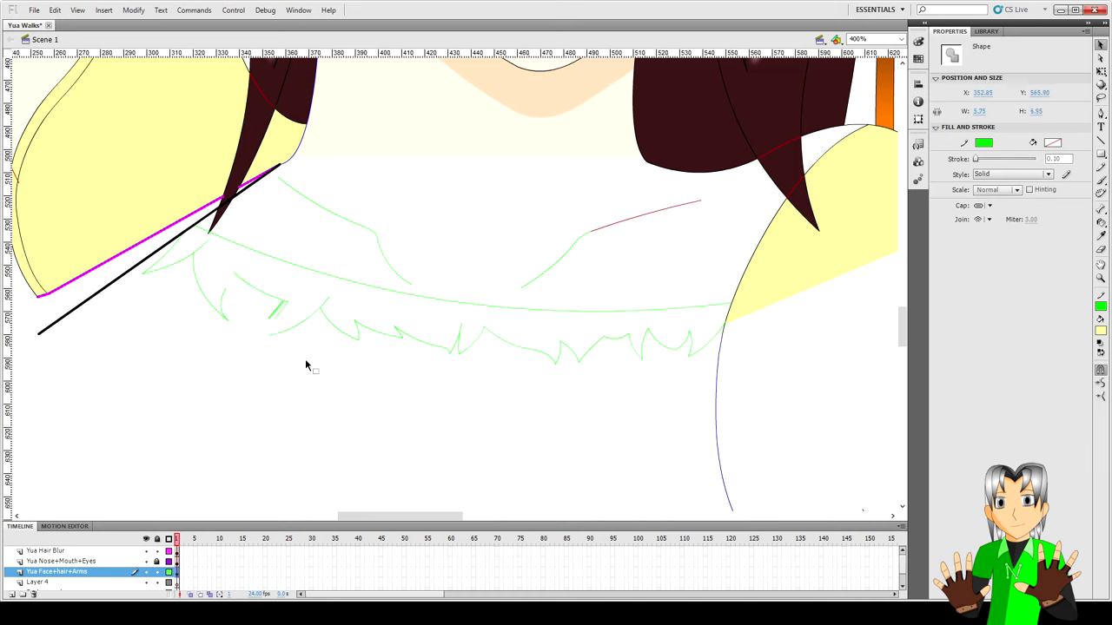
# - Rotate the lower ruffle curve slightly upward and delete the displaced curve and short segment beside it
pyautogui.click(305, 365)
pyautogui.click(271, 335)
pyautogui.press('q')
pyautogui.moveTo(300, 336); pyautogui.dragTo(306, 330)
pyautogui.click(329, 316)
pyautogui.click(258, 289)
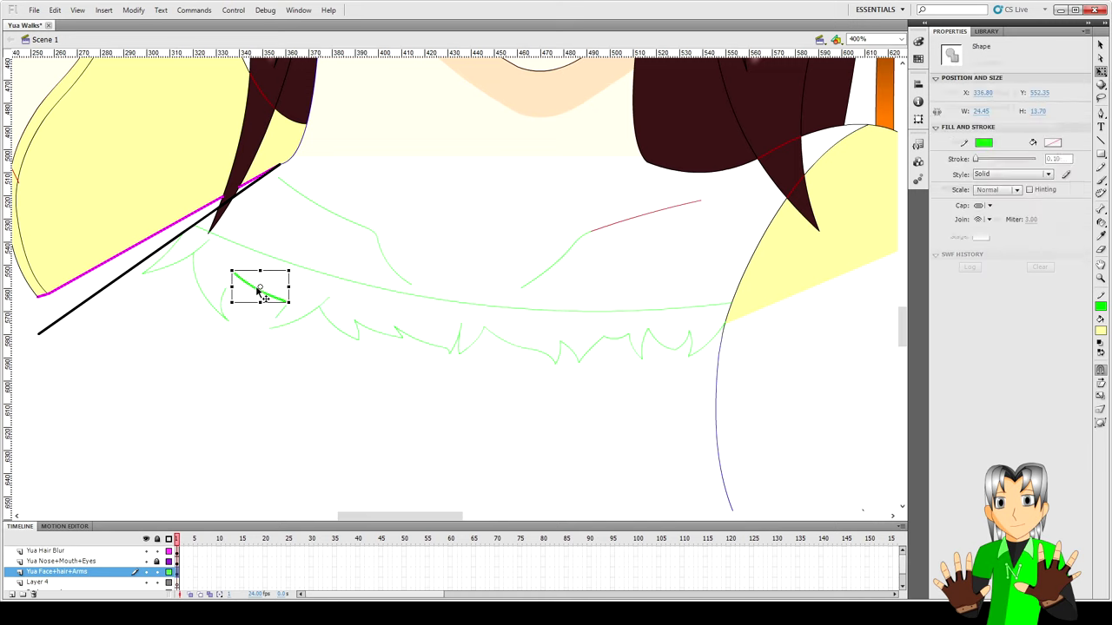
pyautogui.press('Delete')
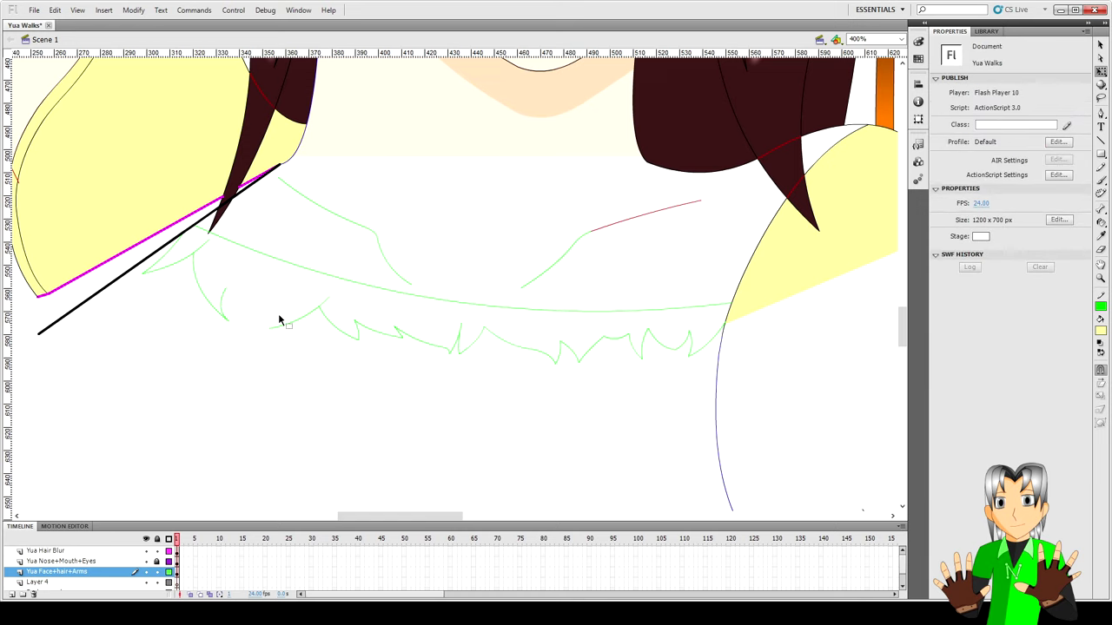
# - Draw a new curved green scallop across the ruffle gap and a short fold line from the lower curve's tip
pyautogui.press('n')
pyautogui.moveTo(225, 290); pyautogui.dragTo(279, 316)
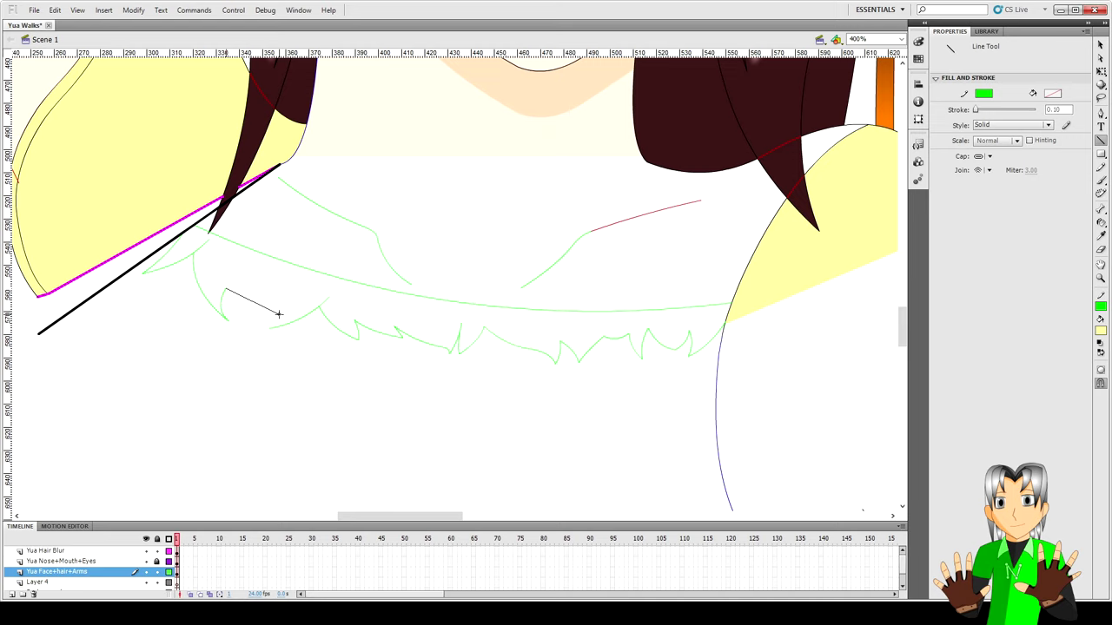
pyautogui.press('v')
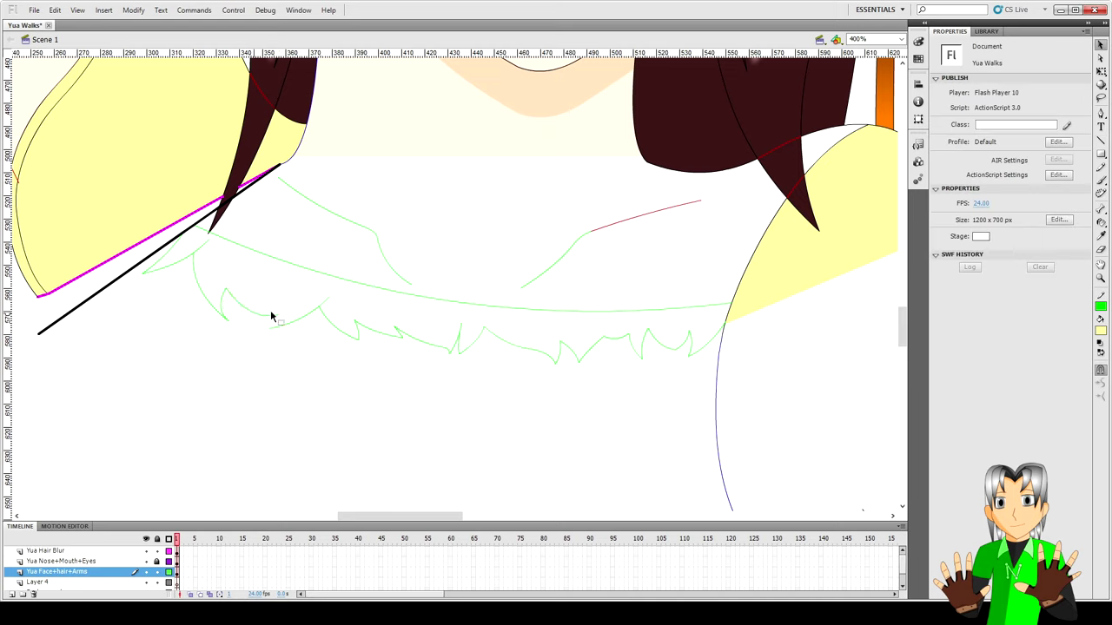
pyautogui.press('n')
pyautogui.moveTo(269, 329); pyautogui.dragTo(298, 294)
pyautogui.press('v')
# - Delete the magenta line segments along the lower edge of the yellow sleeve
pyautogui.click(400, 261)
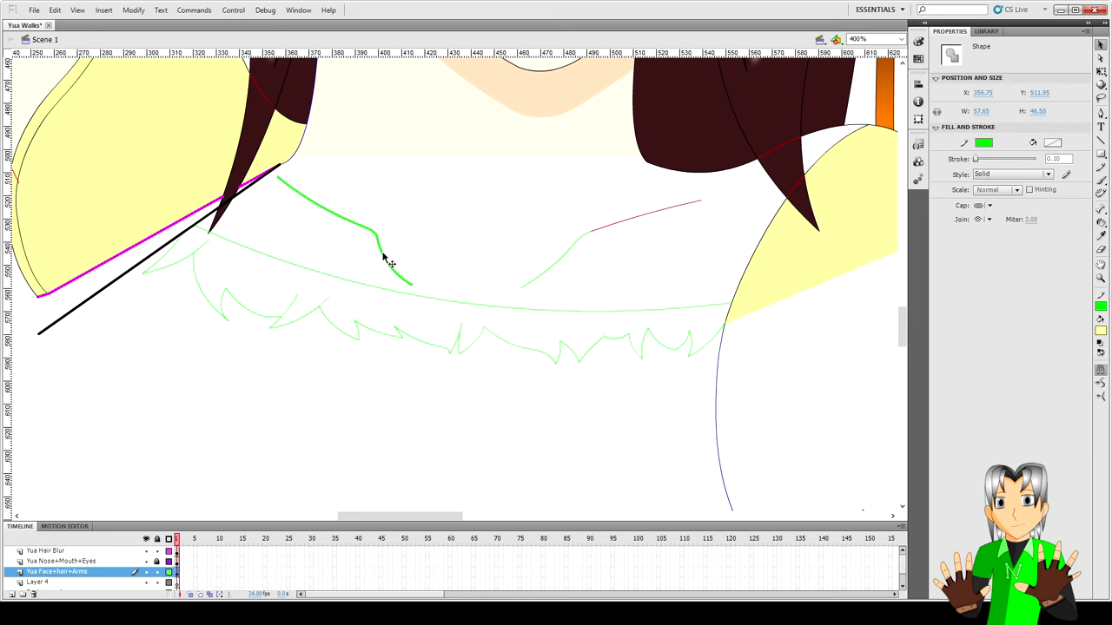
pyautogui.click(466, 237)
pyautogui.click(612, 239)
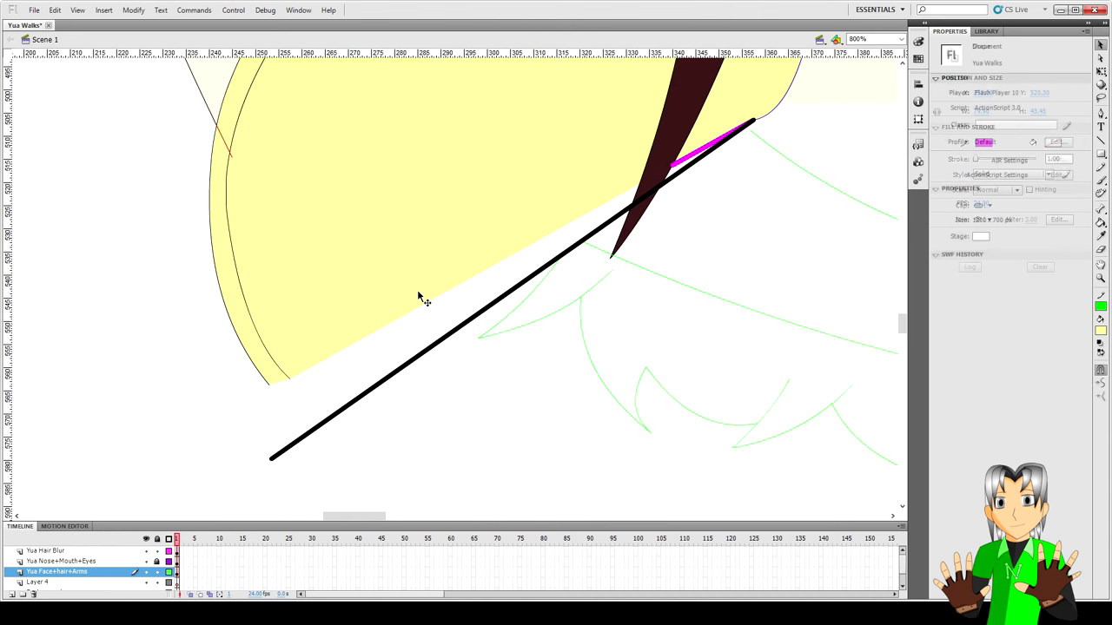
pyautogui.click(690, 156)
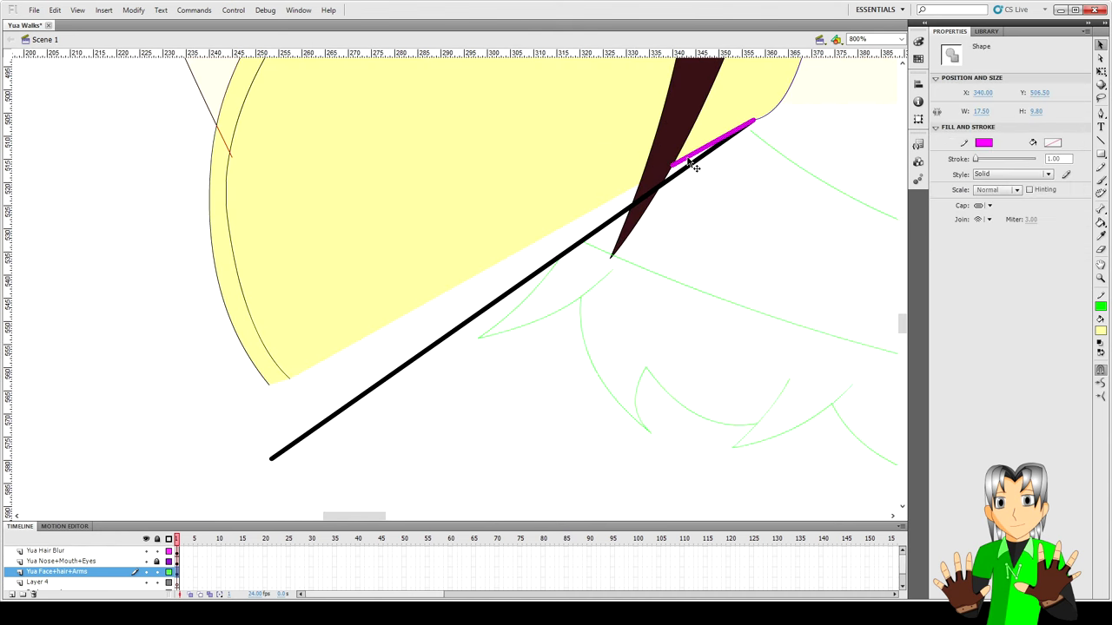
pyautogui.press('Delete')
# - Delete the yellow fill from the sleeve's outer edge band and extend its outer outline with a black curve to the thick black line
pyautogui.click(272, 389)
pyautogui.press('Delete')
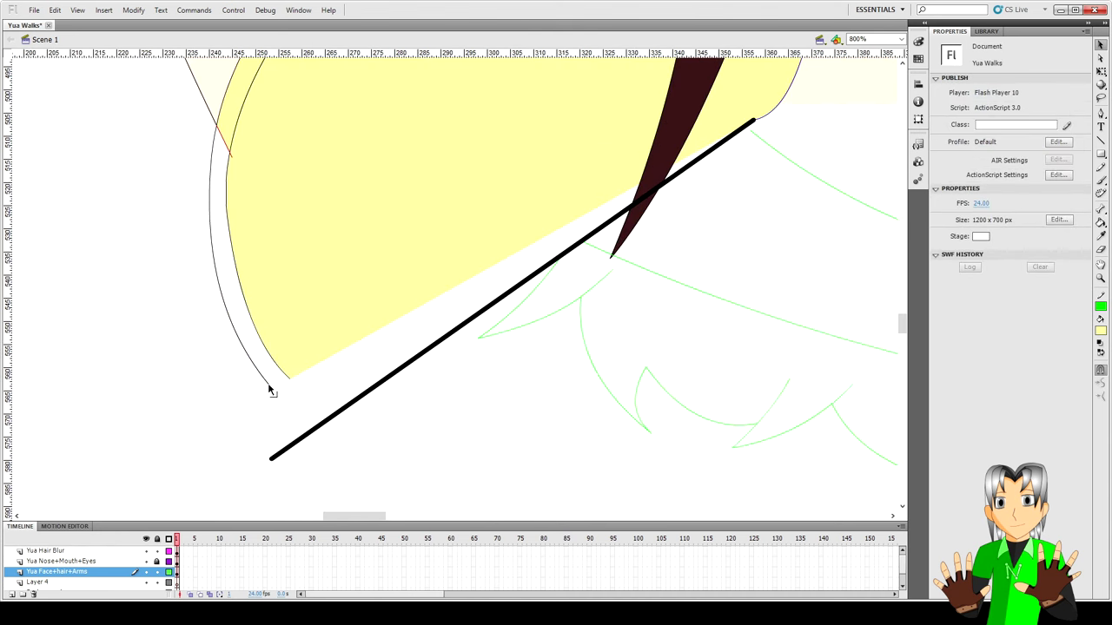
pyautogui.press('n')
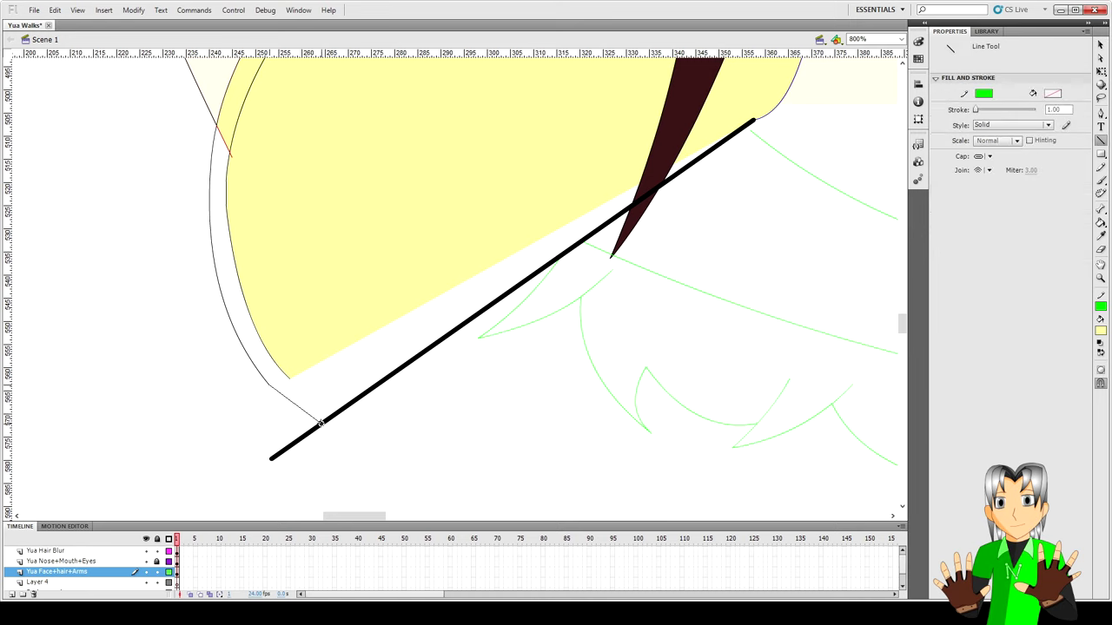
pyautogui.moveTo(320, 423); pyautogui.dragTo(293, 409)
pyautogui.press('v')
pyautogui.doubleClick(294, 409)
pyautogui.click(983, 142)
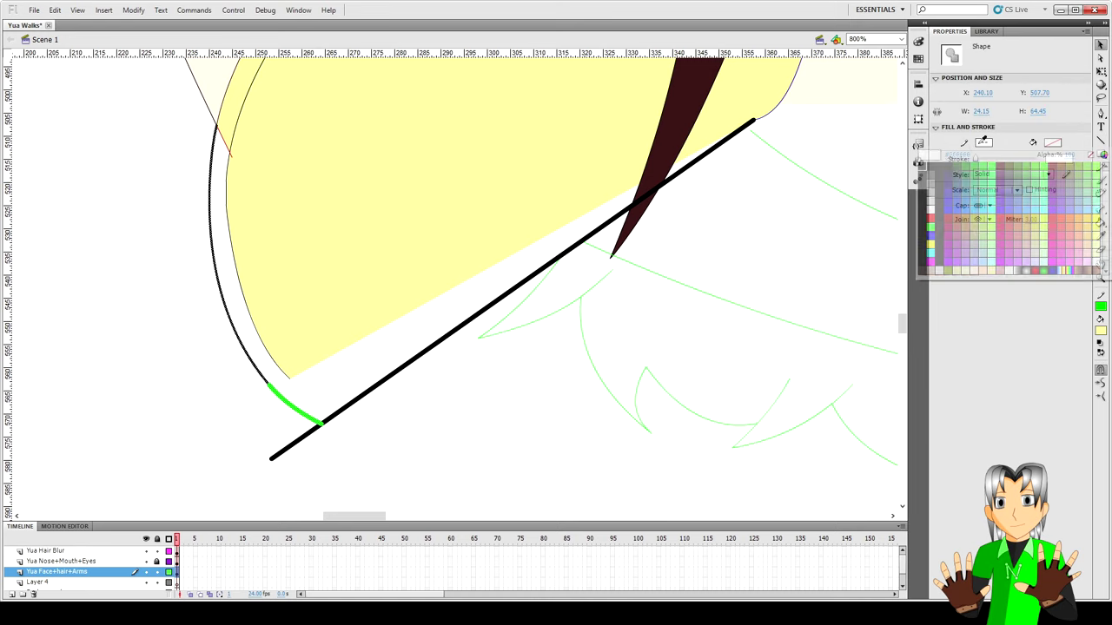
pyautogui.click(946, 170)
pyautogui.click(276, 418)
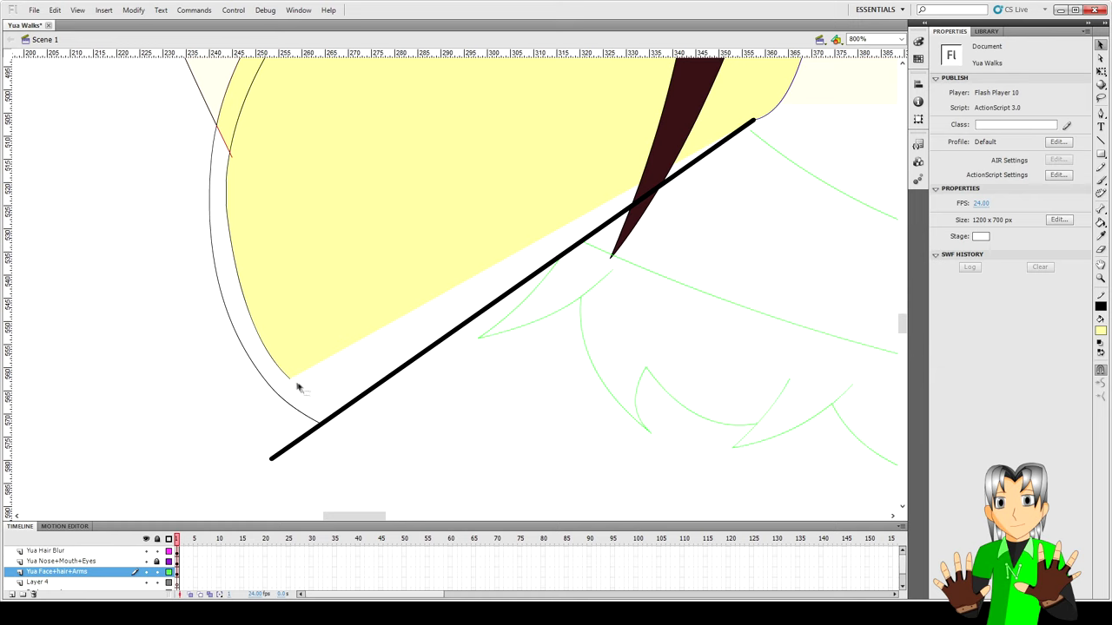
# - Extend the sleeve's inner outline to meet the thick black line
pyautogui.press('n')
pyautogui.press('v')
pyautogui.click(313, 400)
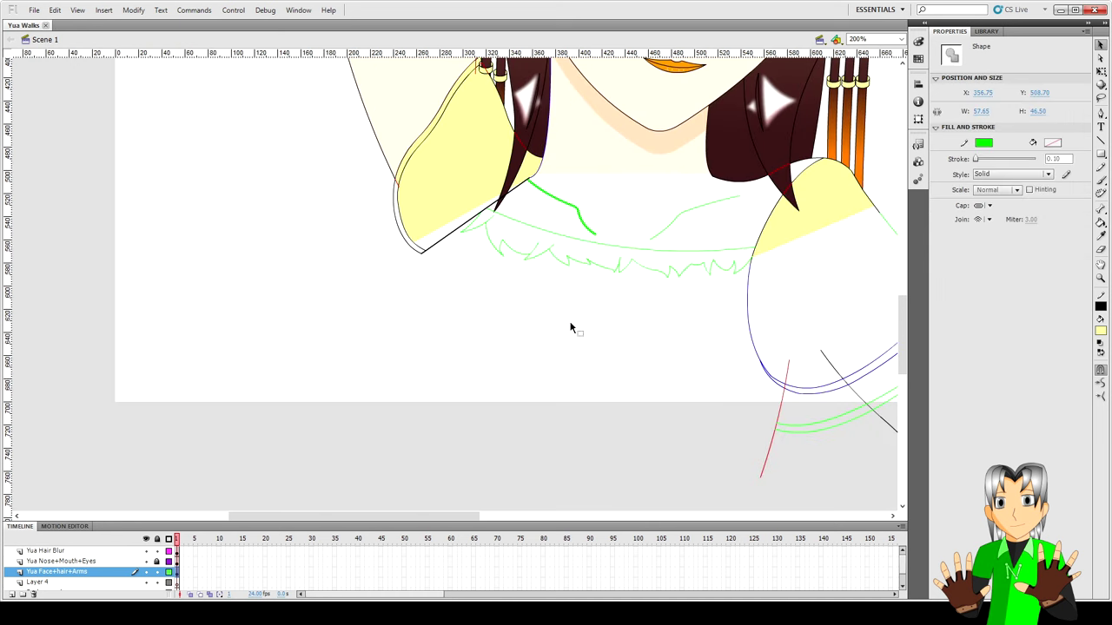
# - Draw a thin black curved line just below the green collarbone line, following its bend
pyautogui.hotkey('ctrl', '=')
pyautogui.hotkey('ctrl', '=')
pyautogui.click(315, 192)
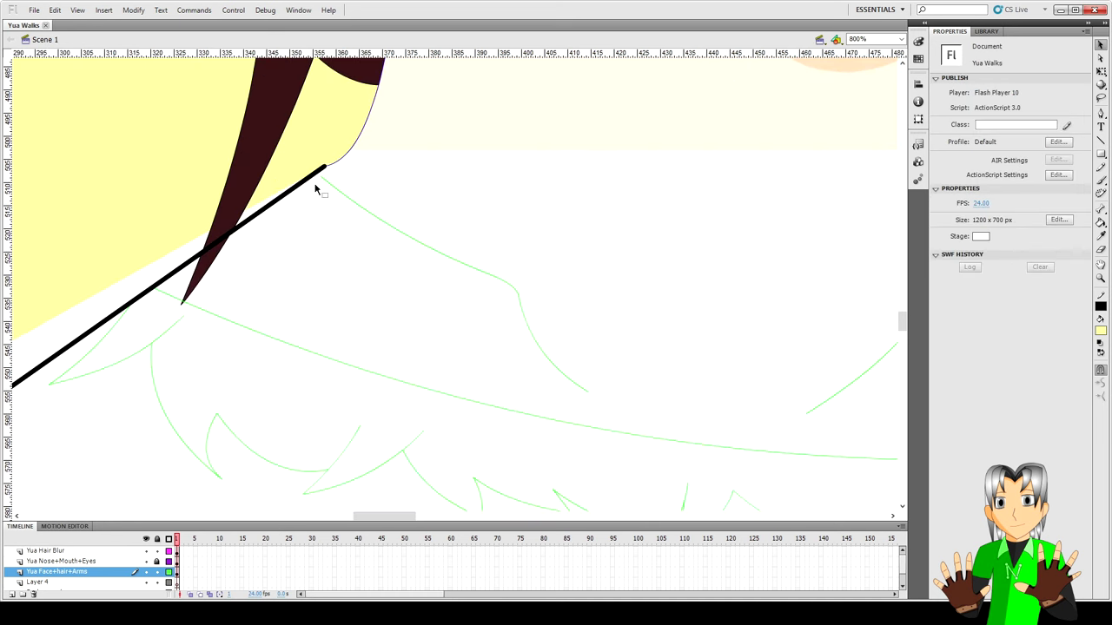
pyautogui.press('n')
pyautogui.moveTo(315, 184)
pyautogui.mouseDown()
pyautogui.moveTo(447, 282)
pyautogui.moveTo(471, 283)
pyautogui.mouseUp()
pyautogui.press('v')
pyautogui.moveTo(406, 242); pyautogui.dragTo(401, 250)
pyautogui.press('n')
pyautogui.moveTo(471, 282); pyautogui.dragTo(563, 391)
pyautogui.press('v')
pyautogui.press('n')
pyautogui.press('v')
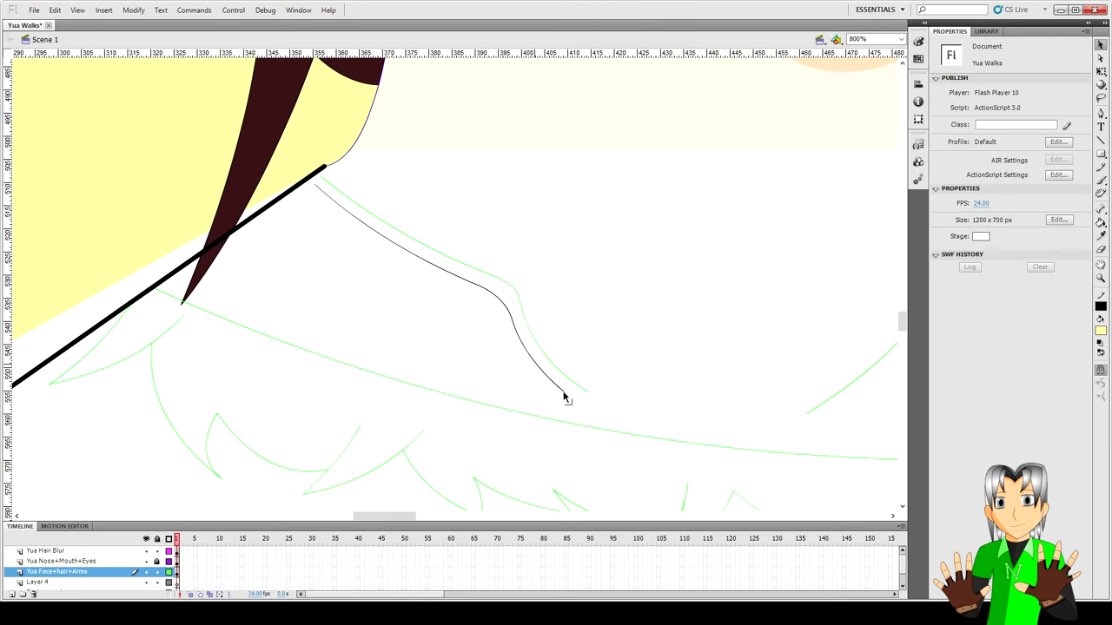
# - Draw a second black curve below the first to close a narrow shading shape tapering at both ends
pyautogui.moveTo(564, 392)
pyautogui.mouseDown()
pyautogui.moveTo(491, 345)
pyautogui.moveTo(517, 372)
pyautogui.moveTo(505, 337)
pyautogui.mouseUp()
pyautogui.moveTo(316, 186)
pyautogui.mouseDown()
pyautogui.moveTo(354, 249)
pyautogui.moveTo(374, 258)
pyautogui.moveTo(346, 234)
pyautogui.moveTo(403, 263)
pyautogui.moveTo(357, 233)
pyautogui.mouseUp()
pyautogui.moveTo(395, 265)
pyautogui.mouseDown()
pyautogui.moveTo(489, 310)
pyautogui.moveTo(408, 262)
pyautogui.mouseUp()
pyautogui.moveTo(442, 295); pyautogui.dragTo(410, 265)
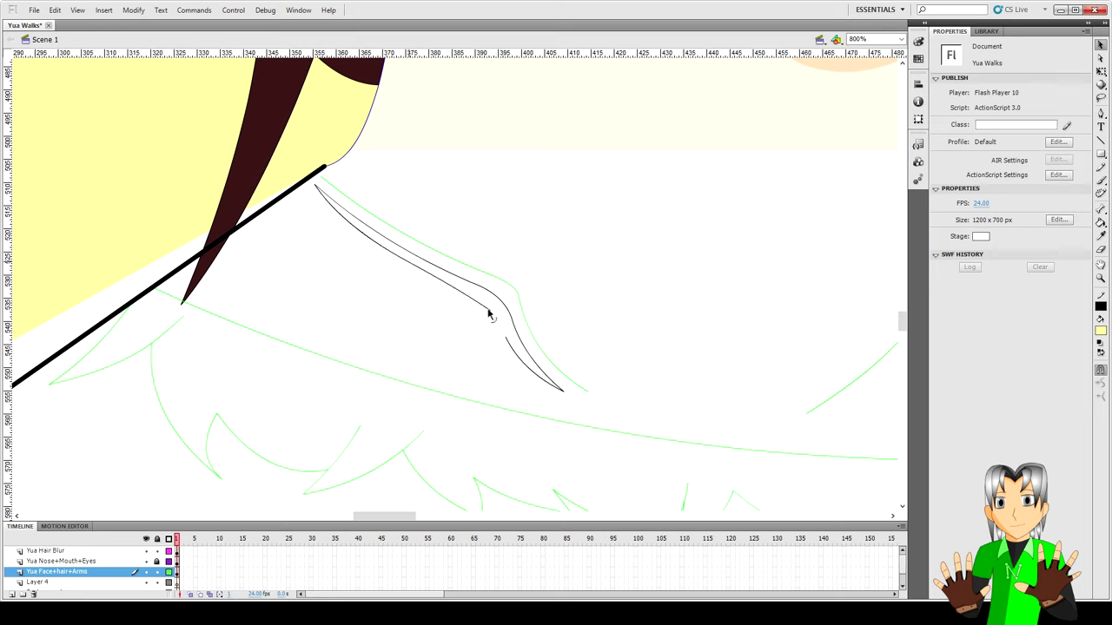
pyautogui.press('n')
pyautogui.press('v')
pyautogui.moveTo(493, 317); pyautogui.dragTo(496, 314)
# - Sample the peach neck shadow colour and fill the closed collarbone shading shape with it
pyautogui.press('i')
pyautogui.scroll(3, 521, 291)
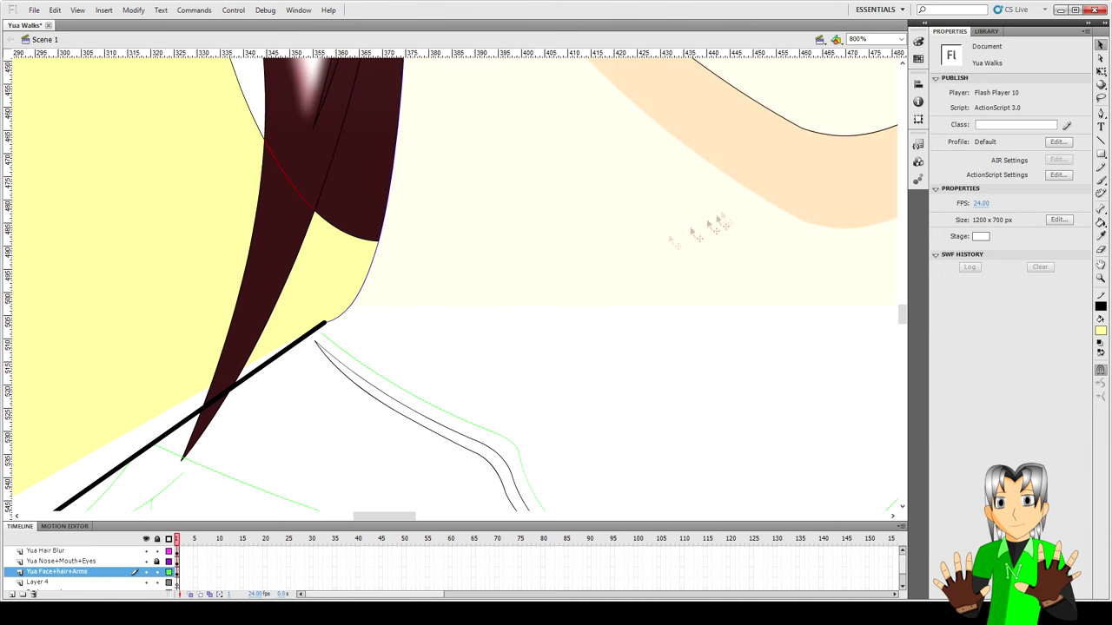
pyautogui.click(795, 185)
pyautogui.scroll(-4, 660, 195)
pyautogui.click(487, 246)
pyautogui.press('v')
pyautogui.click(482, 247)
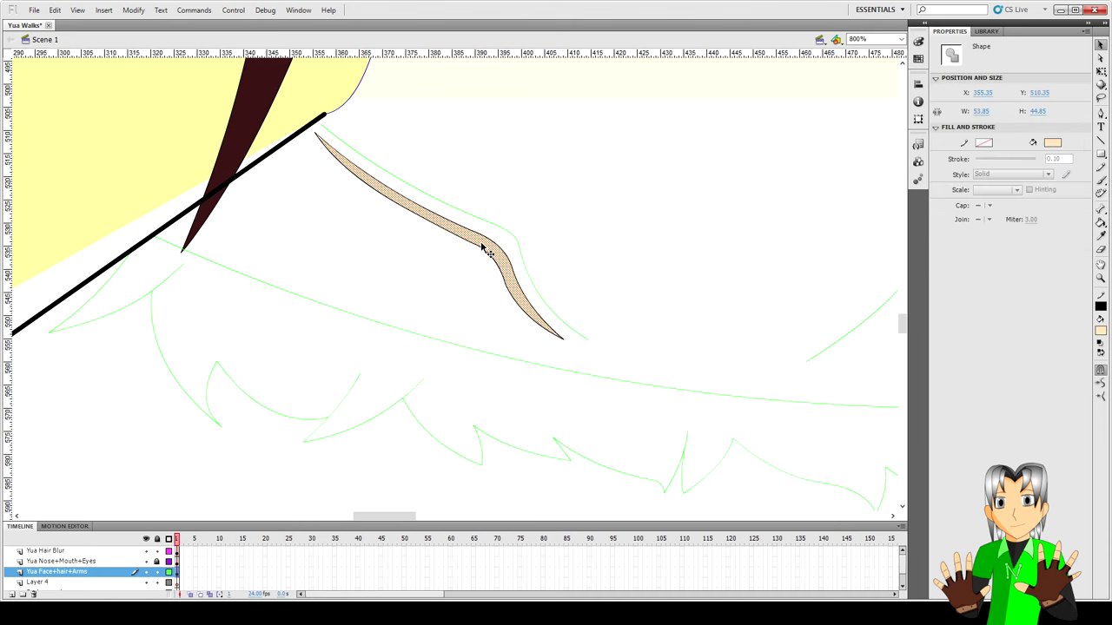
pyautogui.click(412, 283)
# - Save the file and rename the Yua Hair Blur layer as "Yua Hair Blur + skin shine"
pyautogui.hotkey('ctrl', 's')
pyautogui.scroll(5, 413, 283)
pyautogui.scroll(4, 311, 310)
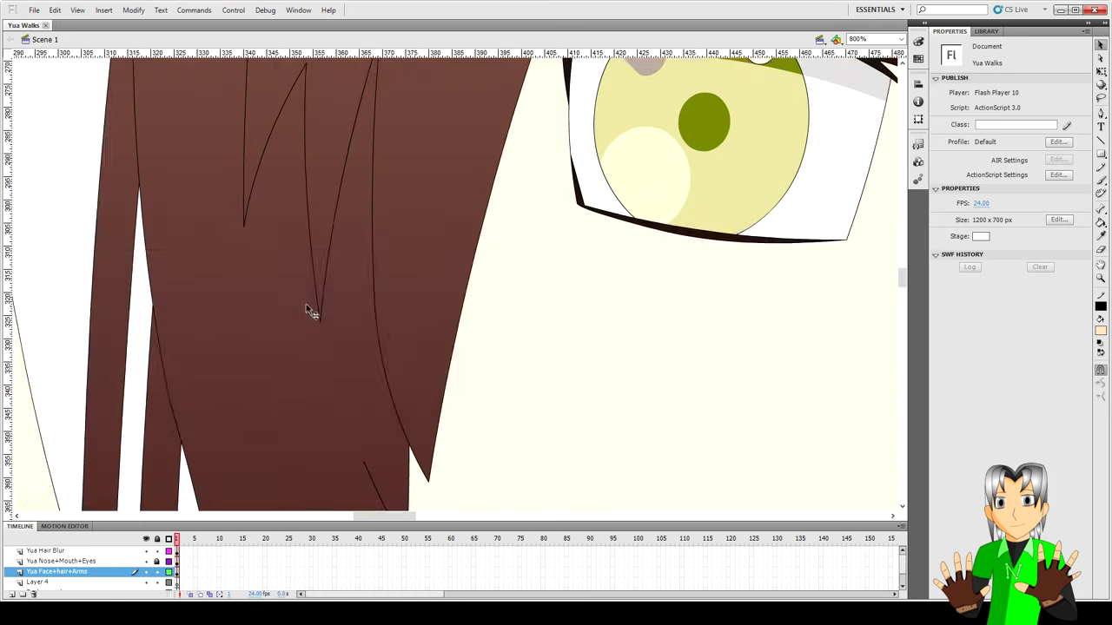
pyautogui.moveTo(310, 310); pyautogui.dragTo(454, 340)
pyautogui.click(452, 342)
pyautogui.doubleClick(82, 552)
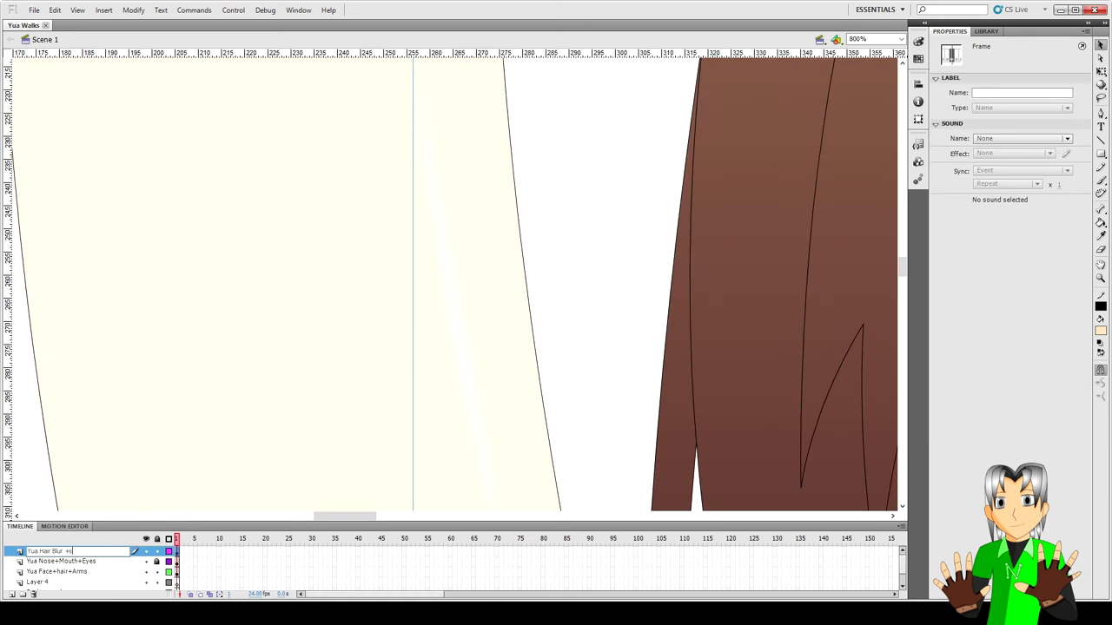
pyautogui.write('+ skin shine')
pyautogui.press('Return')
# - Convert the peach collarbone shading fill to a movie clip symbol named "collar shade"
pyautogui.scroll(-9, 605, 414)
pyautogui.moveTo(353, 518); pyautogui.dragTo(394, 522)
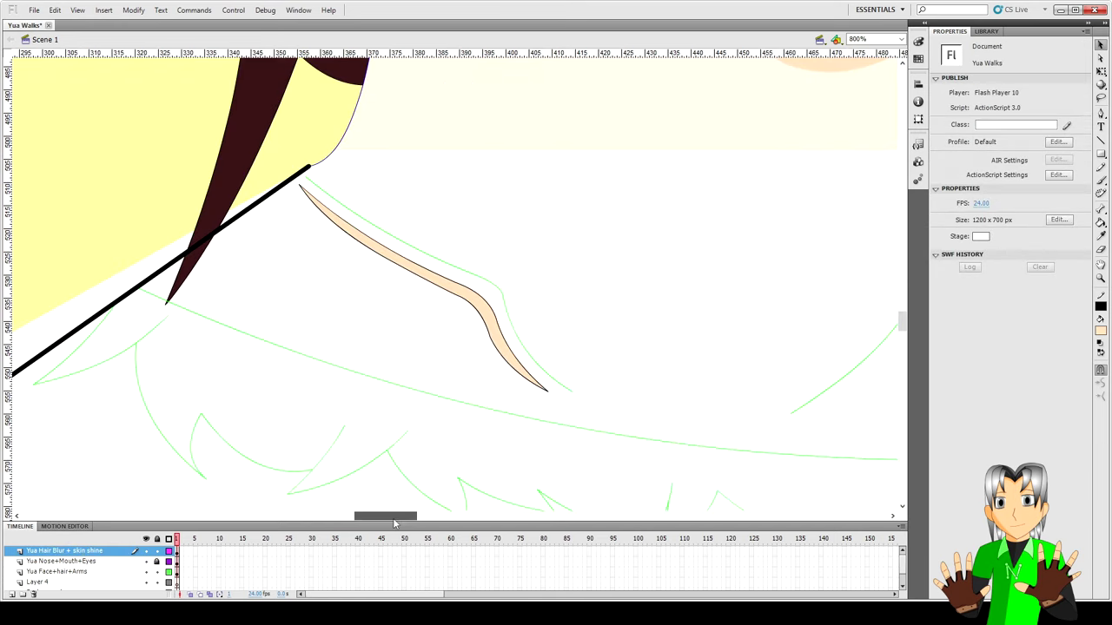
pyautogui.click(476, 309)
pyautogui.rightClick(477, 309)
pyautogui.click(522, 555)
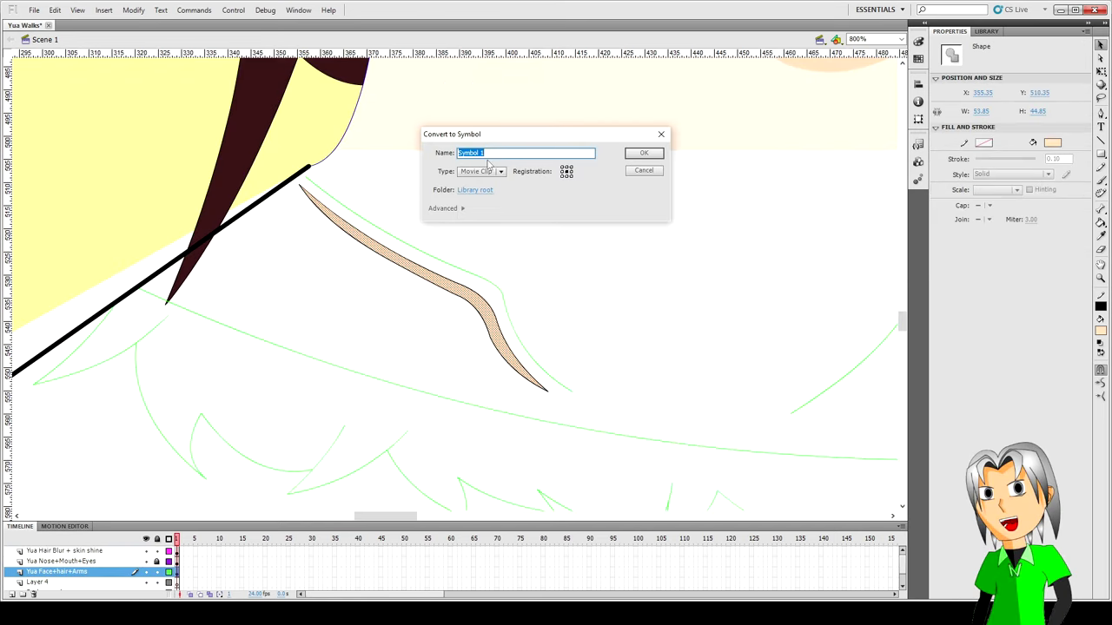
pyautogui.write('collar shade')
pyautogui.click(643, 154)
# - Move the collar shade symbol in place onto the Yua Hair Blur + skin shine layer
pyautogui.click(452, 303)
pyautogui.hotkey('ctrl', '-')
pyautogui.hotkey('ctrl', '-')
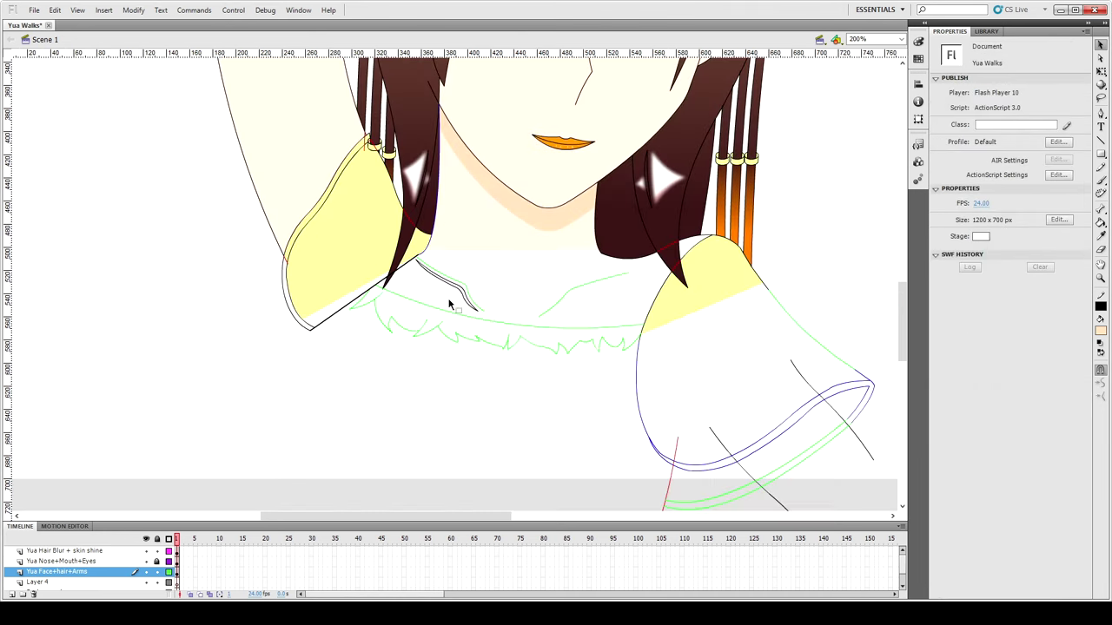
pyautogui.scroll(3, 449, 304)
pyautogui.click(318, 164)
pyautogui.click(478, 451)
pyautogui.hotkey('ctrl', 'shift', 'v')
# - Cut the collar shade, delete the black outline left around it, and paste the shade back in place
pyautogui.hotkey('ctrl', '=')
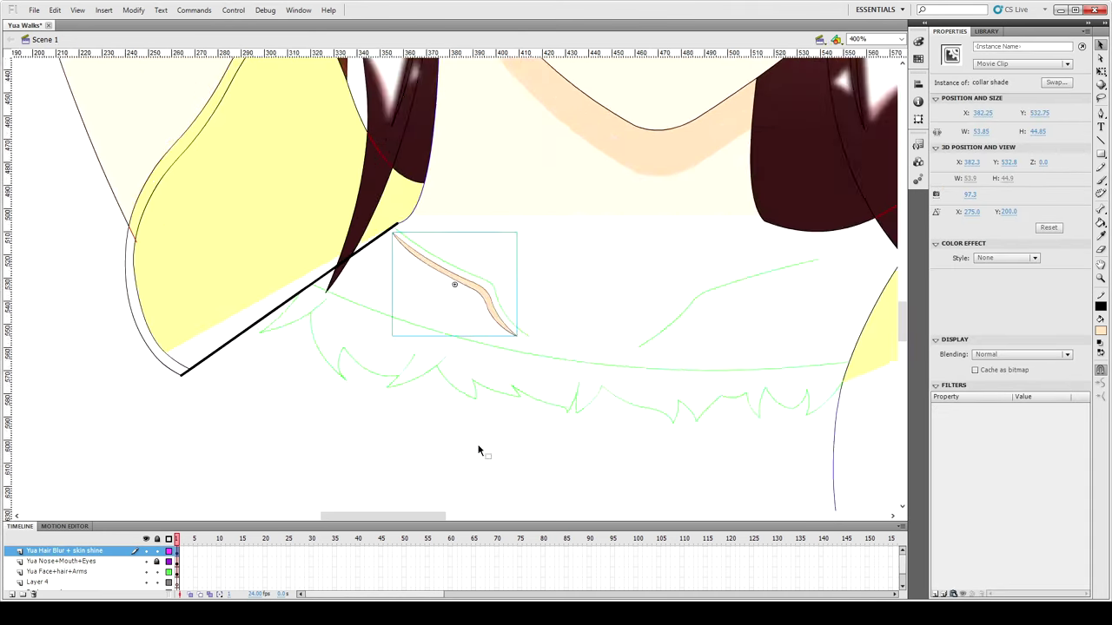
pyautogui.hotkey('ctrl', '=')
pyautogui.hotkey('ctrl', 'x')
pyautogui.doubleClick(467, 283)
pyautogui.press('Delete')
pyautogui.hotkey('ctrl', 'shift', 'v')
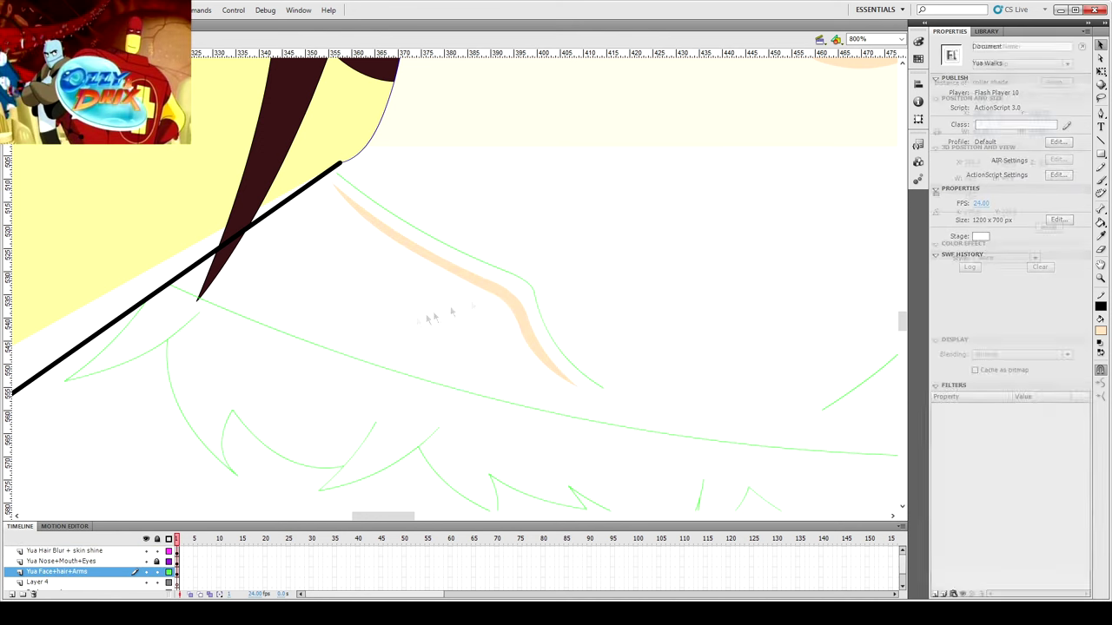
# - Add a 3 px Blur filter at High quality to the collar shade
pyautogui.click(935, 594)
pyautogui.click(948, 528)
pyautogui.click(1041, 441)
pyautogui.click(1046, 482)
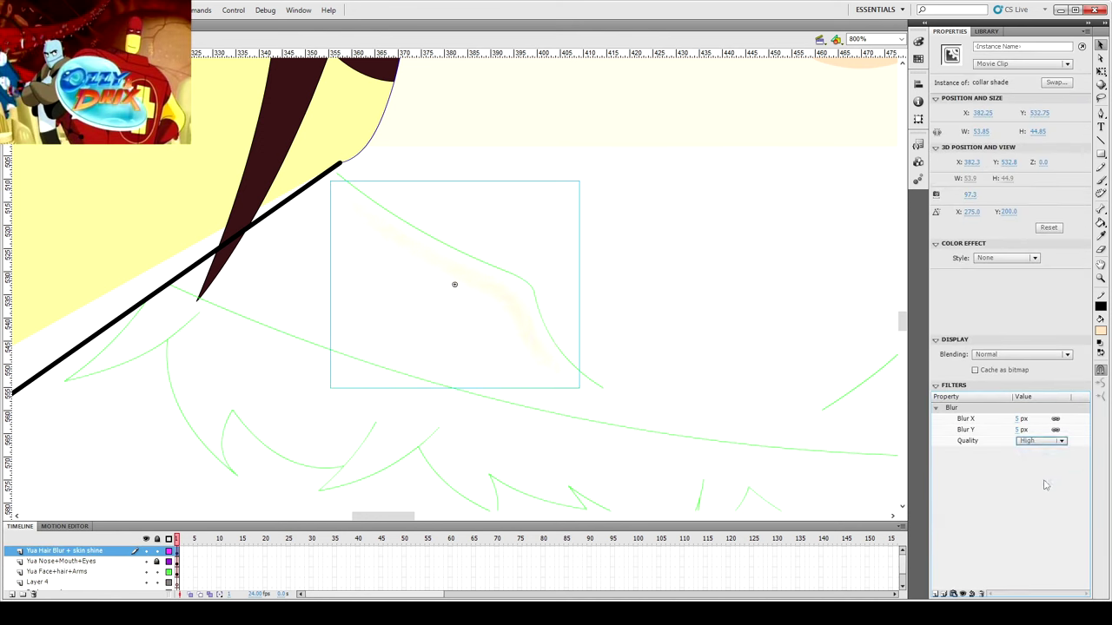
pyautogui.click(648, 335)
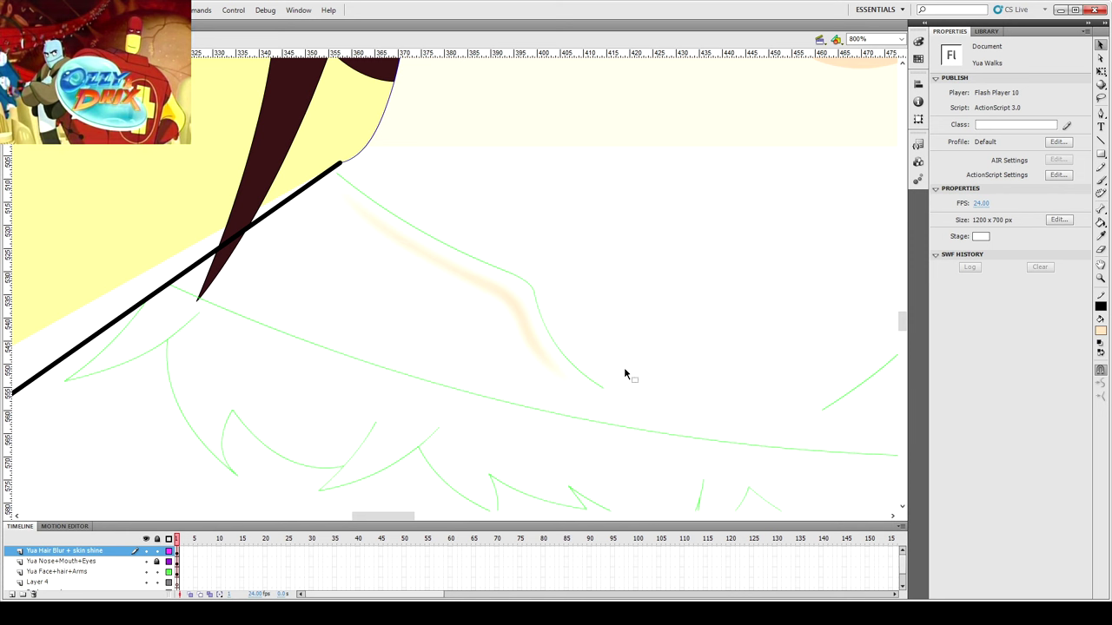
# - Draw a black line from the neckline curve up to the hair and fill the enclosed chest with the pale skin colour
pyautogui.hotkey('ctrl', '-')
pyautogui.press('n')
pyautogui.press('v')
pyautogui.click(569, 360)
pyautogui.press('Escape')
pyautogui.press('n')
pyautogui.moveTo(570, 359); pyautogui.dragTo(777, 227)
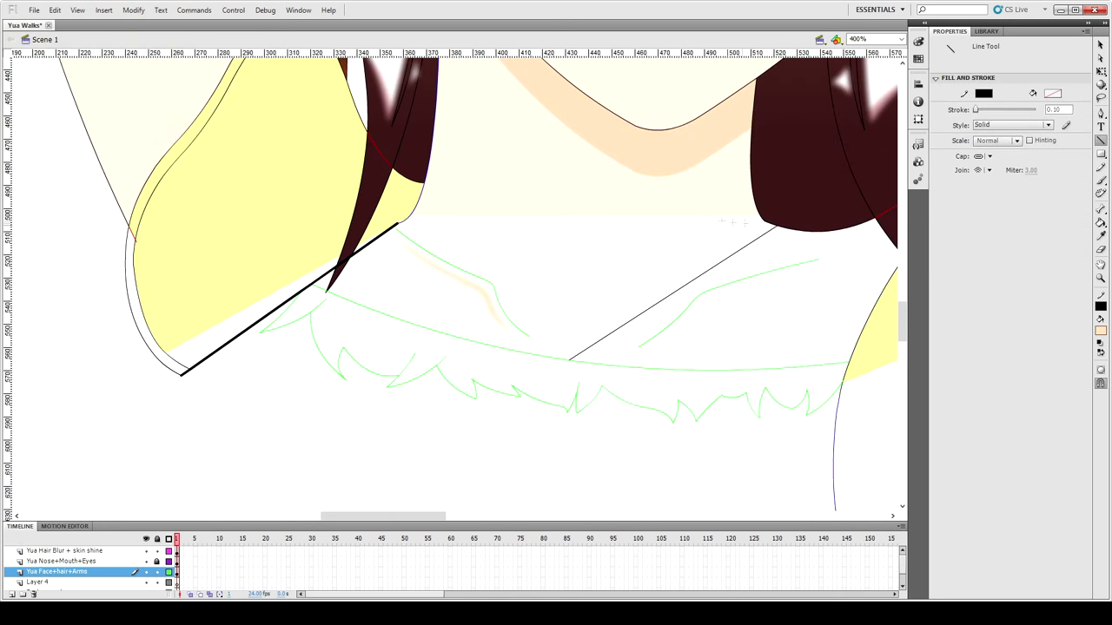
pyautogui.press('v')
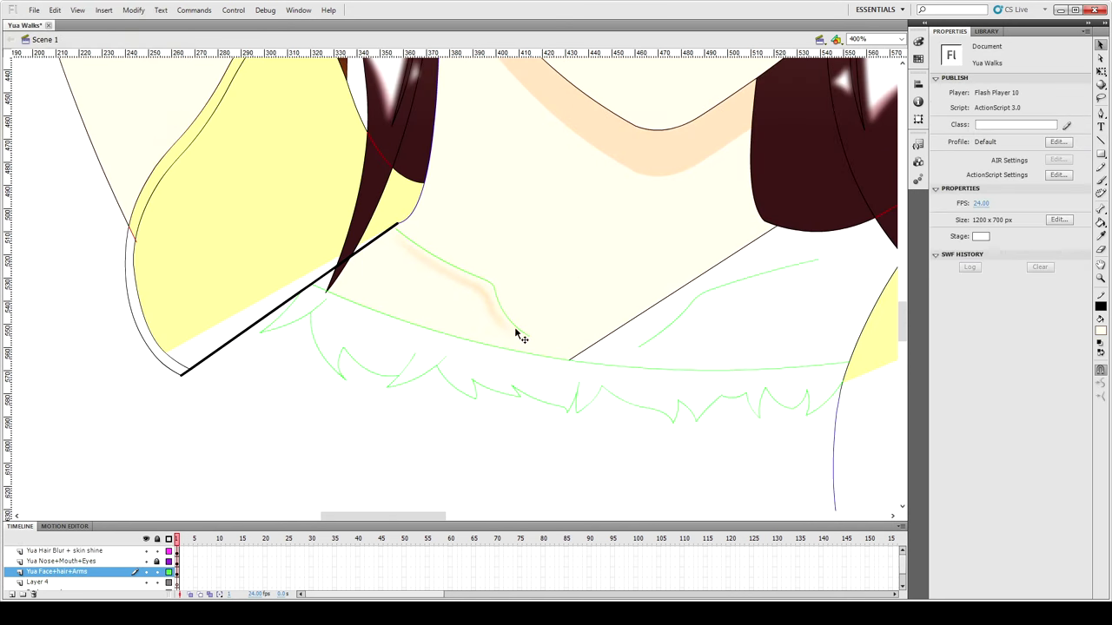
# - Recolour the green collarbone line beside the collar shade to black
pyautogui.click(519, 335)
pyautogui.click(983, 142)
pyautogui.click(925, 175)
pyautogui.click(665, 333)
# - Transfer the peach neck shadow into the collar shade symbol and position it under the chin
pyautogui.hotkey('ctrl', '1')
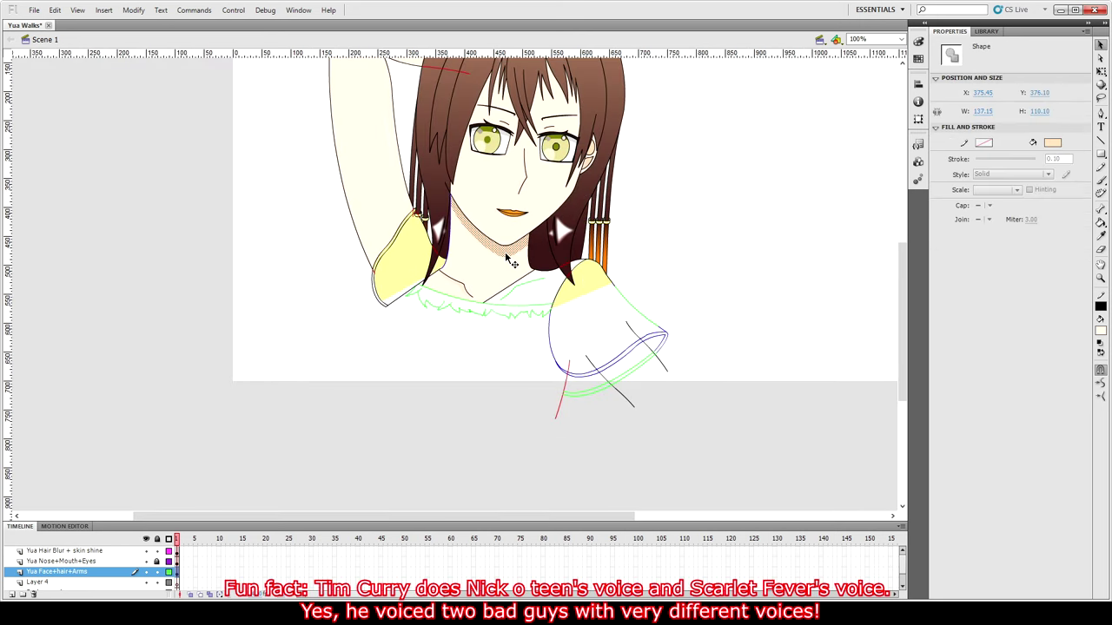
pyautogui.doubleClick(465, 300)
pyautogui.press('q')
pyautogui.hotkey('ctrl', 'shift', 'v')
pyautogui.scroll(-2, 464, 299)
pyautogui.moveTo(695, 485); pyautogui.dragTo(471, 180)
# - Align the neck shadow with the chin and hair outlines inside the symbol and return to the main scene
pyautogui.hotkey('ctrl', '=')
pyautogui.hotkey('ctrl', '=')
pyautogui.scroll(-4, 503, 300)
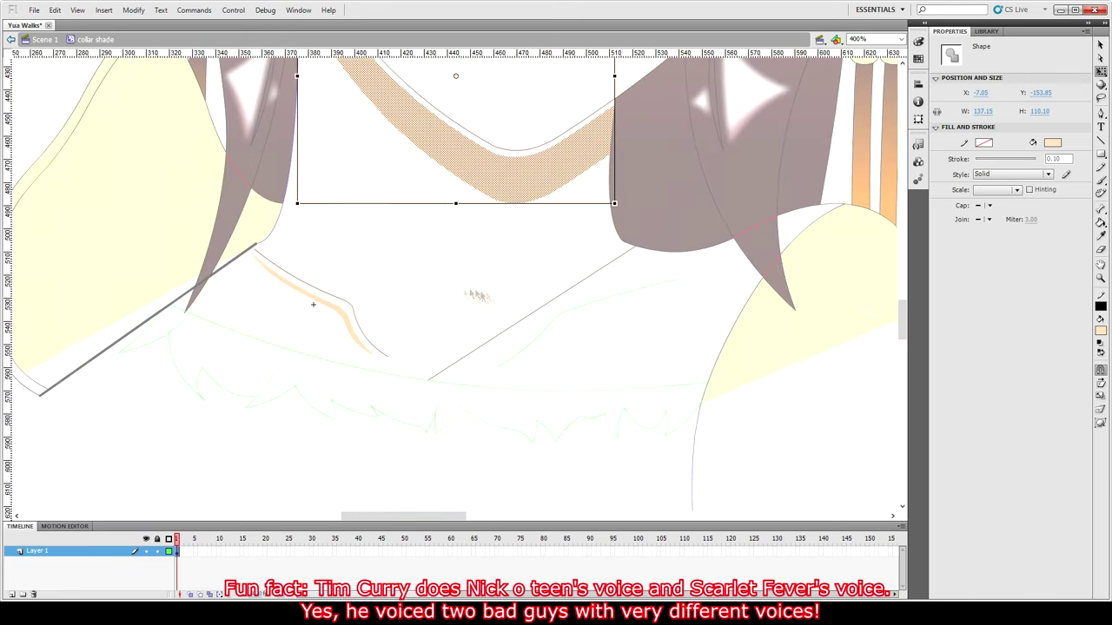
pyautogui.doubleClick(461, 288)
pyautogui.scroll(3, 460, 289)
pyautogui.doubleClick(469, 324)
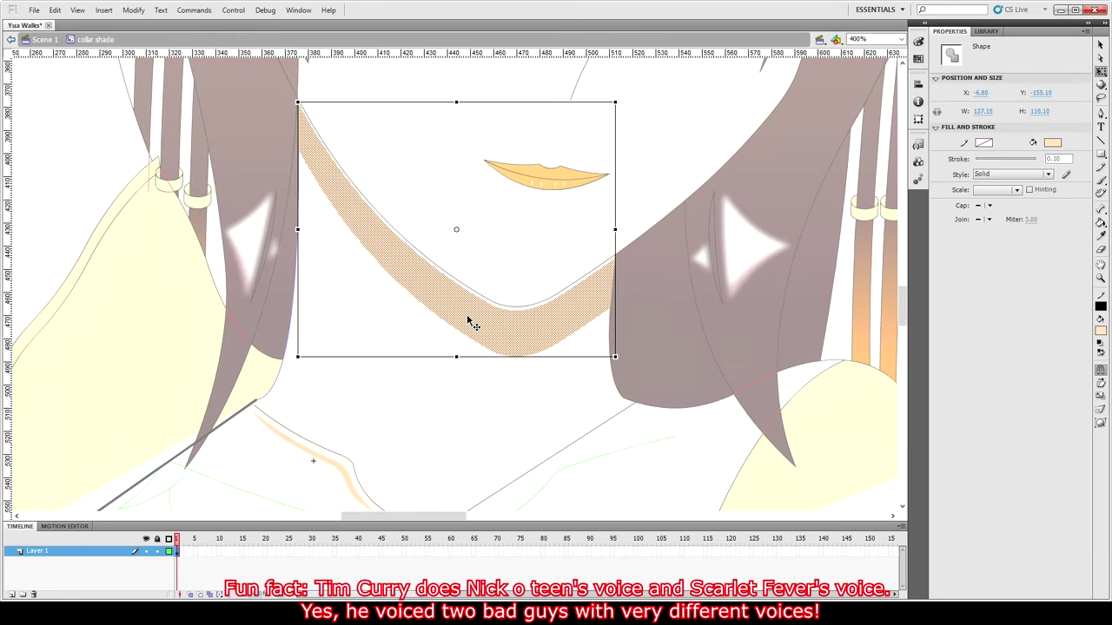
pyautogui.click(299, 127)
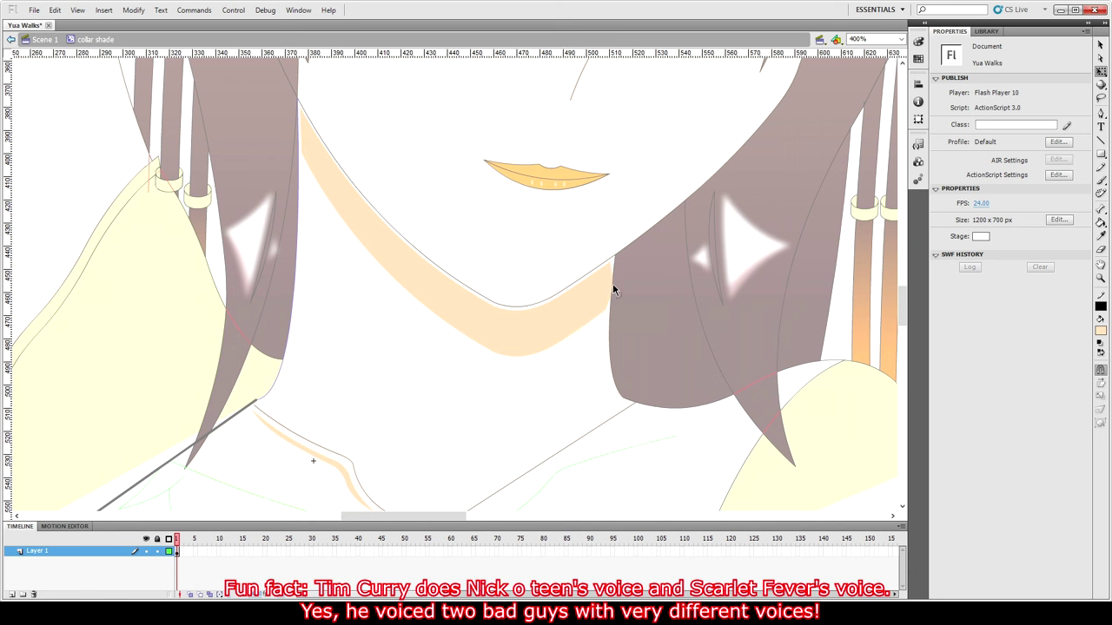
pyautogui.doubleClick(594, 349)
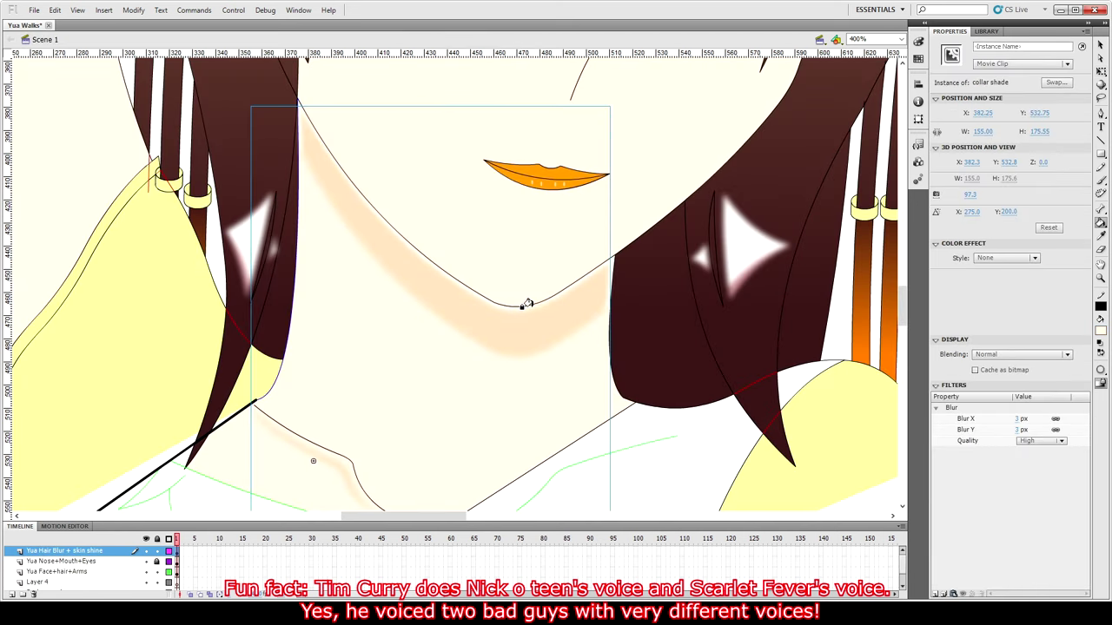
# - Save the drawing and inspect the collar shade's blur settings
pyautogui.hotkey('ctrl', '1')
pyautogui.click(724, 307)
pyautogui.hotkey('ctrl', 's')
pyautogui.hotkey('ctrl', '4')
pyautogui.click(377, 420)
pyautogui.hotkey('ctrl', '4')
pyautogui.hotkey('ctrl', '8')
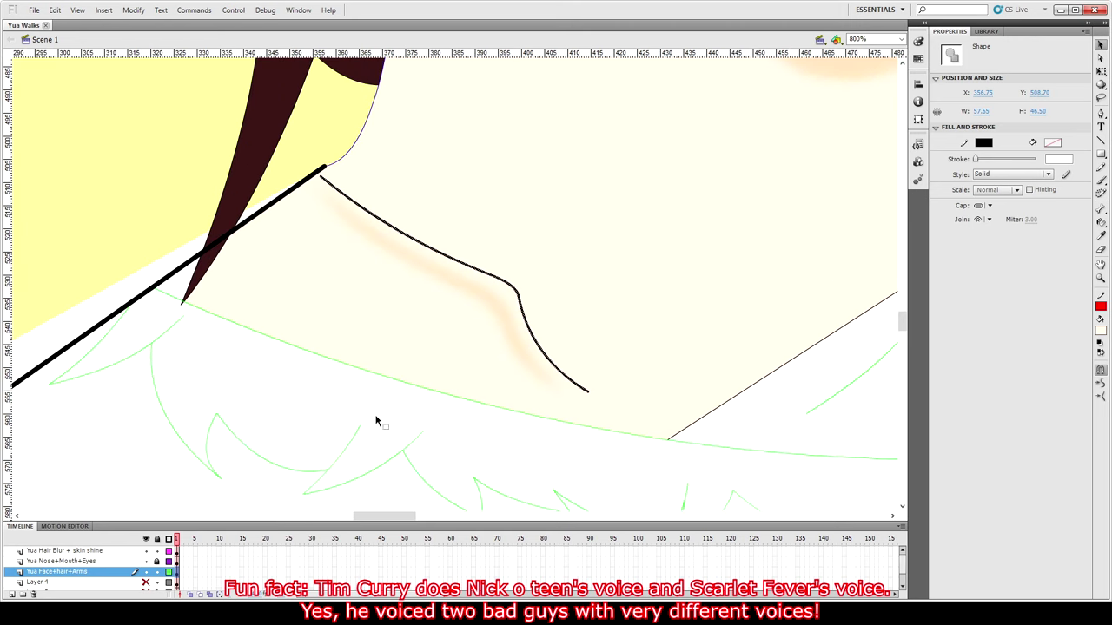
pyautogui.click(519, 345)
pyautogui.hotkey('ctrl', '-')
pyautogui.hotkey('ctrl', '-')
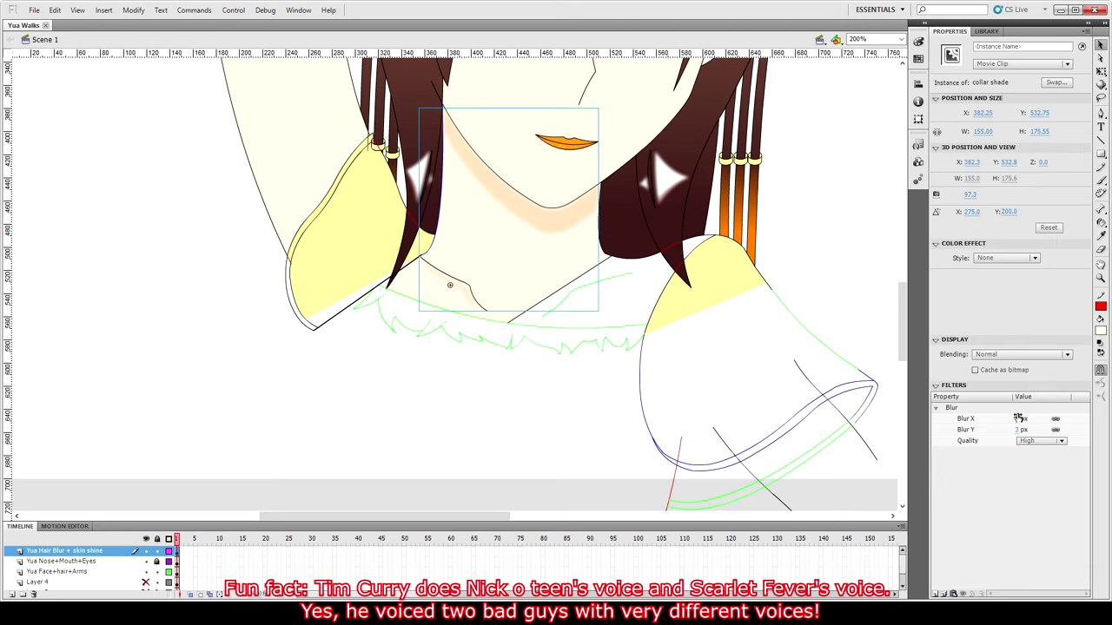
pyautogui.click(476, 315)
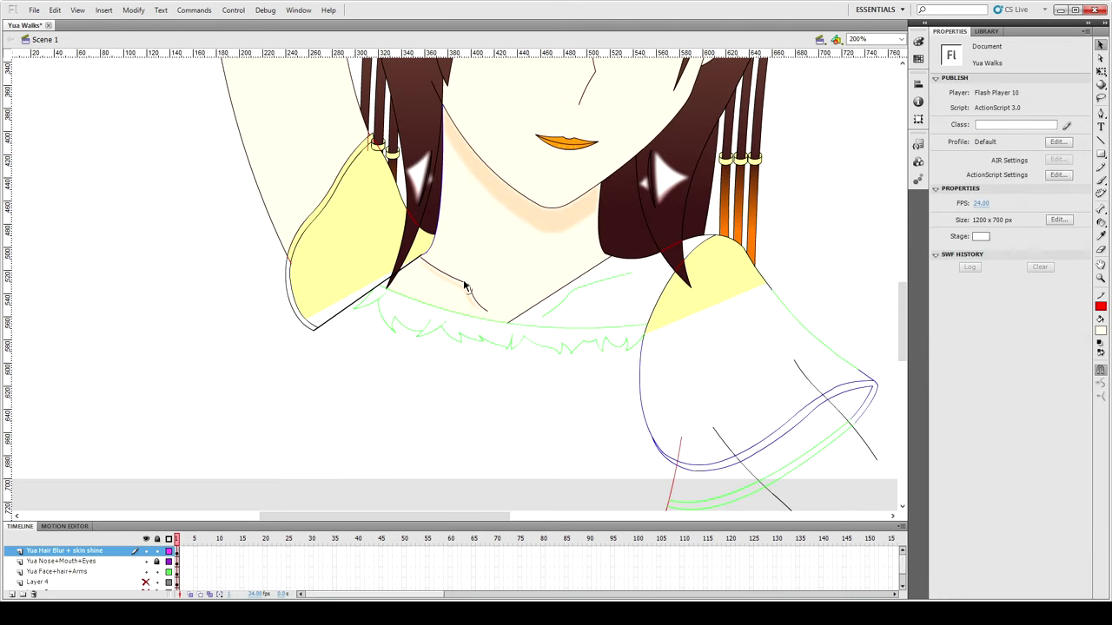
# - Draw a slightly curved red line above the upper part of the collarbone line, starting at its upper end
pyautogui.click(466, 285)
pyautogui.hotkey('ctrl', '=')
pyautogui.hotkey('ctrl', '=')
pyautogui.click(486, 417)
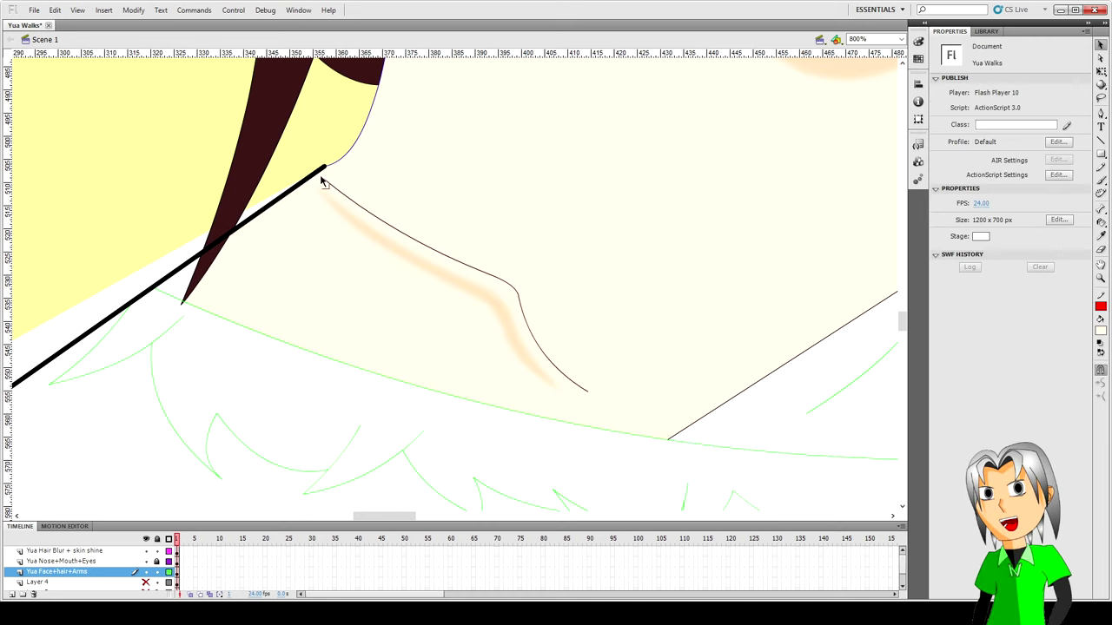
pyautogui.press('n')
pyautogui.moveTo(322, 177); pyautogui.dragTo(500, 269)
pyautogui.press('v')
pyautogui.moveTo(430, 235); pyautogui.dragTo(428, 237)
# - Continue the red line around the collarbone's bend and curve it down to the lower tip, closing the shape
pyautogui.moveTo(501, 271)
pyautogui.mouseDown()
pyautogui.moveTo(530, 282)
pyautogui.moveTo(588, 391)
pyautogui.mouseUp()
pyautogui.press('n')
pyautogui.press('v')
pyautogui.press('n')
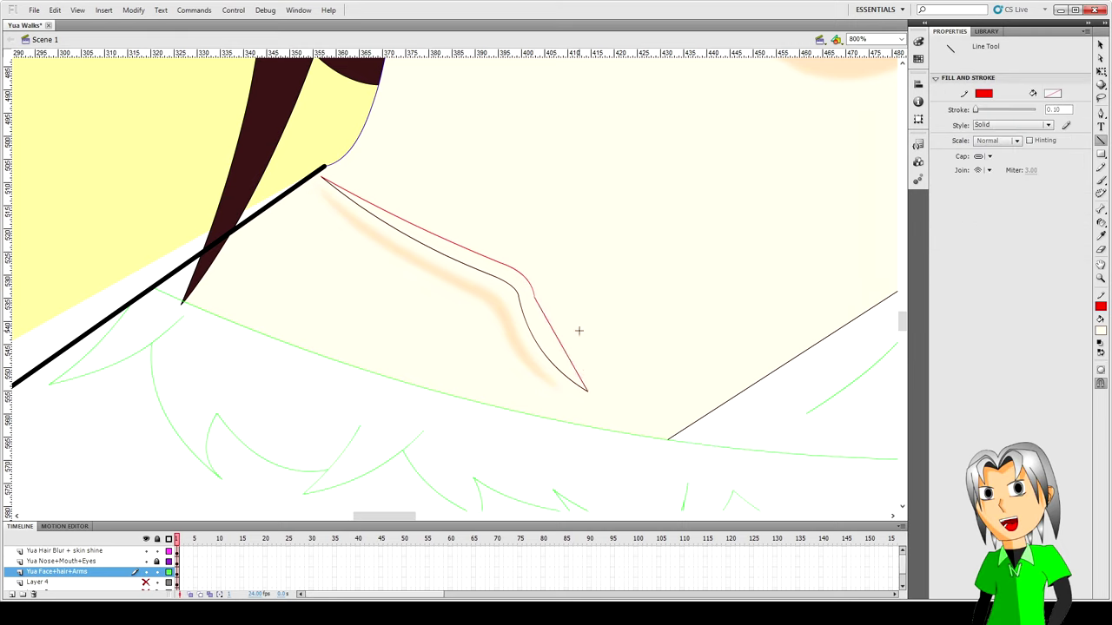
pyautogui.press('v')
pyautogui.click(560, 347)
pyautogui.click(523, 427)
pyautogui.doubleClick(536, 304)
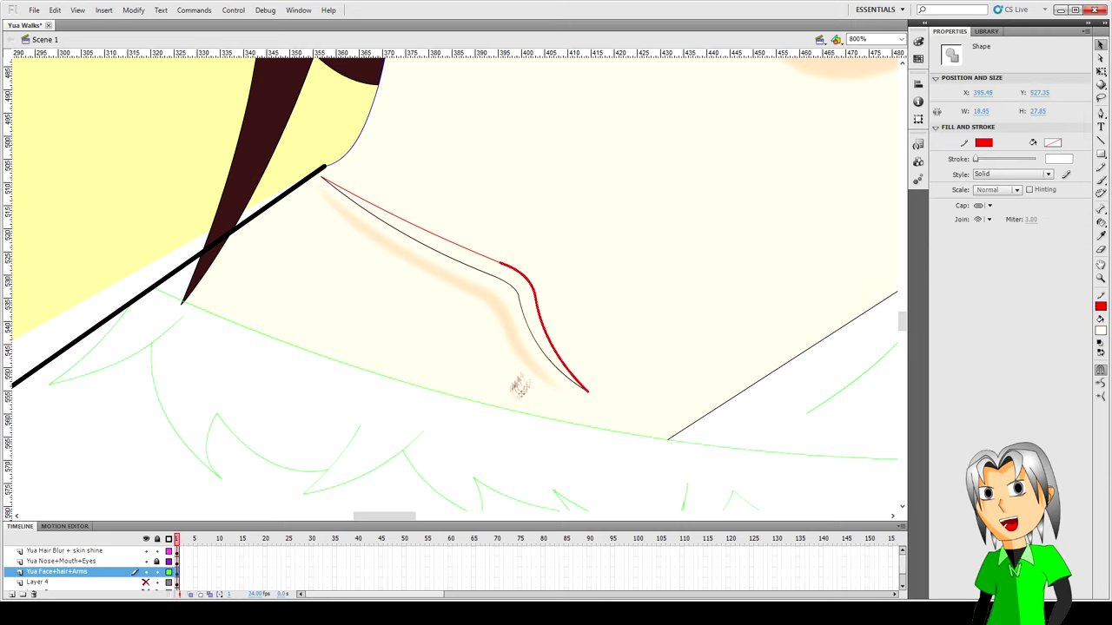
pyautogui.click(483, 447)
pyautogui.doubleClick(500, 264)
pyautogui.click(495, 446)
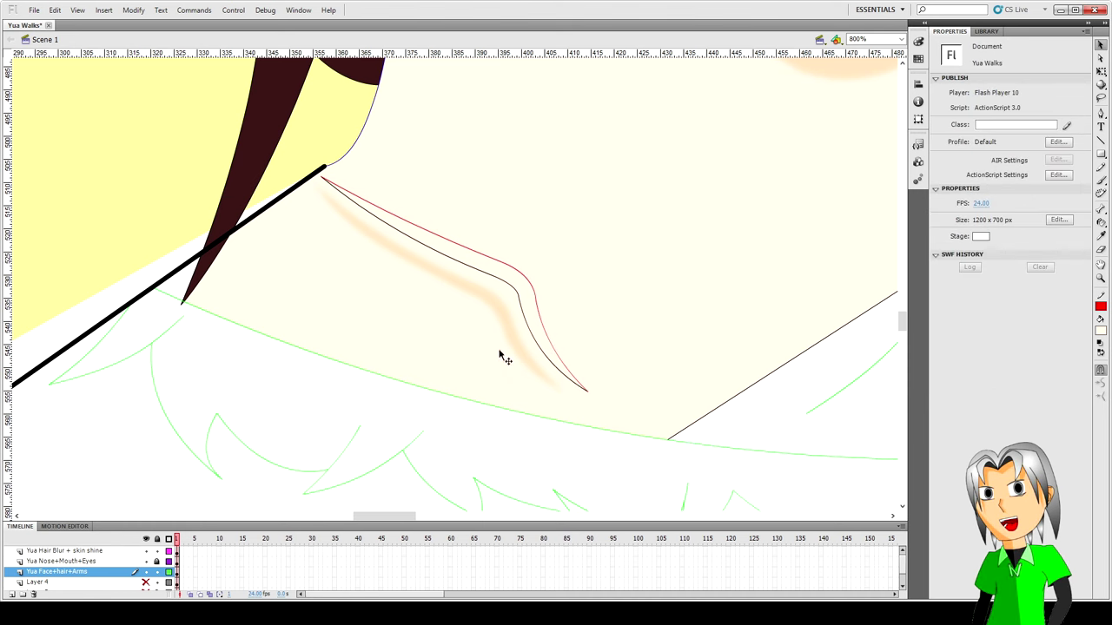
# - Pick up the peach colour from the collar shade symbol and fill the shape between the red and black collarbone lines
pyautogui.scroll(3, 791, 166)
pyautogui.press('k')
pyautogui.doubleClick(791, 166)
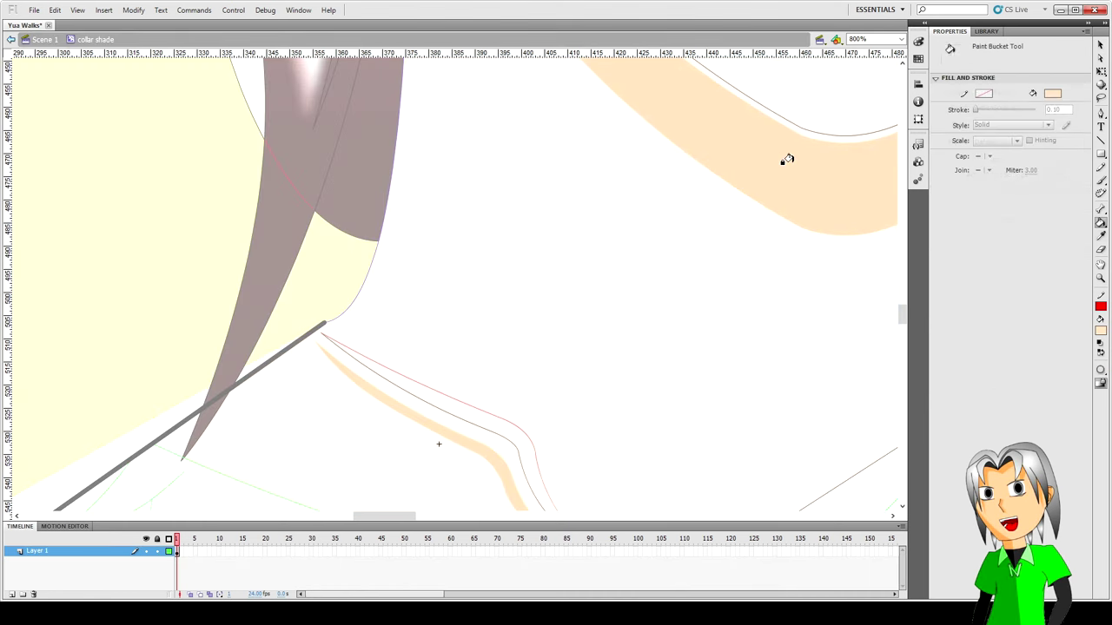
pyautogui.press('v')
pyautogui.doubleClick(608, 344)
pyautogui.scroll(-3, 608, 344)
pyautogui.click(608, 344)
pyautogui.doubleClick(543, 325)
pyautogui.press('k')
pyautogui.click(534, 316)
pyautogui.click(534, 316)
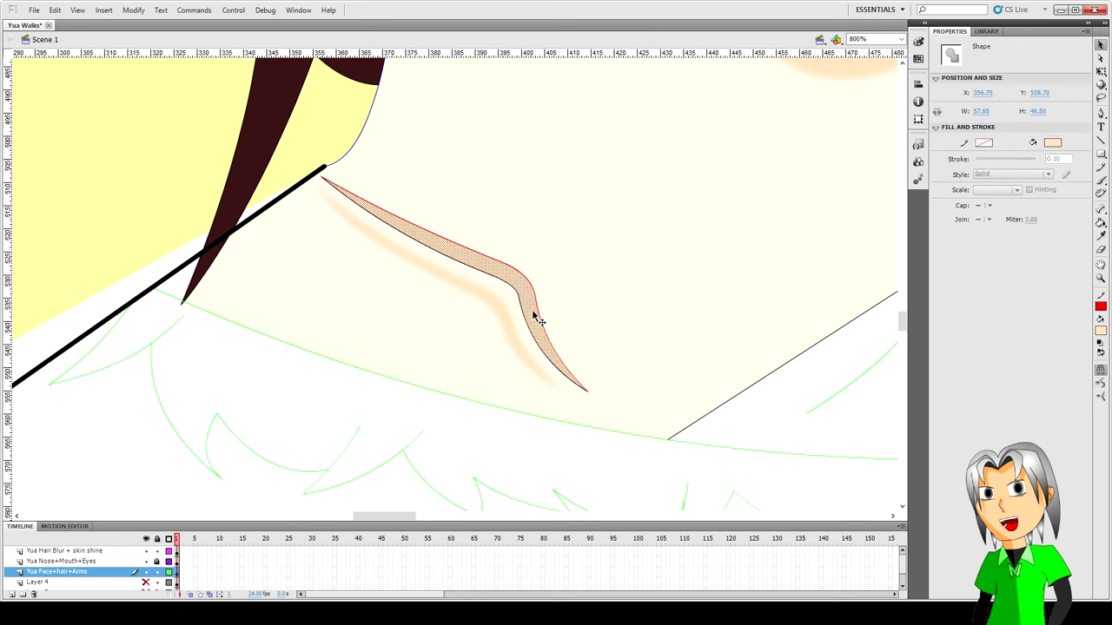
# - Move the peach collarbone fill into the collar shade symbol, pasting it in place, and return to the scene
pyautogui.hotkey('ctrl', 'x')
pyautogui.doubleClick(515, 329)
pyautogui.hotkey('ctrl', 'shift', 'v')
pyautogui.doubleClick(537, 412)
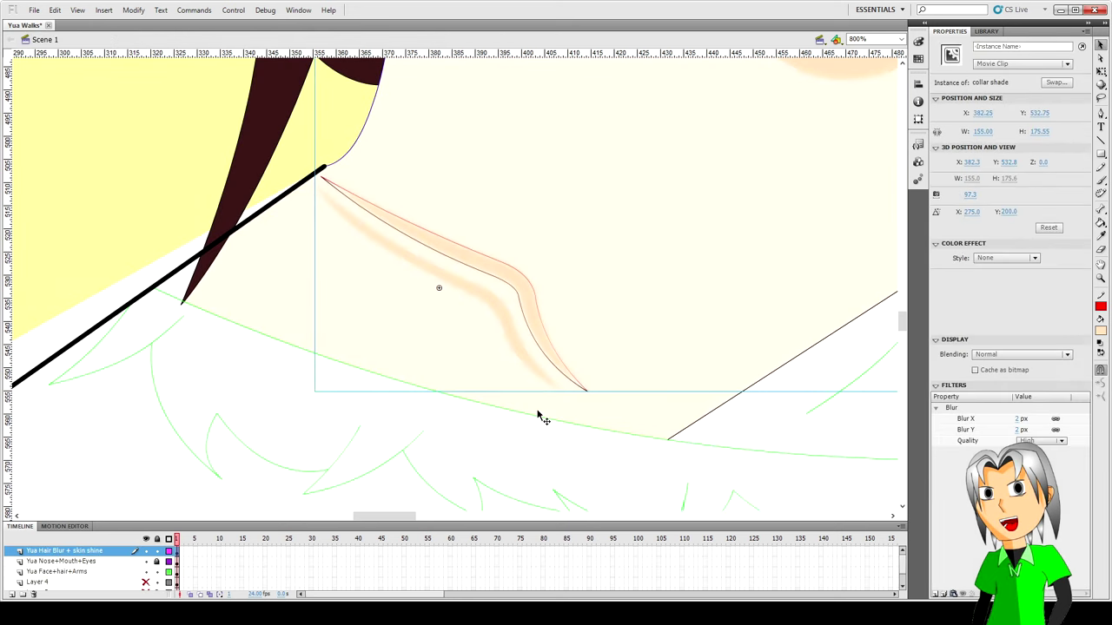
# - Hide the Yua Hair Blur + skin shine layer and delete the black and red collarbone outlines
pyautogui.click(146, 552)
pyautogui.click(519, 297)
pyautogui.press('Delete')
pyautogui.click(537, 307)
pyautogui.press('Delete')
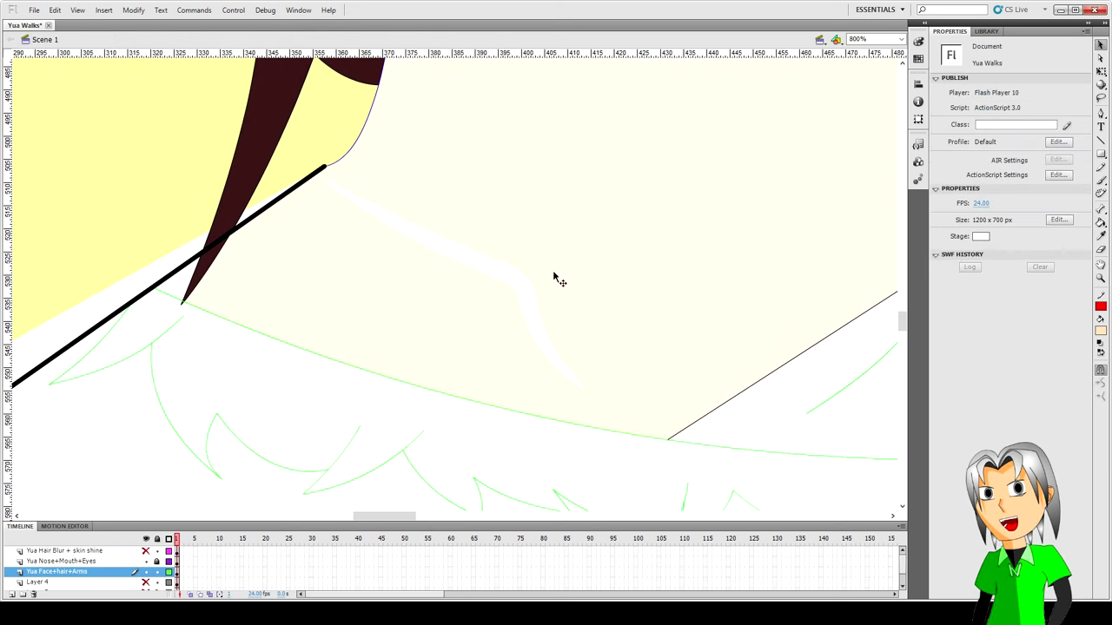
# - Pick up the pale skin colour and fill the white gap left along the collarbone
pyautogui.press('i')
pyautogui.click(554, 278)
pyautogui.click(526, 292)
pyautogui.press('v')
pyautogui.scroll(-4, 457, 441)
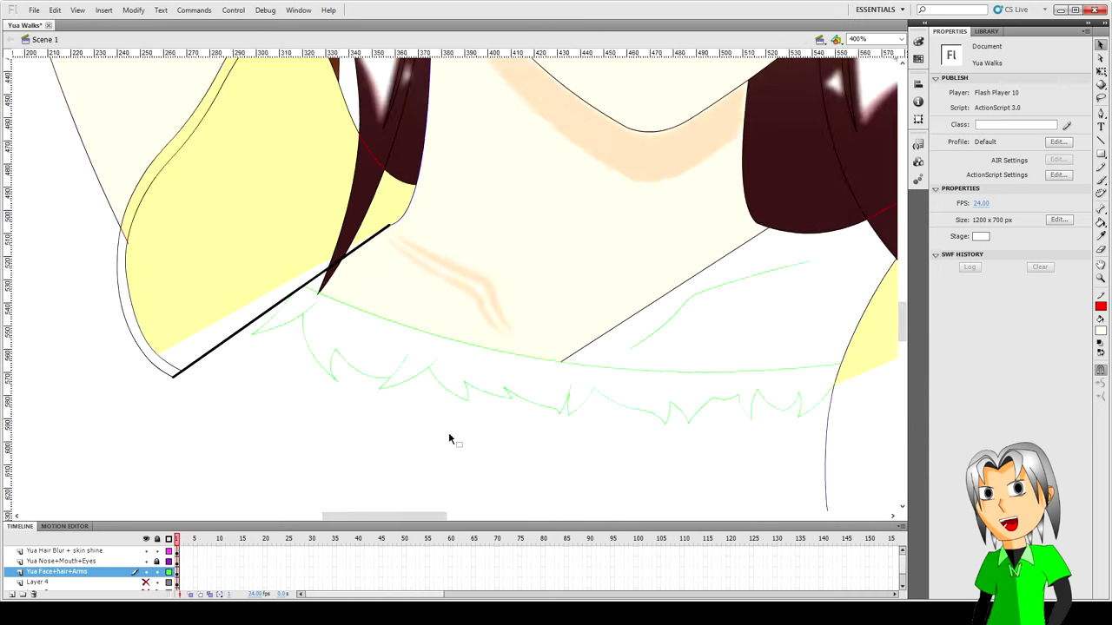
# - Draw a red line from the lower tip of the other green collarbone line up towards its bend
pyautogui.click(546, 369)
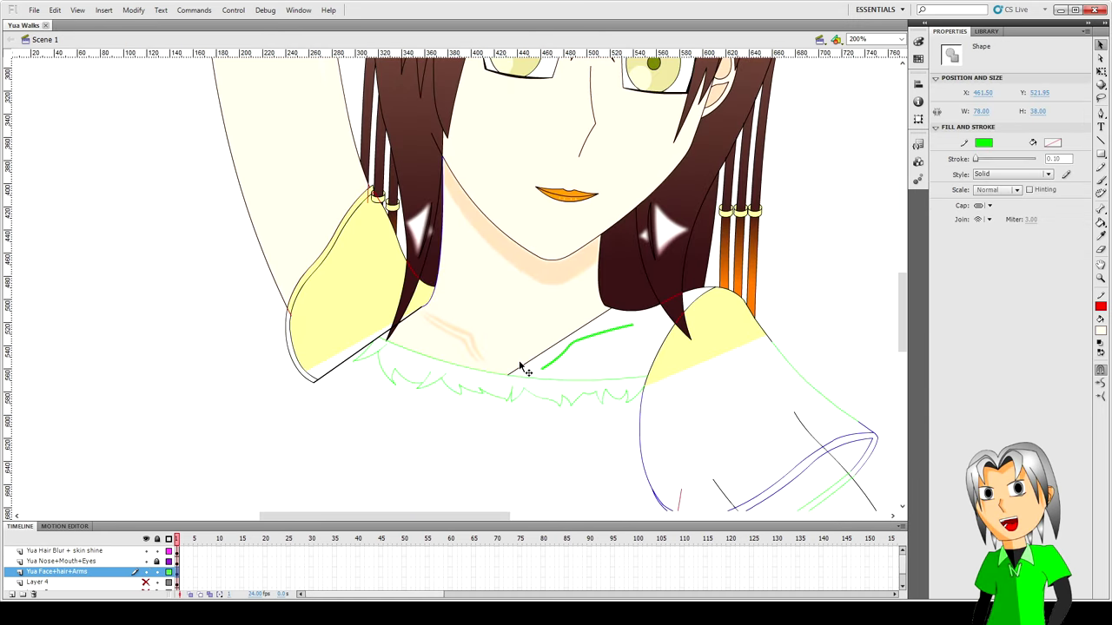
pyautogui.hotkey('ctrl', '=')
pyautogui.click(368, 331)
pyautogui.press('n')
pyautogui.moveTo(364, 328); pyautogui.dragTo(407, 279)
pyautogui.press('v')
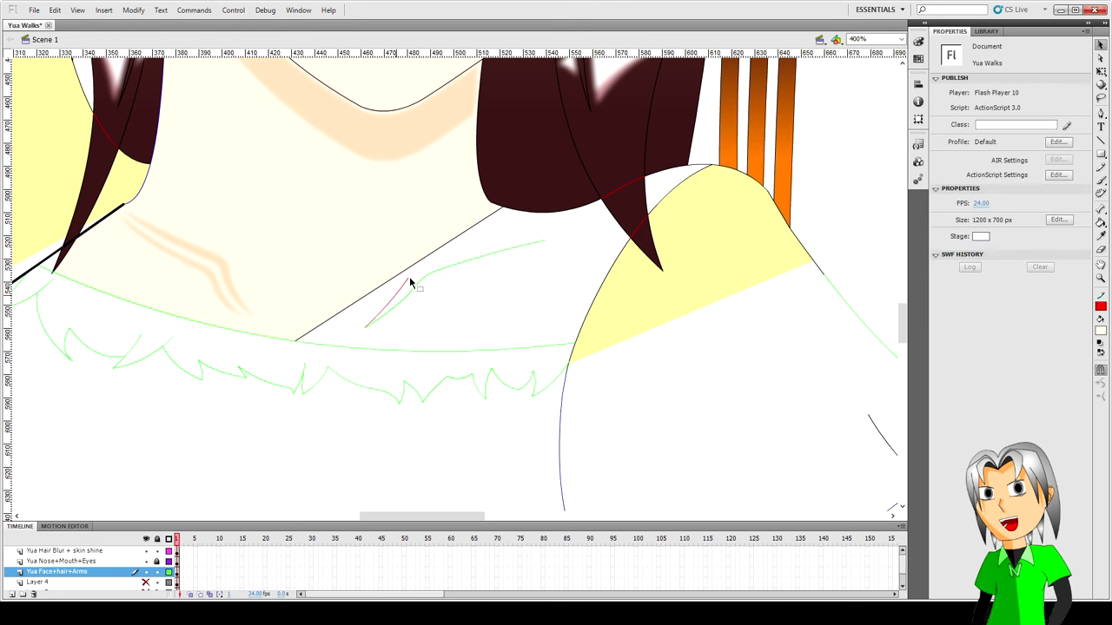
# - Continue the red line around the collarbone's bend with a short, slightly curved segment
pyautogui.click(403, 285)
pyautogui.hotkey('ctrl', '=')
pyautogui.click(321, 276)
pyautogui.press('n')
pyautogui.moveTo(499, 234)
pyautogui.mouseDown()
pyautogui.moveTo(570, 197)
pyautogui.moveTo(526, 220)
pyautogui.mouseUp()
pyautogui.press('v')
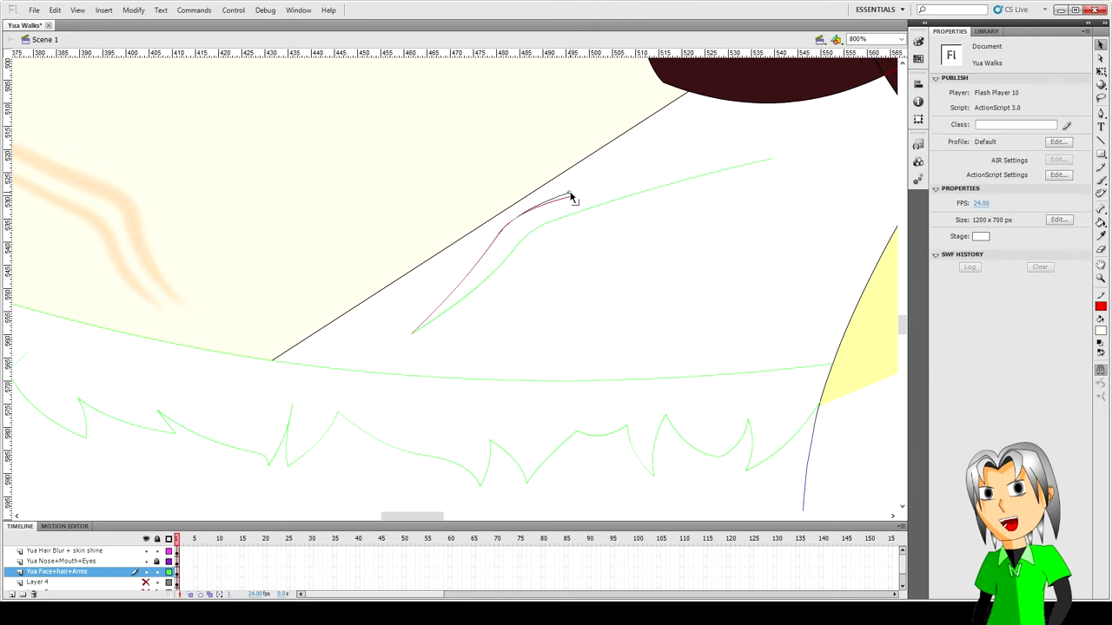
# - Extend the red line to the green collarbone line's upper end and curve it to close the shape
pyautogui.press('n')
pyautogui.moveTo(570, 198); pyautogui.dragTo(772, 160)
pyautogui.press('v')
pyautogui.doubleClick(616, 184)
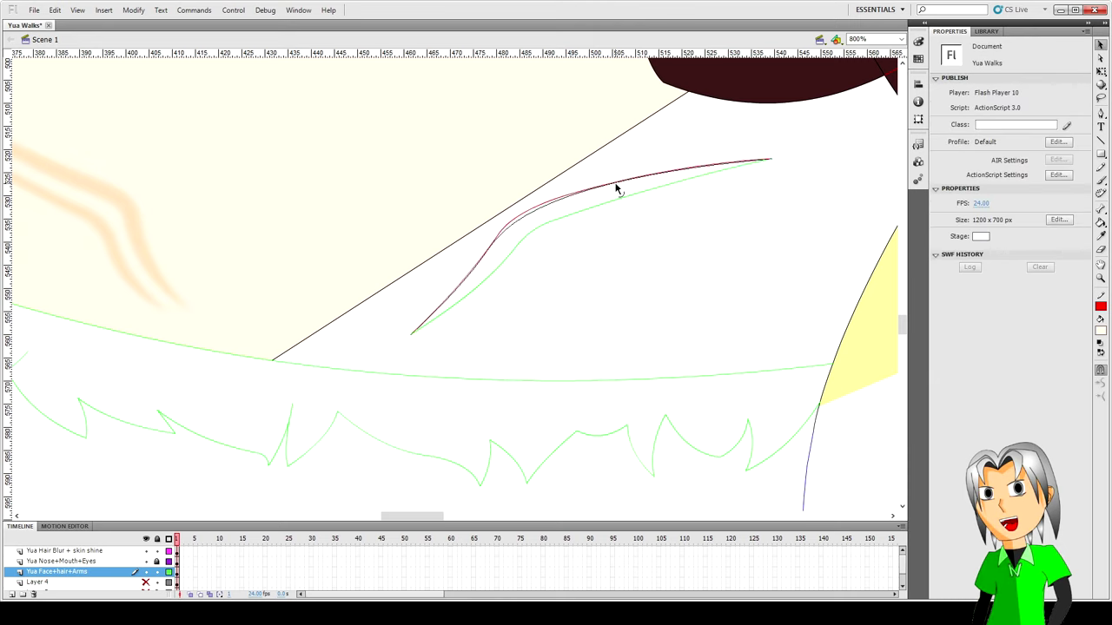
pyautogui.press('Escape')
# - Pick up the peach colour from the collar shade symbol and fill the shape between the red and green lines
pyautogui.doubleClick(144, 251)
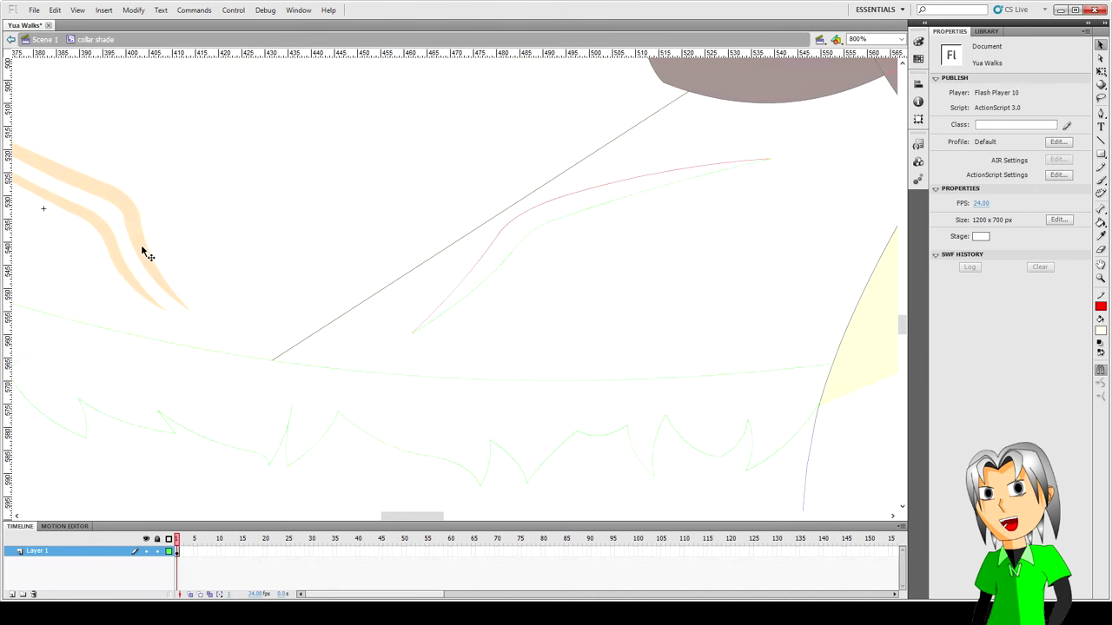
pyautogui.press('i')
pyautogui.click(143, 249)
pyautogui.doubleClick(560, 275)
pyautogui.press('k')
pyautogui.click(527, 216)
# - Move the new peach fill into the collar shade symbol at the same position and return to the scene
pyautogui.press('v')
pyautogui.click(539, 219)
pyautogui.hotkey('ctrl', 'x')
pyautogui.doubleClick(139, 226)
pyautogui.hotkey('ctrl', 'v')
pyautogui.moveTo(450, 239); pyautogui.dragTo(586, 201)
pyautogui.doubleClick(600, 209)
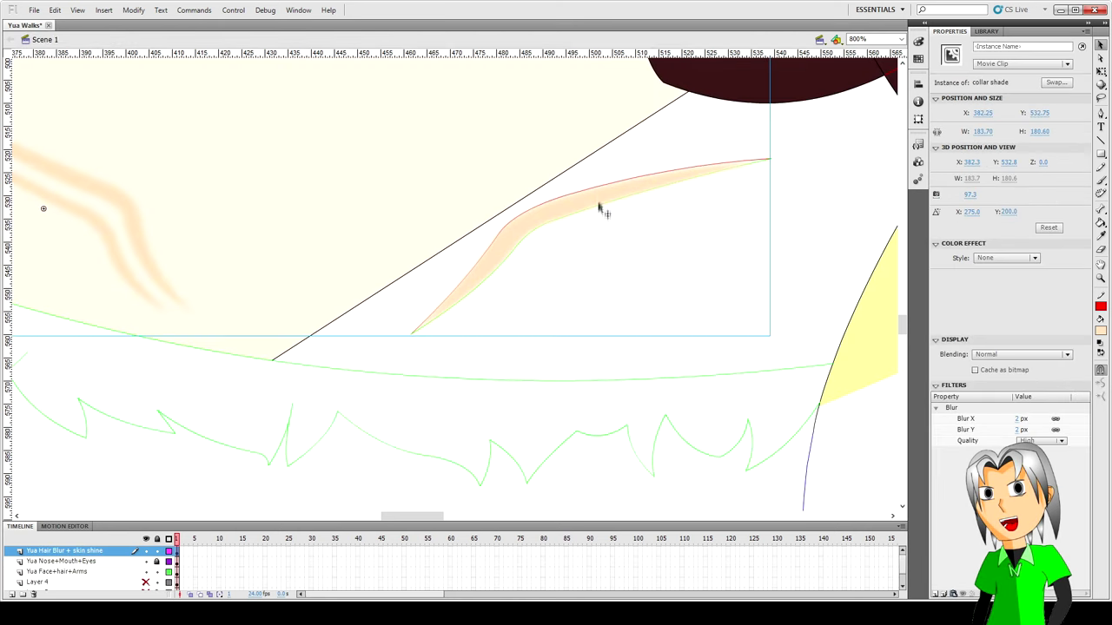
# - Hide the Yua Hair Blur + skin shine layer, delete the red and green collarbone outlines, and show the layer again
pyautogui.click(536, 301)
pyautogui.click(145, 551)
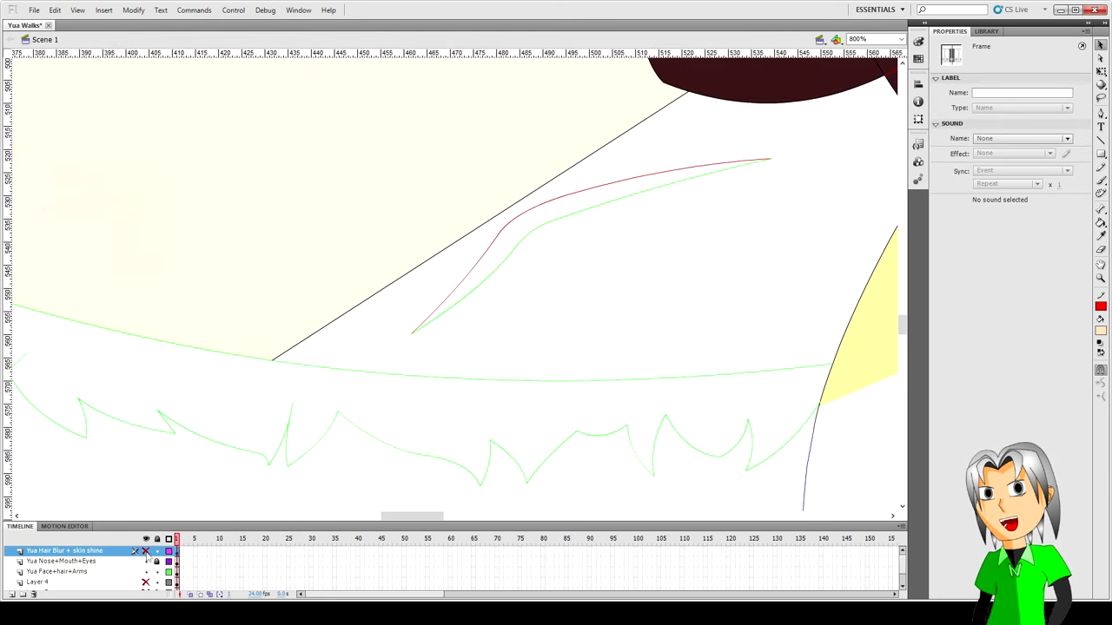
pyautogui.click(548, 221)
pyautogui.press('Delete')
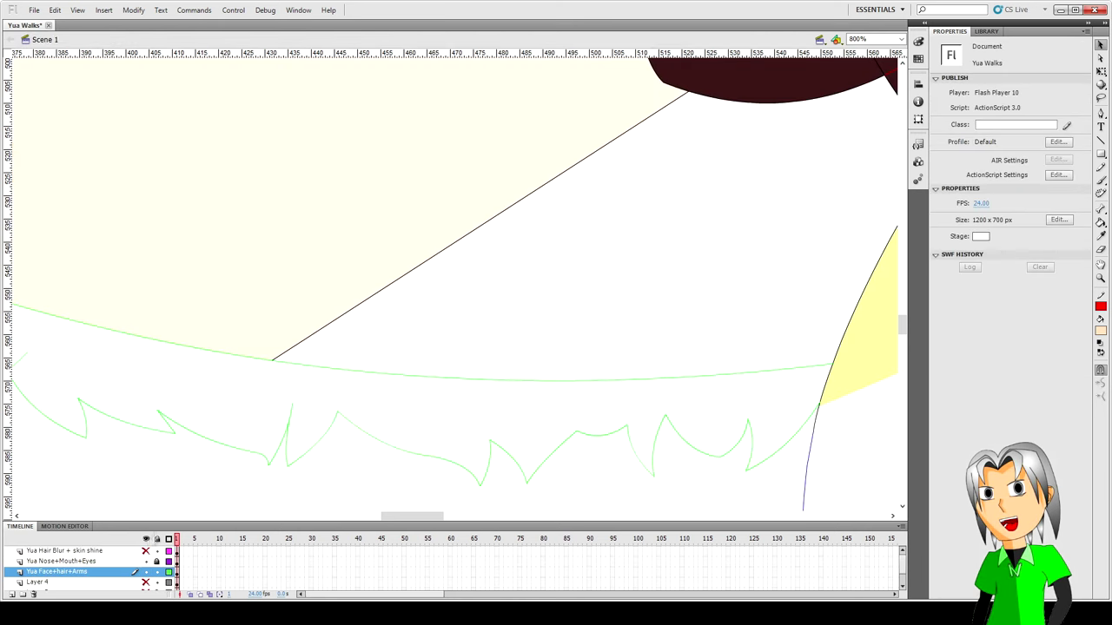
pyautogui.click(145, 550)
# - Fill the white chest area with the pale skin colour and delete the diagonal black line crossing the chest
pyautogui.scroll(1, 501, 255)
pyautogui.press('i')
pyautogui.click(501, 210)
pyautogui.click(547, 240)
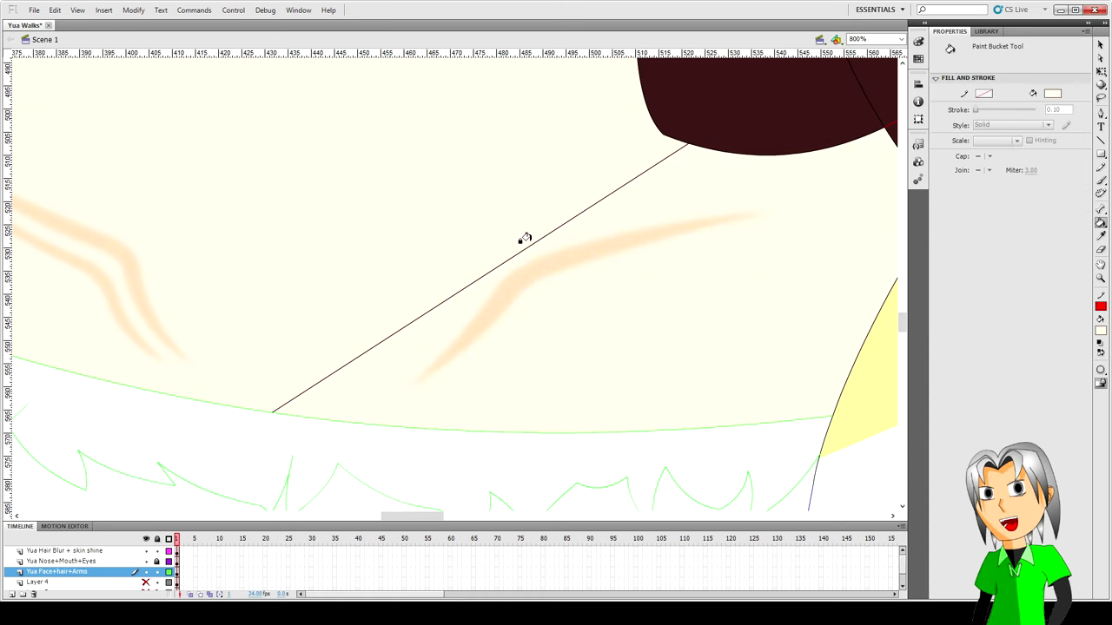
pyautogui.press('v')
pyautogui.click(525, 247)
pyautogui.press('Delete')
# - Inside the collar shade symbol, draw a two-part curved red line just below the new collarbone shade
pyautogui.moveTo(424, 516)
pyautogui.mouseDown()
pyautogui.moveTo(399, 518)
pyautogui.moveTo(418, 518)
pyautogui.mouseUp()
pyautogui.doubleClick(566, 335)
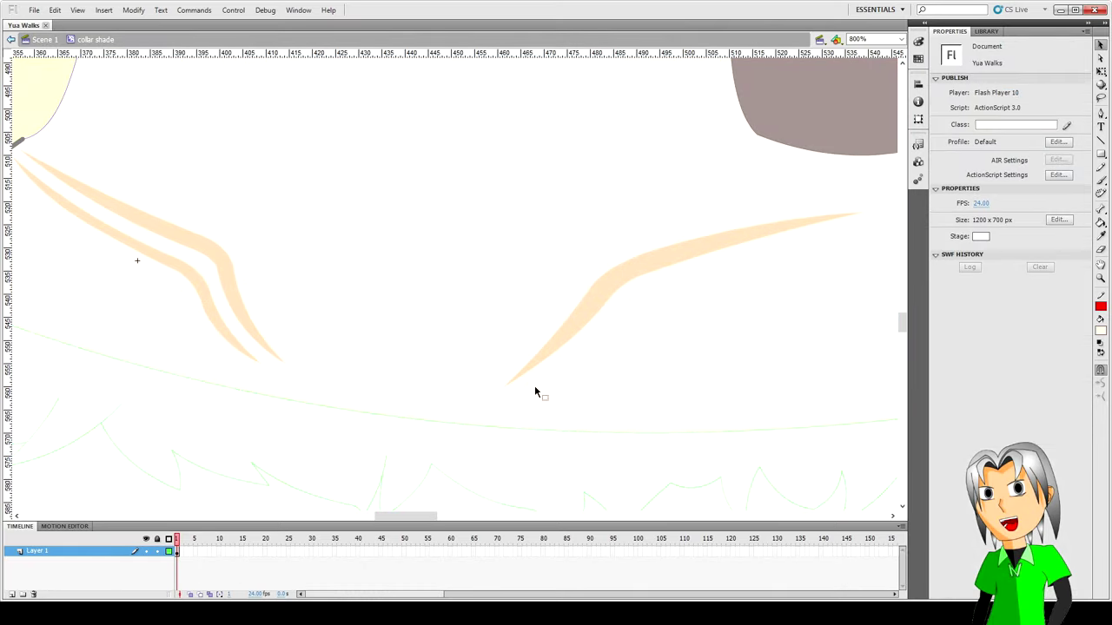
pyautogui.press('n')
pyautogui.moveTo(527, 390)
pyautogui.mouseDown()
pyautogui.moveTo(628, 325)
pyautogui.moveTo(624, 302)
pyautogui.mouseUp()
pyautogui.press('v')
pyautogui.moveTo(580, 342); pyautogui.dragTo(865, 227)
pyautogui.press('n')
pyautogui.press('v')
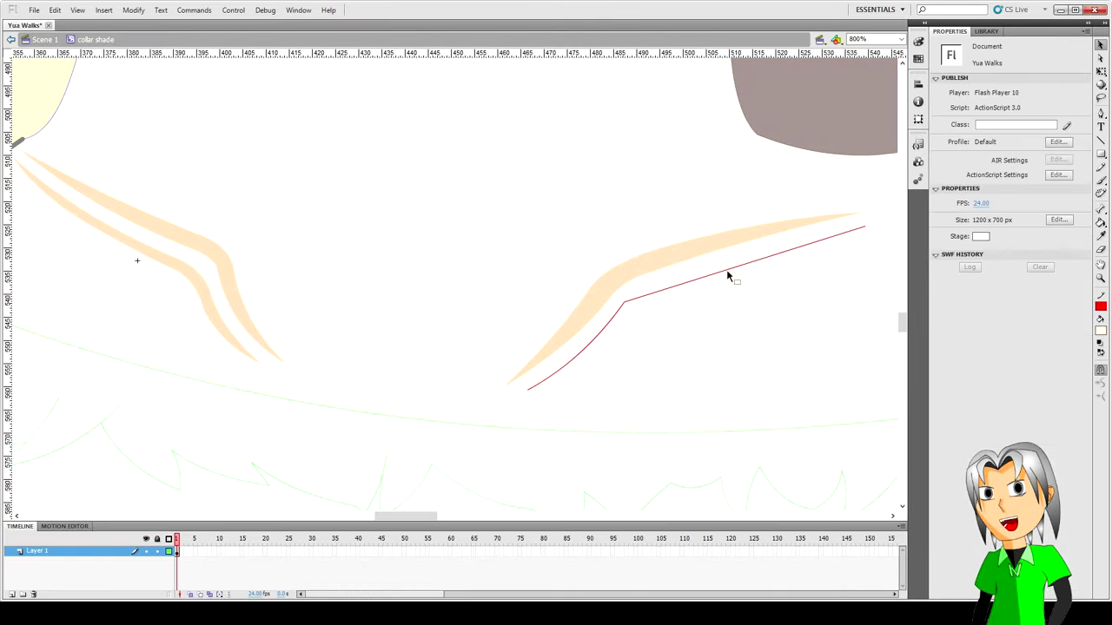
pyautogui.moveTo(727, 276); pyautogui.dragTo(719, 270)
# - Erase the sharp corner of the red line and rejoin its two parts with a rounded bend
pyautogui.press('b')
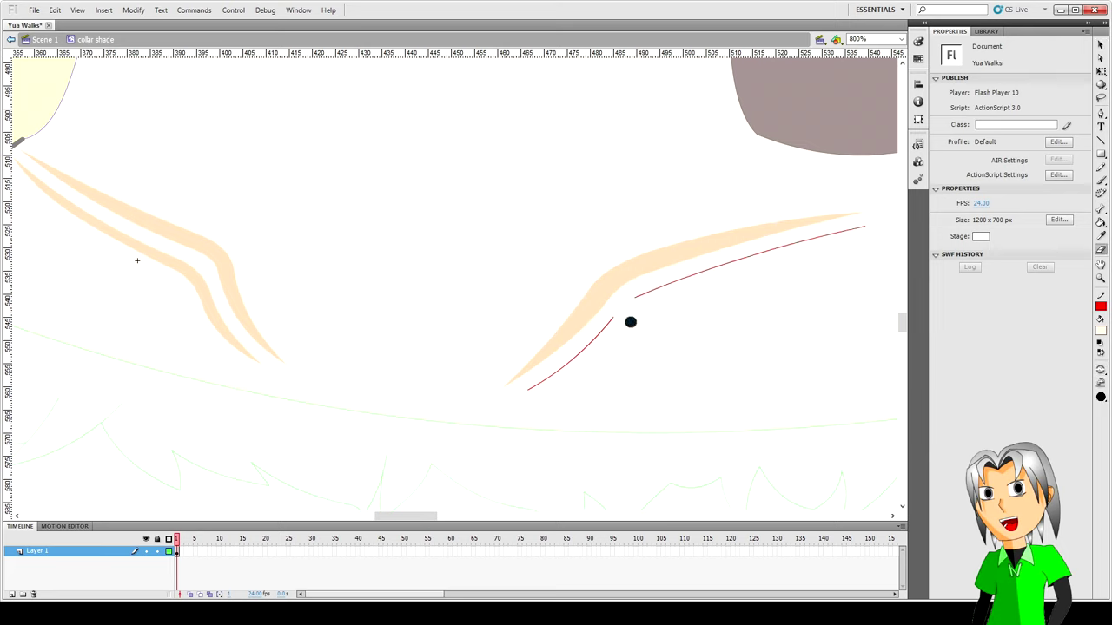
pyautogui.press('n')
pyautogui.press('v')
pyautogui.moveTo(635, 298)
pyautogui.mouseDown()
pyautogui.moveTo(622, 305)
pyautogui.moveTo(638, 298)
pyautogui.mouseUp()
pyautogui.click(624, 305)
pyautogui.click(630, 313)
pyautogui.click(638, 298)
pyautogui.click(632, 317)
# - Draw a second curved red line beneath the first, meeting it at both tips to close a thin shape
pyautogui.press('n')
pyautogui.moveTo(529, 388); pyautogui.dragTo(584, 376)
pyautogui.press('v')
pyautogui.moveTo(623, 357)
pyautogui.mouseDown()
pyautogui.moveTo(612, 336)
pyautogui.moveTo(648, 308)
pyautogui.moveTo(634, 332)
pyautogui.moveTo(865, 227)
pyautogui.mouseUp()
pyautogui.press('n')
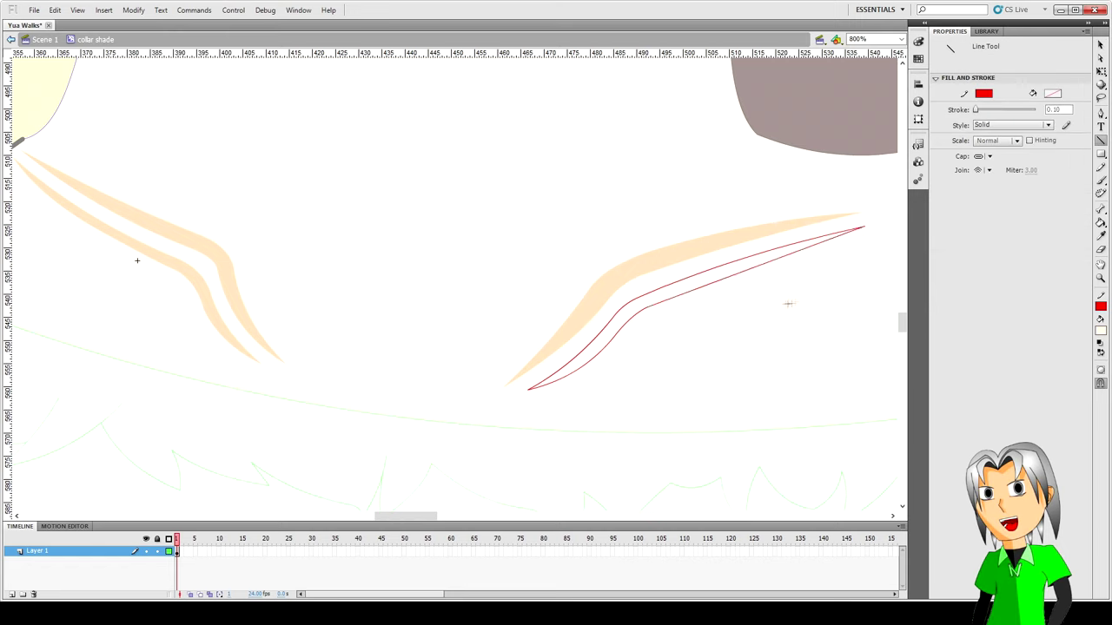
pyautogui.press('v')
pyautogui.moveTo(702, 288); pyautogui.dragTo(707, 284)
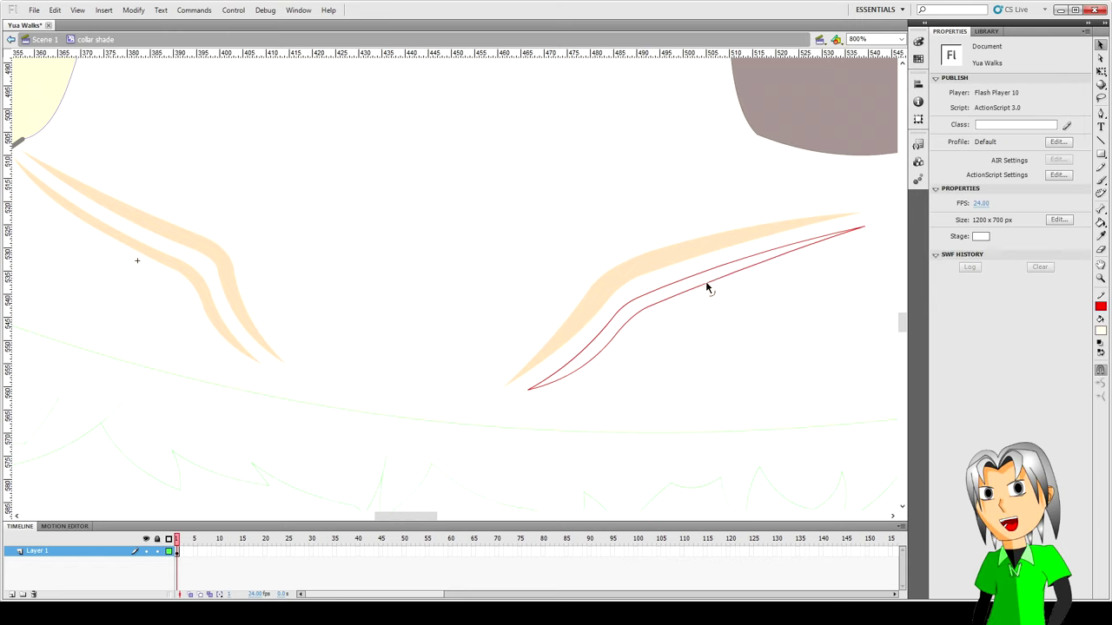
# - Pick up the peach colour from the shade above and fill the thin red outline with it
pyautogui.click(651, 305)
pyautogui.click(656, 341)
pyautogui.press('i')
pyautogui.click(610, 288)
pyautogui.click(612, 322)
pyautogui.press('v')
# - Delete the red outline around the new shade and return to the main scene
pyautogui.doubleClick(622, 330)
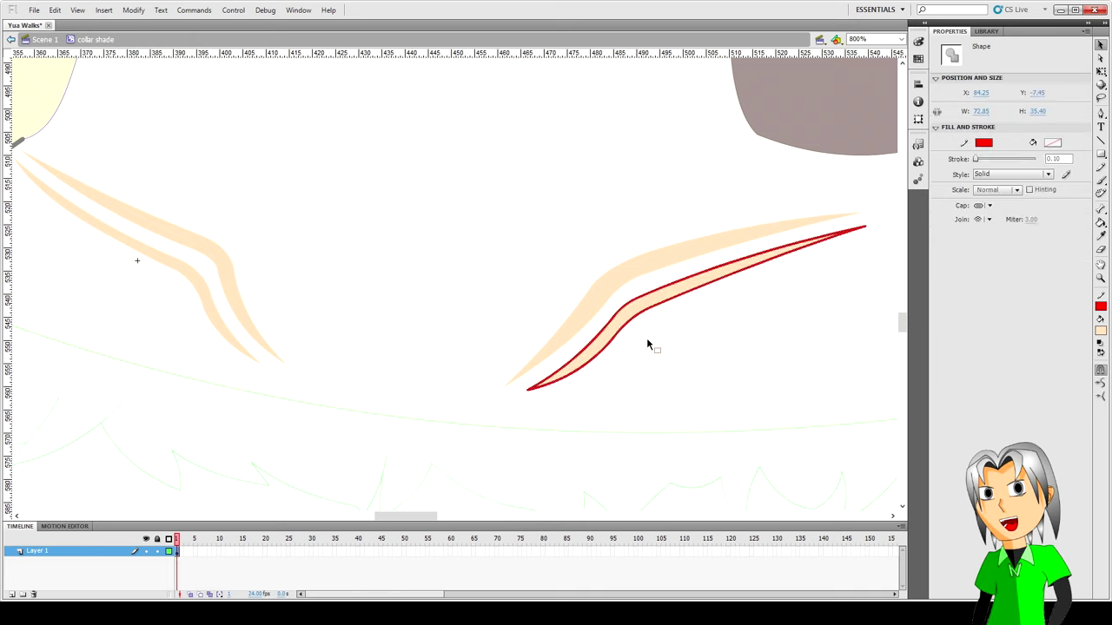
pyautogui.press('Delete')
pyautogui.doubleClick(658, 346)
pyautogui.hotkey('ctrl', '-')
pyautogui.hotkey('ctrl', '-')
pyautogui.hotkey('ctrl', '-')
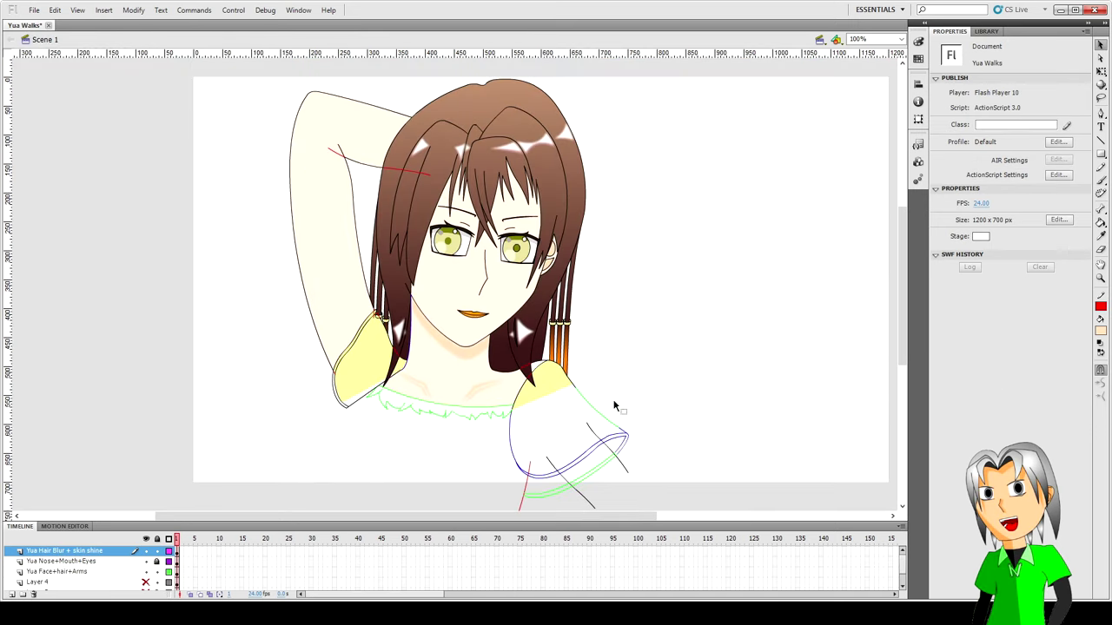
# - Recolour the blue line running down beside the neck to the sleeve edge to black
pyautogui.hotkey('ctrl', '=')
pyautogui.hotkey('ctrl', '=')
pyautogui.click(426, 207)
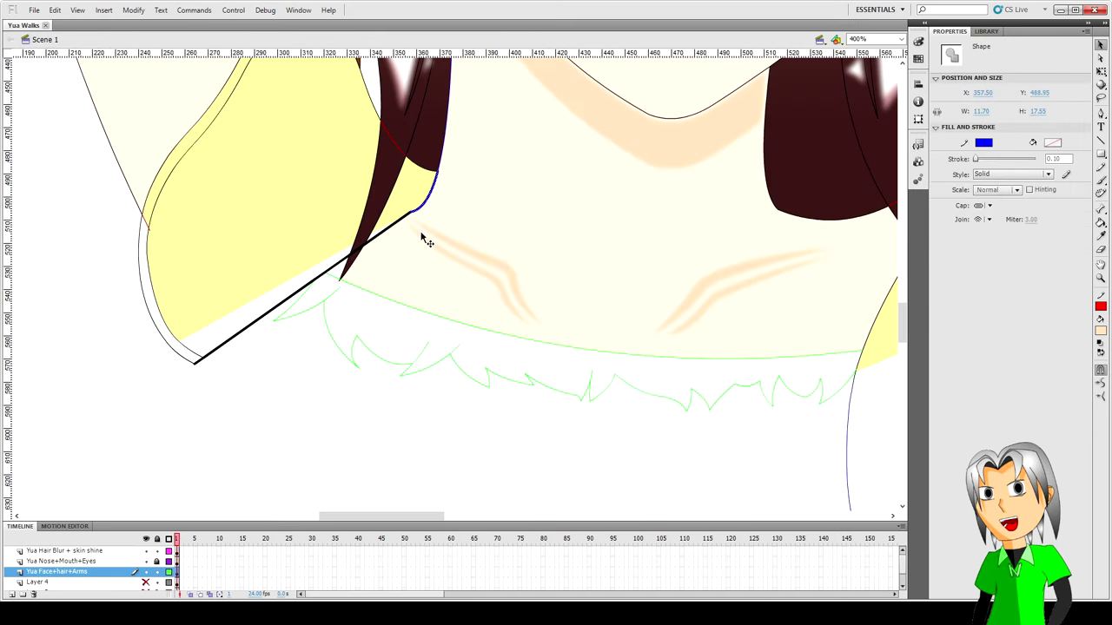
pyautogui.scroll(2, 425, 241)
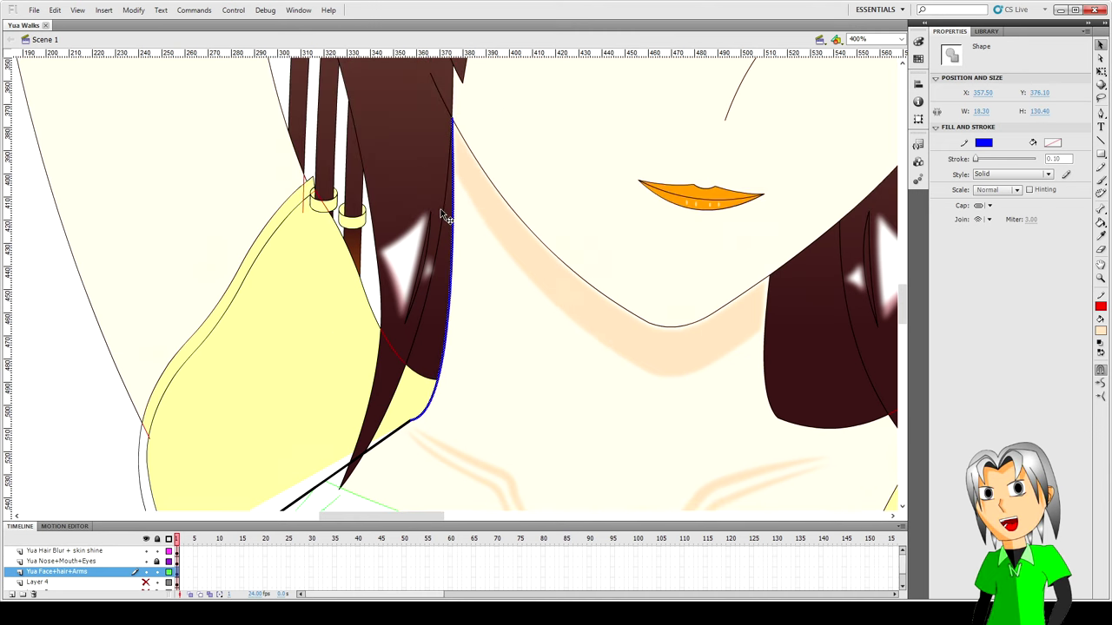
pyautogui.click(414, 460)
# - Delete the segments of the thick black diagonal line between the sleeve's trim and the neck
pyautogui.click(384, 285)
pyautogui.press('Delete')
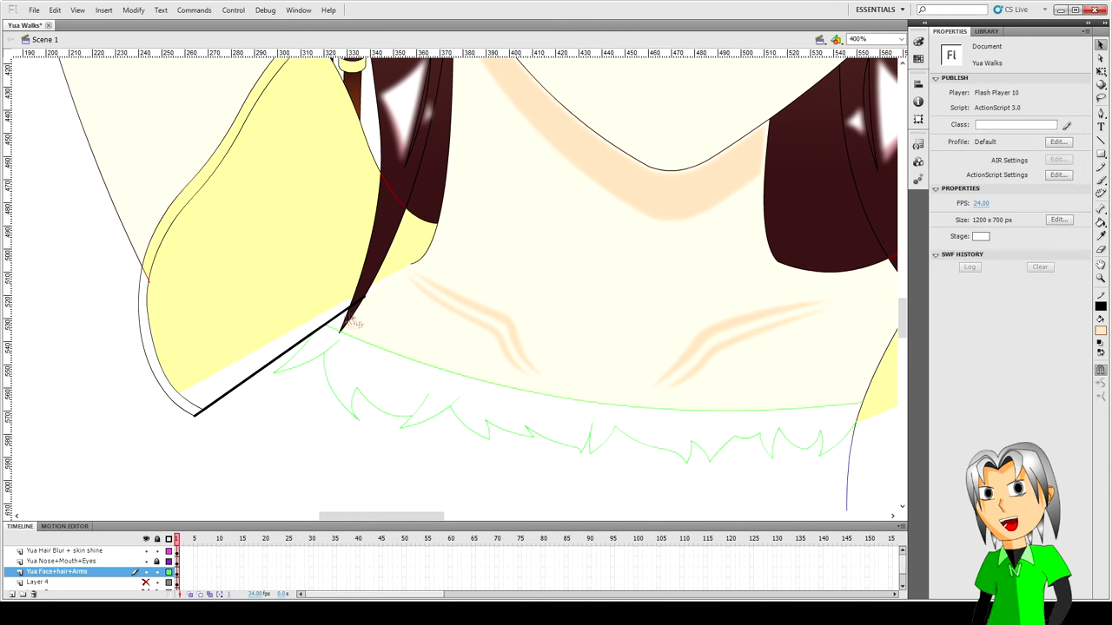
pyautogui.click(356, 304)
pyautogui.press('Delete')
pyautogui.click(311, 335)
pyautogui.press('Delete')
pyautogui.scroll(-2, 276, 382)
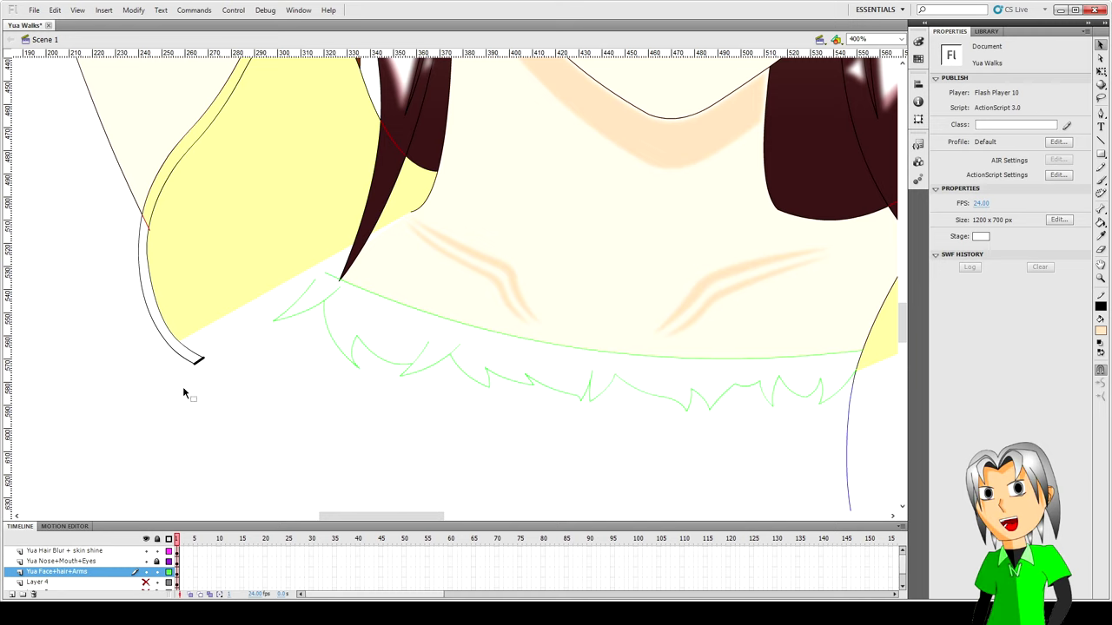
# - Lock the hair blur layer, draw a thin curved black line from below the sleeve trim to the collar frill, and delete the thick line remnant
pyautogui.click(293, 317)
pyautogui.click(267, 374)
pyautogui.click(158, 551)
pyautogui.press('n')
pyautogui.moveTo(185, 392); pyautogui.dragTo(306, 291)
pyautogui.press('v')
pyautogui.click(293, 302)
pyautogui.press('q')
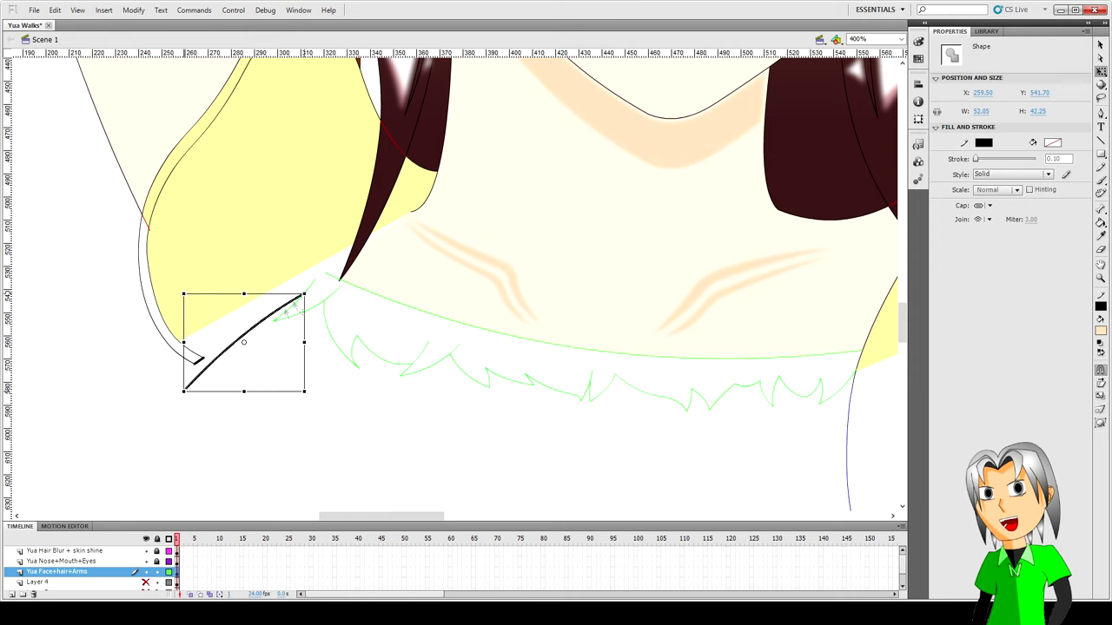
pyautogui.click(244, 426)
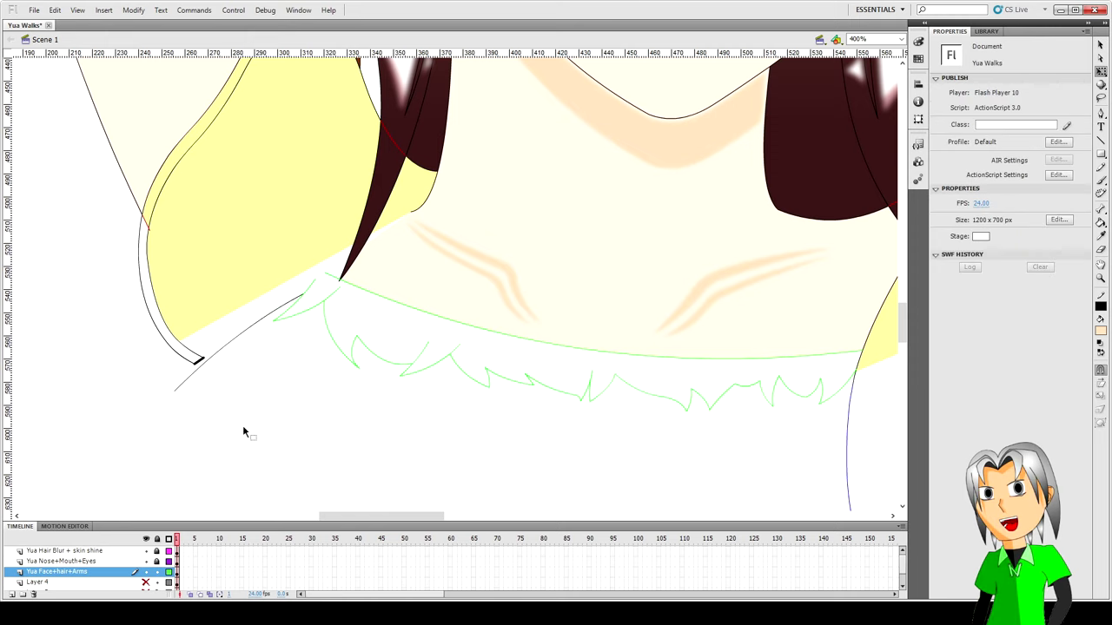
pyautogui.click(212, 362)
pyautogui.press('Delete')
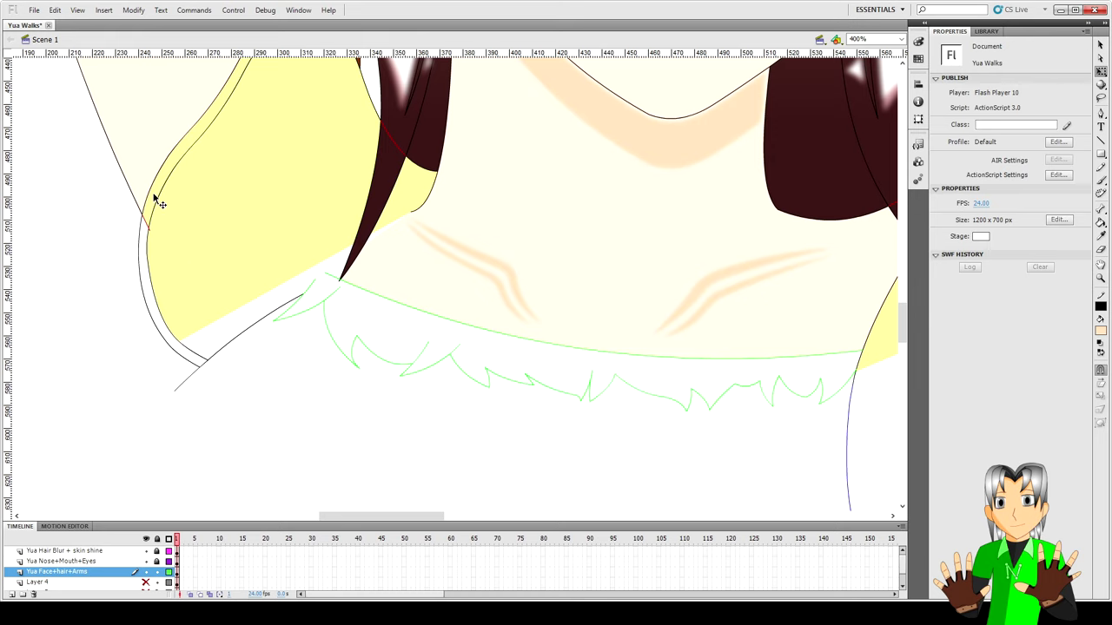
# - Pick up the light yellow and fill the unfilled lower part of the sleeve trim
pyautogui.press('i')
pyautogui.click(154, 198)
pyautogui.click(142, 241)
pyautogui.press('v')
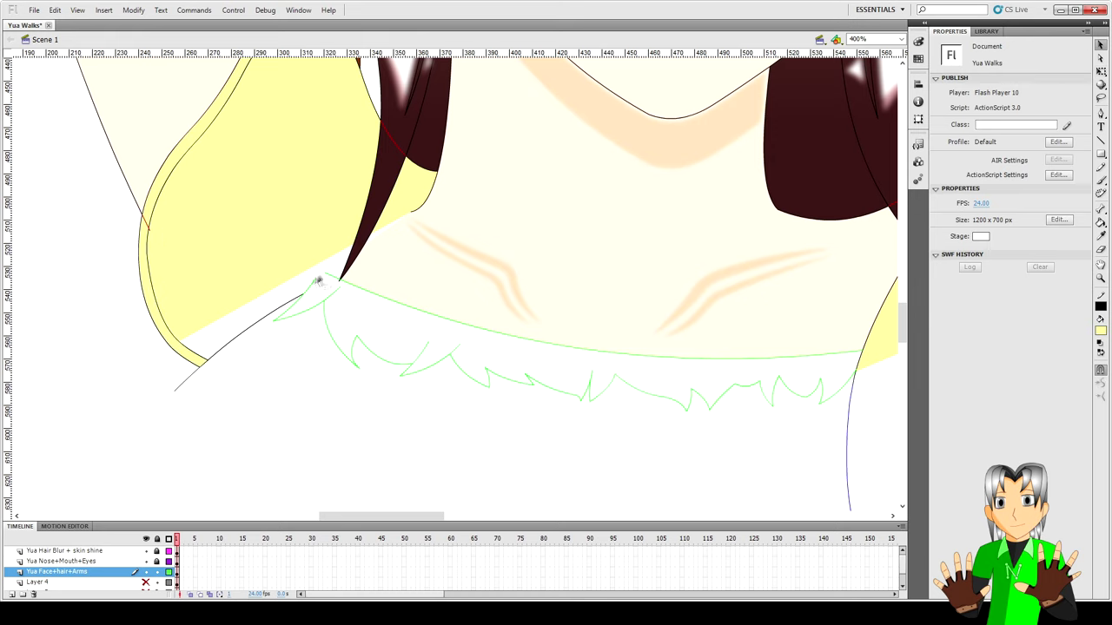
# - Draw a short black line across the collar frill and a long, slightly curved line down from the sleeve line's lower end
pyautogui.press('n')
pyautogui.moveTo(543, 385); pyautogui.dragTo(561, 346)
pyautogui.press('v')
pyautogui.scroll(-3, 566, 372)
pyautogui.press('n')
pyautogui.moveTo(175, 233); pyautogui.dragTo(84, 383)
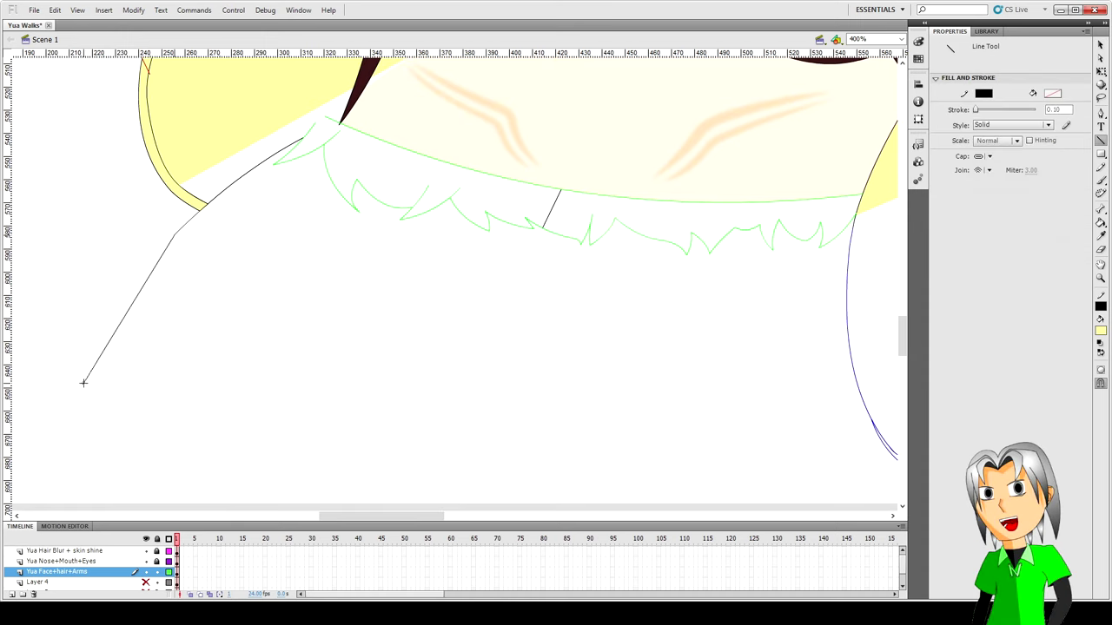
pyautogui.press('v')
pyautogui.moveTo(131, 306); pyautogui.dragTo(124, 300)
pyautogui.moveTo(85, 383); pyautogui.dragTo(88, 385)
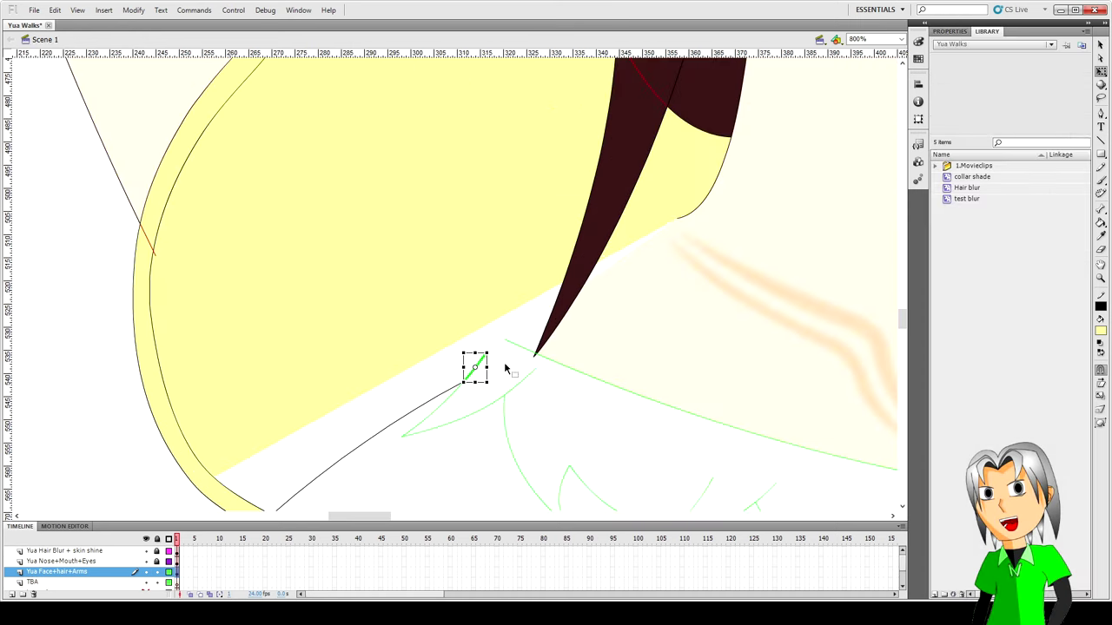
# - Draw a rounded black curve joining the tip of the green frill line to the start of the green collar line
pyautogui.hotkey('ctrl', '=')
pyautogui.click(505, 365)
pyautogui.press('p')
pyautogui.click(479, 257)
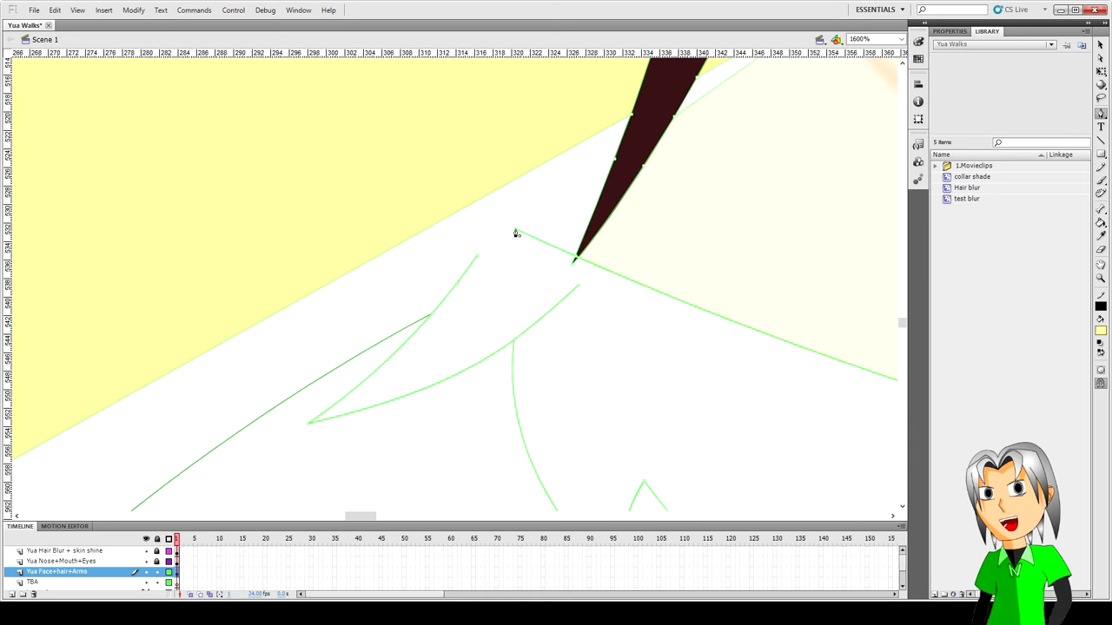
pyautogui.moveTo(530, 244); pyautogui.dragTo(531, 245)
pyautogui.press('v')
pyautogui.click(501, 234)
# - Set the stroke of the new rounded collar curve to 0.10
pyautogui.click(949, 31)
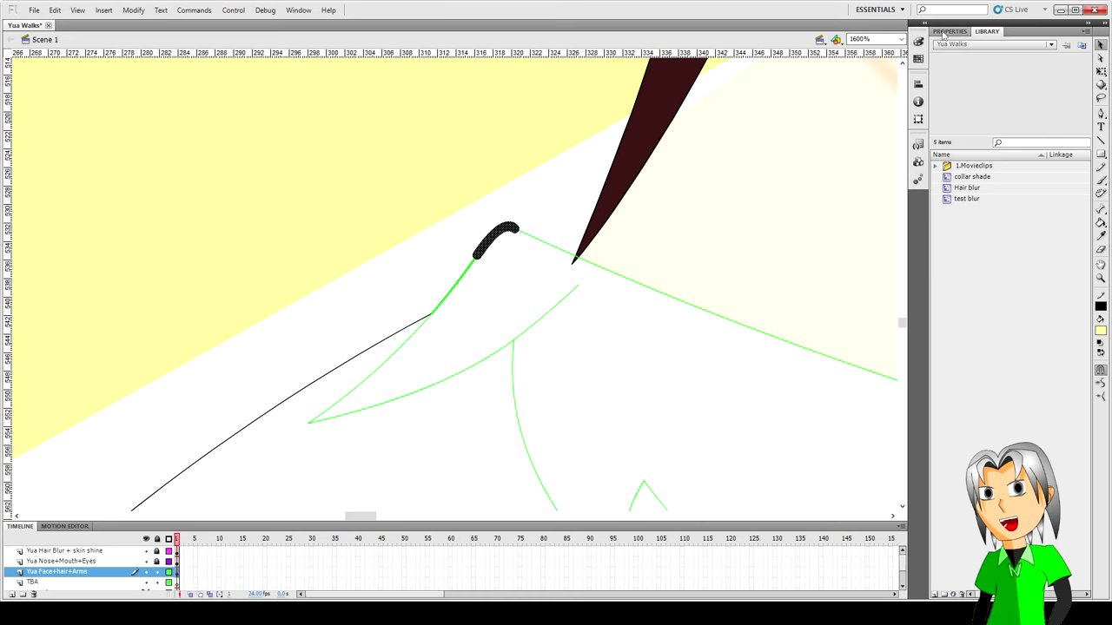
pyautogui.click(1055, 159)
pyautogui.press('Return')
pyautogui.click(519, 233)
# - Try to fill the white gap below the yellow sleeve with light yellow, then undo the attempt
pyautogui.scroll(3, 511, 244)
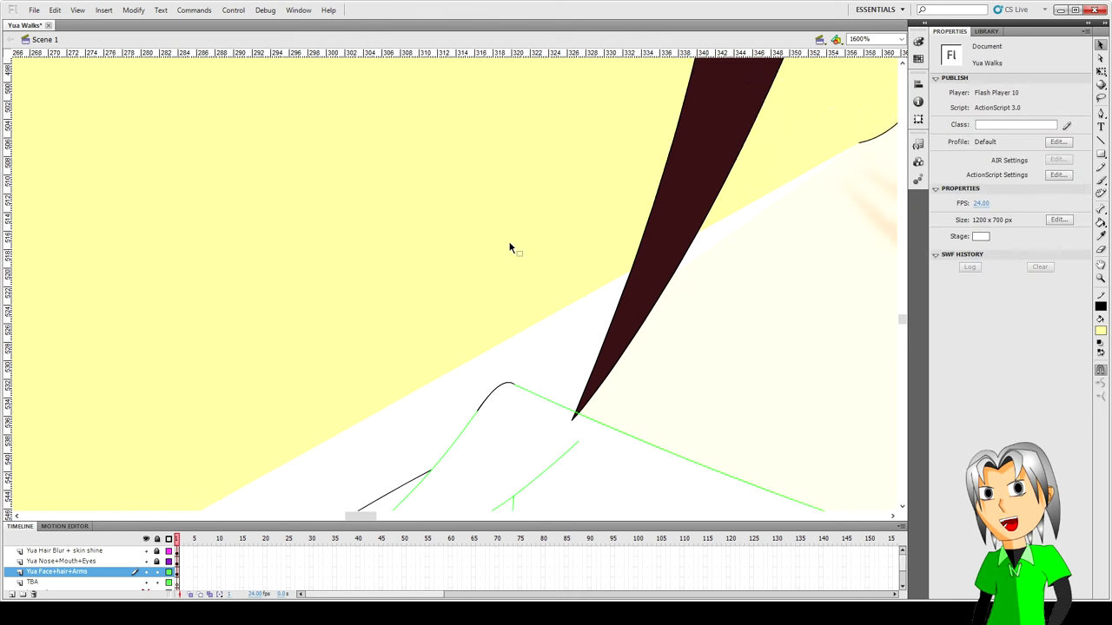
pyautogui.scroll(-2, 513, 244)
pyautogui.scroll(1, 532, 249)
pyautogui.hotkey('ctrl', '-')
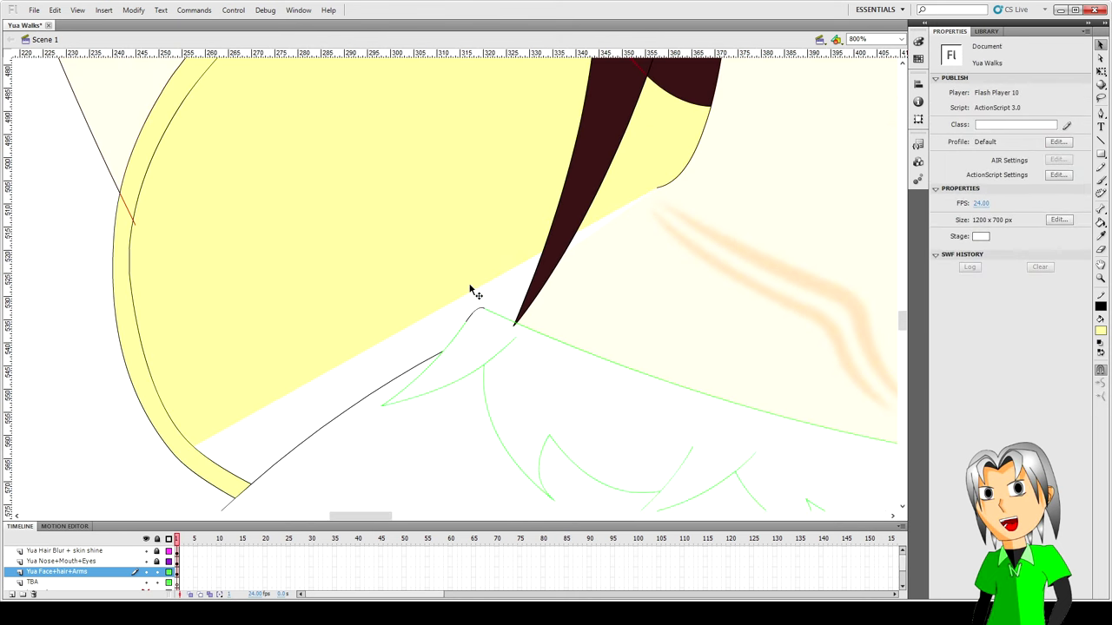
pyautogui.press('k')
pyautogui.click(427, 323)
pyautogui.scroll(1, 490, 269)
pyautogui.hotkey('ctrl', 'z')
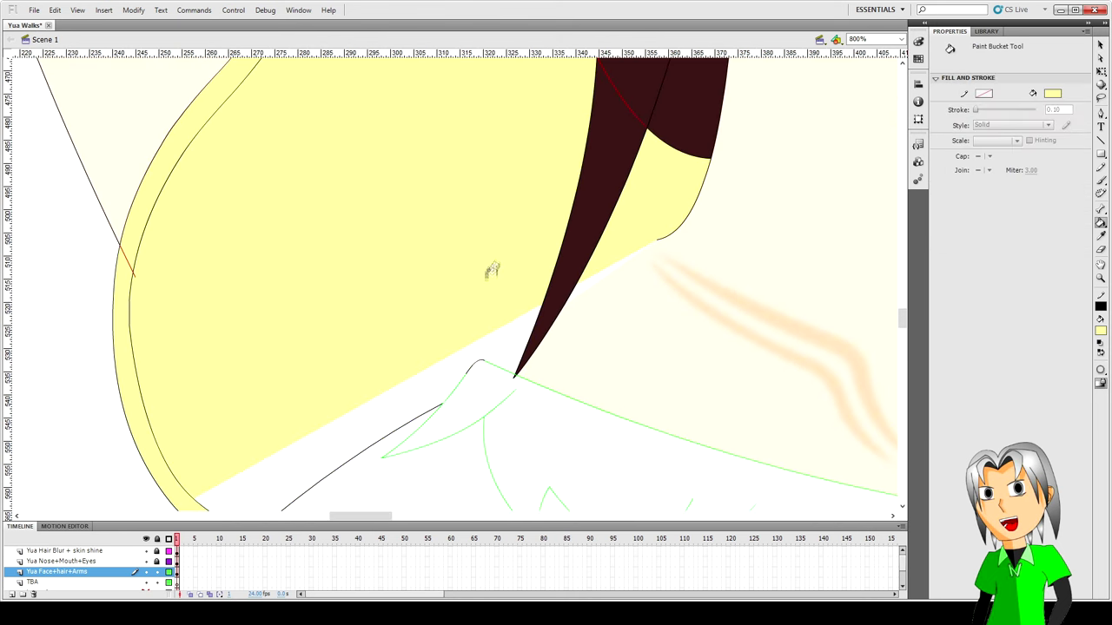
# - Draw a thin black shoulder line from the yellow sleeve's lower edge to the collar tip and fill its adjoining gaps with skin colour and light yellow
pyautogui.press('n')
pyautogui.press('p')
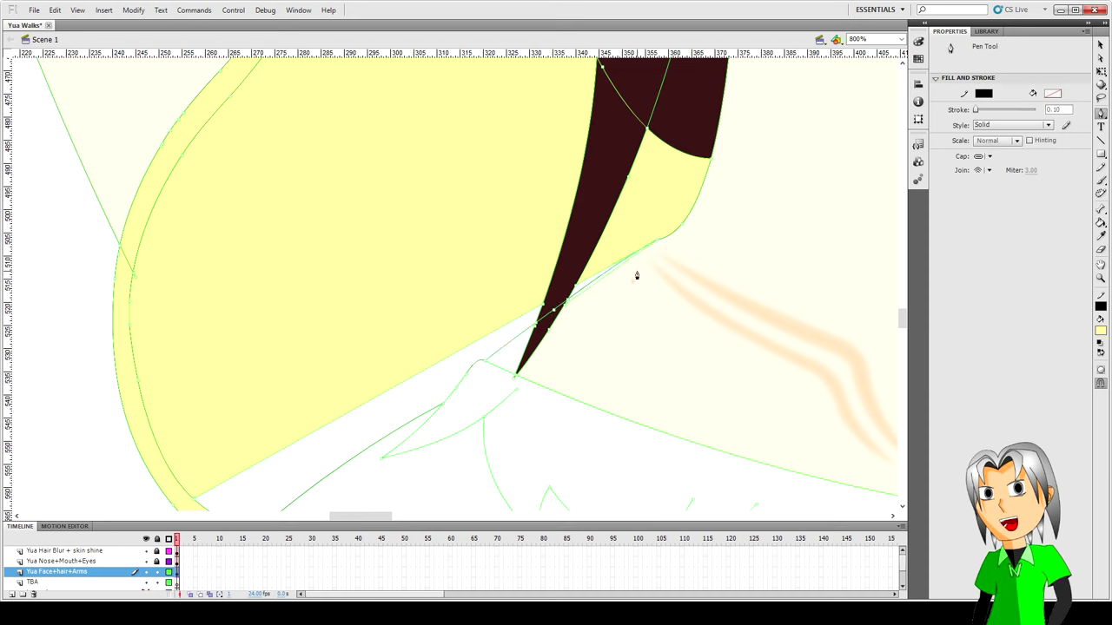
pyautogui.press('v')
pyautogui.press('k')
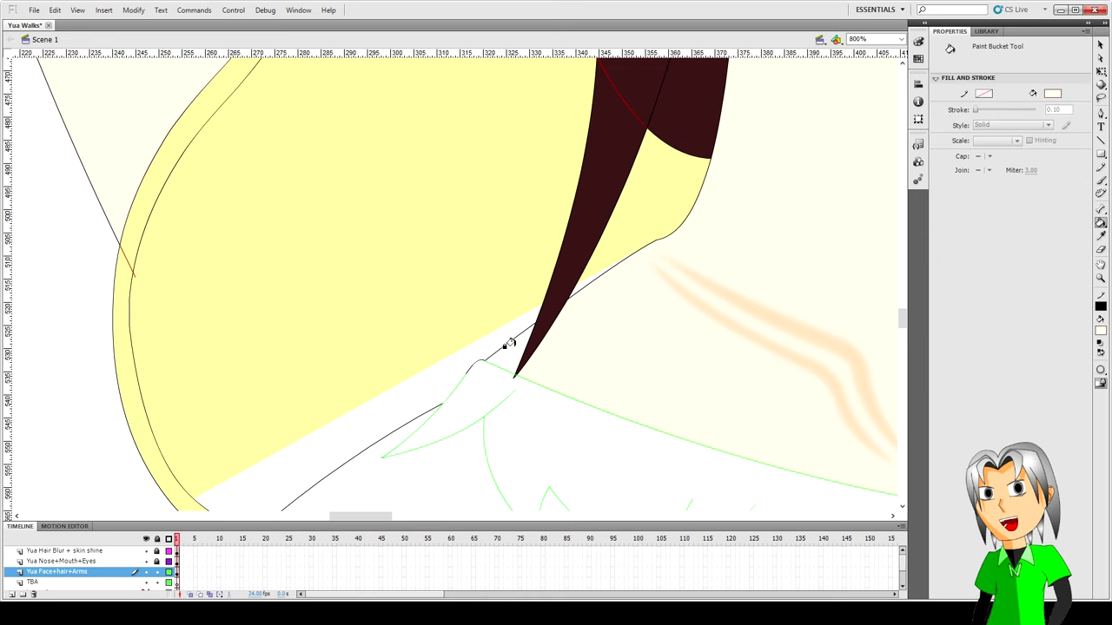
pyautogui.click(506, 339)
pyautogui.press('v')
pyautogui.hotkey('ctrl', '-')
pyautogui.hotkey('ctrl', '-')
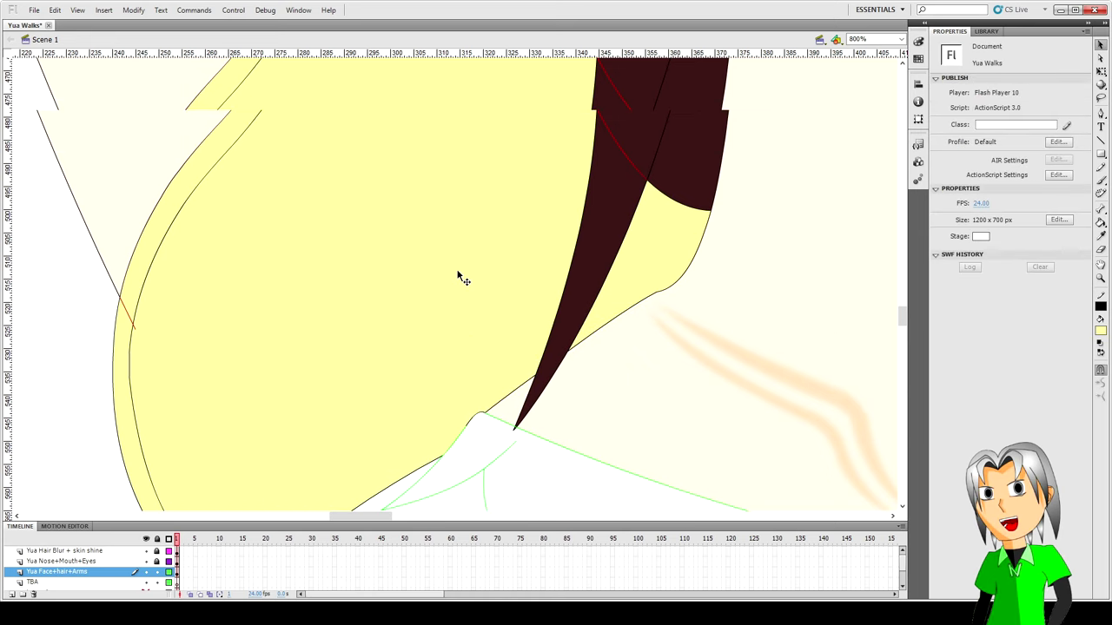
pyautogui.hotkey('ctrl', '=')
pyautogui.hotkey('ctrl', '=')
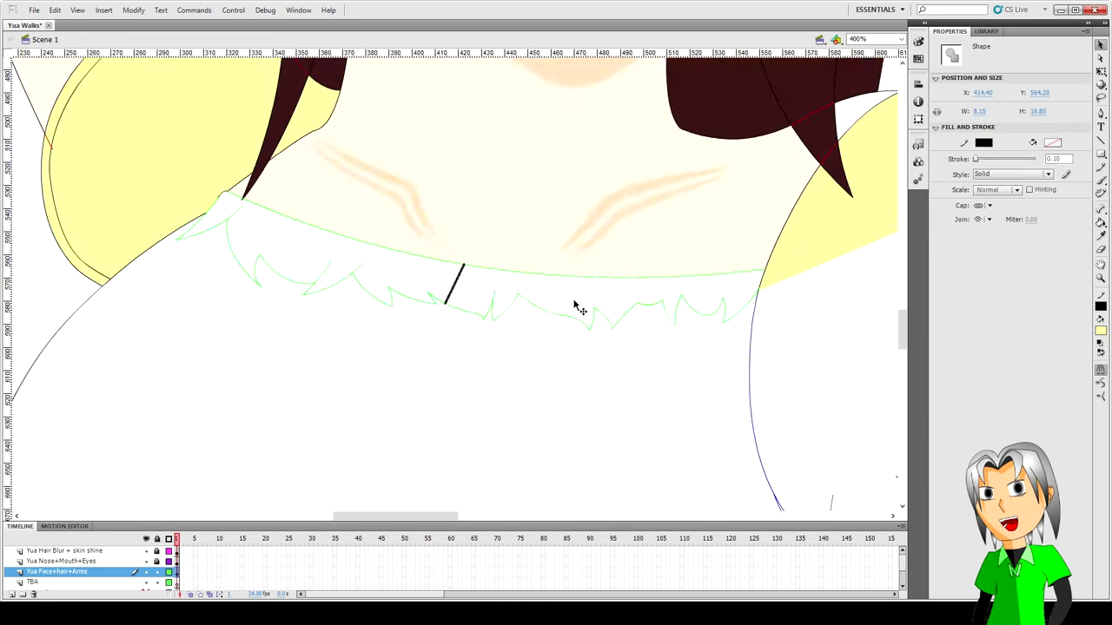
# - Erase a small gap in the long body curve below the sleeve, bow its lower part slightly outward, and rejoin the two pieces
pyautogui.moveTo(406, 517); pyautogui.dragTo(362, 517)
pyautogui.moveTo(380, 461); pyautogui.dragTo(369, 261)
pyautogui.press('e')
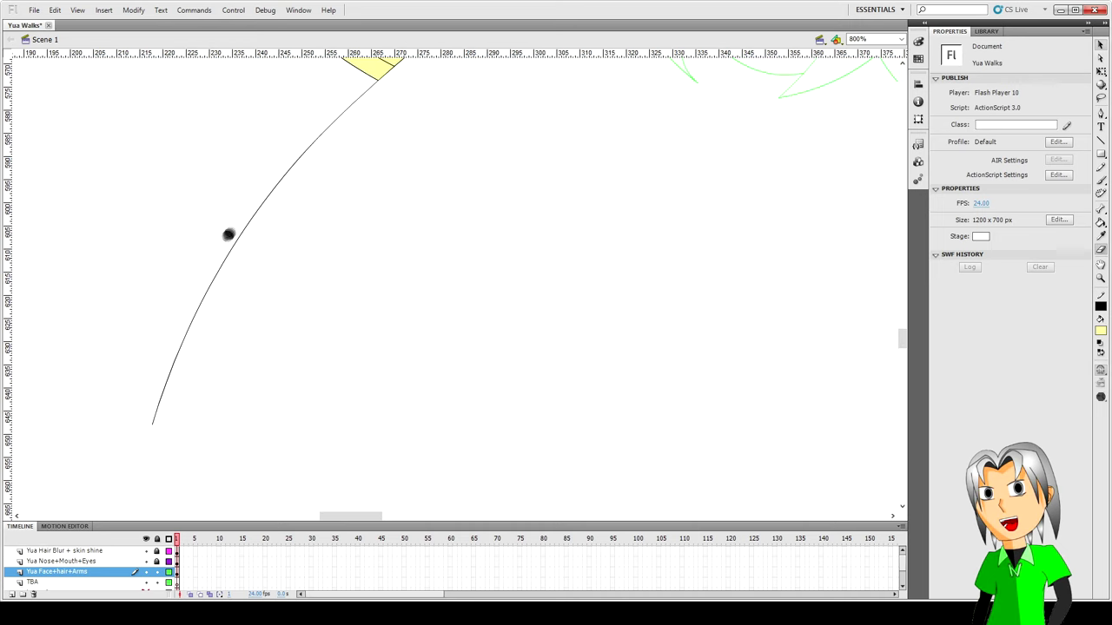
pyautogui.click(254, 215)
pyautogui.press('v')
pyautogui.moveTo(198, 306); pyautogui.dragTo(195, 304)
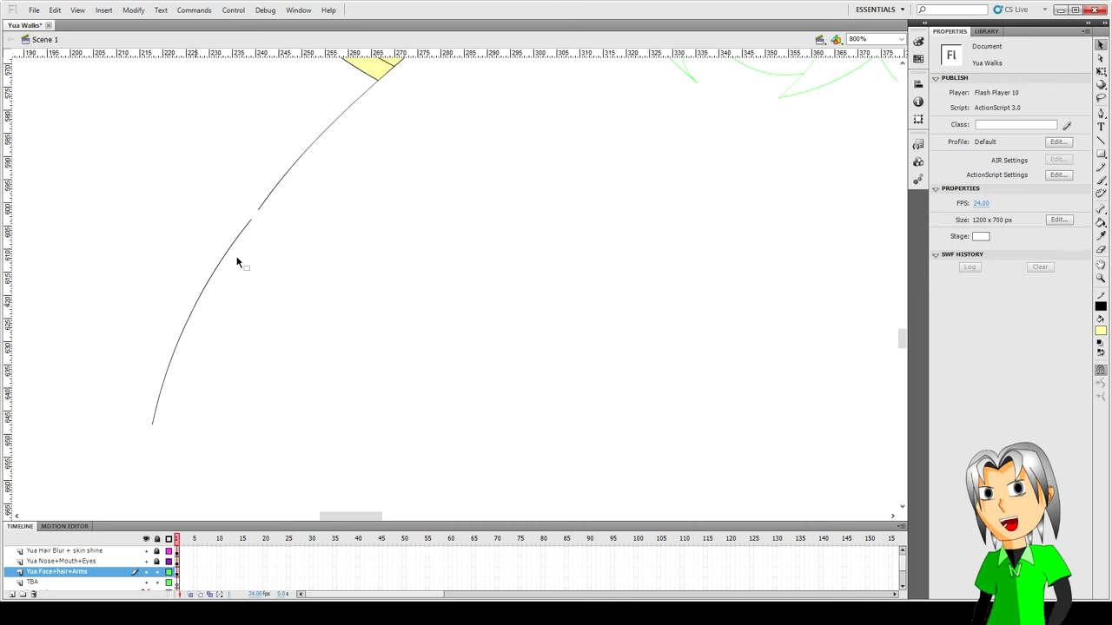
pyautogui.moveTo(250, 222); pyautogui.dragTo(251, 218)
pyautogui.scroll(-5, 154, 429)
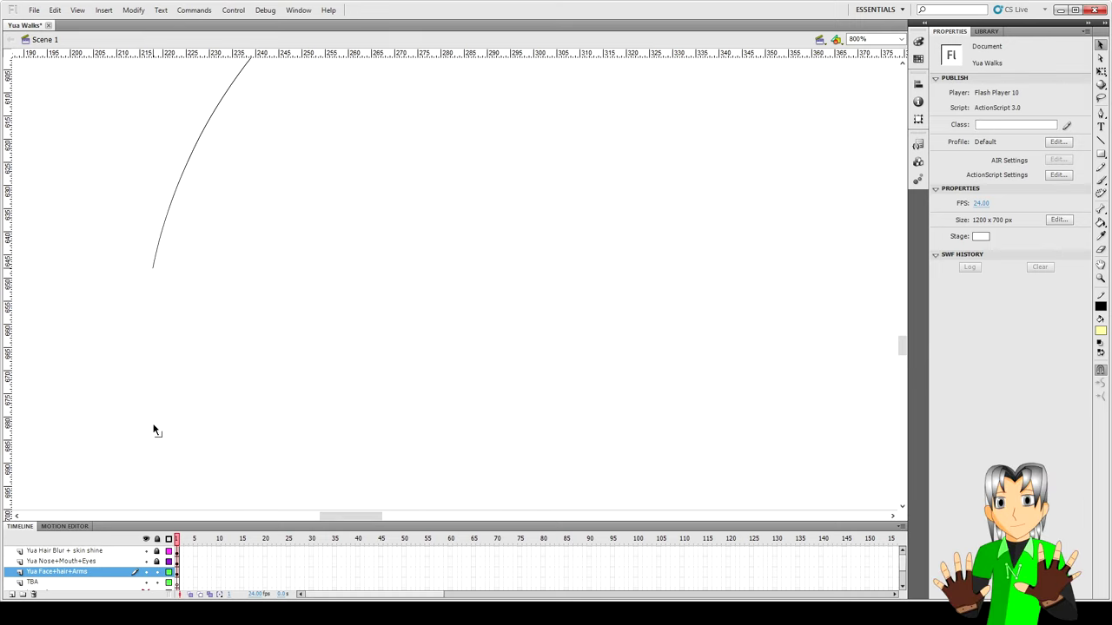
# - Extend the long body curve downward with a line from its lower end to the stage's bottom edge
pyautogui.press('n')
pyautogui.moveTo(152, 417)
pyautogui.mouseDown()
pyautogui.moveTo(153, 162)
pyautogui.moveTo(151, 278)
pyautogui.moveTo(140, 296)
pyautogui.mouseUp()
pyautogui.press('v')
pyautogui.scroll(10, 230, 320)
pyautogui.hotkey('ctrl', '-')
pyautogui.hotkey('ctrl', '-')
pyautogui.hotkey('ctrl', '-')
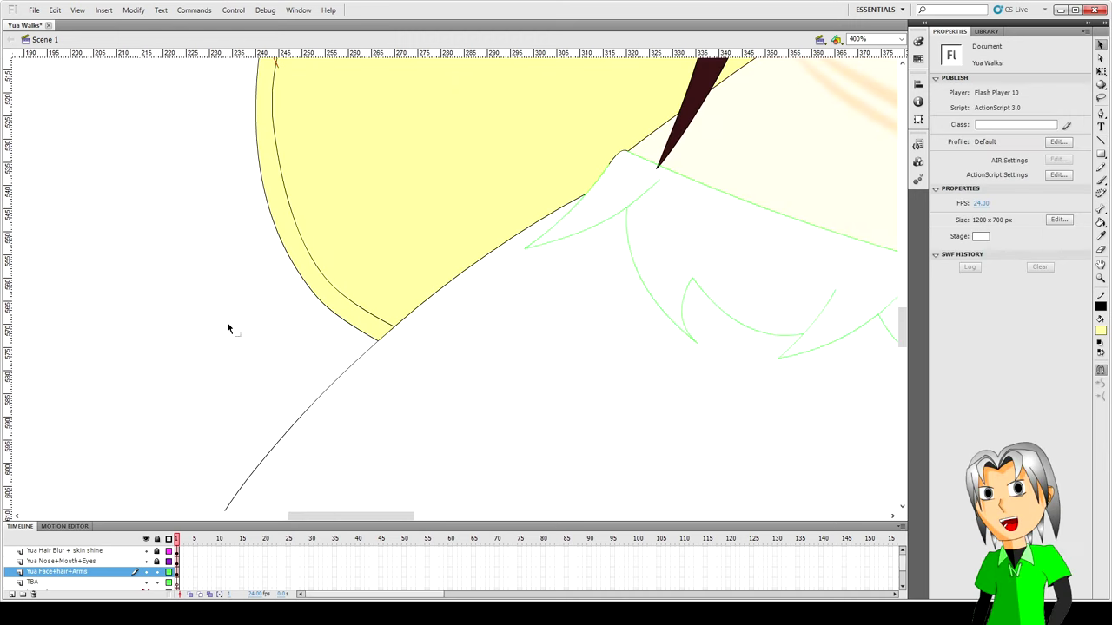
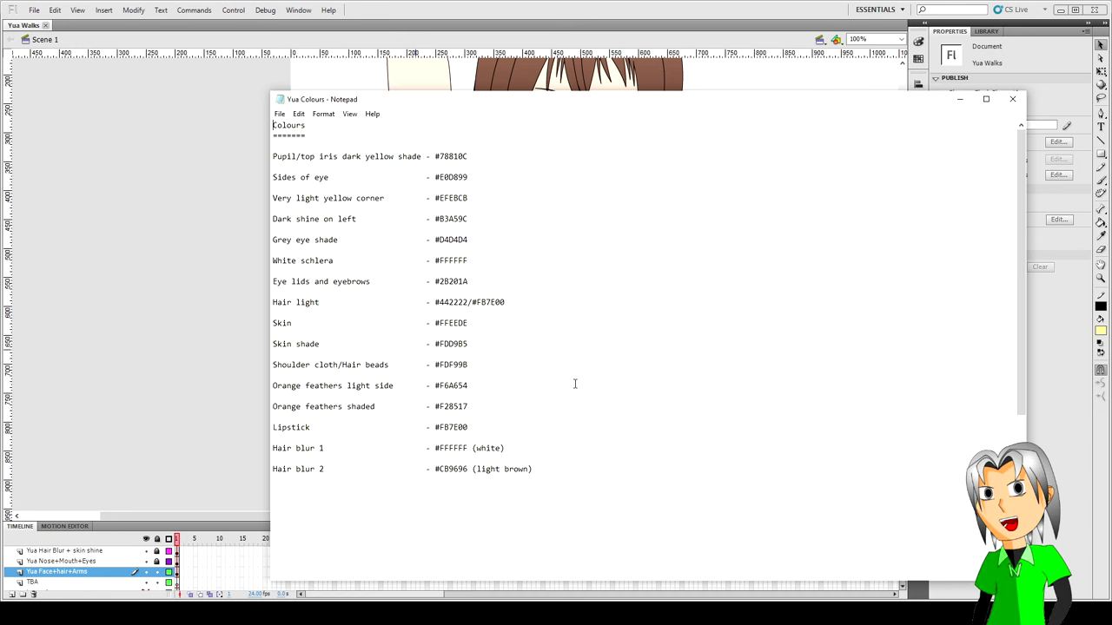
# - Return from the Yua Colours notes to the drawing and draw a small black-outlined light yellow square below the collar frill
pyautogui.click(960, 99)
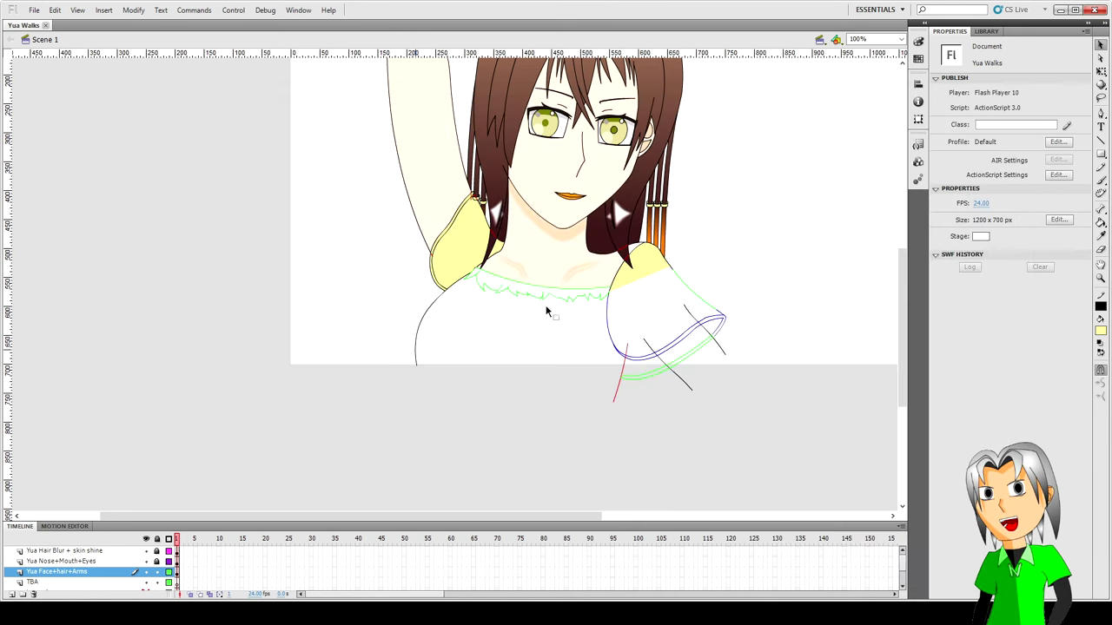
pyautogui.click(558, 298)
pyautogui.hotkey('ctrl', '=')
pyautogui.hotkey('ctrl', '=')
pyautogui.hotkey('ctrl', '=')
pyautogui.click(441, 383)
pyautogui.press('r')
pyautogui.moveTo(441, 380); pyautogui.dragTo(506, 446)
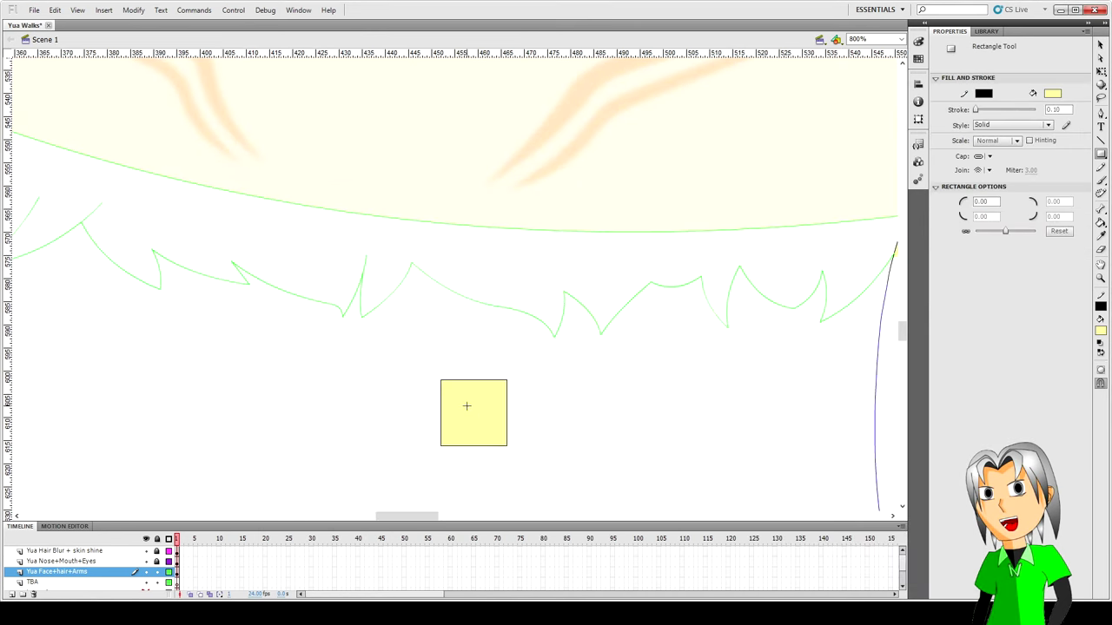
# - Set the small square's fill to the copied light orange feather colour #F6A654
pyautogui.press('v')
pyautogui.click(467, 406)
pyautogui.click(1100, 331)
pyautogui.click(970, 344)
pyautogui.hotkey('ctrl', 'v')
pyautogui.press('Return')
pyautogui.click(489, 366)
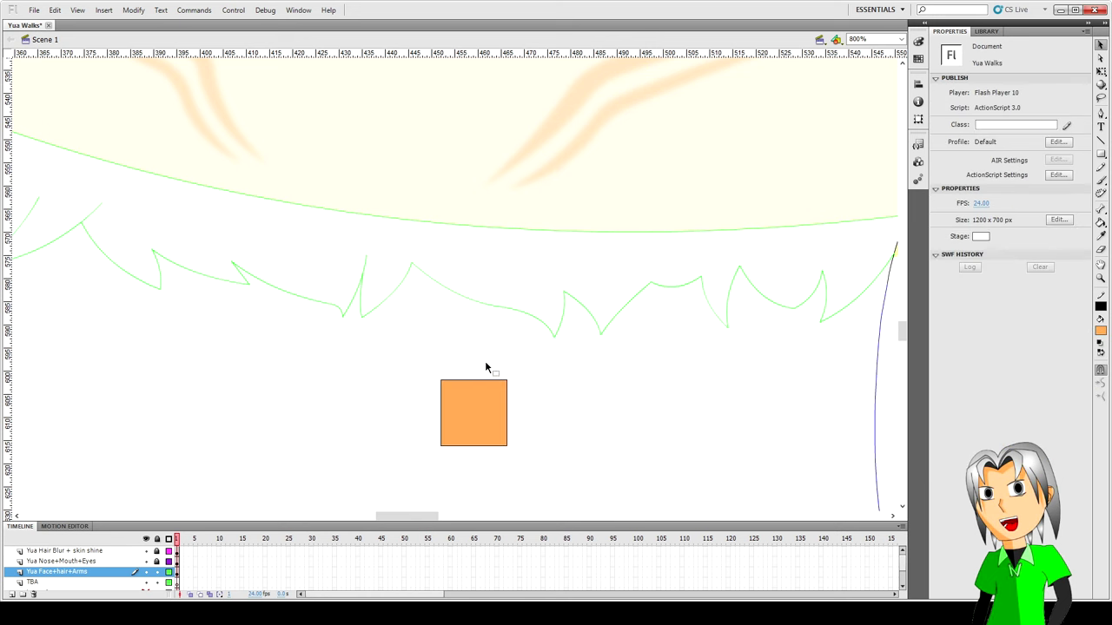
# - Fill the collar frill with the light orange feather colour and delete the small colour square
pyautogui.scroll(1, 489, 365)
pyautogui.press('k')
pyautogui.click(495, 323)
pyautogui.press('v')
pyautogui.doubleClick(478, 469)
pyautogui.press('Delete')
pyautogui.hotkey('ctrl', '-')
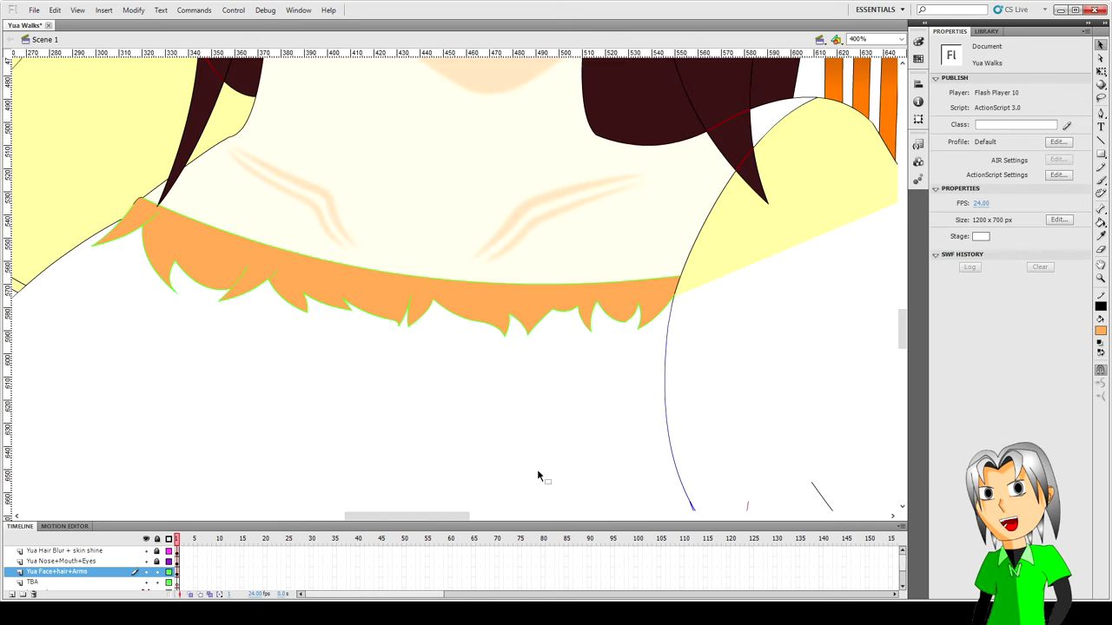
# - Change the whole collar frill outline to black and sample the skin colour from the chest as the fill colour
pyautogui.click(498, 303)
pyautogui.click(985, 143)
pyautogui.click(923, 175)
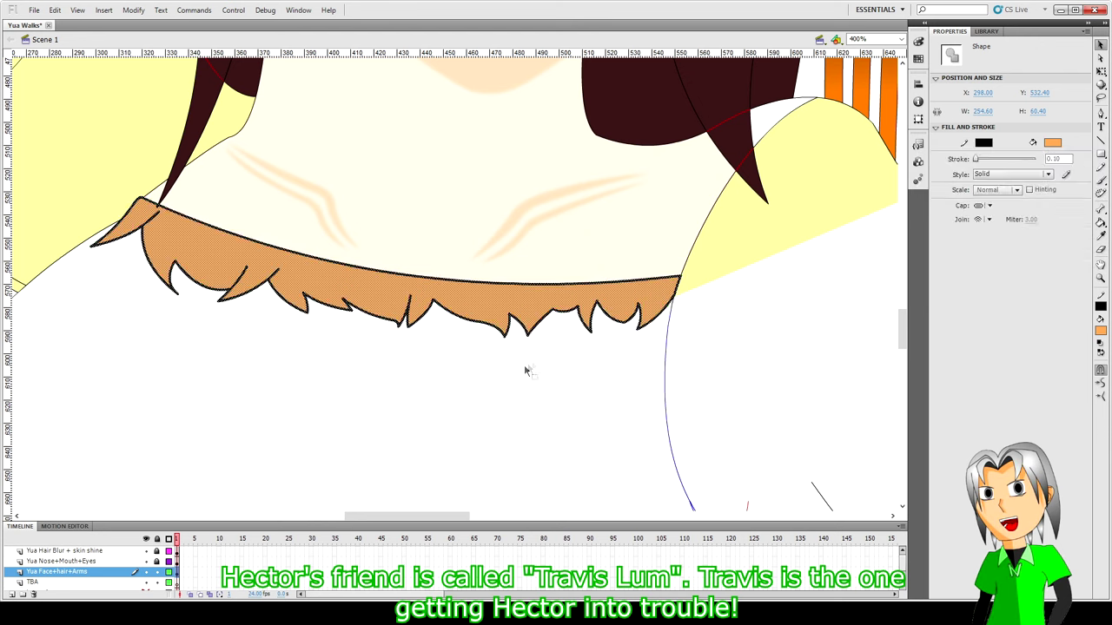
pyautogui.click(552, 365)
pyautogui.scroll(1, 553, 368)
pyautogui.press('i')
pyautogui.click(689, 255)
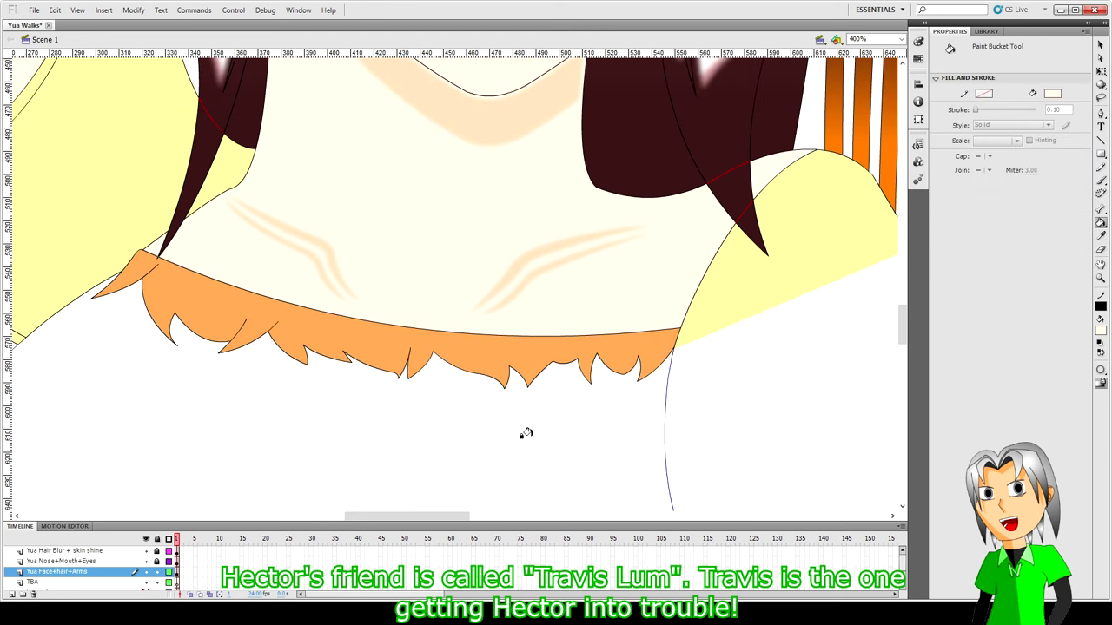
# - Draw a slightly bowed line about 106 px high from the body curve just below the sleeve down into the dress
pyautogui.press('v')
pyautogui.hotkey('ctrl', '-')
pyautogui.hotkey('ctrl', '-')
pyautogui.hotkey('ctrl', '=')
pyautogui.hotkey('ctrl', '=')
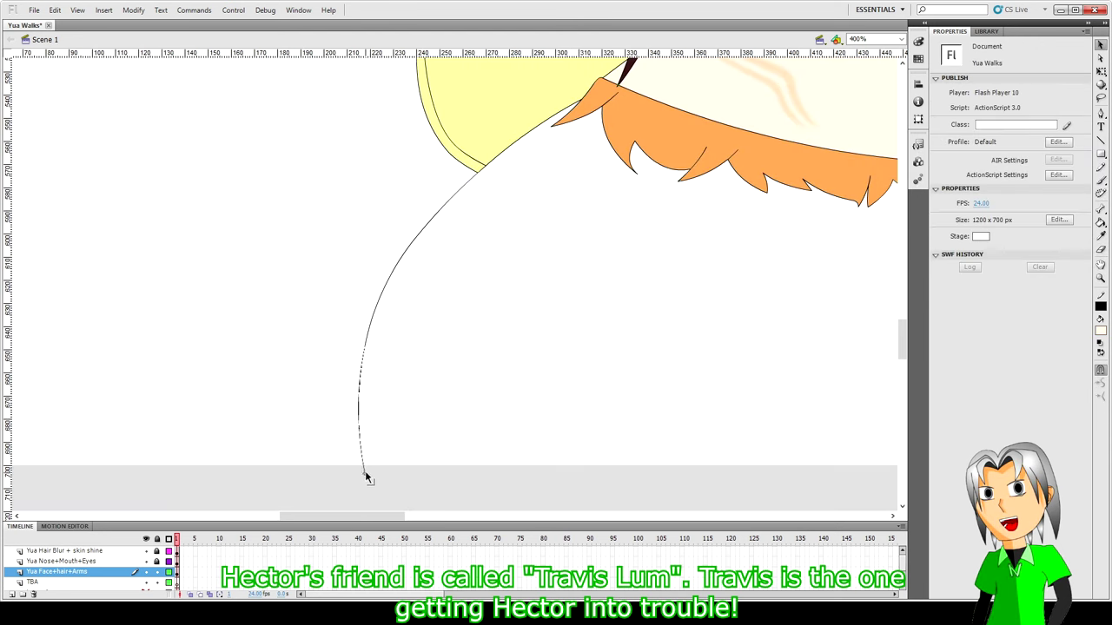
pyautogui.press('n')
pyautogui.moveTo(455, 194)
pyautogui.mouseDown()
pyautogui.moveTo(425, 450)
pyautogui.moveTo(432, 439)
pyautogui.mouseUp()
pyautogui.press('v')
pyautogui.moveTo(444, 337); pyautogui.dragTo(435, 333)
pyautogui.click(434, 335)
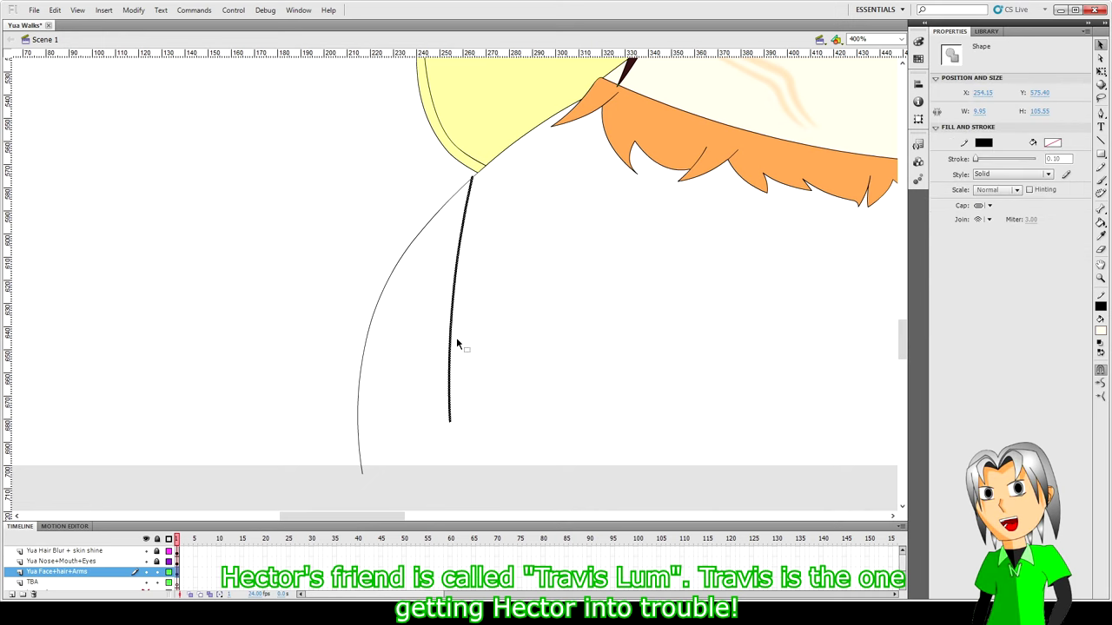
pyautogui.press('Escape')
# - Draw a sagging curve from the bowed line's lower end and a second curve rising from it toward the frill
pyautogui.hotkey('ctrl', '-')
pyautogui.press('n')
pyautogui.moveTo(452, 354)
pyautogui.mouseDown()
pyautogui.moveTo(520, 378)
pyautogui.moveTo(503, 368)
pyautogui.moveTo(600, 260)
pyautogui.mouseUp()
pyautogui.press('v')
pyautogui.press('n')
pyautogui.press('v')
pyautogui.hotkey('ctrl', 'z')
pyautogui.click(454, 290)
pyautogui.hotkey('ctrl', '=')
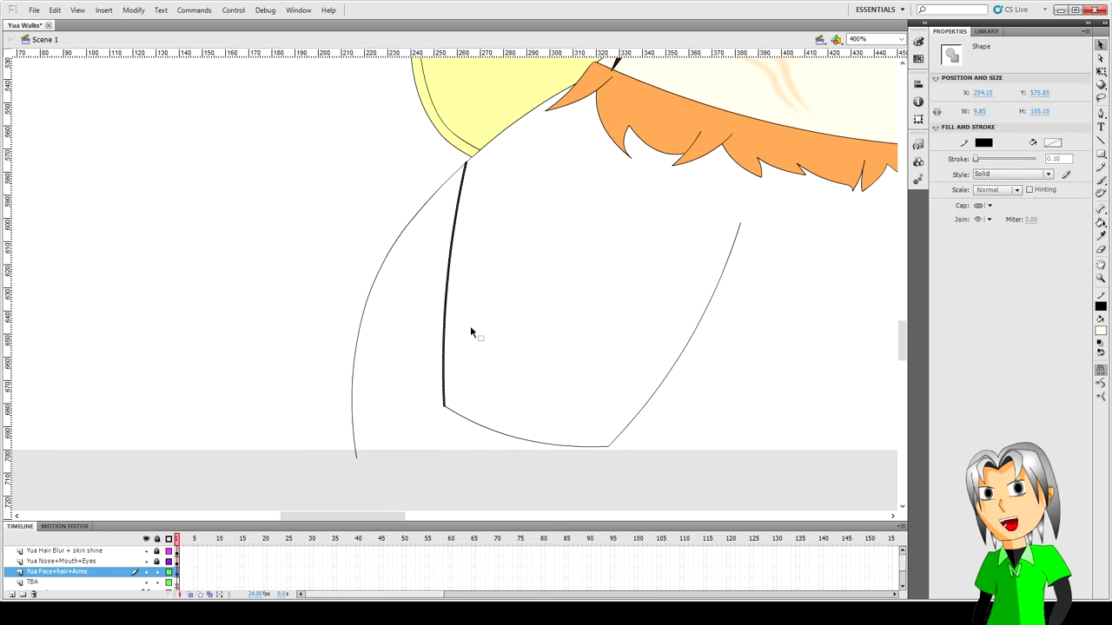
# - Move the sagging lower curve of the dress panel straight up
pyautogui.press('q')
pyautogui.click(508, 363)
pyautogui.click(501, 433)
pyautogui.hotkey('shift', 'Up')
pyautogui.hotkey('shift', 'Up')
pyautogui.hotkey('shift', 'Up')
pyautogui.hotkey('shift', 'Up')
pyautogui.hotkey('shift', 'Up')
pyautogui.hotkey('shift', 'Up')
pyautogui.hotkey('shift', 'Up')
pyautogui.hotkey('shift', 'Up')
pyautogui.hotkey('shift', 'Up')
pyautogui.click(564, 308)
# - Shorten the rising curve of the dress panel to meet the lower curve and make it narrower
pyautogui.click(680, 356)
pyautogui.moveTo(675, 447); pyautogui.dragTo(675, 395)
pyautogui.click(695, 356)
pyautogui.click(692, 311)
pyautogui.moveTo(741, 309); pyautogui.dragTo(700, 309)
pyautogui.click(600, 261)
# - Replace the panel's left side line with a new bowed line joining the lower curve's left end to the body curve
pyautogui.click(462, 178)
pyautogui.press('Delete')
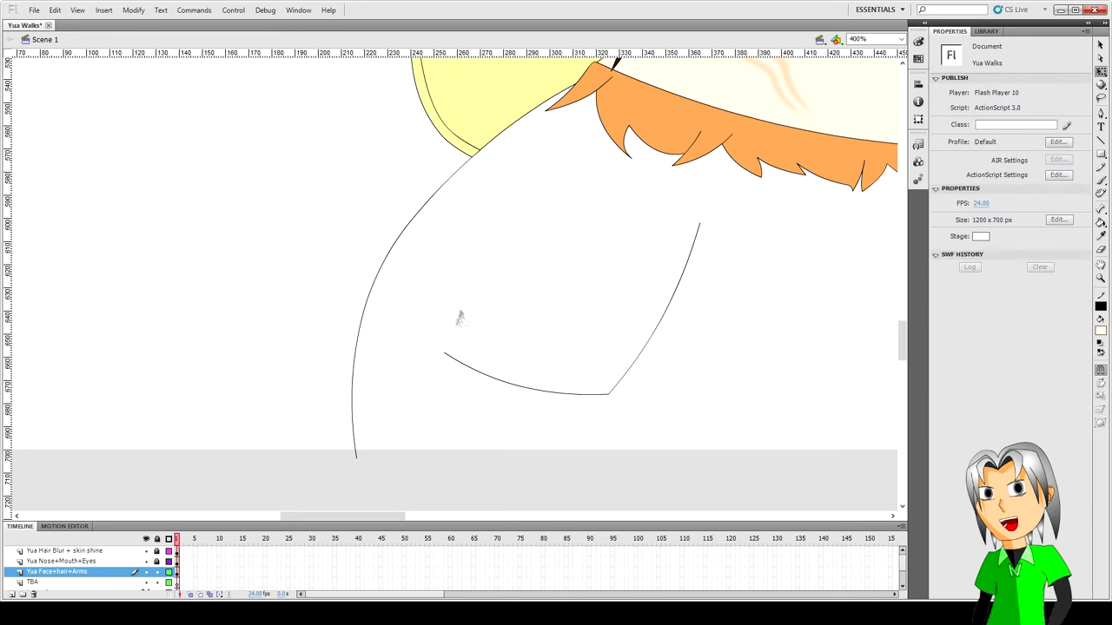
pyautogui.press('n')
pyautogui.moveTo(444, 352); pyautogui.dragTo(459, 171)
pyautogui.press('v')
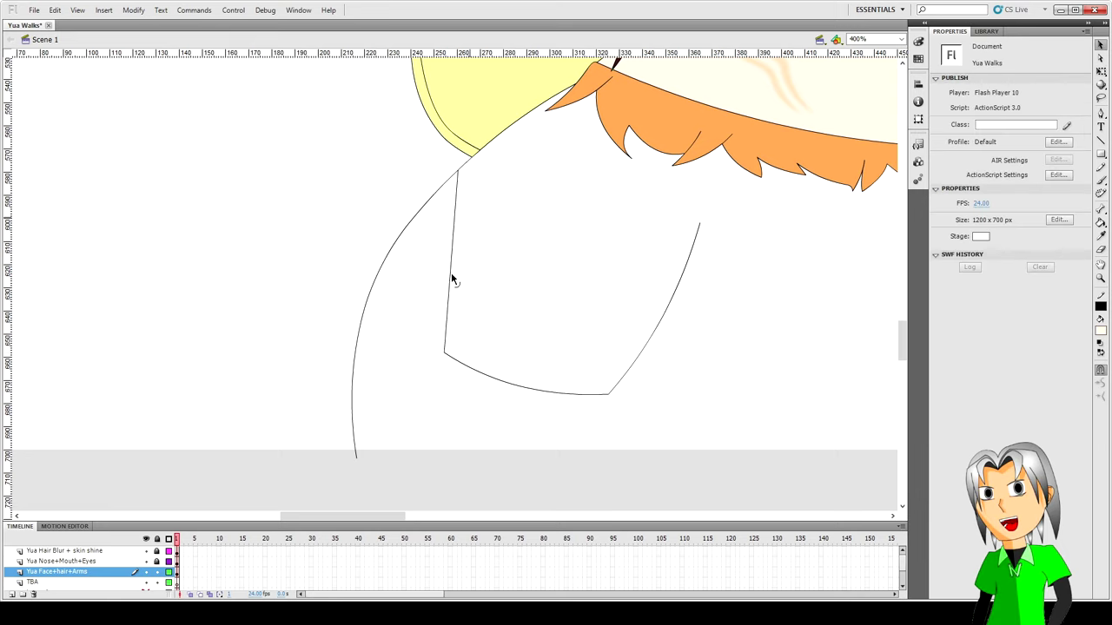
pyautogui.moveTo(444, 353); pyautogui.dragTo(449, 359)
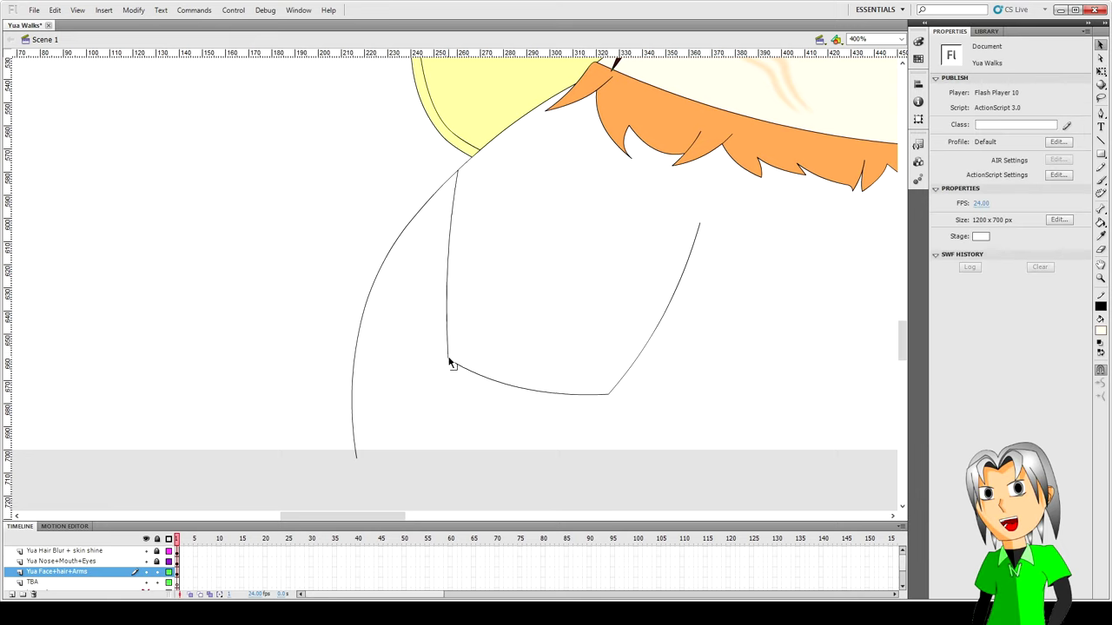
# - Shift the upper end of the panel's left side line slightly left along the body curve
pyautogui.click(462, 201)
pyautogui.click(461, 185)
pyautogui.press('q')
pyautogui.click(455, 189)
pyautogui.moveTo(453, 171); pyautogui.dragTo(453, 173)
pyautogui.click(466, 184)
pyautogui.scroll(3, 583, 276)
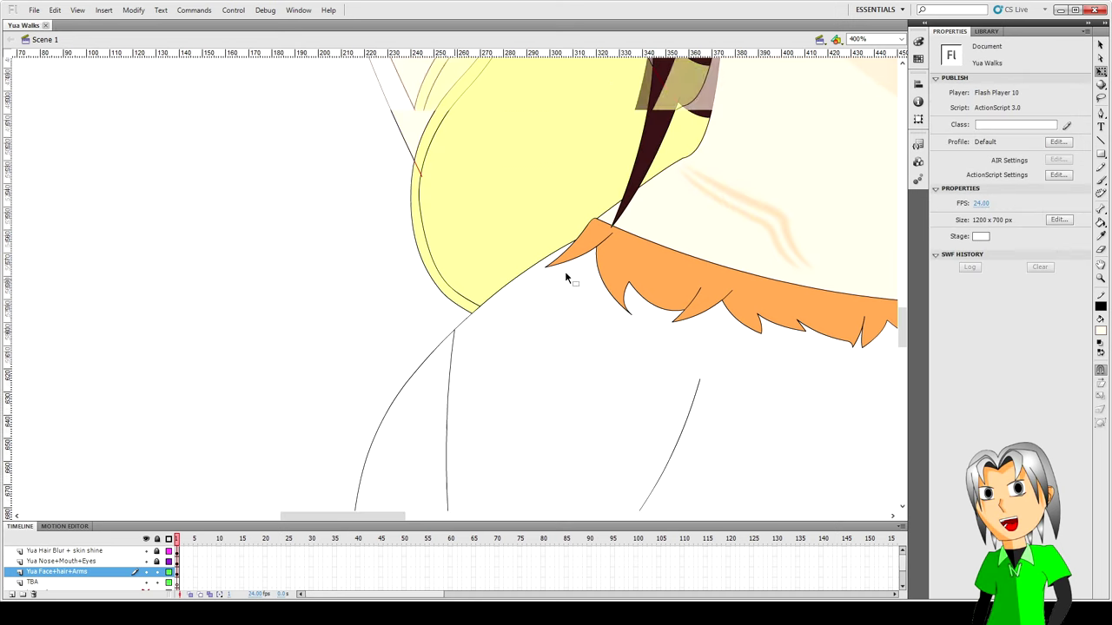
# - Nudge the panel's lower right corner outward and stretch the rising curve's upper end toward the frill
pyautogui.scroll(-2, 558, 303)
pyautogui.moveTo(608, 446); pyautogui.dragTo(612, 448)
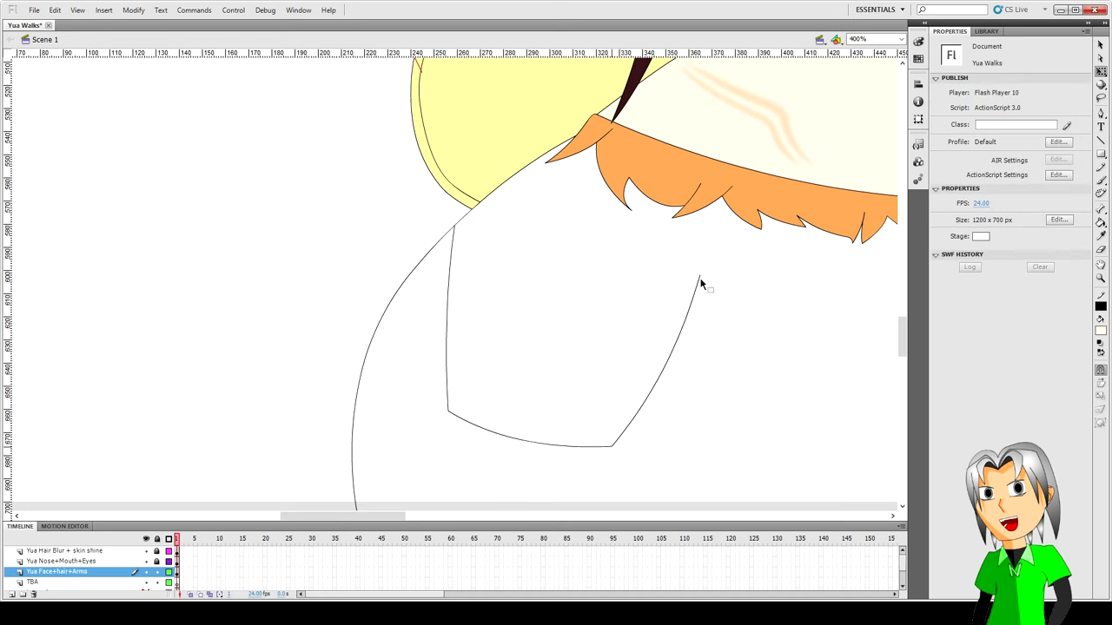
pyautogui.moveTo(700, 277); pyautogui.dragTo(713, 267)
pyautogui.moveTo(713, 266); pyautogui.dragTo(712, 266)
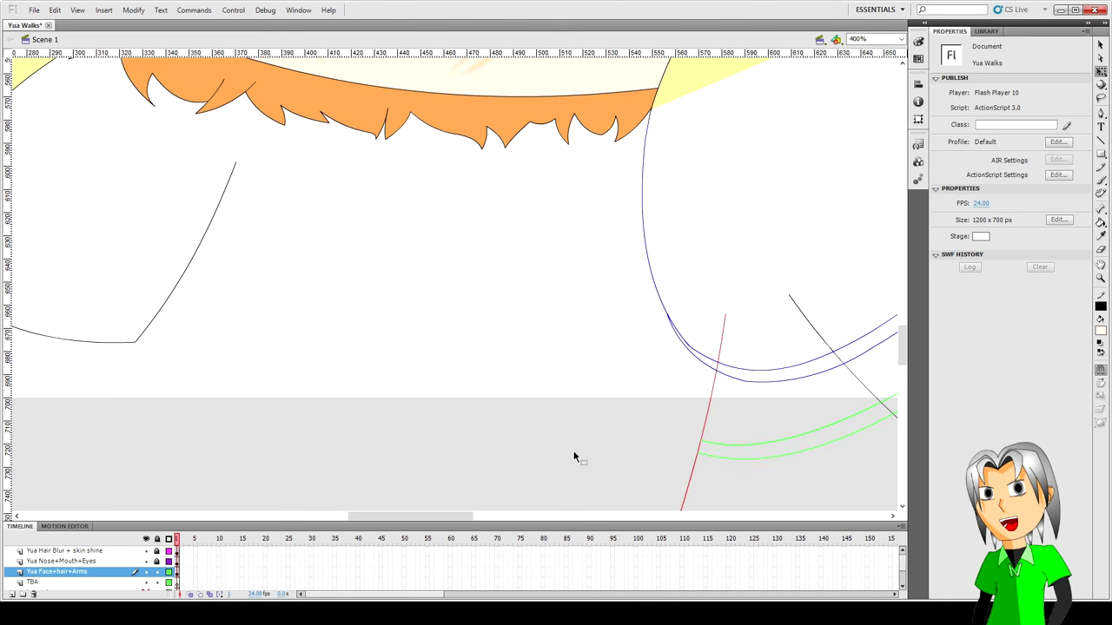
# - Draw a bowed black line from the blue outline of the right sleeve down past the stage's bottom edge
pyautogui.press('n')
pyautogui.moveTo(573, 452); pyautogui.dragTo(643, 232)
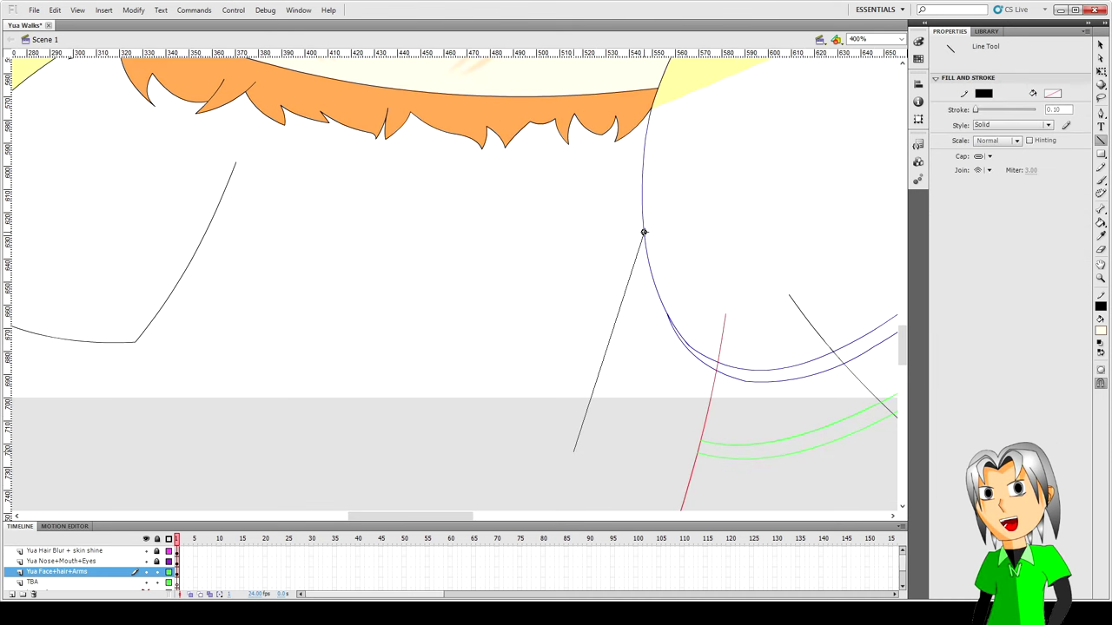
pyautogui.press('v')
pyautogui.scroll(4, 475, 312)
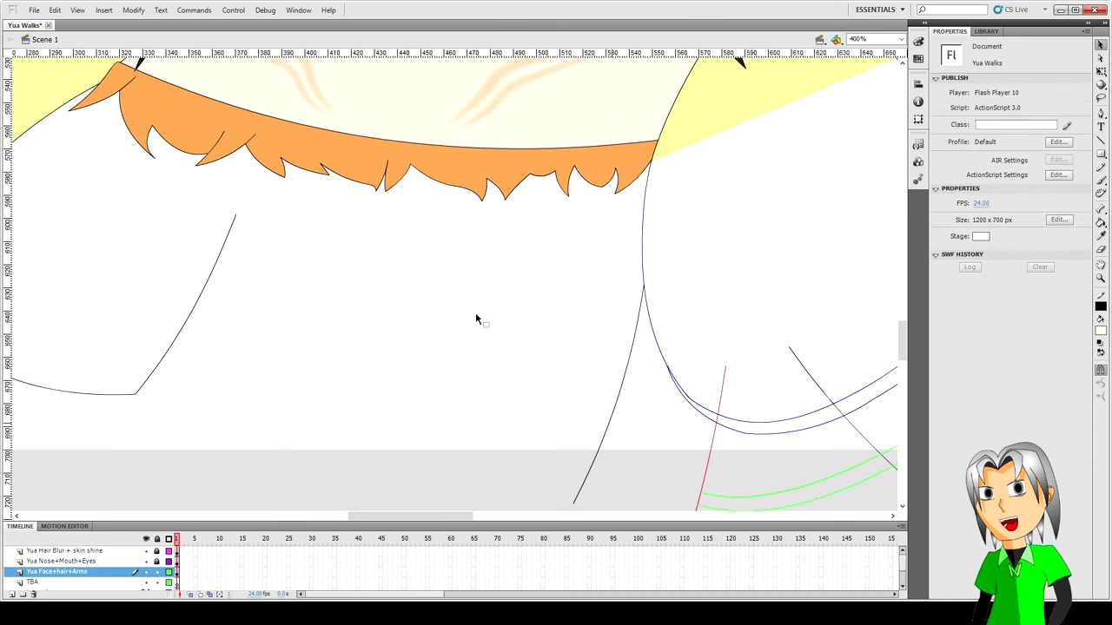
# - Reshape the panel's rising curve by moving its upper end right and up toward the frill and bowing it slightly
pyautogui.scroll(1, 447, 435)
pyautogui.moveTo(421, 515); pyautogui.dragTo(406, 515)
pyautogui.moveTo(341, 284); pyautogui.dragTo(360, 272)
pyautogui.moveTo(243, 463); pyautogui.dragTo(247, 463)
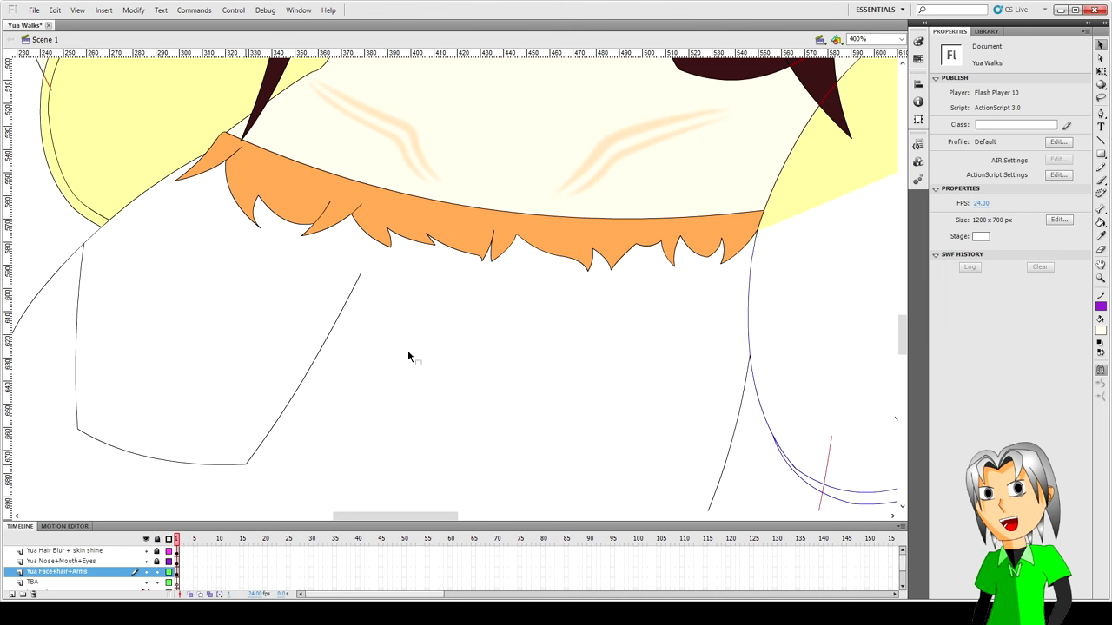
pyautogui.scroll(-3, 409, 353)
pyautogui.moveTo(360, 220); pyautogui.dragTo(393, 228)
pyautogui.moveTo(314, 330); pyautogui.dragTo(315, 337)
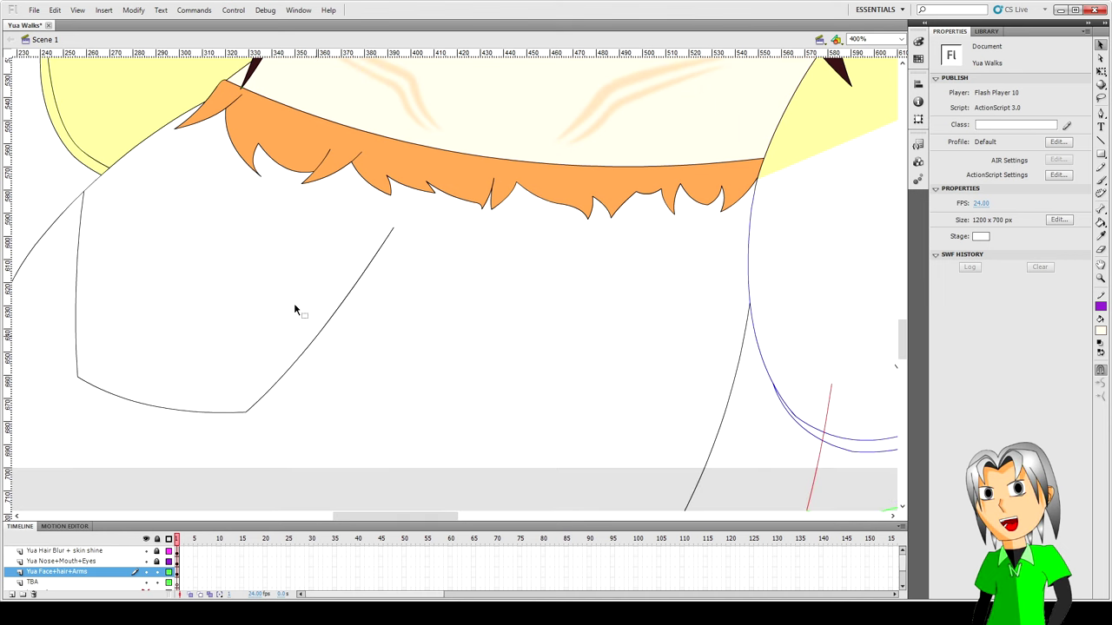
# - Draw a short, slightly curved purple line down from the frill and attach the rising panel curve's upper end to it
pyautogui.press('n')
pyautogui.moveTo(402, 251)
pyautogui.mouseDown()
pyautogui.moveTo(395, 180)
pyautogui.moveTo(402, 215)
pyautogui.mouseUp()
pyautogui.press('v')
pyautogui.click(401, 217)
pyautogui.click(401, 265)
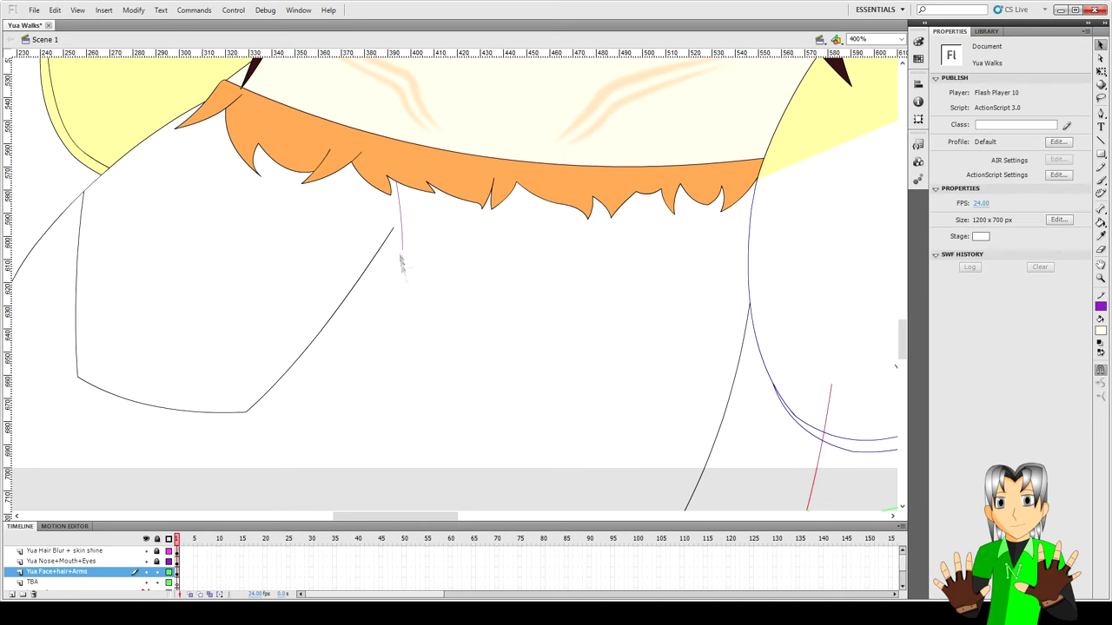
pyautogui.click(402, 223)
pyautogui.press('Right')
pyautogui.click(439, 239)
pyautogui.moveTo(394, 229); pyautogui.dragTo(404, 221)
pyautogui.hotkey('ctrl', '-')
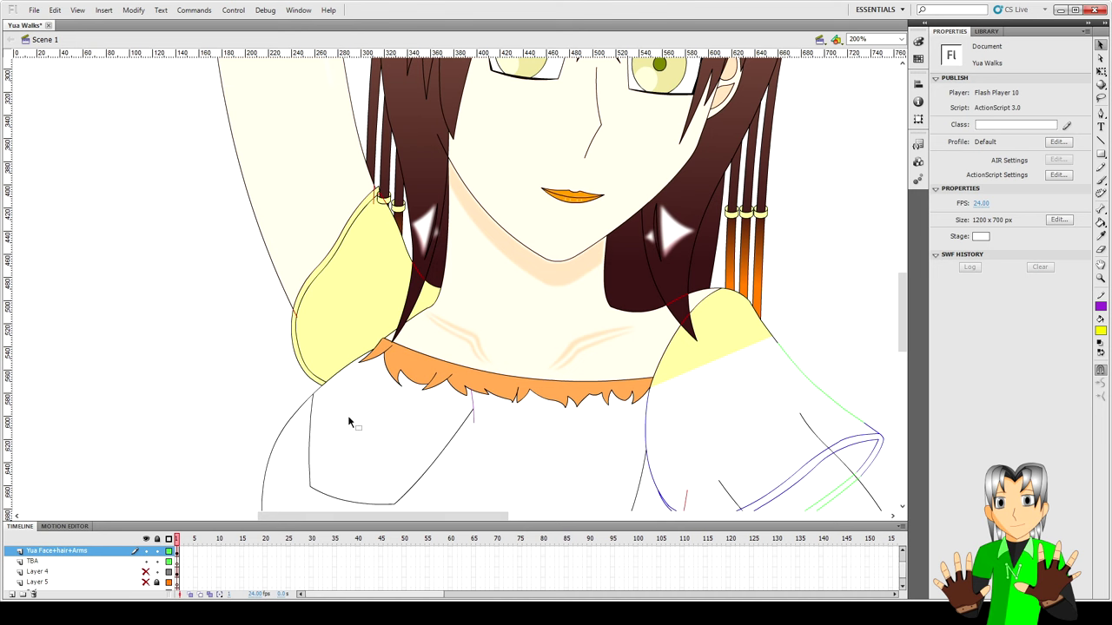
# - Draw a small square inside the dress panel and fill it with the light yellow dress colour #FDFF06 from the Yua Colours notes
pyautogui.press('r')
pyautogui.moveTo(349, 408); pyautogui.dragTo(361, 435)
pyautogui.hotkey('alt', 'Tab')
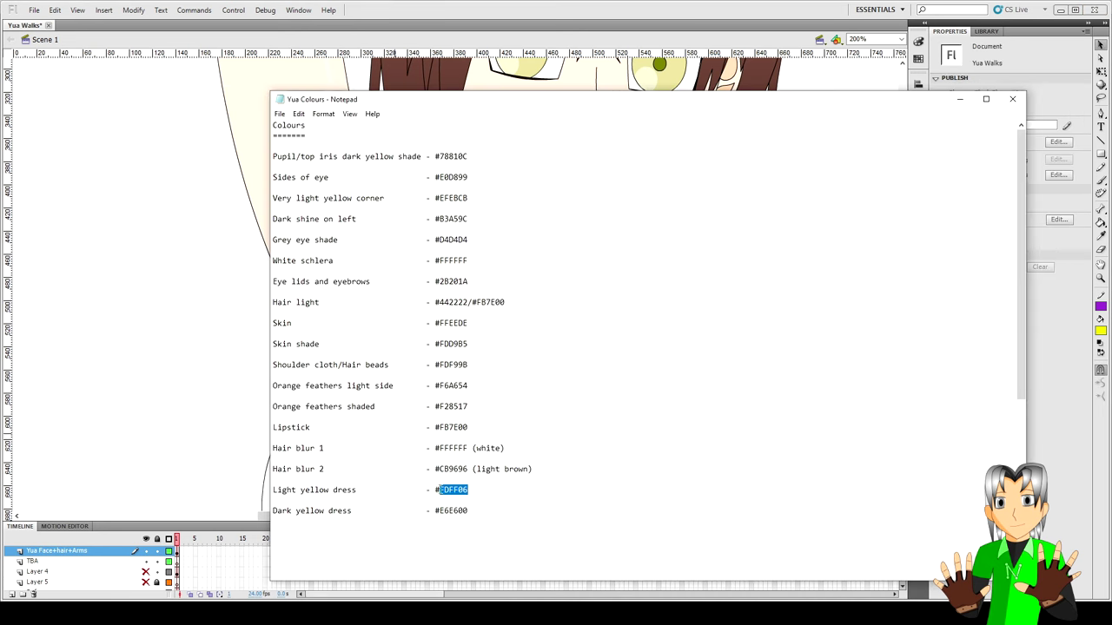
pyautogui.click(959, 99)
pyautogui.press('k')
pyautogui.click(1052, 93)
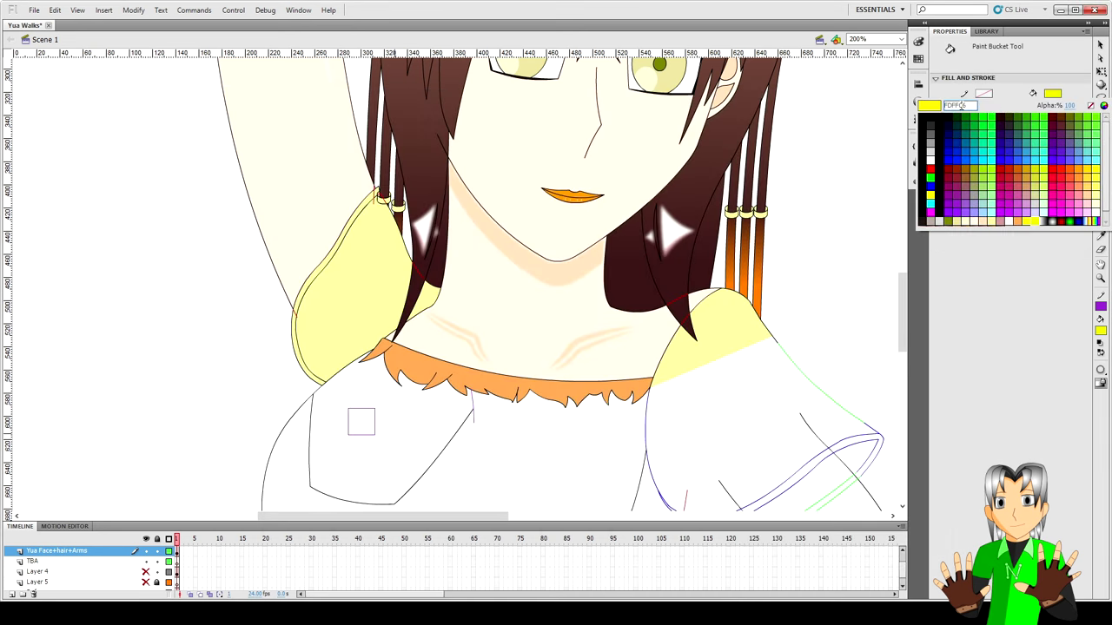
pyautogui.click(368, 424)
# - Draw a purple line from the panel's lower left corner to the outer body curve, closing off the narrow side area
pyautogui.press('v')
pyautogui.scroll(-3, 410, 417)
pyautogui.doubleClick(375, 268)
pyautogui.moveTo(374, 267)
pyautogui.mouseDown()
pyautogui.moveTo(467, 287)
pyautogui.moveTo(298, 322)
pyautogui.moveTo(310, 330)
pyautogui.mouseUp()
pyautogui.press('Delete')
pyautogui.press('n')
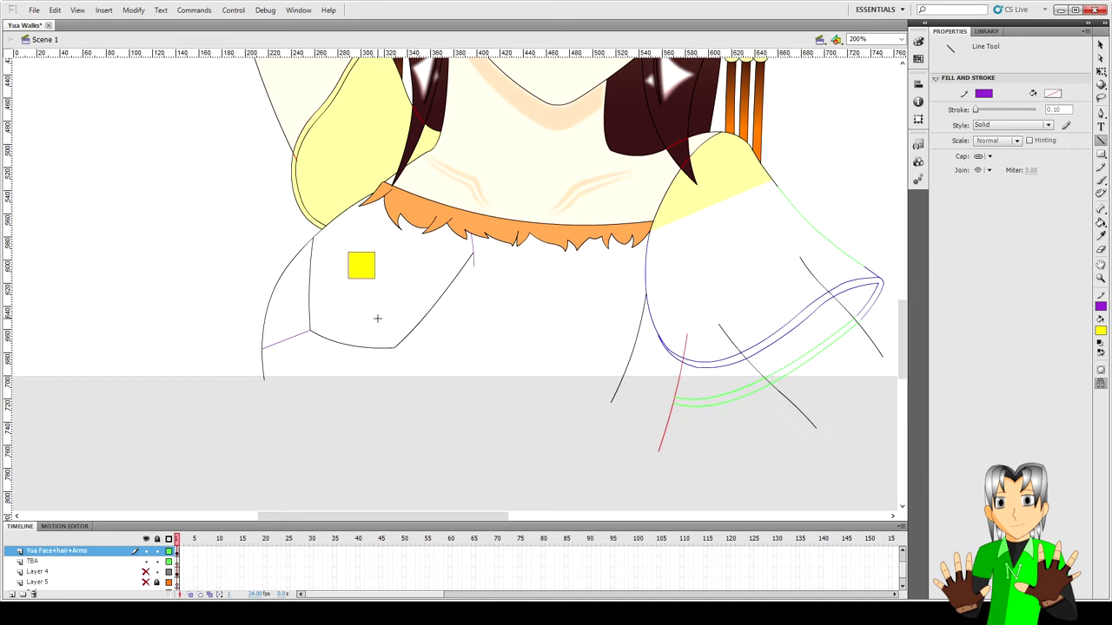
# - Copy the dark yellow dress code E6E600 from the Yua Colours notes in Notepad and return to the drawing
pyautogui.press('v')
pyautogui.hotkey('alt', 'Tab')
pyautogui.moveTo(468, 510); pyautogui.dragTo(442, 511)
pyautogui.hotkey('ctrl', 'c')
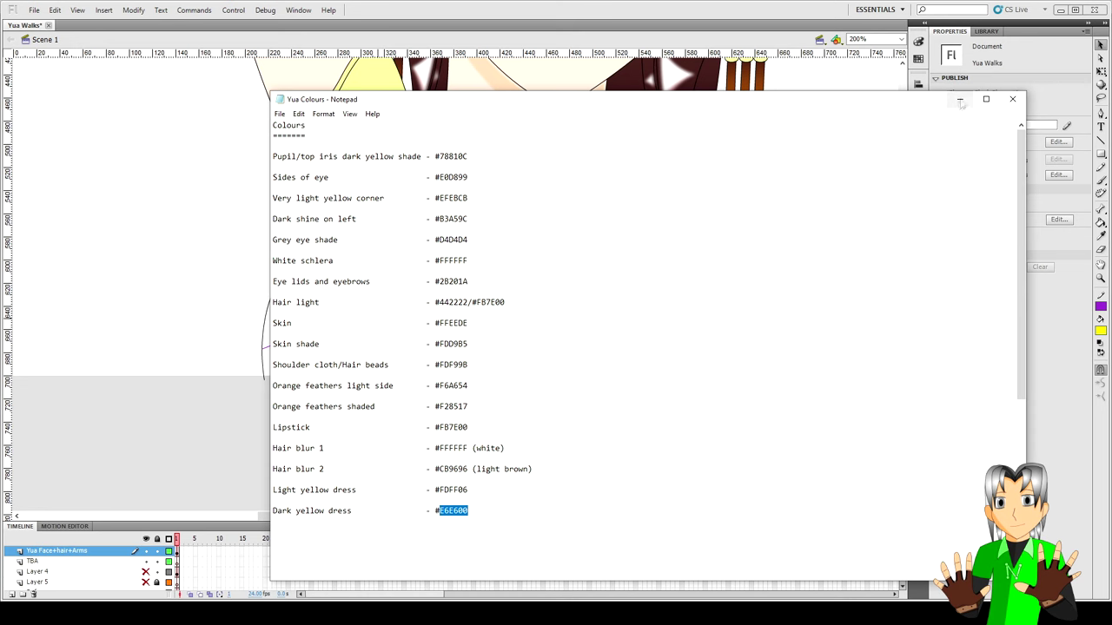
pyautogui.click(960, 101)
# - Fill the narrow side area between the body curve and the panel with dark yellow #E6E600
pyautogui.press('k')
pyautogui.click(1052, 93)
pyautogui.click(957, 105)
pyautogui.hotkey('ctrl', 'v')
pyautogui.press('Return')
pyautogui.click(297, 300)
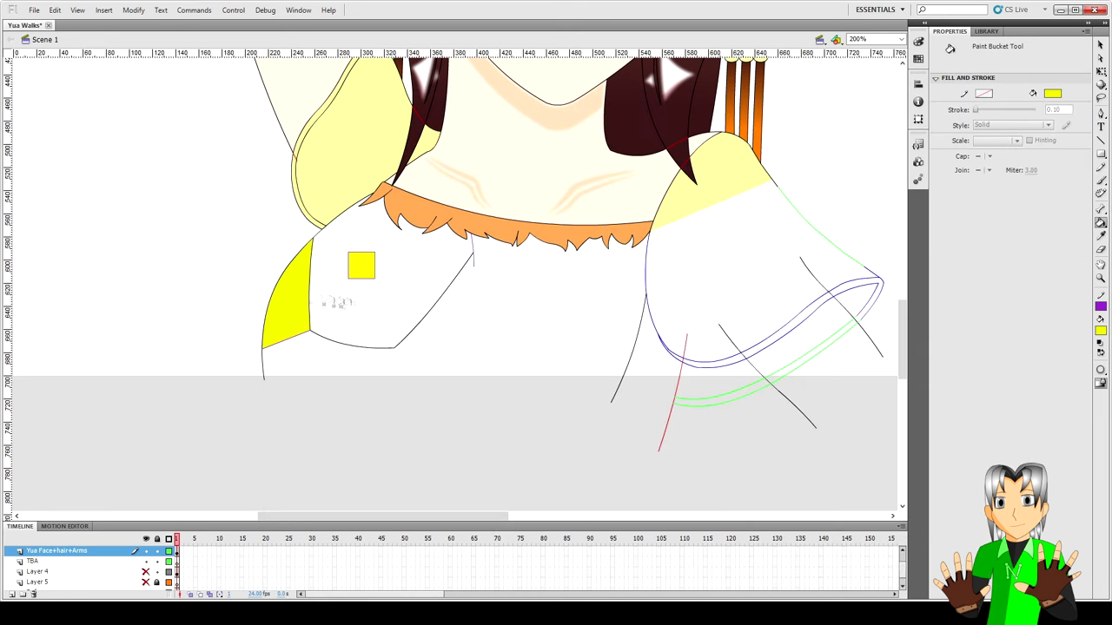
# - Fill the dress panel with light yellow up to a temporary vertical line drawn from its lower right corner, and delete that line
pyautogui.press('v')
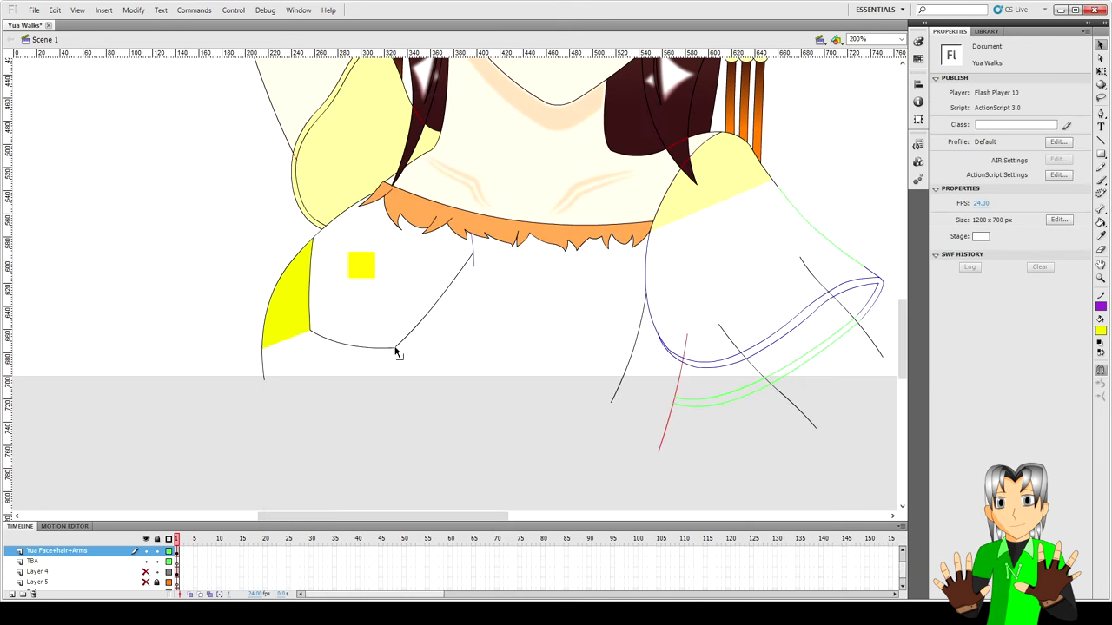
pyautogui.press('n')
pyautogui.moveTo(395, 348); pyautogui.dragTo(400, 228)
pyautogui.press('k')
pyautogui.click(357, 302)
pyautogui.press('v')
pyautogui.click(397, 300)
pyautogui.press('Delete')
pyautogui.scroll(3, 448, 363)
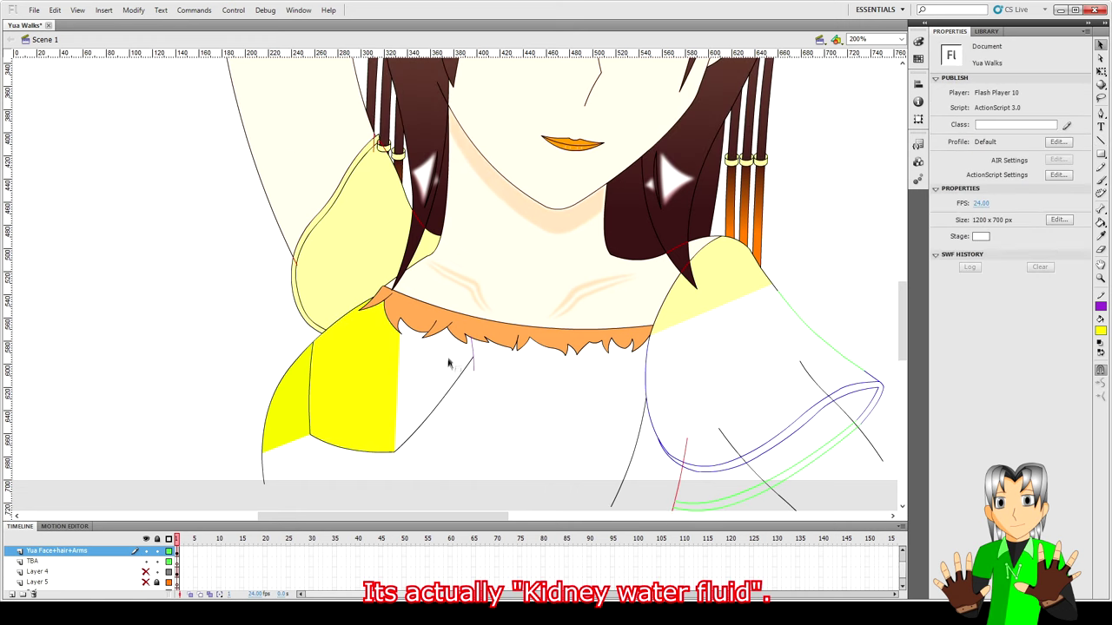
# - Draw a curved bodice line from the frill's lower edge down past the purple line, with the stroke colour set to blue
pyautogui.scroll(-3, 437, 379)
pyautogui.hotkey('ctrl', '=')
pyautogui.hotkey('ctrl', '=')
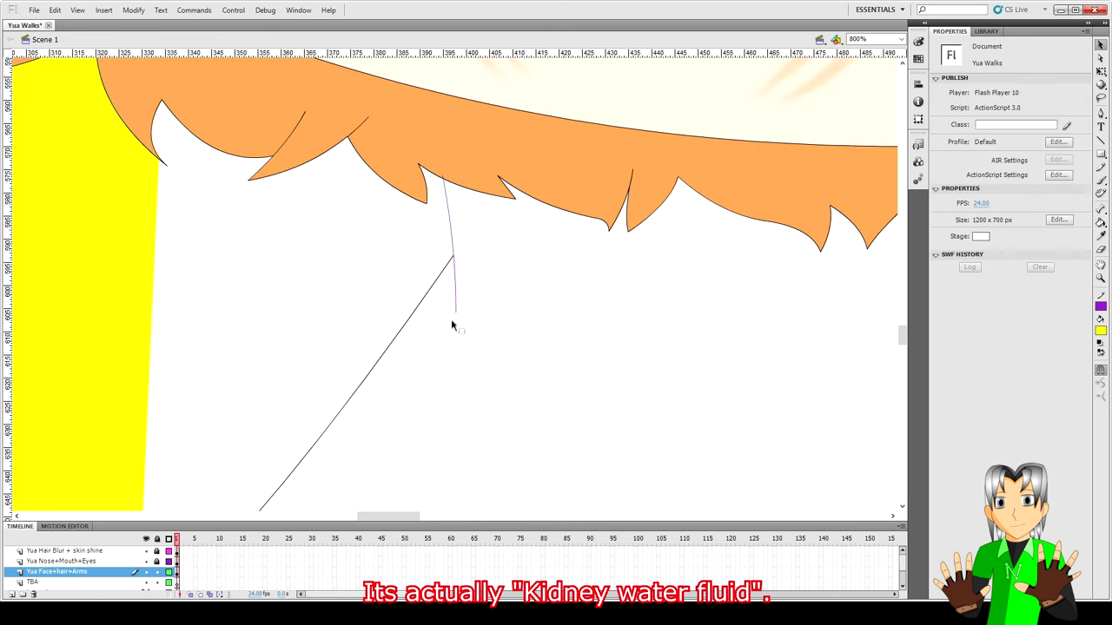
pyautogui.hotkey('ctrl', '-')
pyautogui.hotkey('ctrl', '-')
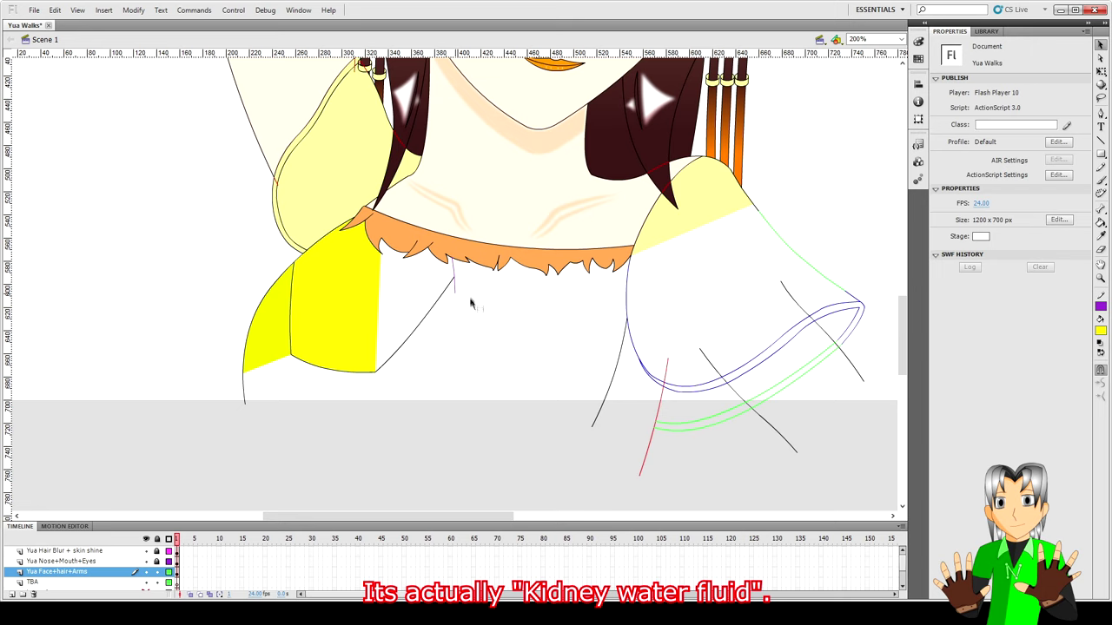
pyautogui.press('n')
pyautogui.moveTo(466, 260)
pyautogui.mouseDown()
pyautogui.moveTo(441, 349)
pyautogui.moveTo(440, 326)
pyautogui.mouseUp()
pyautogui.press('v')
pyautogui.click(446, 325)
pyautogui.click(983, 140)
pyautogui.click(936, 247)
pyautogui.click(452, 398)
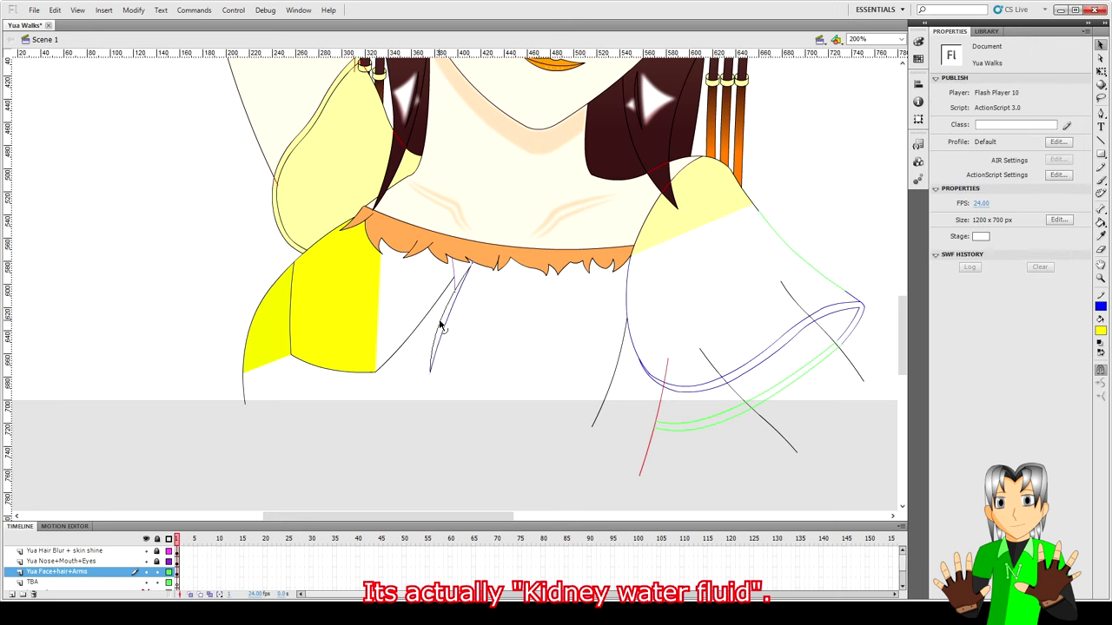
# - Continue the blue bodice outline from the curve's lower end around the bottom and across to the black body line
pyautogui.scroll(-3, 430, 334)
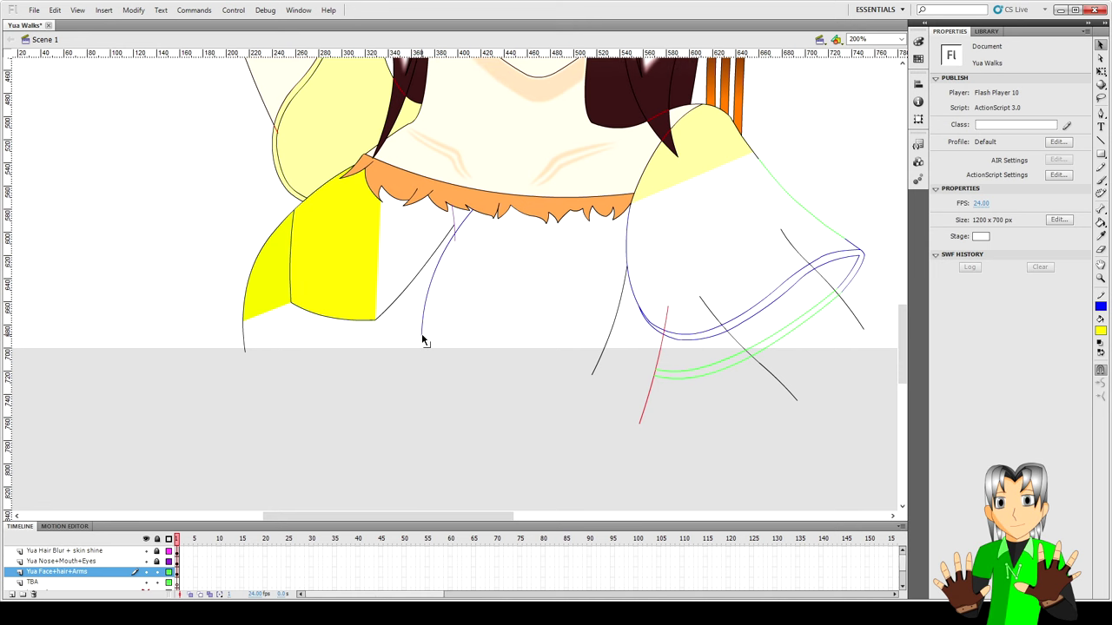
pyautogui.press('n')
pyautogui.moveTo(423, 339)
pyautogui.mouseDown()
pyautogui.moveTo(497, 393)
pyautogui.moveTo(442, 379)
pyautogui.moveTo(454, 388)
pyautogui.moveTo(601, 369)
pyautogui.mouseUp()
pyautogui.press('v')
pyautogui.press('n')
pyautogui.press('v')
# - Delete the black body line running down from the unfilled sleeve
pyautogui.click(596, 374)
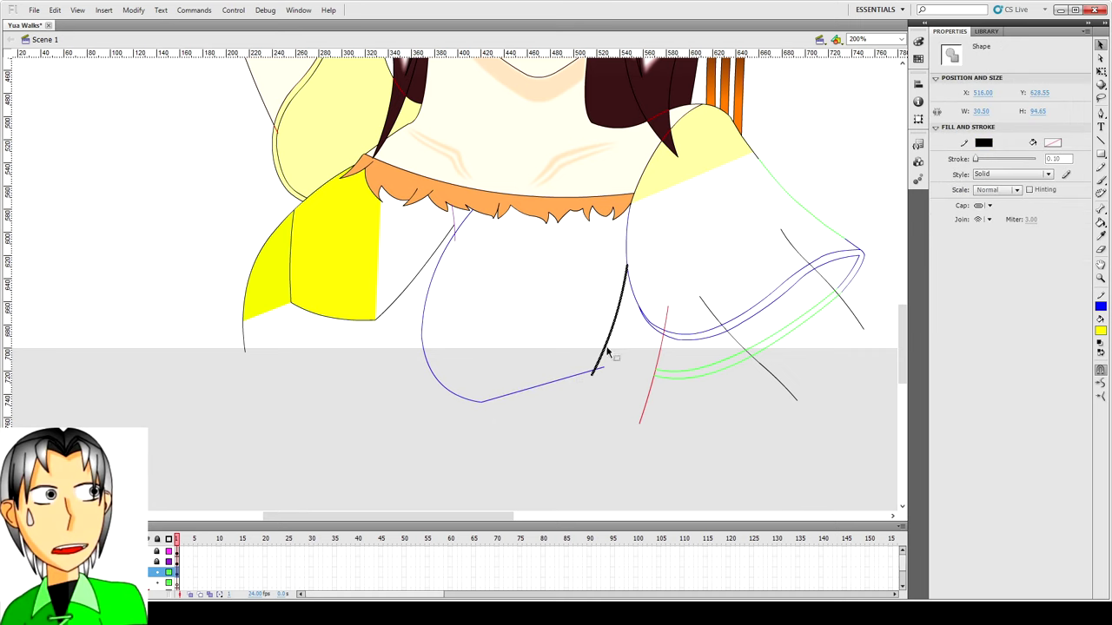
pyautogui.hotkey('shift', 'Right')
pyautogui.hotkey('shift', 'Right')
pyautogui.hotkey('shift', 'Right')
pyautogui.hotkey('shift', 'Right')
pyautogui.hotkey('shift', 'Right')
pyautogui.hotkey('shift', 'Right')
pyautogui.hotkey('shift', 'Right')
pyautogui.press('Delete')
# - Round out the blue curve along the bodice's bottom and adjust the side curve where it meets the purple line
pyautogui.moveTo(541, 387)
pyautogui.mouseDown()
pyautogui.moveTo(586, 384)
pyautogui.moveTo(489, 414)
pyautogui.moveTo(483, 407)
pyautogui.mouseUp()
pyautogui.moveTo(468, 222); pyautogui.dragTo(432, 282)
pyautogui.click(411, 264)
pyautogui.hotkey('ctrl', '=')
pyautogui.hotkey('ctrl', '=')
pyautogui.hotkey('shift', 'Right')
pyautogui.hotkey('shift', 'Right')
pyautogui.hotkey('shift', 'Right')
pyautogui.hotkey('shift', 'Right')
pyautogui.hotkey('shift', 'Right')
pyautogui.hotkey('shift', 'Right')
pyautogui.press('q')
pyautogui.click(448, 399)
pyautogui.hotkey('ctrl', '-')
pyautogui.hotkey('ctrl', '-')
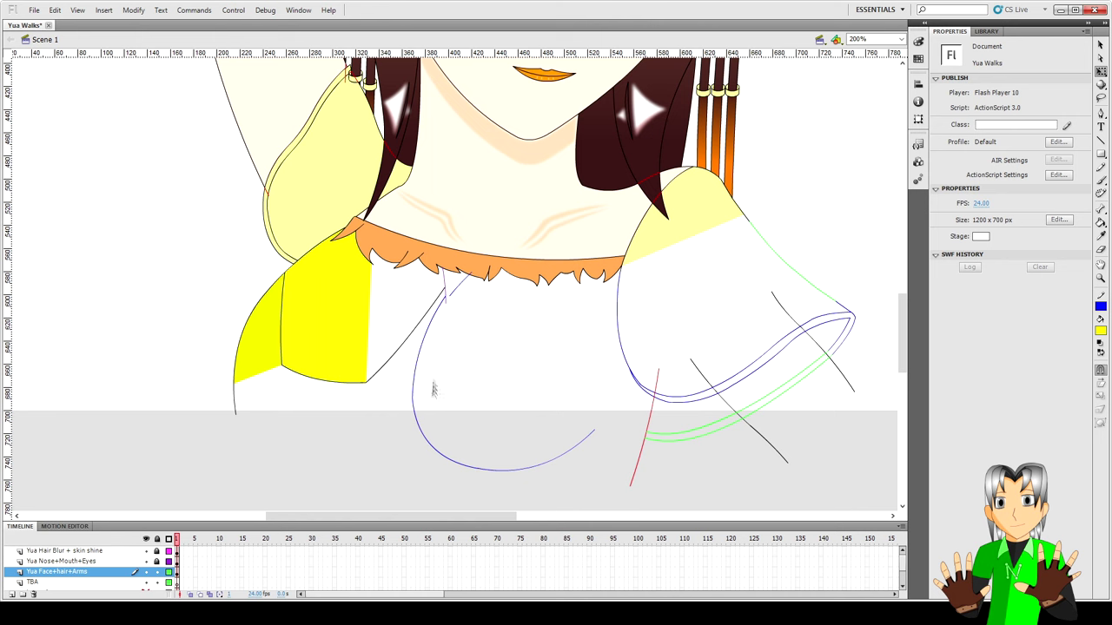
# - Replace the blue side curve beside the yellow panel with a wider one reaching further down, using a 0.10 stroke
pyautogui.click(426, 336)
pyautogui.press('Delete')
pyautogui.press('p')
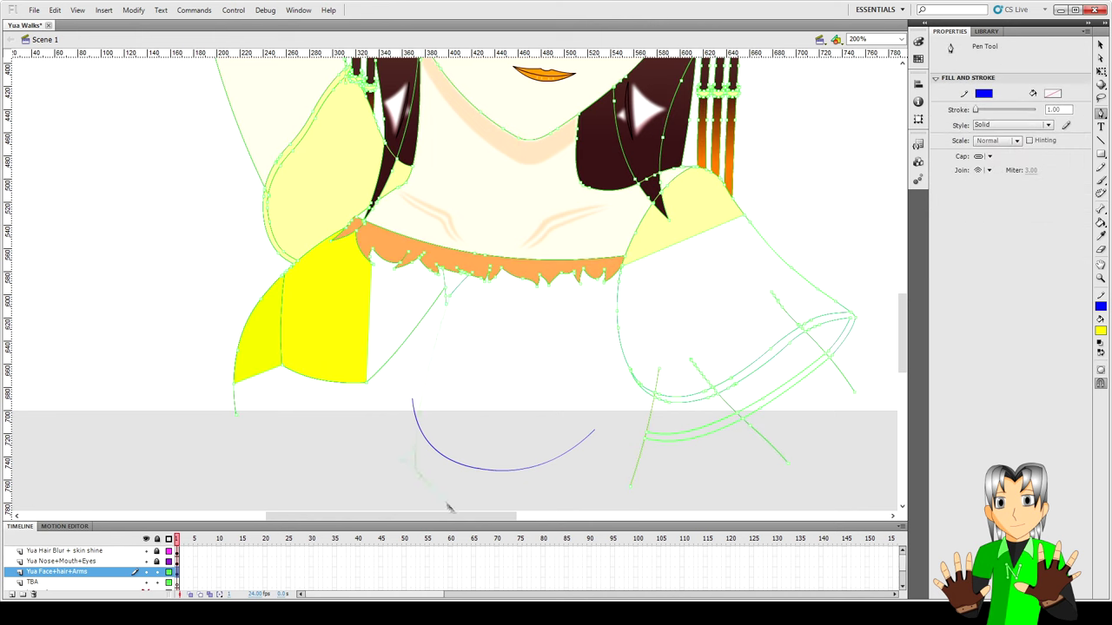
pyautogui.press('v')
pyautogui.hotkey('ctrl', 'z')
pyautogui.moveTo(1064, 159)
pyautogui.mouseDown()
pyautogui.moveTo(1014, 162)
pyautogui.moveTo(1030, 161)
pyautogui.mouseUp()
pyautogui.write('1')
pyautogui.press('Return')
pyautogui.click(445, 375)
pyautogui.click(443, 309)
pyautogui.write('.1')
pyautogui.press('Return')
pyautogui.click(436, 380)
pyautogui.scroll(-3, 436, 380)
# - Delete the old bottom curve and redraw the bodice's bottom and far side as blue curves up to the sleeve's hem
pyautogui.click(477, 365)
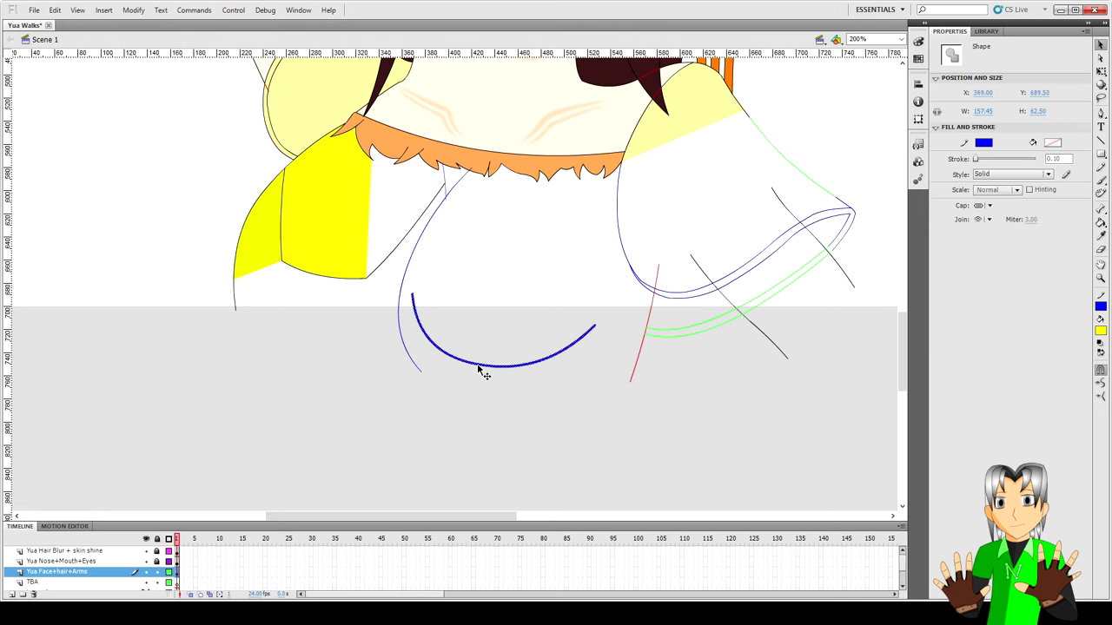
pyautogui.press('Delete')
pyautogui.press('n')
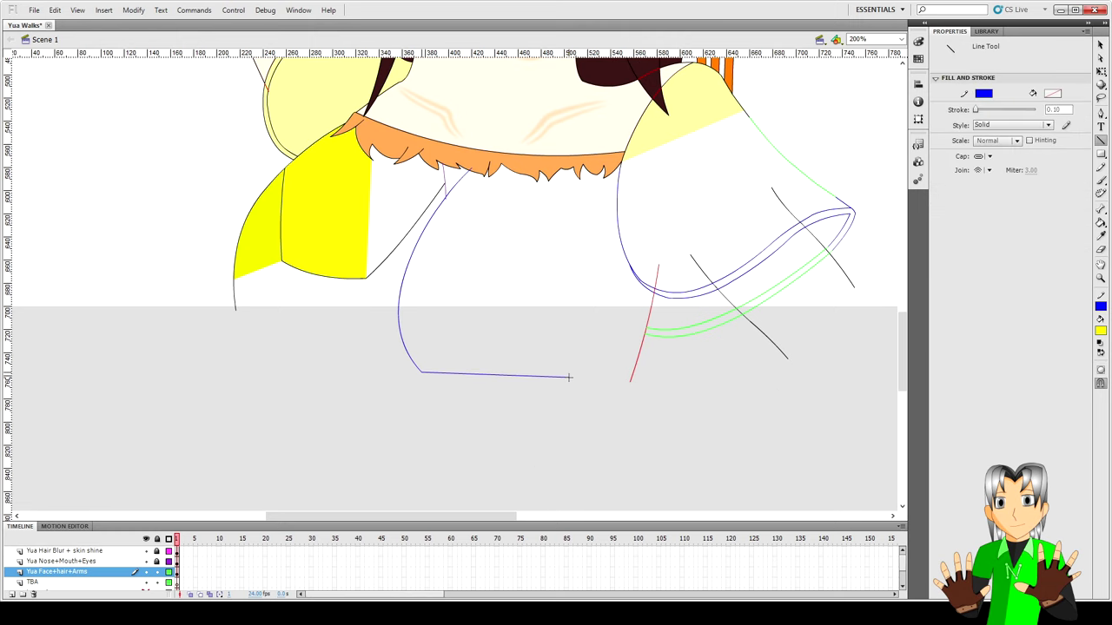
pyautogui.moveTo(509, 377); pyautogui.dragTo(539, 396)
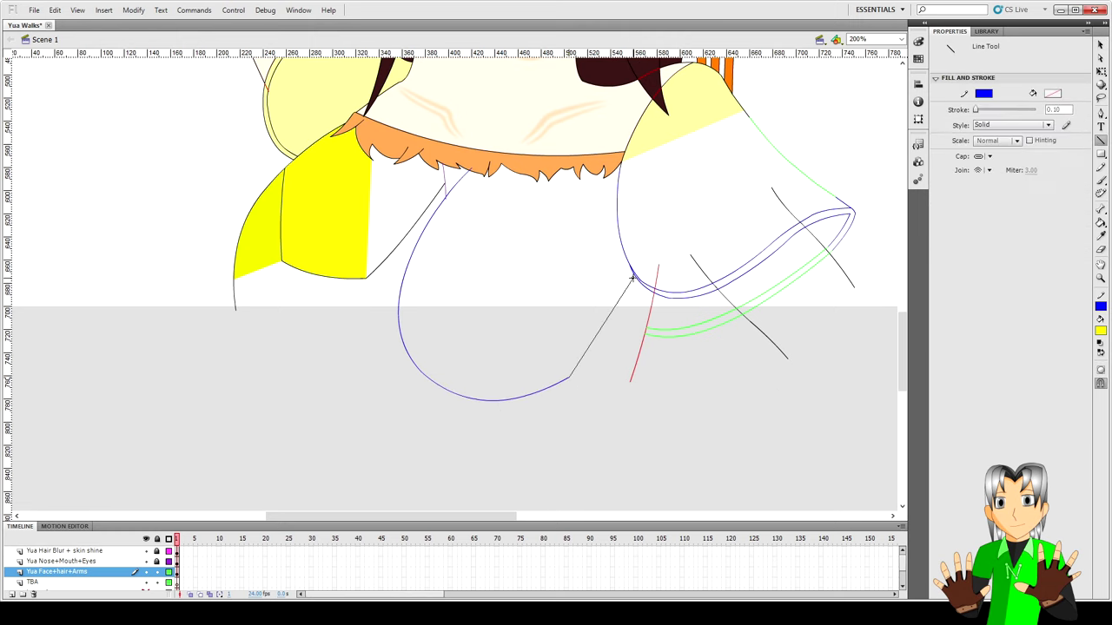
pyautogui.moveTo(632, 278); pyautogui.dragTo(632, 278)
pyautogui.press('v')
# - Delete the short blue segment below the purple line and rejoin the side curve to the piece under the frill
pyautogui.scroll(2, 494, 372)
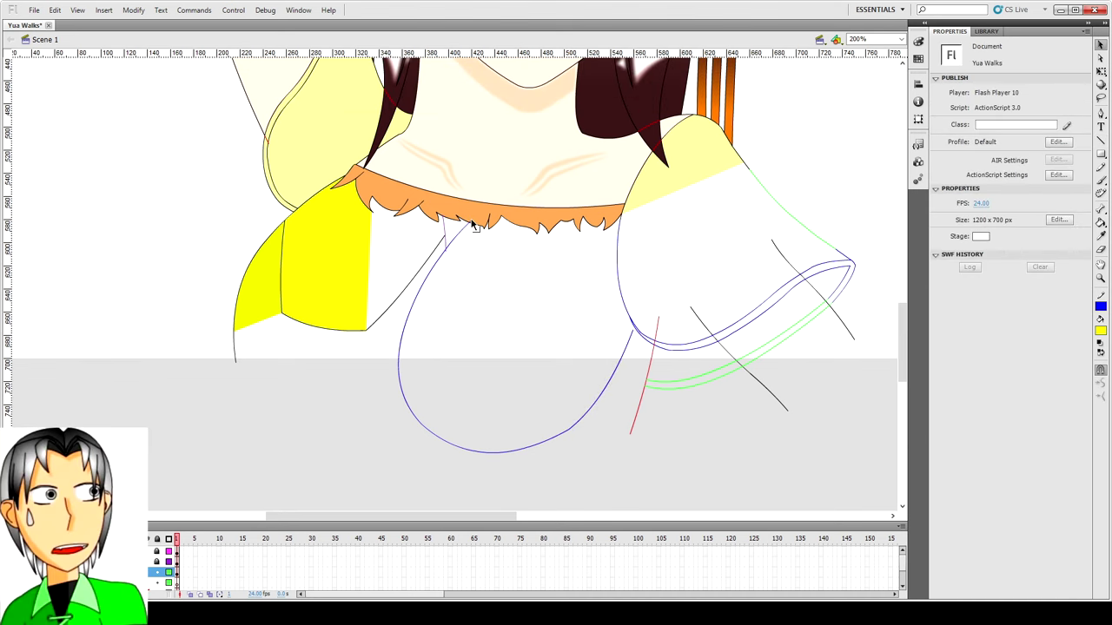
pyautogui.click(470, 222)
pyautogui.hotkey('ctrl', '=')
pyautogui.hotkey('ctrl', '=')
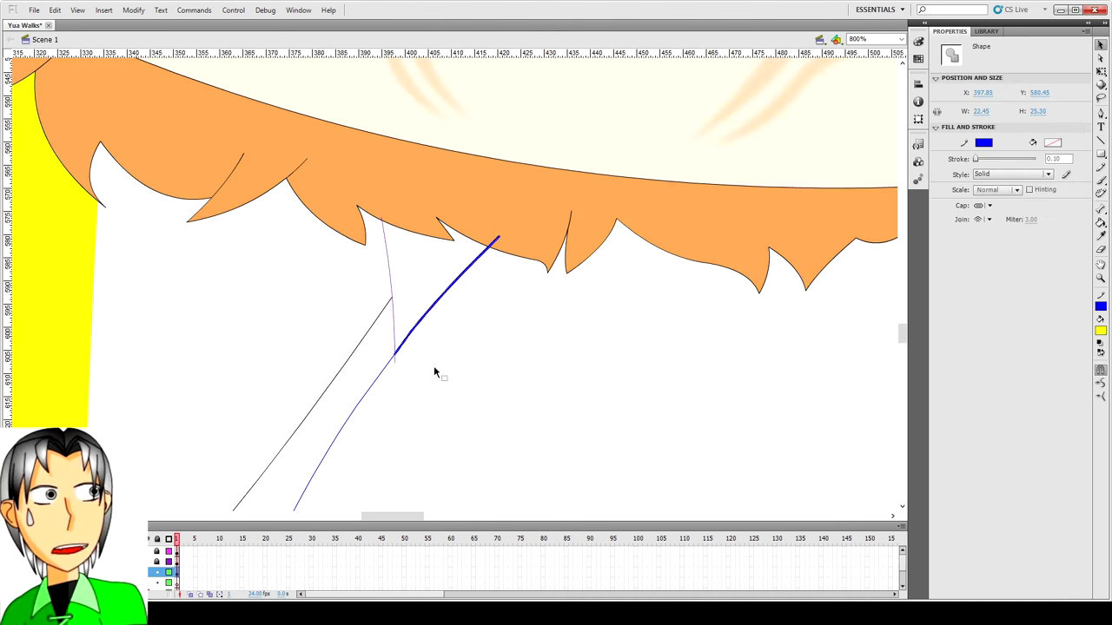
pyautogui.click(434, 371)
pyautogui.scroll(-4, 397, 298)
pyautogui.click(382, 274)
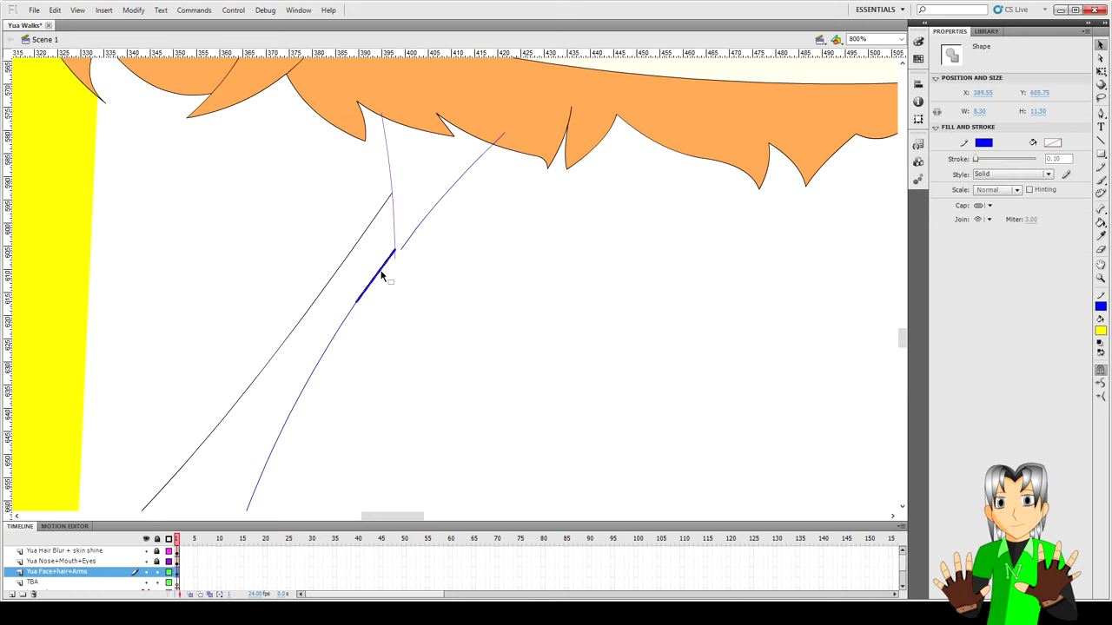
pyautogui.press('Delete')
pyautogui.moveTo(357, 303); pyautogui.dragTo(400, 250)
pyautogui.hotkey('ctrl', '-')
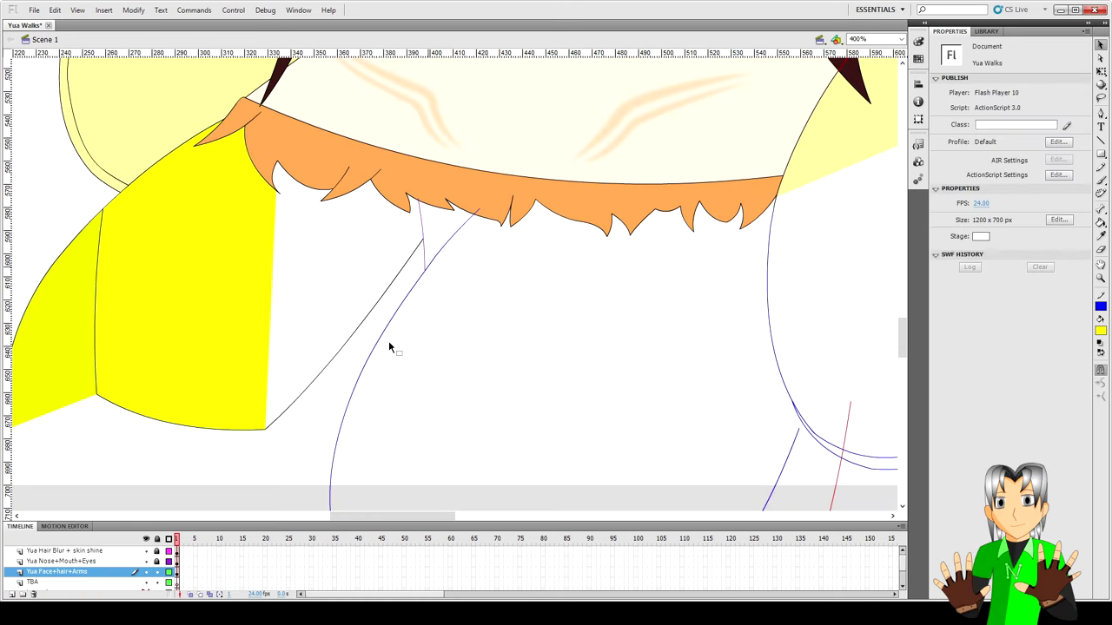
# - Widen the upper part of the blue side curve slightly and delete the tiny blue piece beside the purple line's end
pyautogui.scroll(-8, 388, 348)
pyautogui.click(360, 315)
pyautogui.click(328, 338)
pyautogui.scroll(4, 328, 337)
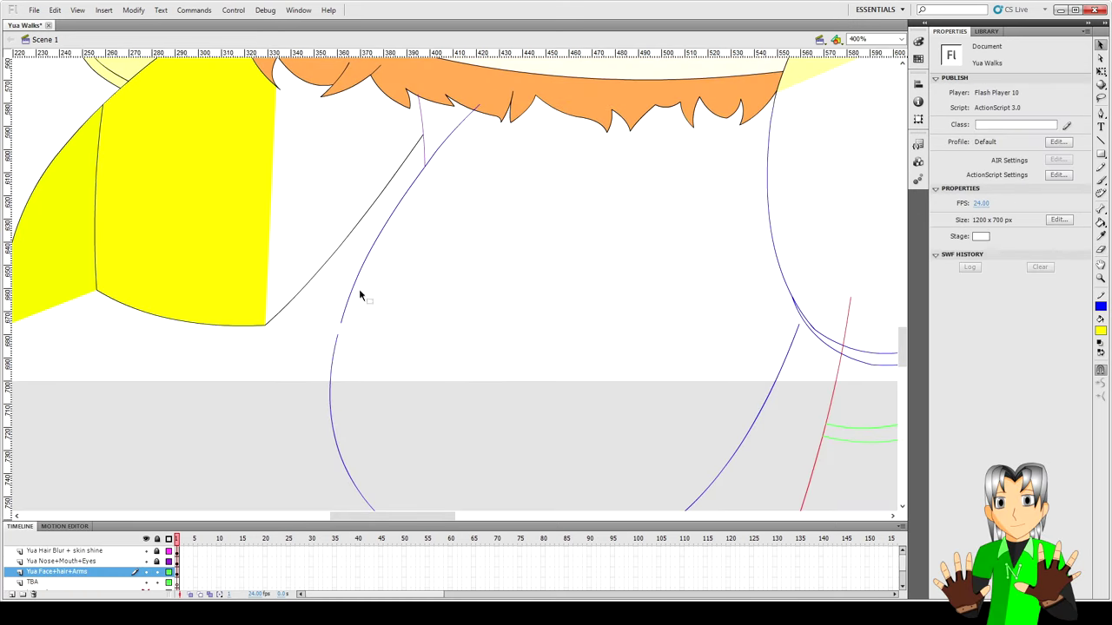
pyautogui.click(354, 287)
pyautogui.press('q')
pyautogui.moveTo(341, 245); pyautogui.dragTo(334, 245)
pyautogui.click(439, 246)
pyautogui.click(432, 157)
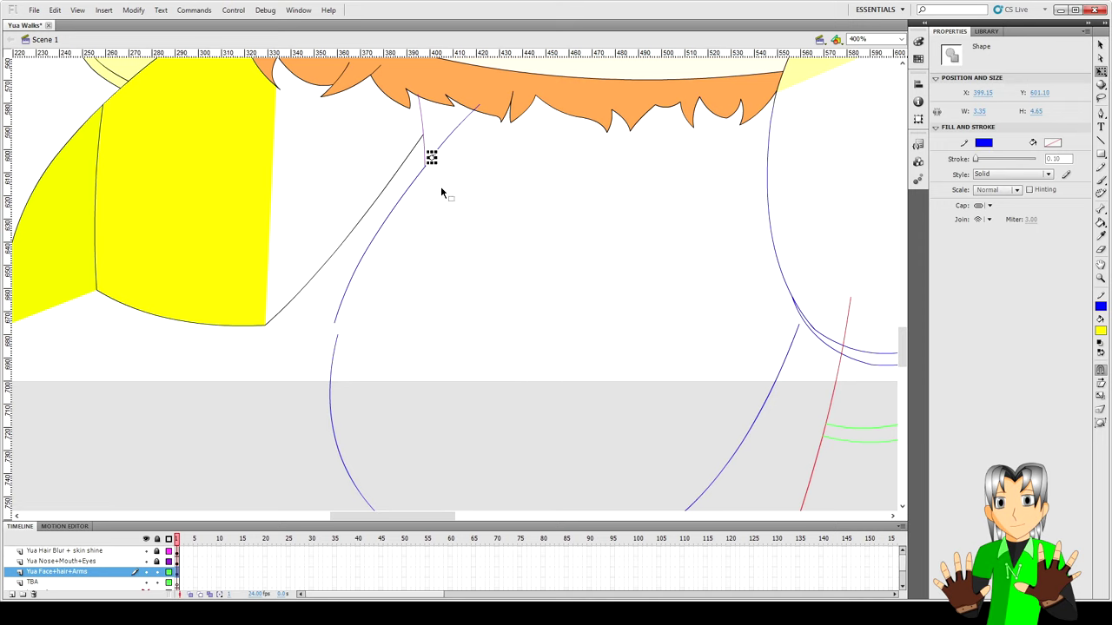
pyautogui.press('Delete')
# - Join the lower side arc to the upper curve's end and nudge the joined curve slightly outward, toward the yellow panel
pyautogui.scroll(-2, 425, 312)
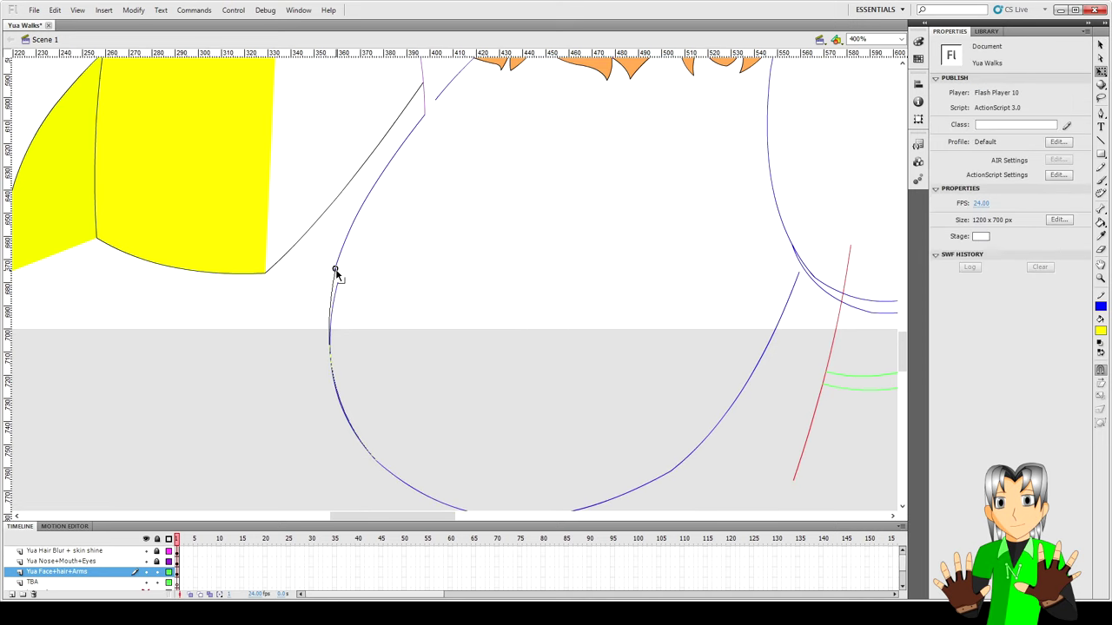
pyautogui.moveTo(336, 269); pyautogui.dragTo(335, 269)
pyautogui.click(330, 352)
pyautogui.click(343, 276)
pyautogui.click(330, 294)
pyautogui.press('Left')
pyautogui.press('Left')
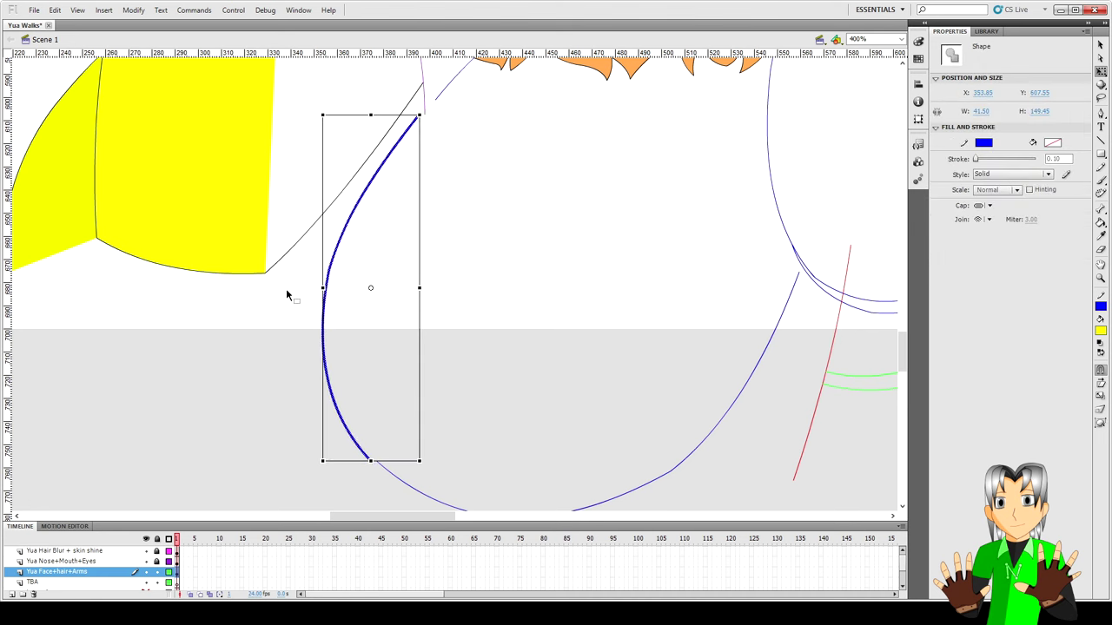
pyautogui.click(283, 293)
# - Reconnect the blue side curve's top end to the purple line's lower end and the frill
pyautogui.scroll(4, 454, 179)
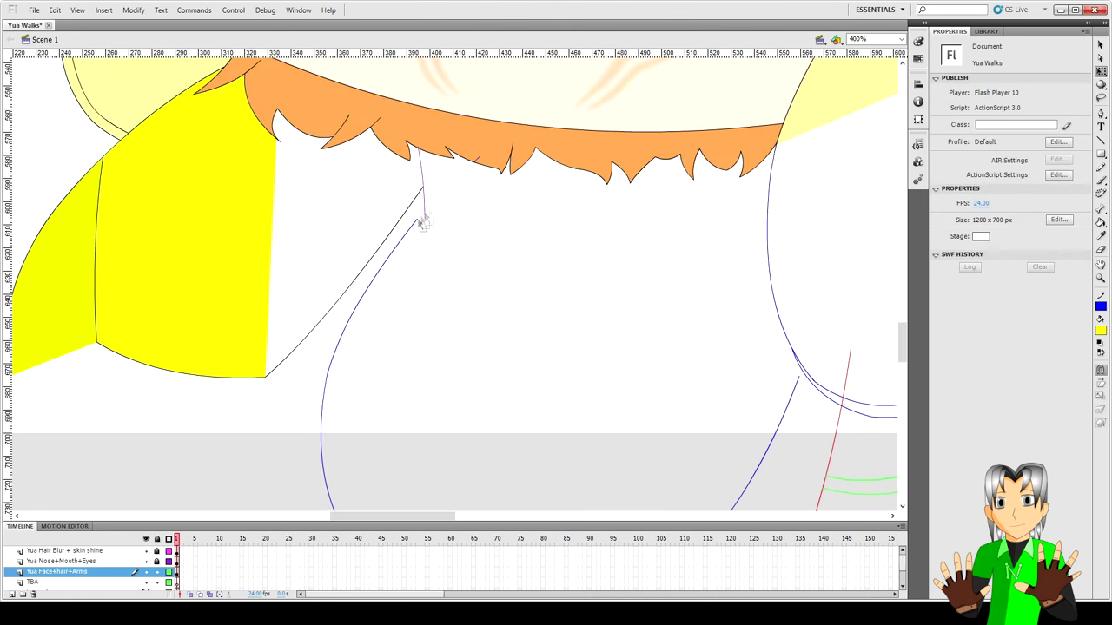
pyautogui.moveTo(419, 219); pyautogui.dragTo(479, 159)
pyautogui.scroll(-2, 474, 293)
pyautogui.scroll(4, 474, 293)
pyautogui.click(356, 364)
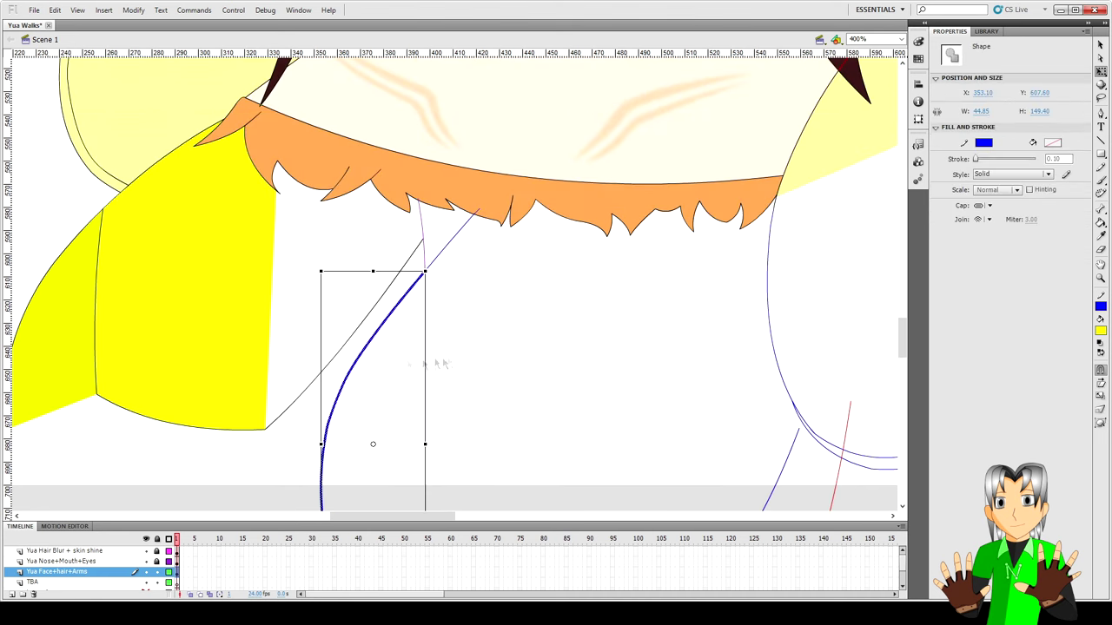
# - Erase a small gap in the blue side curve, level with the yellow panel's lower corner
pyautogui.scroll(-3, 453, 351)
pyautogui.click(455, 350)
pyautogui.press('e')
pyautogui.press('v')
# - Try to straighten the side curve's upper segment, and replace it with a new line running down from the purple line's end
pyautogui.click(371, 239)
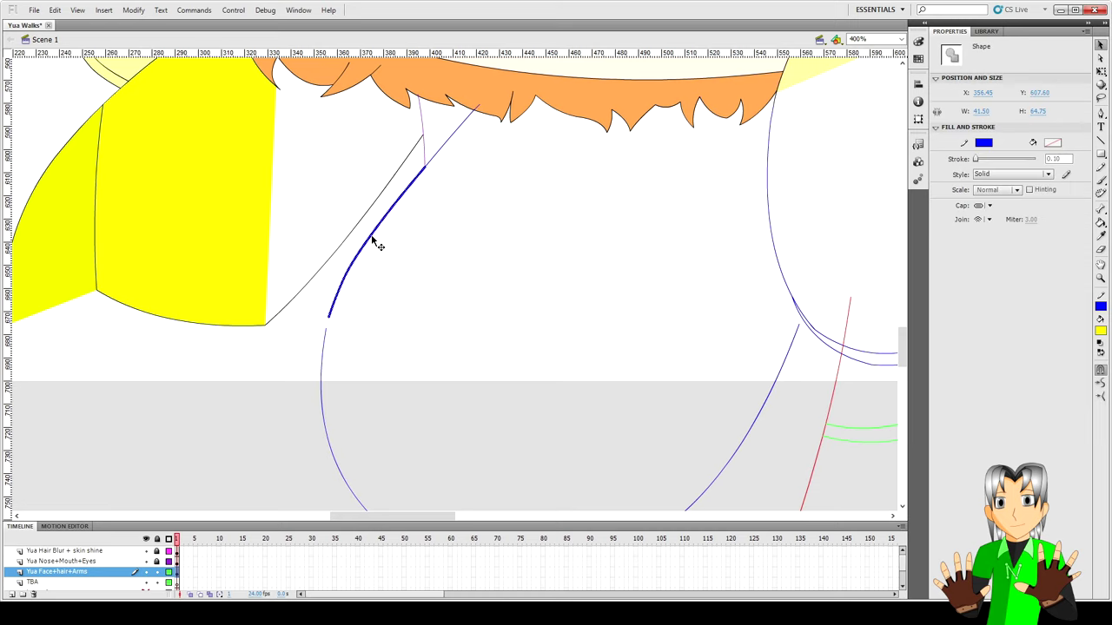
pyautogui.press('q')
pyautogui.moveTo(329, 242); pyautogui.dragTo(364, 253)
pyautogui.click(441, 248)
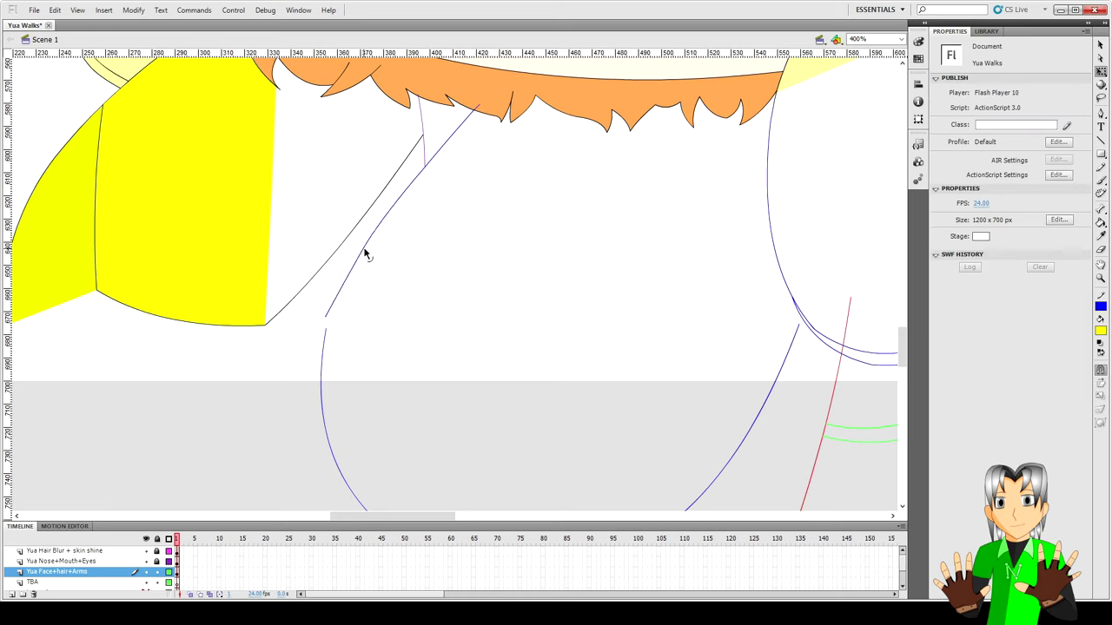
pyautogui.click(390, 218)
pyautogui.press('Delete')
pyautogui.press('p')
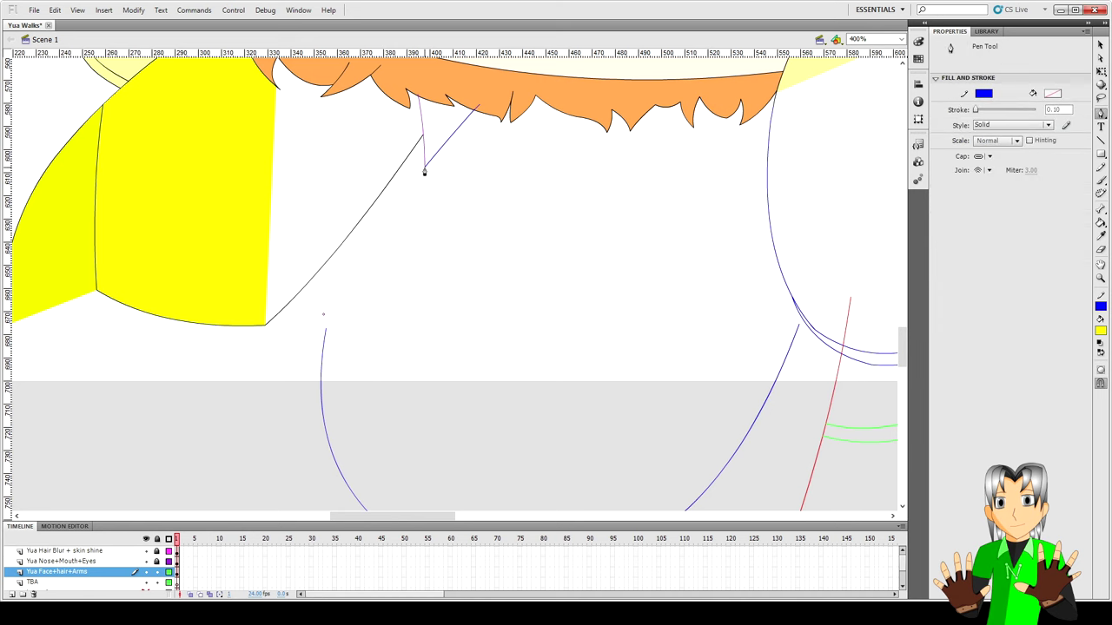
pyautogui.press('v')
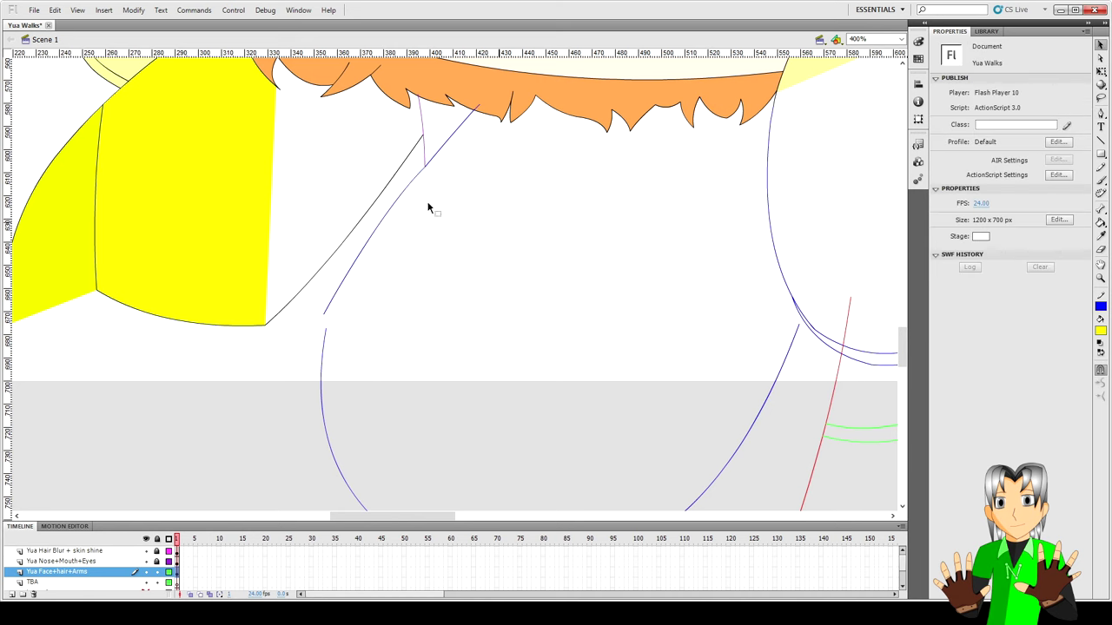
# - Replace the upper side segment with a shorter, gently bent blue line ending at the purple line's lower end
pyautogui.click(395, 204)
pyautogui.press('Delete')
pyautogui.press('n')
pyautogui.moveTo(346, 260); pyautogui.dragTo(424, 167)
pyautogui.press('v')
pyautogui.moveTo(393, 202); pyautogui.dragTo(387, 207)
# - Shorten the blue segment under the frill and refine the bend and end of the short line below it
pyautogui.click(466, 120)
pyautogui.press('q')
pyautogui.moveTo(451, 105); pyautogui.dragTo(451, 111)
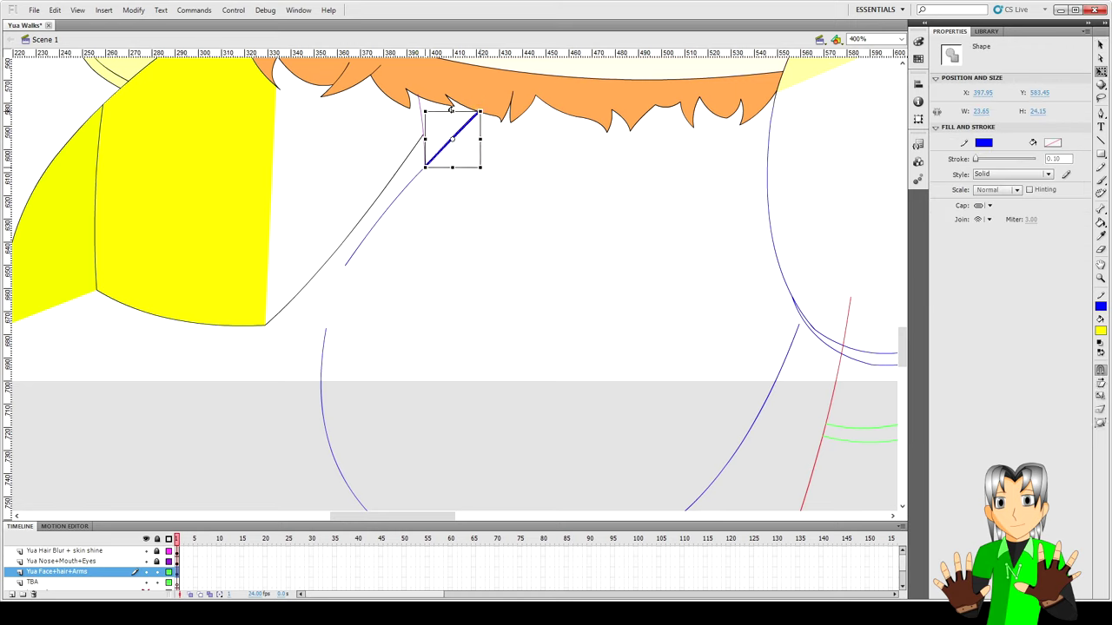
pyautogui.click(507, 188)
pyautogui.moveTo(345, 264); pyautogui.dragTo(349, 267)
pyautogui.moveTo(388, 209); pyautogui.dragTo(368, 234)
pyautogui.click(370, 239)
pyautogui.click(386, 247)
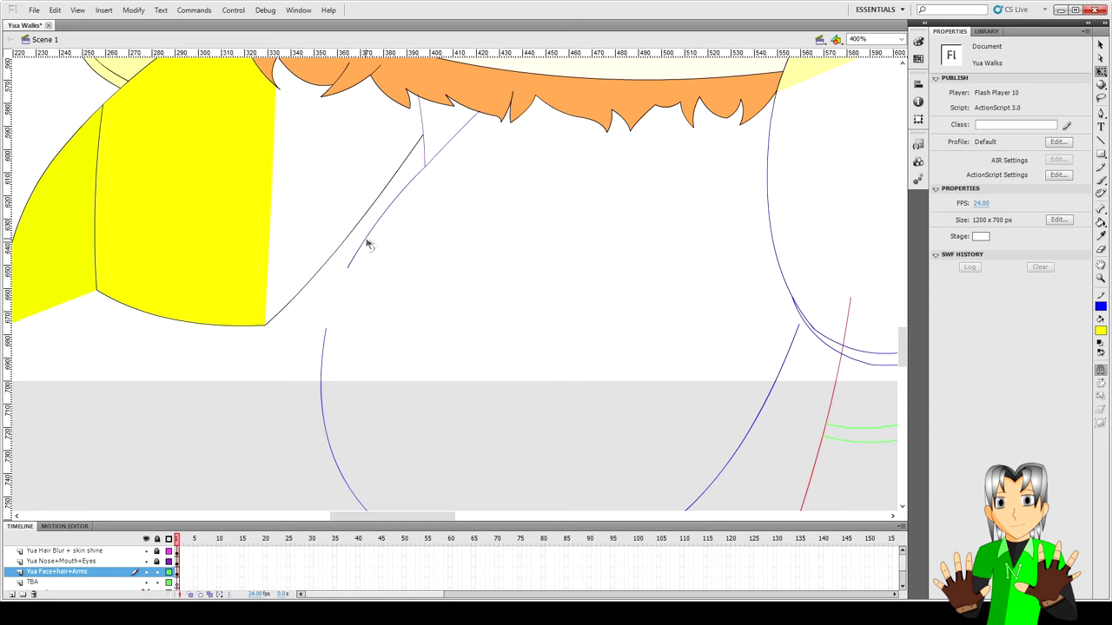
# - Fill the remaining white part of the dress panel with light yellow
pyautogui.hotkey('ctrl', '1')
pyautogui.press('k')
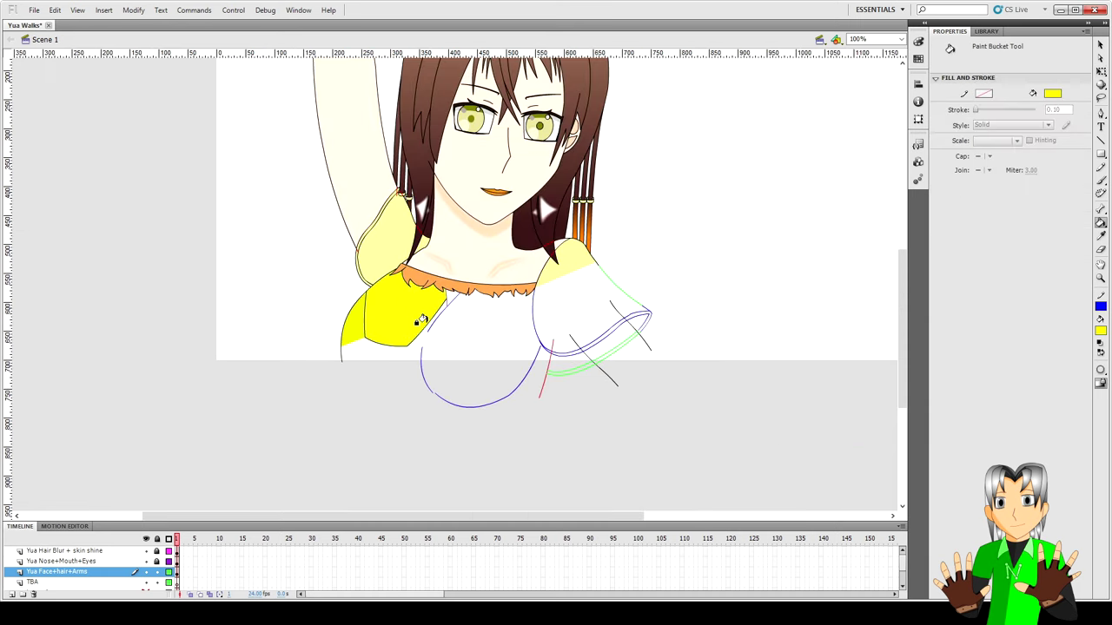
pyautogui.hotkey('ctrl', '=')
pyautogui.hotkey('ctrl', '=')
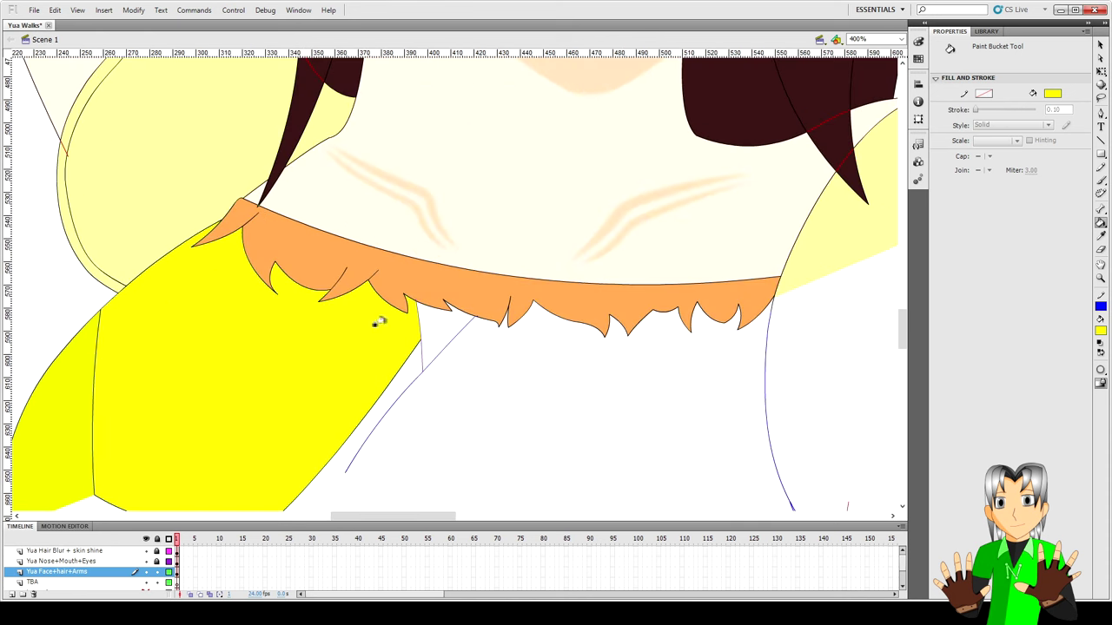
# - Adjust the blue segment beside the purple line so that it ends exactly on the frill's lower edge
pyautogui.press('v')
pyautogui.click(422, 355)
pyautogui.scroll(-1, 422, 355)
pyautogui.click(474, 276)
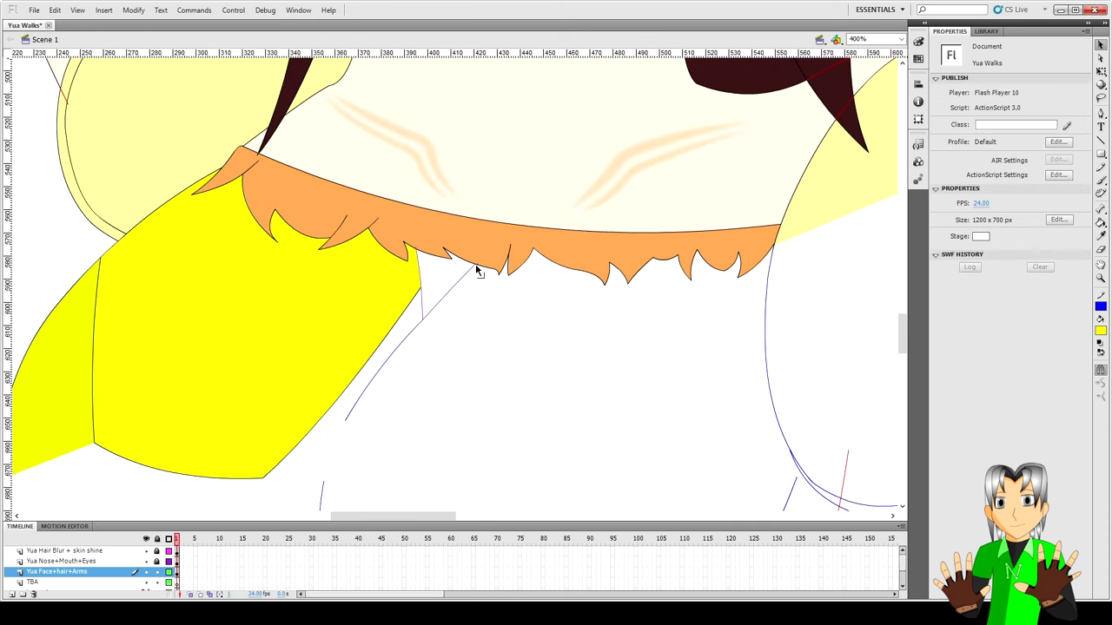
pyautogui.click(468, 274)
pyautogui.hotkey('ctrl', '=')
pyautogui.hotkey('ctrl', '=')
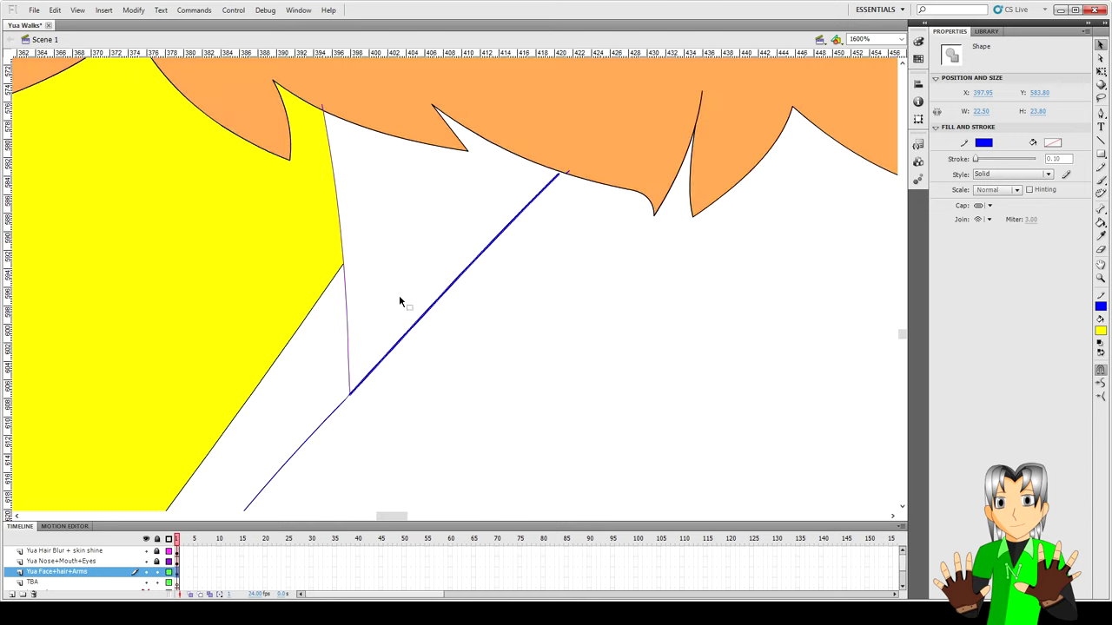
pyautogui.press('q')
pyautogui.moveTo(559, 174); pyautogui.dragTo(565, 168)
pyautogui.press('Escape')
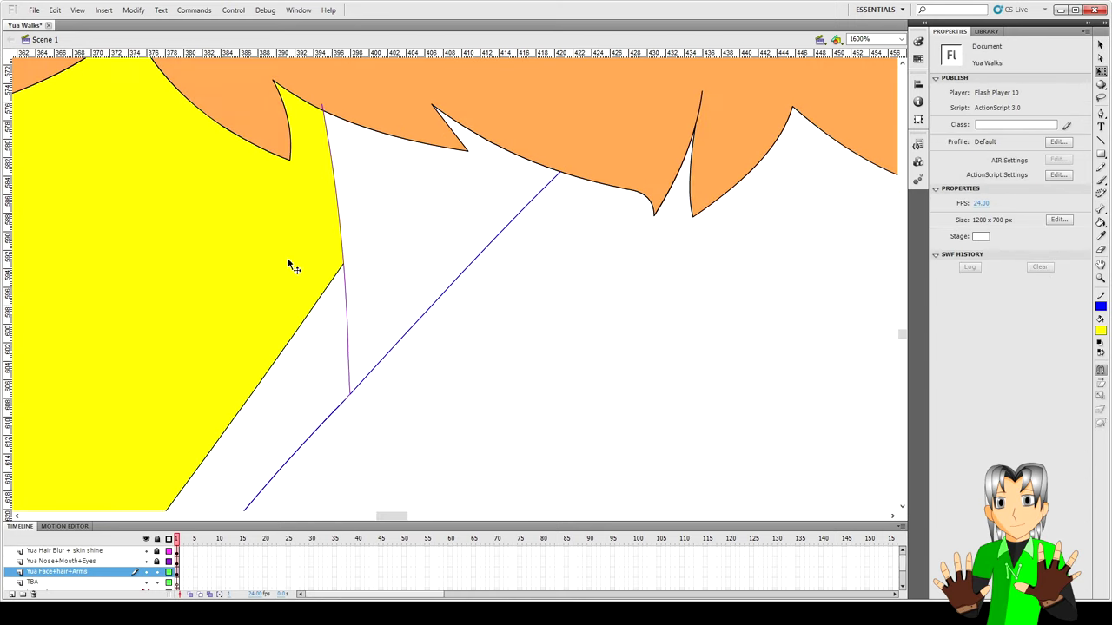
# - Fill the small triangle between the purple line, the blue line and the frill with light yellow
pyautogui.press('k')
pyautogui.click(412, 274)
pyautogui.press('v')
pyautogui.hotkey('ctrl', '-')
pyautogui.hotkey('ctrl', '-')
pyautogui.hotkey('ctrl', '-')
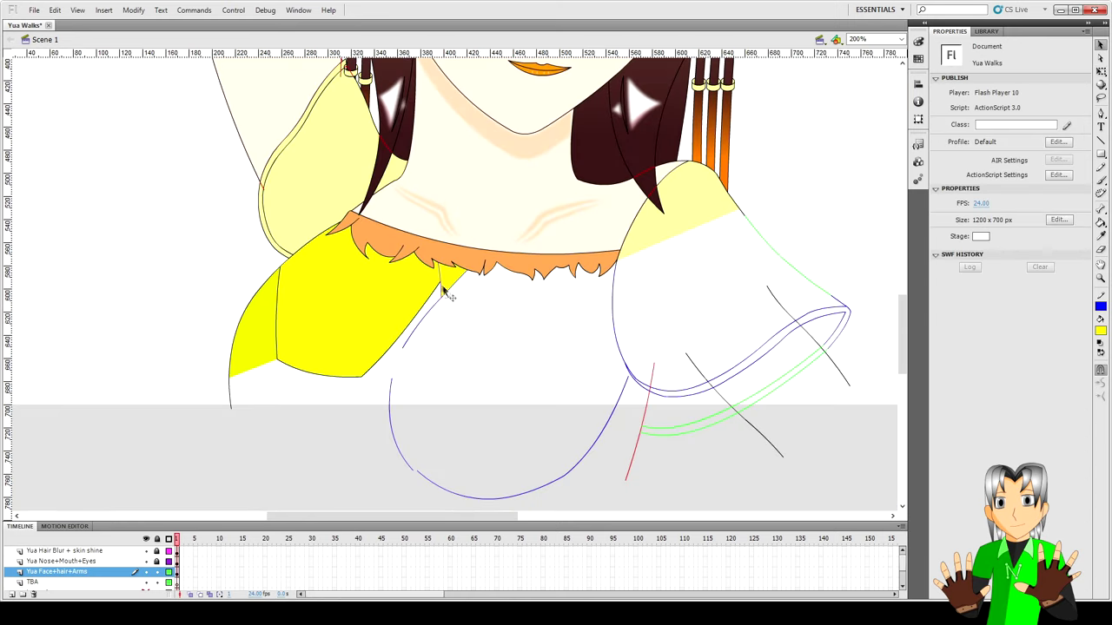
# - Recolour the outline of the small yellow triangle under the frill black
pyautogui.click(444, 293)
pyautogui.click(1053, 145)
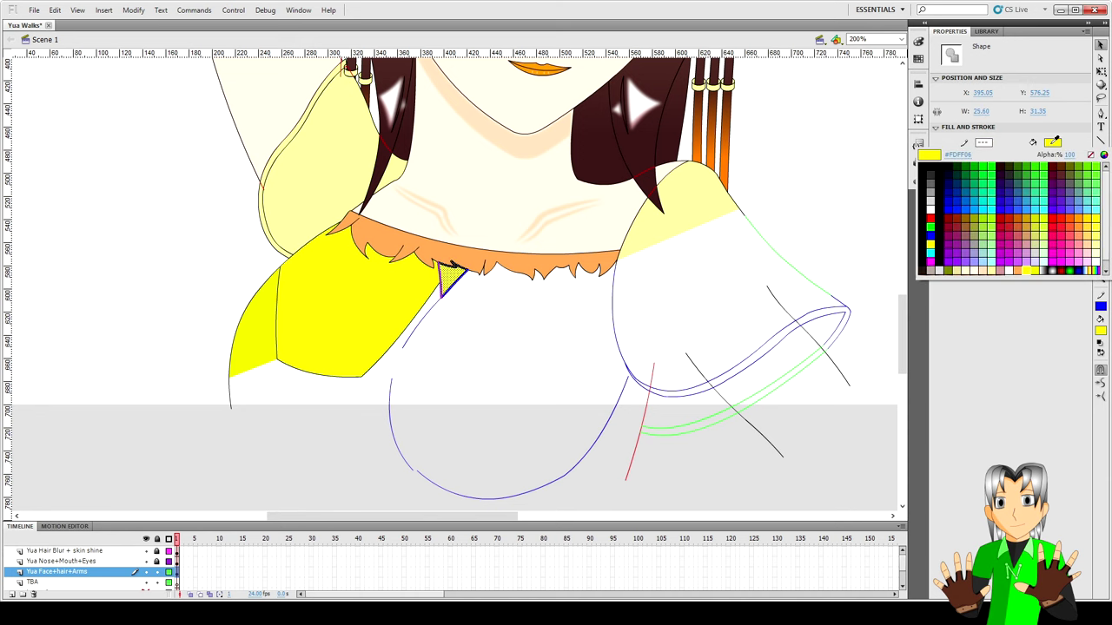
pyautogui.press('Escape')
pyautogui.doubleClick(449, 280)
pyautogui.click(984, 143)
pyautogui.click(929, 170)
pyautogui.click(522, 361)
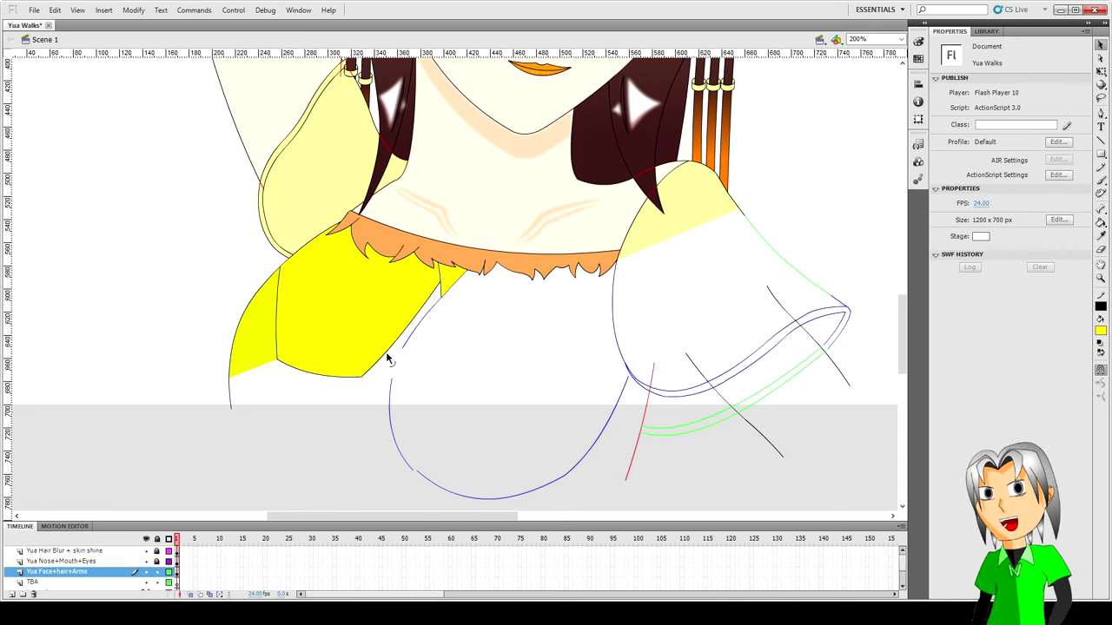
# - Extend the dress's outer left outline from its lower end with a line, and bow it into a rounded lower curve
pyautogui.scroll(-3, 341, 389)
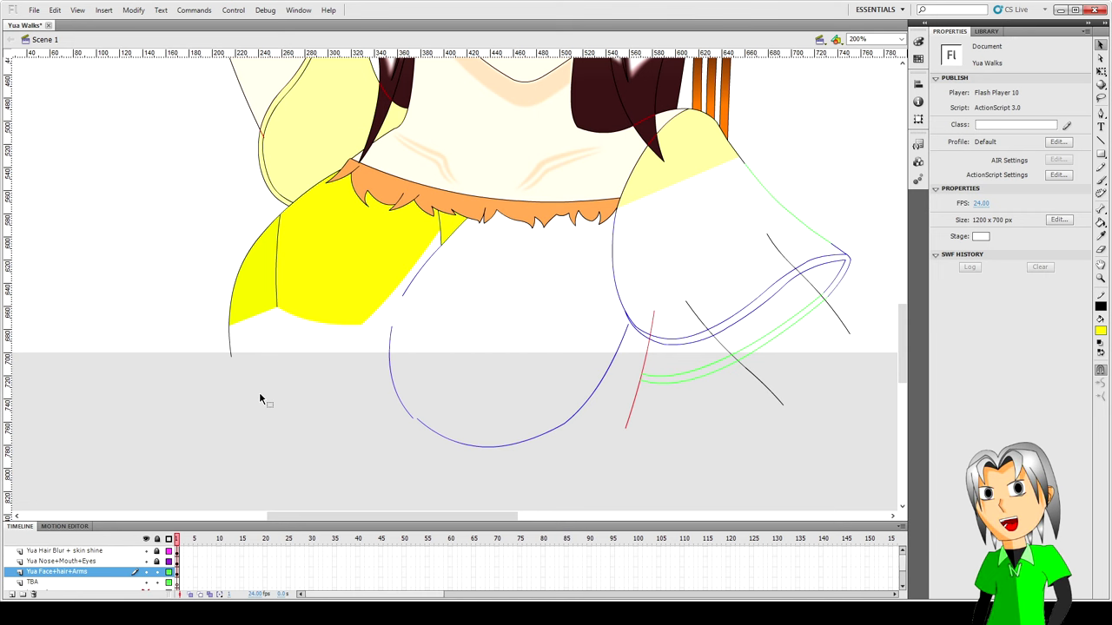
pyautogui.click(230, 354)
pyautogui.hotkey('ctrl', '=')
pyautogui.click(460, 327)
pyautogui.moveTo(373, 516); pyautogui.dragTo(391, 516)
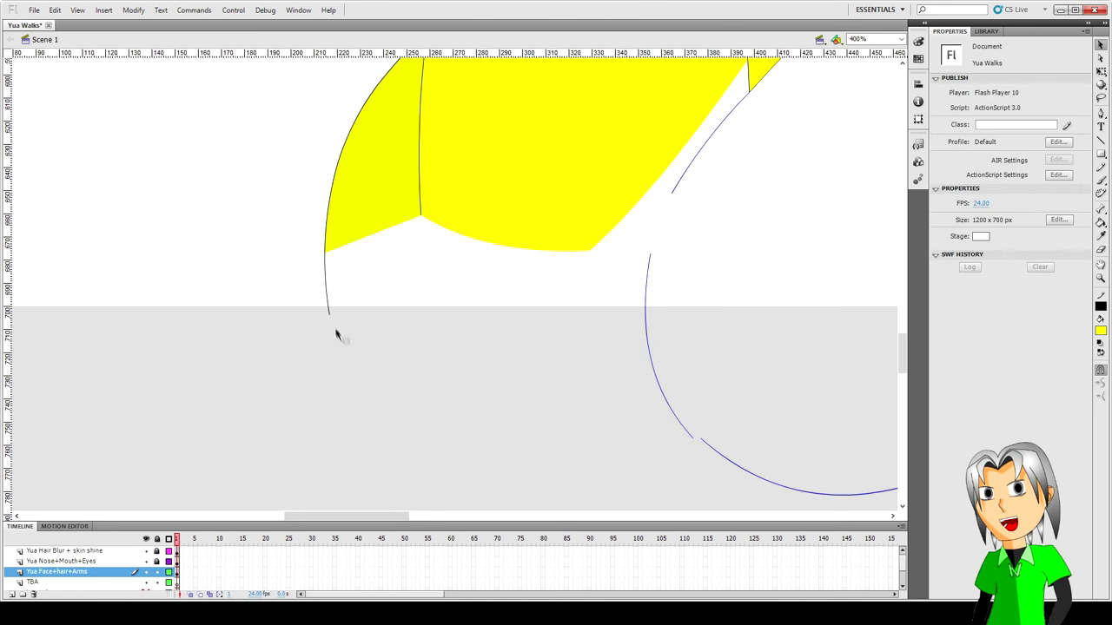
pyautogui.press('n')
pyautogui.moveTo(330, 316)
pyautogui.mouseDown()
pyautogui.moveTo(377, 385)
pyautogui.moveTo(454, 417)
pyautogui.mouseUp()
pyautogui.press('v')
pyautogui.moveTo(406, 379); pyautogui.dragTo(382, 408)
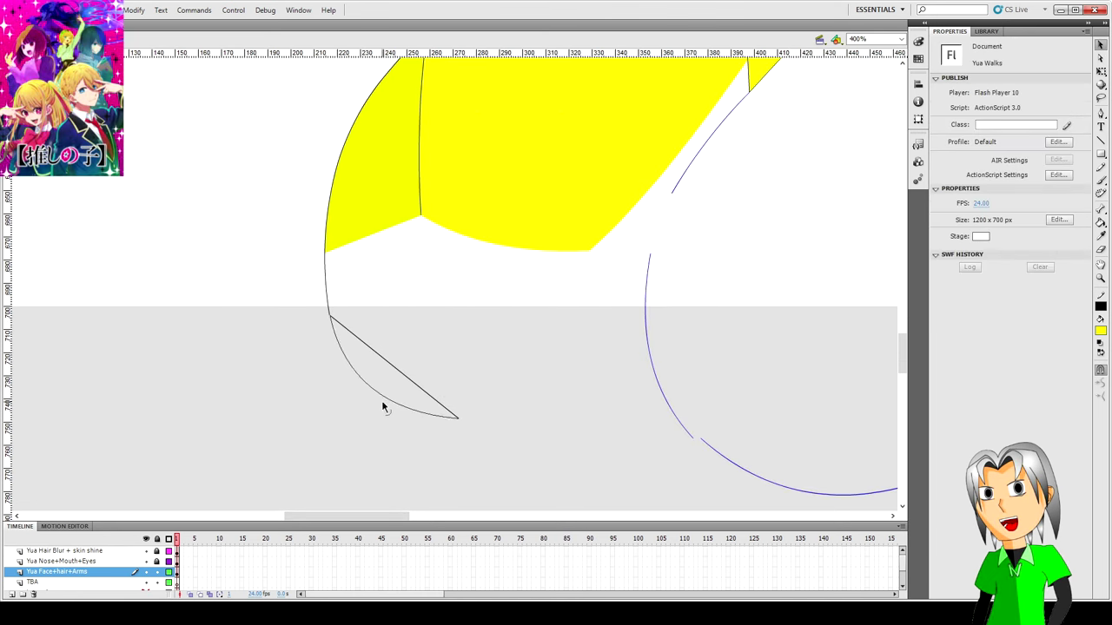
# - Recolour the new curved outline segment bright green
pyautogui.click(397, 405)
pyautogui.click(982, 142)
pyautogui.click(922, 236)
pyautogui.click(597, 398)
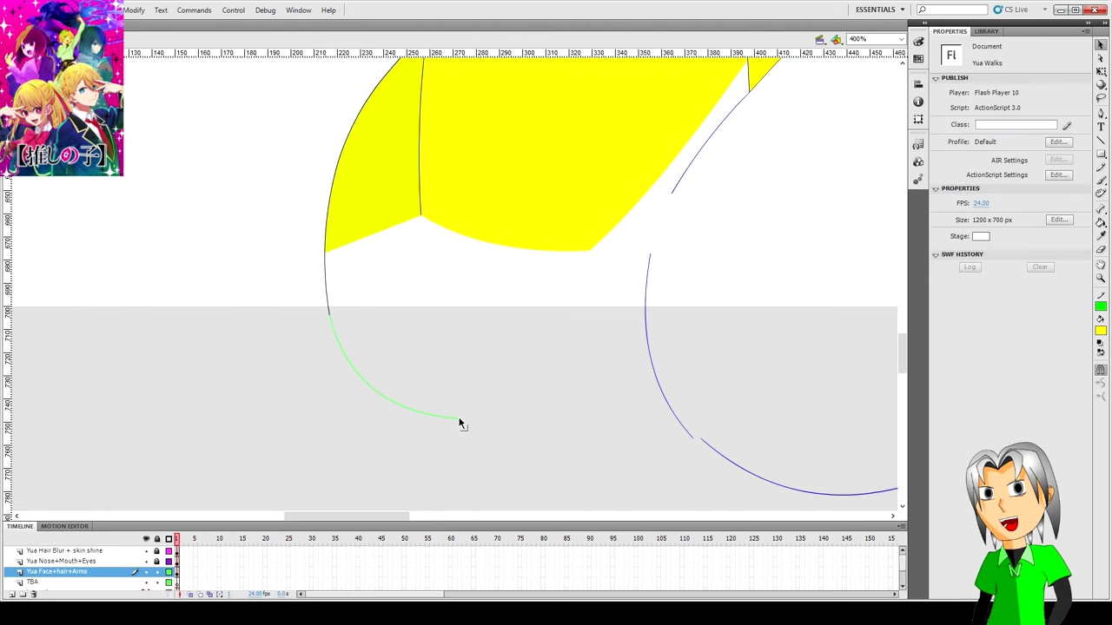
pyautogui.press('n')
pyautogui.moveTo(460, 423); pyautogui.dragTo(651, 361)
pyautogui.press('v')
pyautogui.moveTo(566, 390)
pyautogui.mouseDown()
pyautogui.moveTo(581, 405)
pyautogui.moveTo(569, 408)
pyautogui.mouseUp()
pyautogui.hotkey('ctrl', '-')
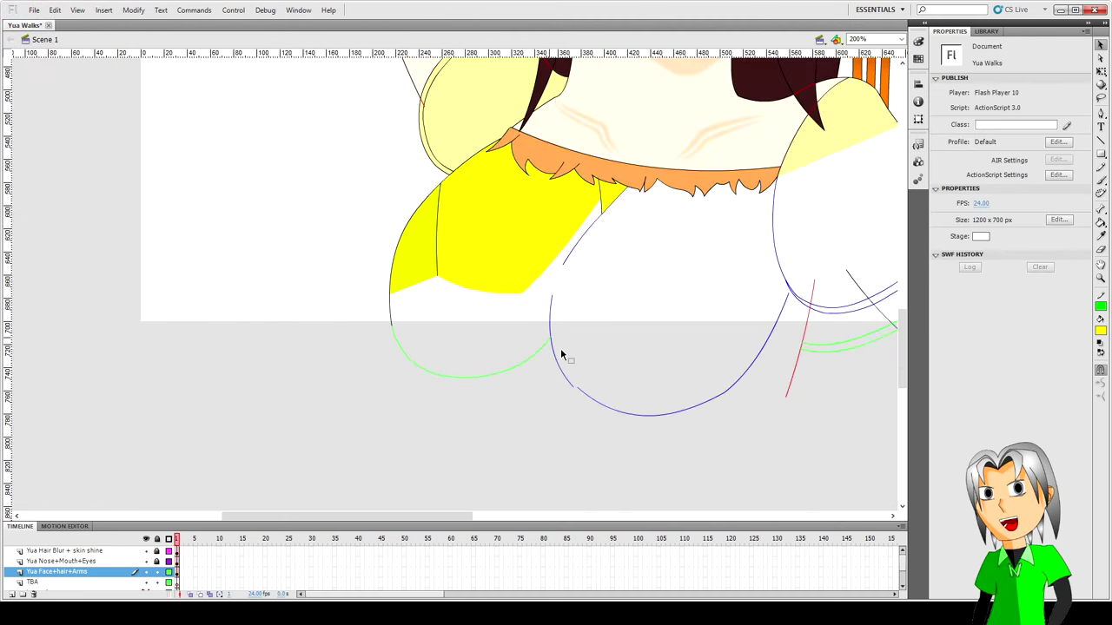
pyautogui.click(538, 354)
pyautogui.press('q')
pyautogui.click(540, 376)
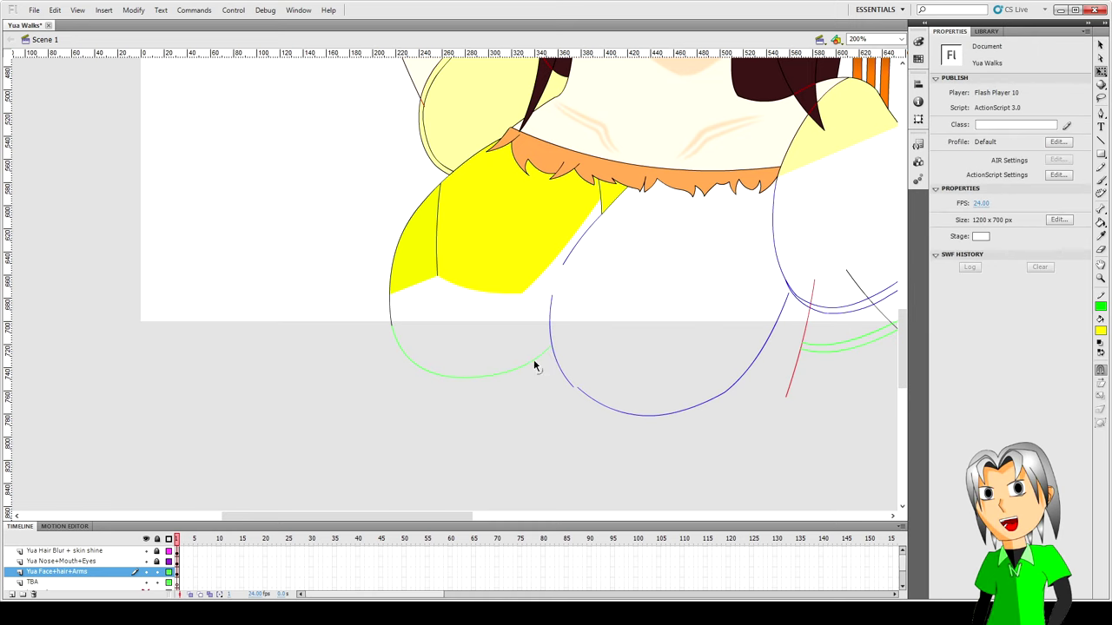
pyautogui.click(534, 361)
pyautogui.press('Delete')
# - Adjust the green curve with Free Transform to a height of about 49 px
pyautogui.click(453, 377)
pyautogui.hotkey('ctrl', '=')
pyautogui.hotkey('ctrl', '=')
pyautogui.moveTo(455, 388); pyautogui.dragTo(452, 405)
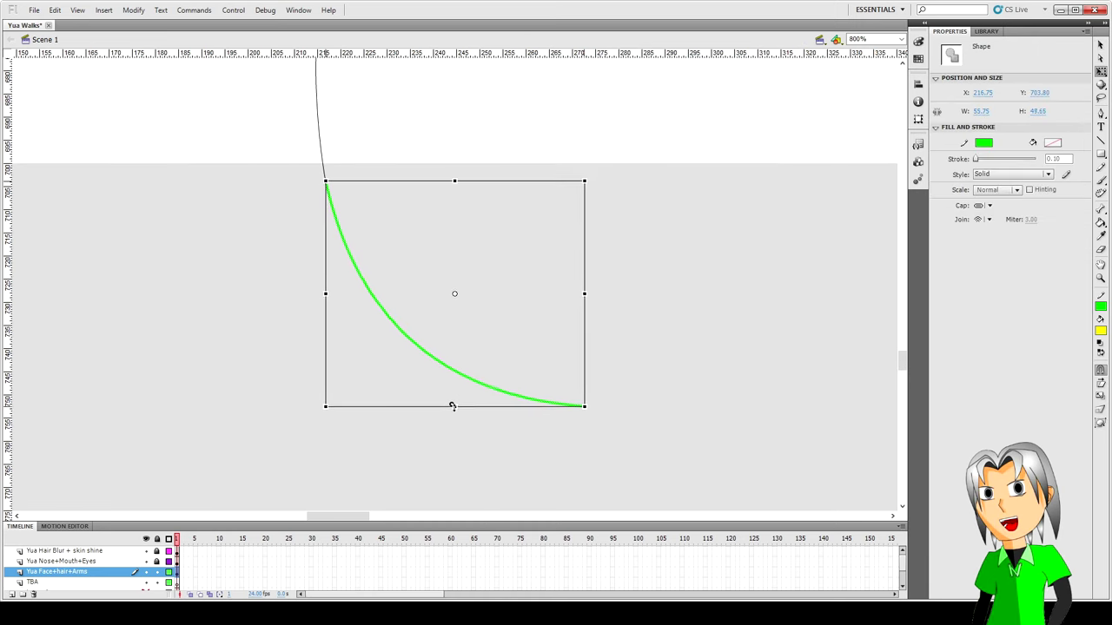
pyautogui.click(603, 385)
pyautogui.hotkey('ctrl', '-')
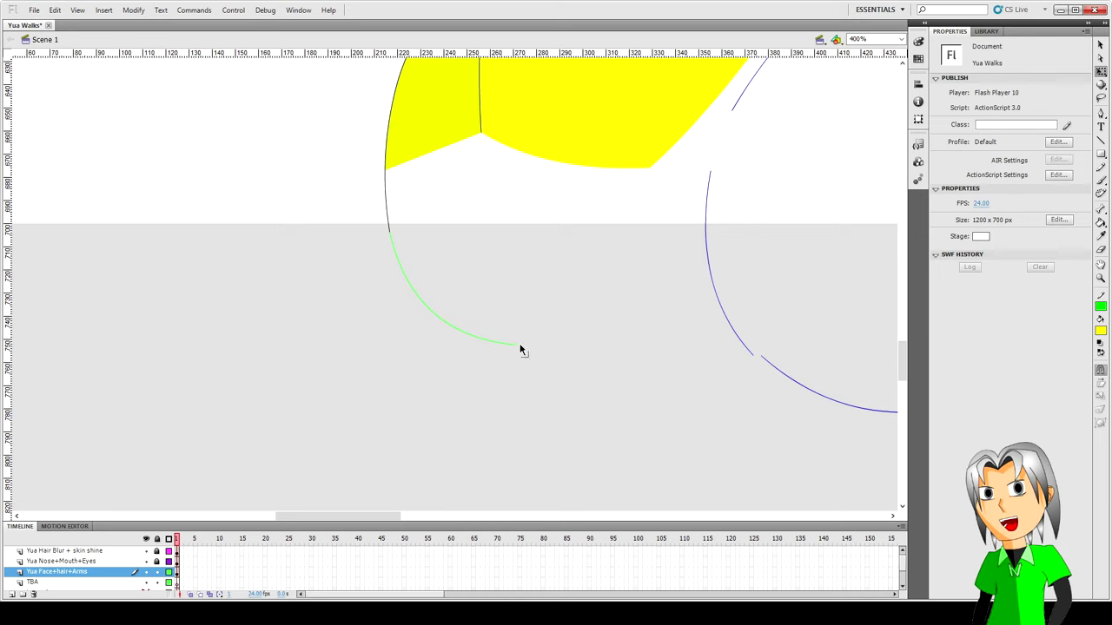
# - Draw a second green segment from the curve's end to the blue curve and bow it downward
pyautogui.moveTo(520, 350); pyautogui.dragTo(712, 284)
pyautogui.click(697, 316)
pyautogui.press('q')
pyautogui.click(705, 333)
pyautogui.moveTo(619, 313); pyautogui.dragTo(628, 336)
pyautogui.click(695, 303)
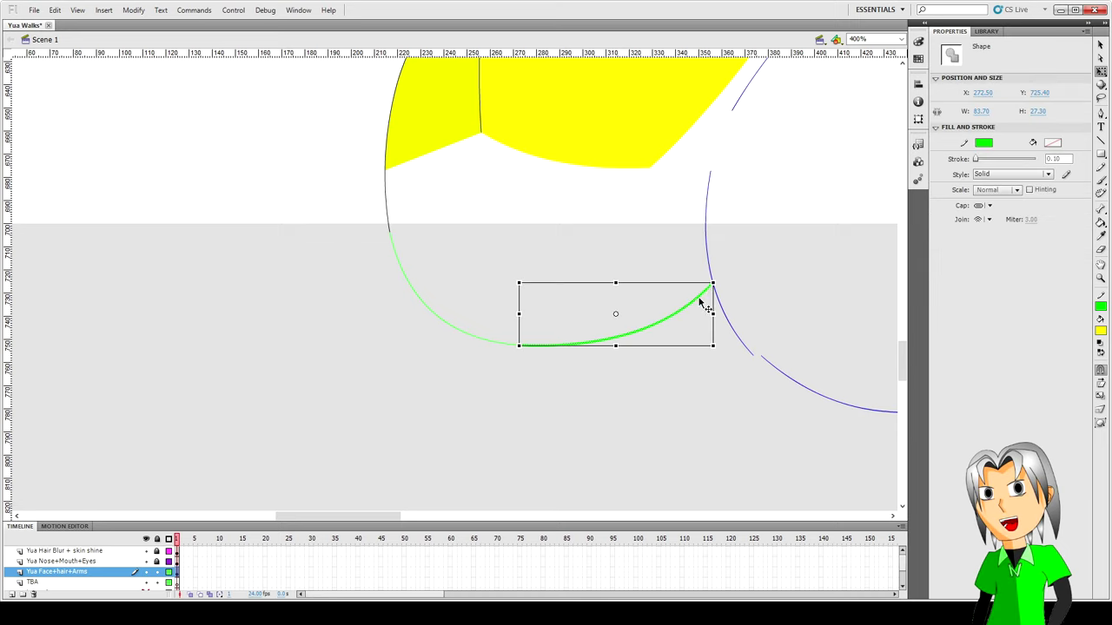
# - Extend the second green segment just past the blue curve, and smooth its bend and its joint with the first green curve
pyautogui.moveTo(712, 283); pyautogui.dragTo(731, 301)
pyautogui.click(707, 327)
pyautogui.moveTo(561, 347); pyautogui.dragTo(563, 362)
pyautogui.moveTo(518, 346); pyautogui.dragTo(535, 368)
# - Save the file and delete the short green overhang beyond the blue curve
pyautogui.scroll(1, 575, 307)
pyautogui.hotkey('ctrl', 's')
pyautogui.click(726, 354)
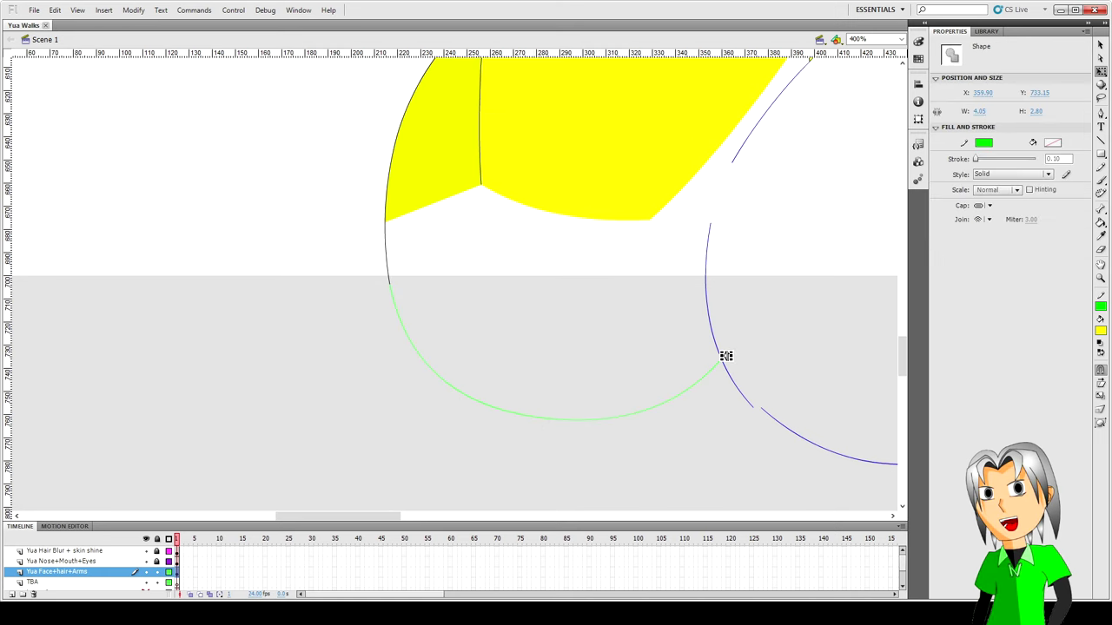
pyautogui.press('Delete')
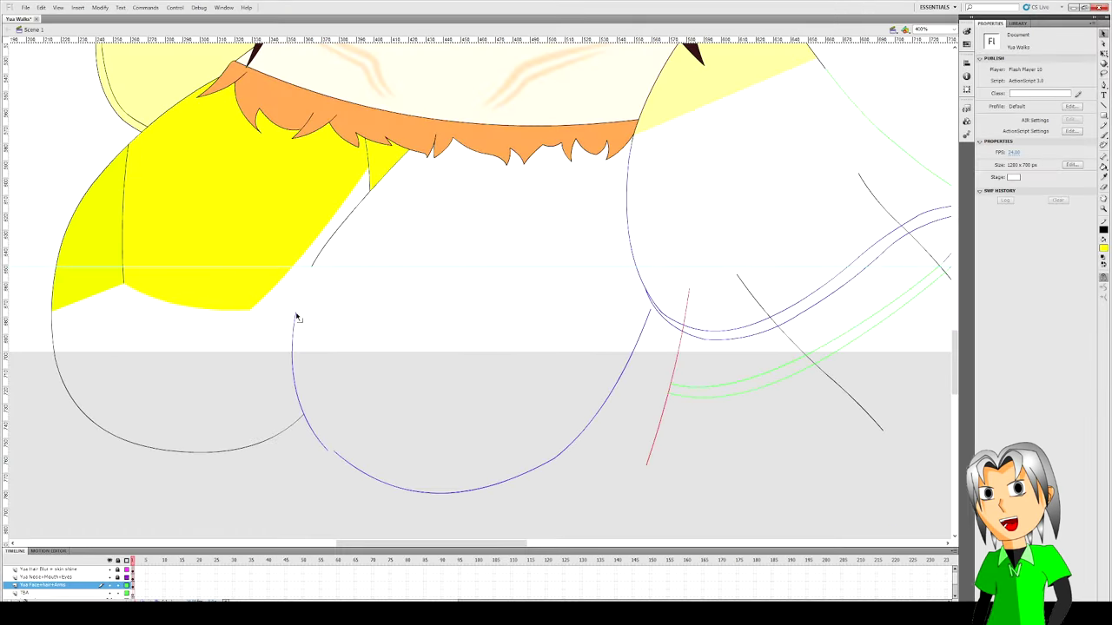
# - Bridge the gap between the black line and the blue curve with a thin black line, bowed slightly to smooth the outline
pyautogui.moveTo(305, 289); pyautogui.dragTo(311, 267)
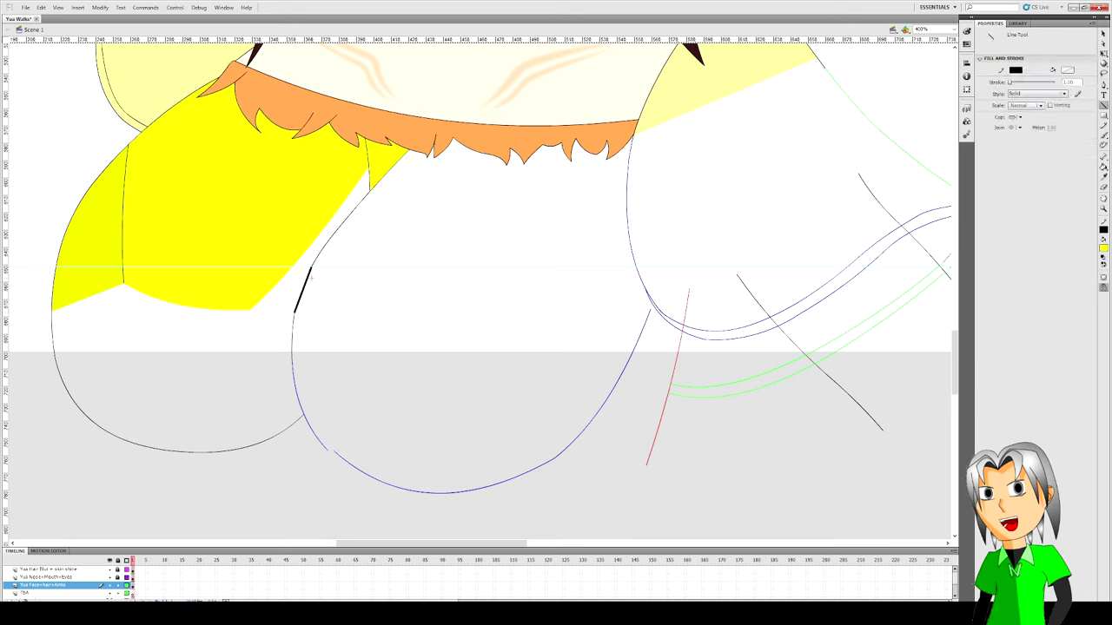
pyautogui.press('v')
pyautogui.click(304, 288)
pyautogui.moveTo(1078, 120); pyautogui.dragTo(1050, 122)
pyautogui.click(338, 295)
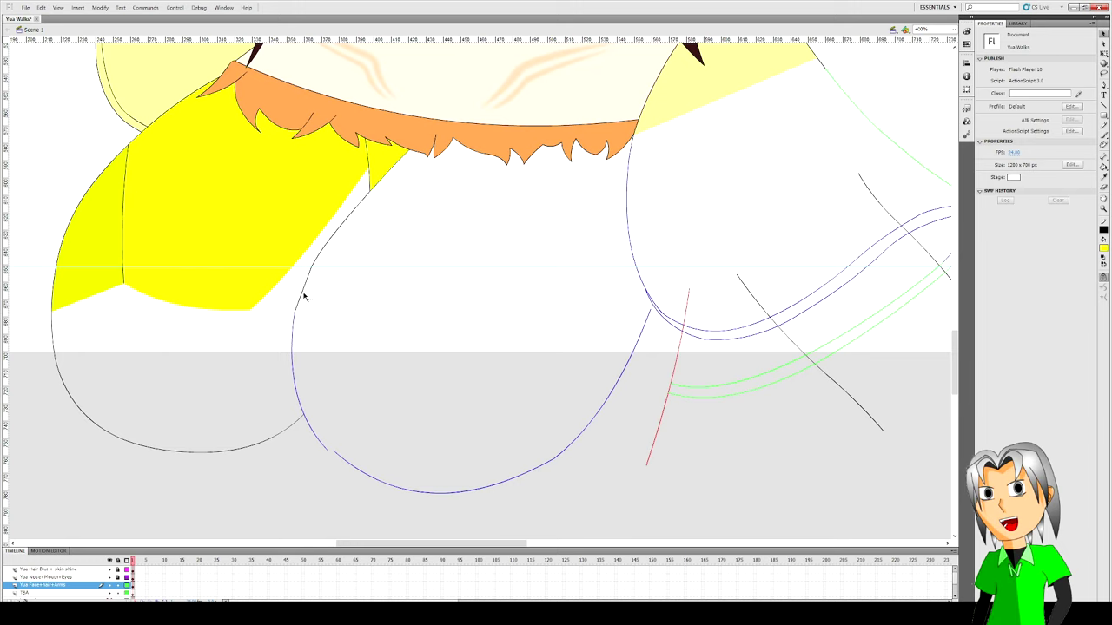
pyautogui.moveTo(304, 294); pyautogui.dragTo(301, 292)
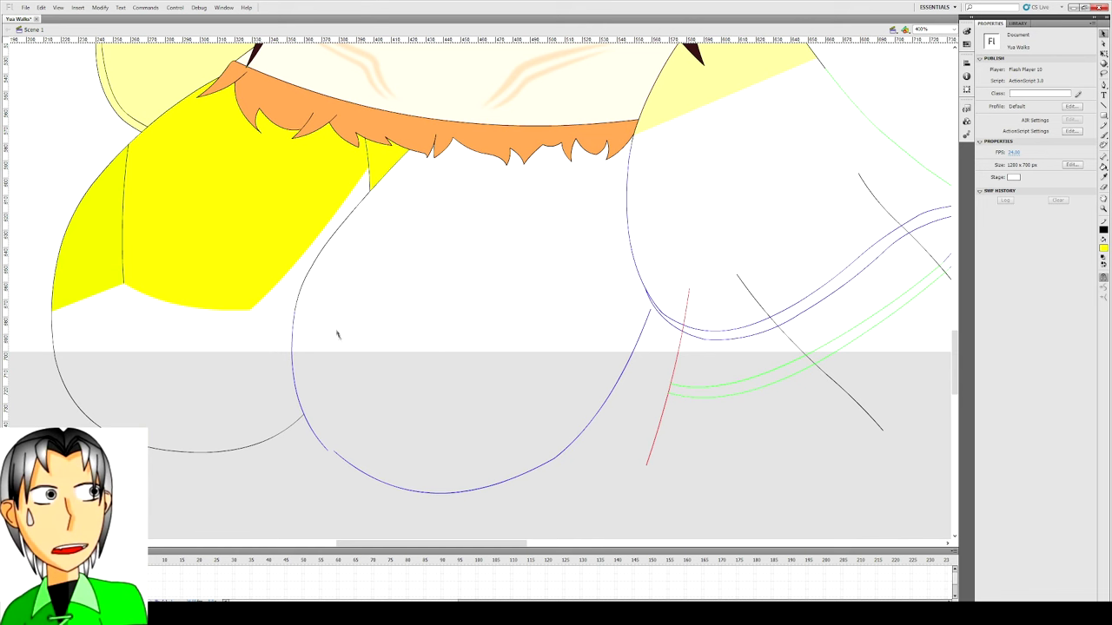
# - Draw a thin black, nearly vertical line from the small triangle's lower edge down into the middle dress shape
pyautogui.hotkey('ctrl', '=')
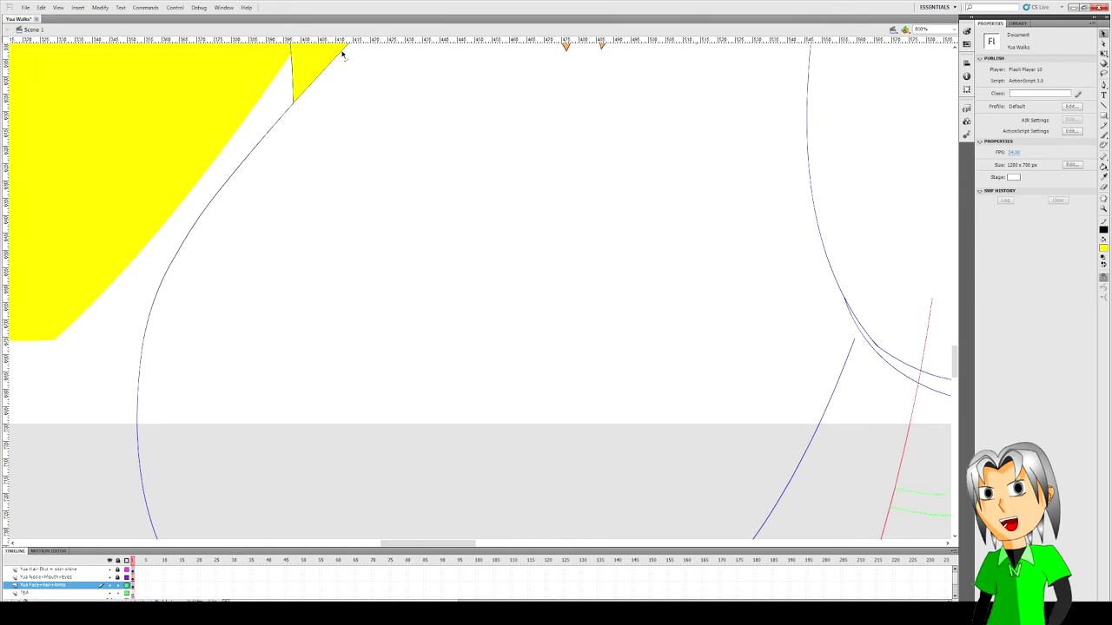
pyautogui.press('n')
pyautogui.moveTo(342, 49)
pyautogui.mouseDown()
pyautogui.moveTo(308, 293)
pyautogui.moveTo(349, 347)
pyautogui.mouseUp()
pyautogui.press('v')
pyautogui.click(349, 345)
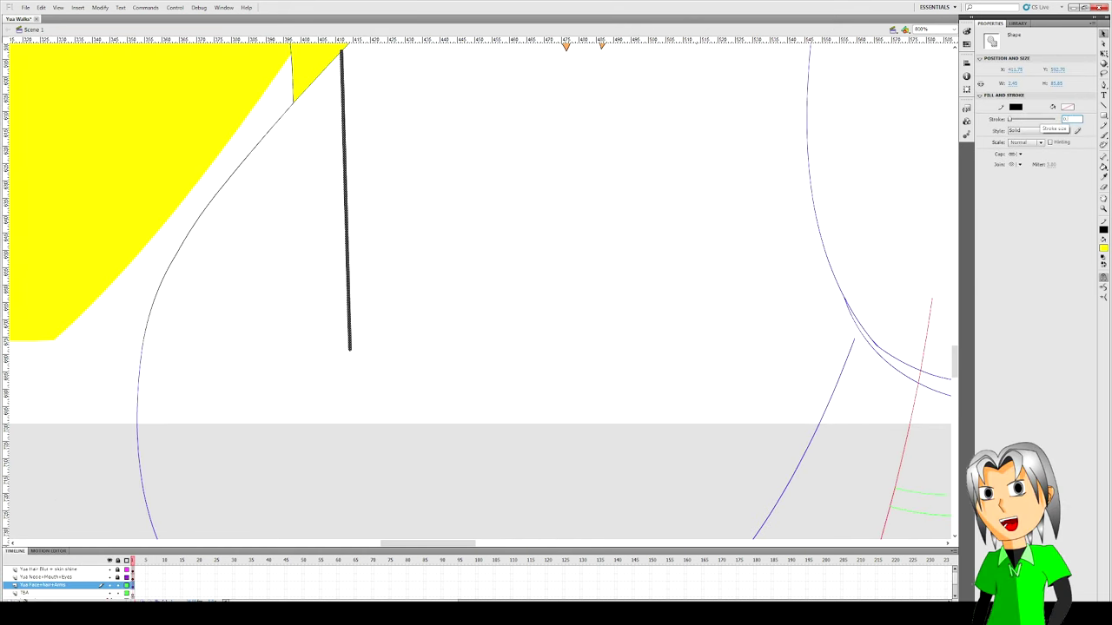
pyautogui.click(353, 205)
# - Draw the inner panel's lower edge from the vertical line's end, bow it downward and shift its right end
pyautogui.press('n')
pyautogui.moveTo(351, 352)
pyautogui.mouseDown()
pyautogui.moveTo(575, 403)
pyautogui.moveTo(596, 422)
pyautogui.mouseUp()
pyautogui.press('v')
pyautogui.moveTo(496, 389); pyautogui.dragTo(507, 409)
pyautogui.moveTo(596, 421); pyautogui.dragTo(608, 412)
# - Draw the inner panel's right edge from the lower corner up to the blue sleeve outline
pyautogui.scroll(2, 609, 406)
pyautogui.scroll(-1, 610, 408)
pyautogui.moveTo(606, 451)
pyautogui.mouseDown()
pyautogui.moveTo(622, 453)
pyautogui.moveTo(806, 143)
pyautogui.mouseUp()
pyautogui.press('n')
pyautogui.press('v')
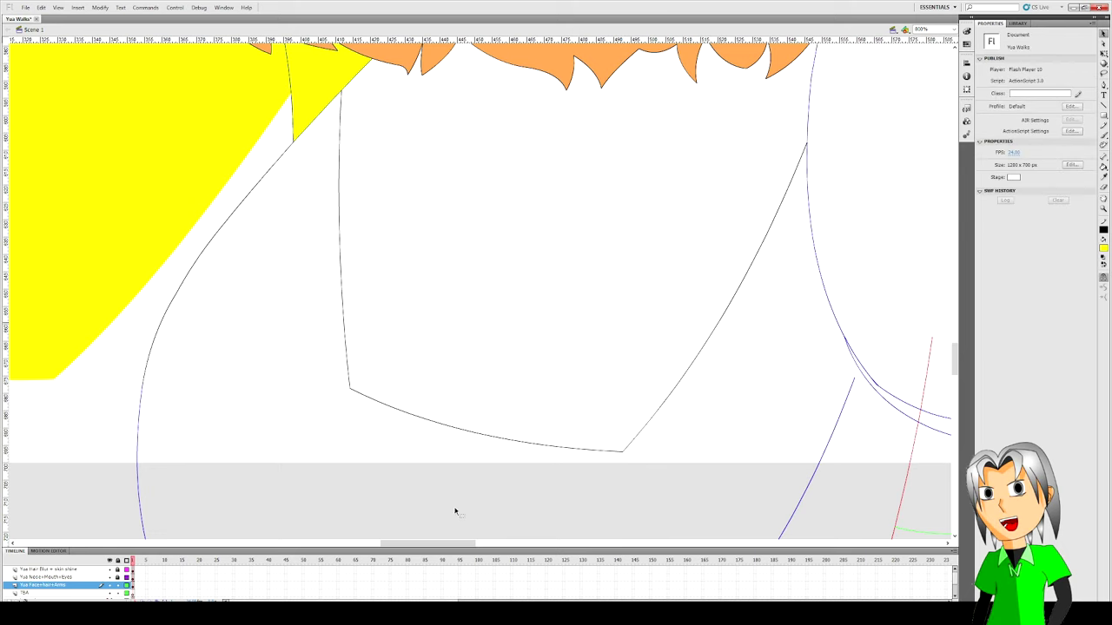
# - Recolour the upper left segment of the blue curve black
pyautogui.scroll(-1, 454, 512)
pyautogui.click(139, 333)
pyautogui.click(226, 325)
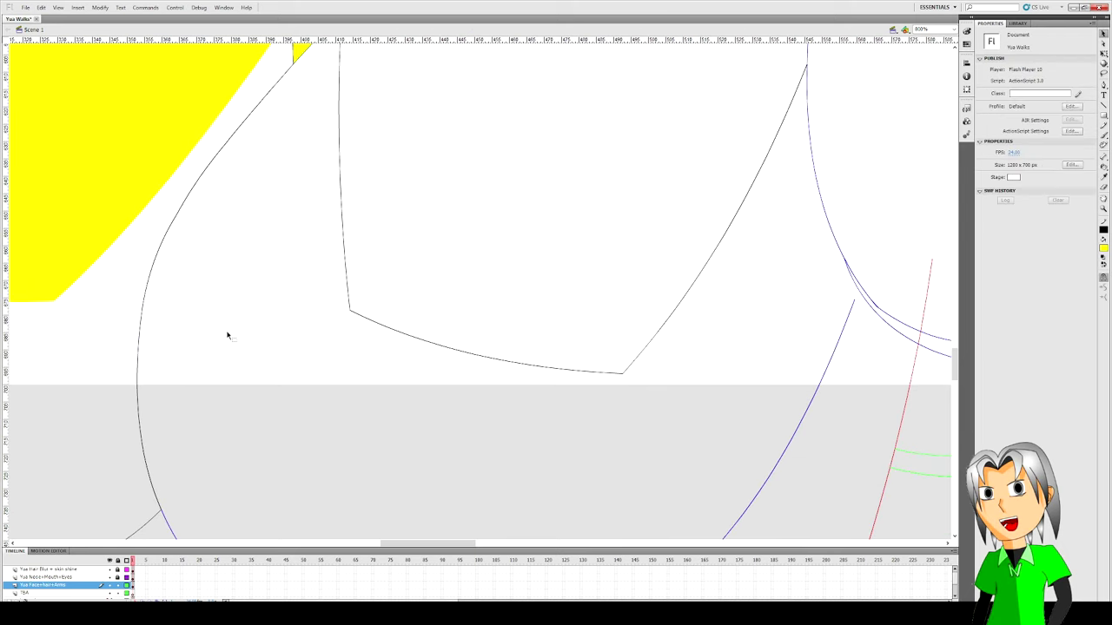
# - Reposition the inner panel's two lower corners and refine the bend of its lower edge
pyautogui.scroll(1, 227, 335)
pyautogui.moveTo(350, 351); pyautogui.dragTo(342, 380)
pyautogui.moveTo(622, 412); pyautogui.dragTo(628, 434)
pyautogui.moveTo(497, 413); pyautogui.dragTo(491, 420)
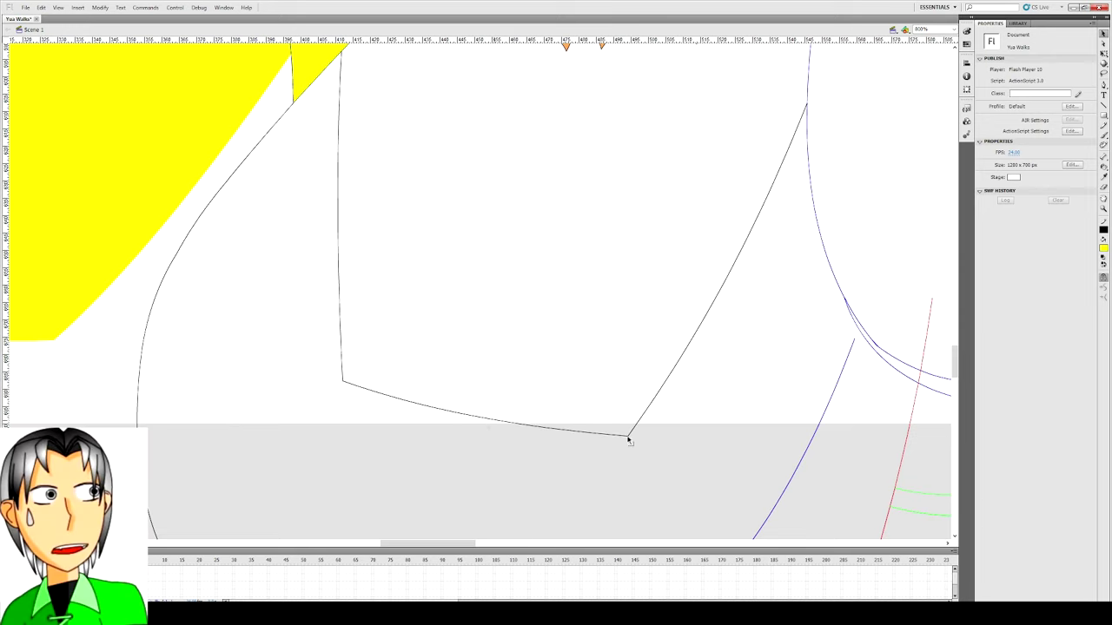
pyautogui.moveTo(628, 436); pyautogui.dragTo(587, 430)
# - Raise the upper end of the panel's right edge along the blue outline, and shift the lower left corner and bow the left edge outward
pyautogui.click(724, 259)
pyautogui.scroll(2, 724, 261)
pyautogui.press('q')
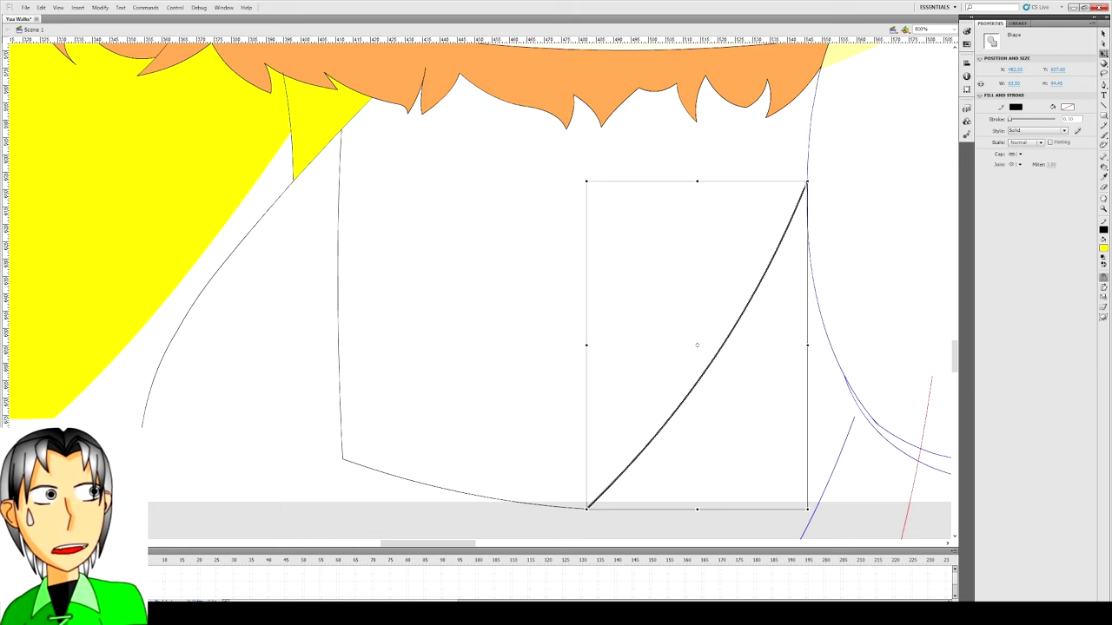
pyautogui.moveTo(807, 180); pyautogui.dragTo(810, 132)
pyautogui.click(738, 214)
pyautogui.moveTo(344, 462); pyautogui.dragTo(335, 468)
pyautogui.moveTo(336, 308); pyautogui.dragTo(330, 308)
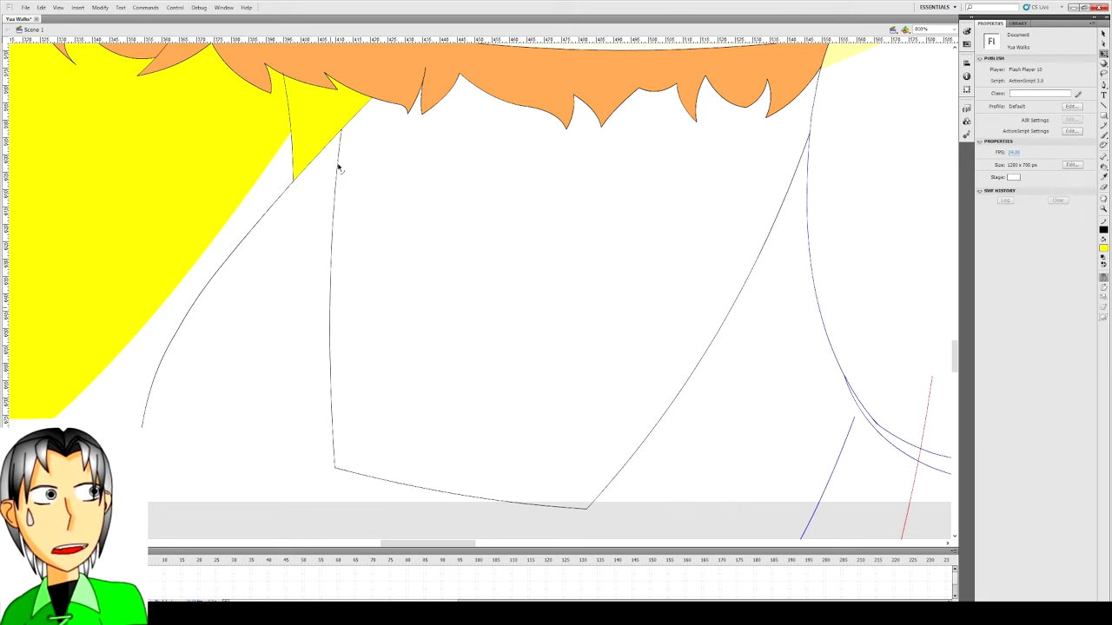
# - Replace the panel's left edge with a bowed line starting farther left on the triangle, joined to the lower left corner
pyautogui.click(337, 165)
pyautogui.click(319, 156)
pyautogui.press('n')
pyautogui.moveTo(319, 154); pyautogui.dragTo(329, 468)
pyautogui.press('v')
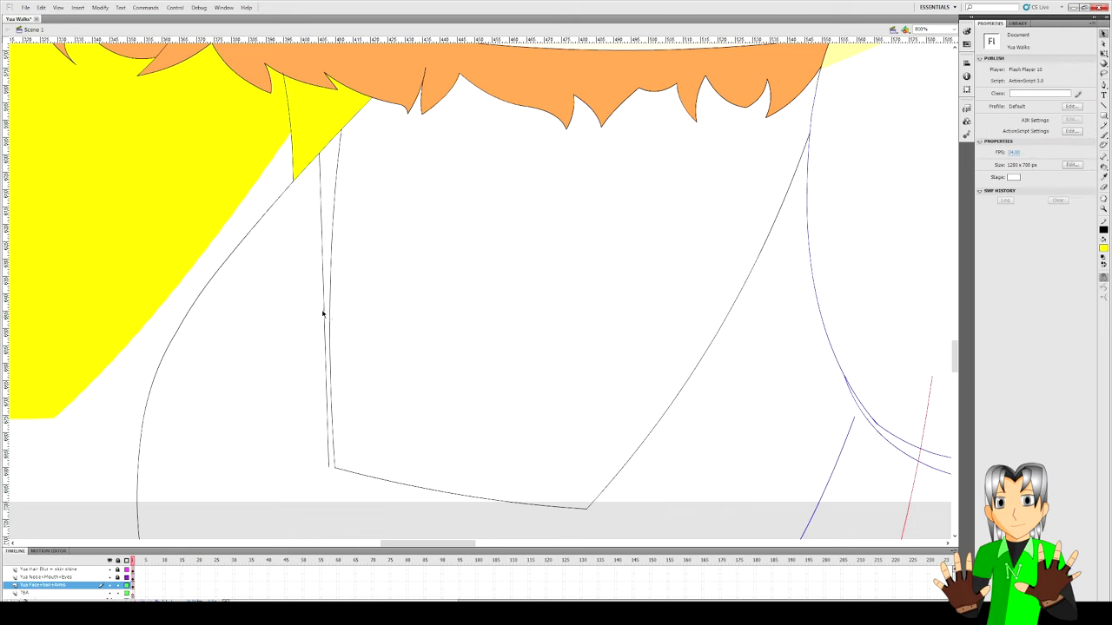
pyautogui.moveTo(323, 314); pyautogui.dragTo(318, 313)
pyautogui.click(330, 335)
pyautogui.press('Delete')
pyautogui.moveTo(329, 470); pyautogui.dragTo(335, 469)
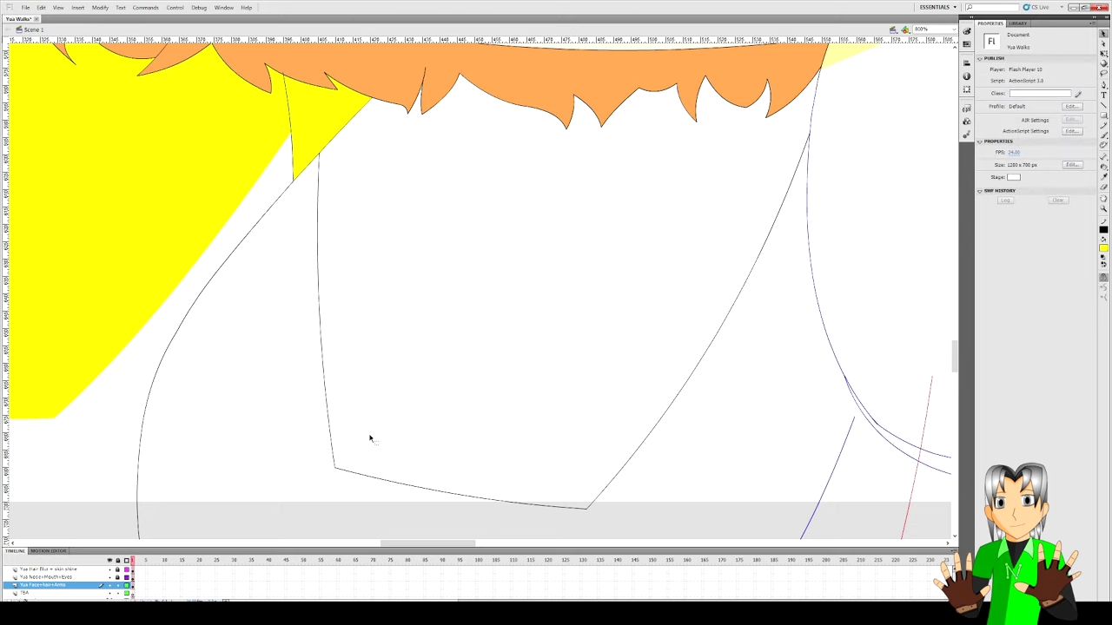
# - Move the upper end of the panel's right edge from the blue outline onto the frill's lower edge
pyautogui.click(803, 154)
pyautogui.press('q')
pyautogui.moveTo(809, 132); pyautogui.dragTo(761, 95)
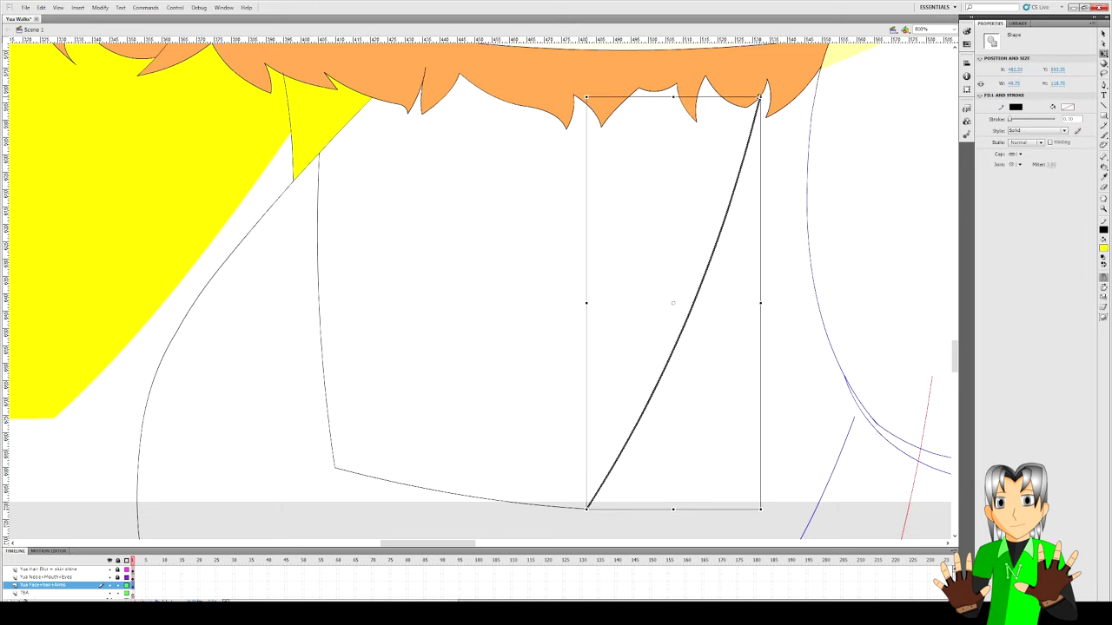
pyautogui.click(486, 359)
pyautogui.hotkey('ctrl', '-')
pyautogui.hotkey('ctrl', '-')
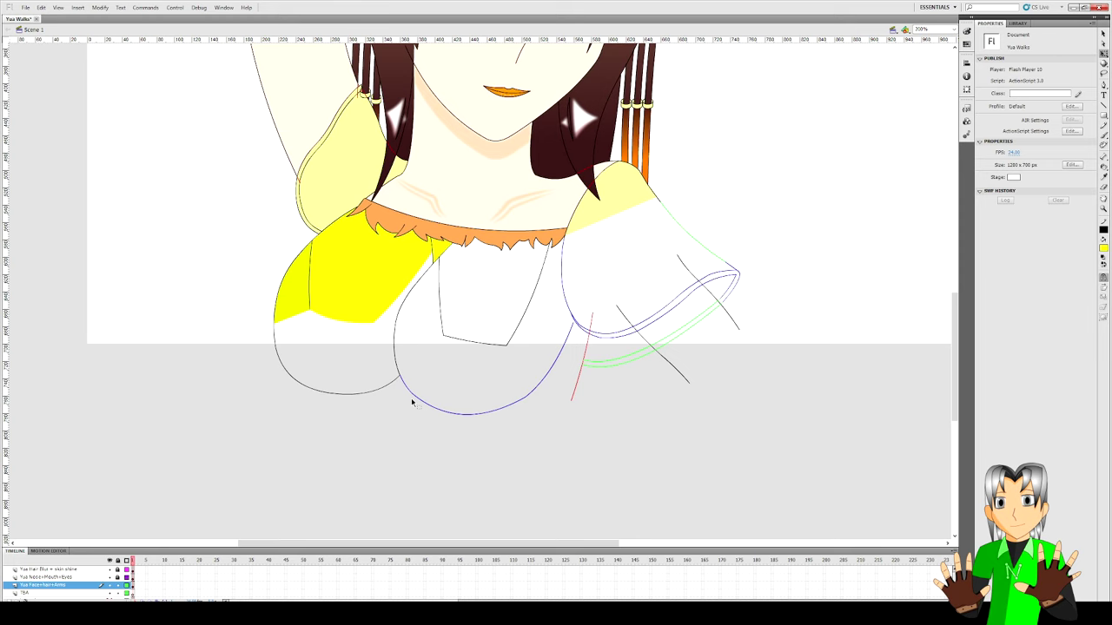
# - Move the blue curve's upper right end higher on the sleeve outline and adjust the joint at its lower right
pyautogui.keyDown('ctrl'); pyautogui.doubleClick(505, 334); pyautogui.keyUp('ctrl')
pyautogui.moveTo(707, 162); pyautogui.dragTo(682, 81)
pyautogui.moveTo(514, 461); pyautogui.dragTo(506, 449)
# - Fill the remaining white and grey area of the left dress shape with the slightly darker yellow around the bright panel
pyautogui.scroll(3, 427, 521)
pyautogui.moveTo(427, 543); pyautogui.dragTo(362, 543)
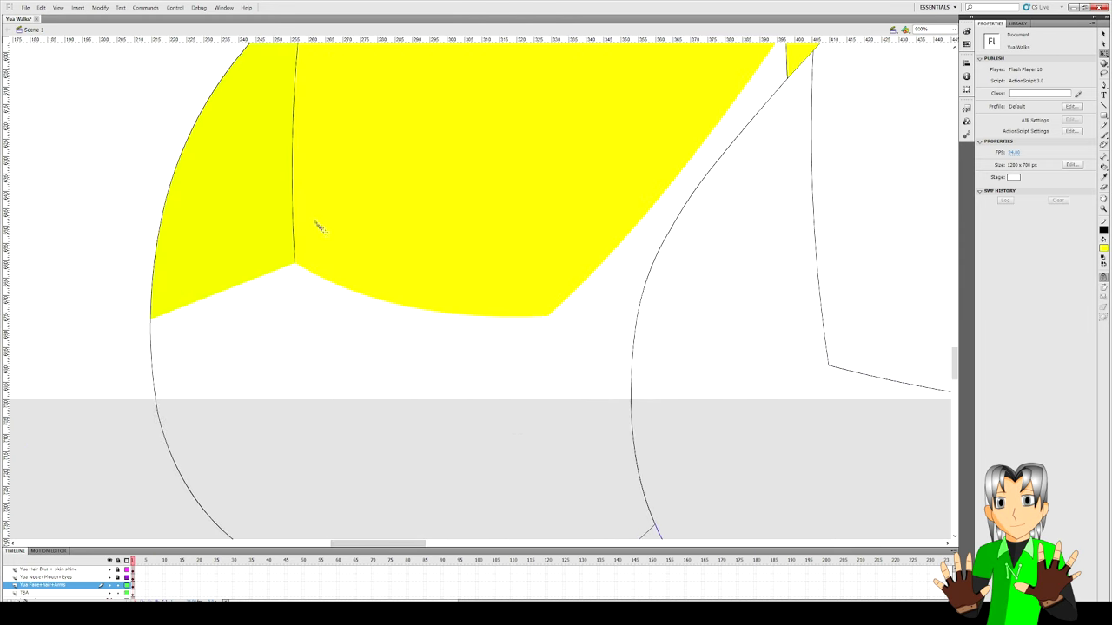
pyautogui.press('k')
pyautogui.click(261, 268)
pyautogui.scroll(2, 300, 434)
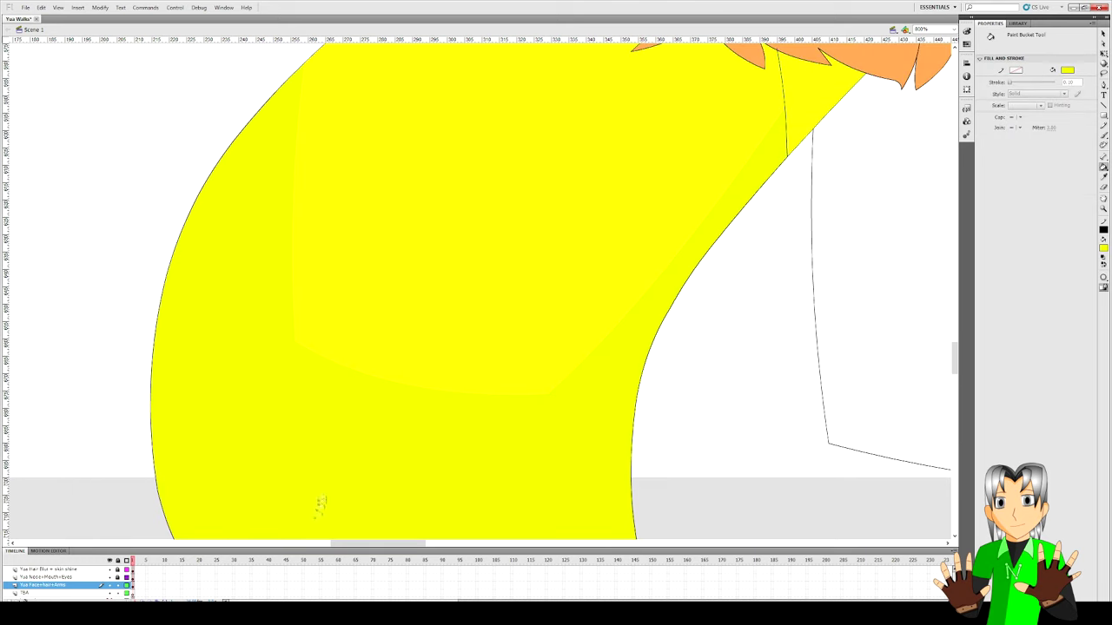
# - Shift the upper end of the inner panel's right edge slightly right along the frill with Free Transform
pyautogui.moveTo(354, 546); pyautogui.dragTo(411, 549)
pyautogui.press('v')
pyautogui.click(660, 196)
pyautogui.press('q')
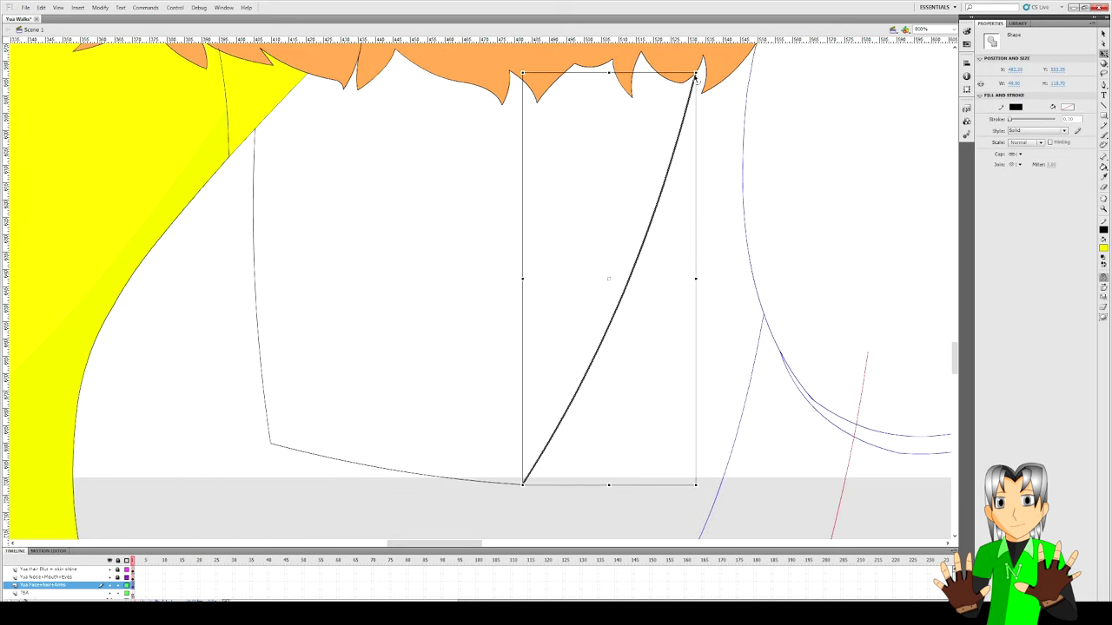
pyautogui.moveTo(696, 73); pyautogui.dragTo(712, 88)
pyautogui.click(545, 295)
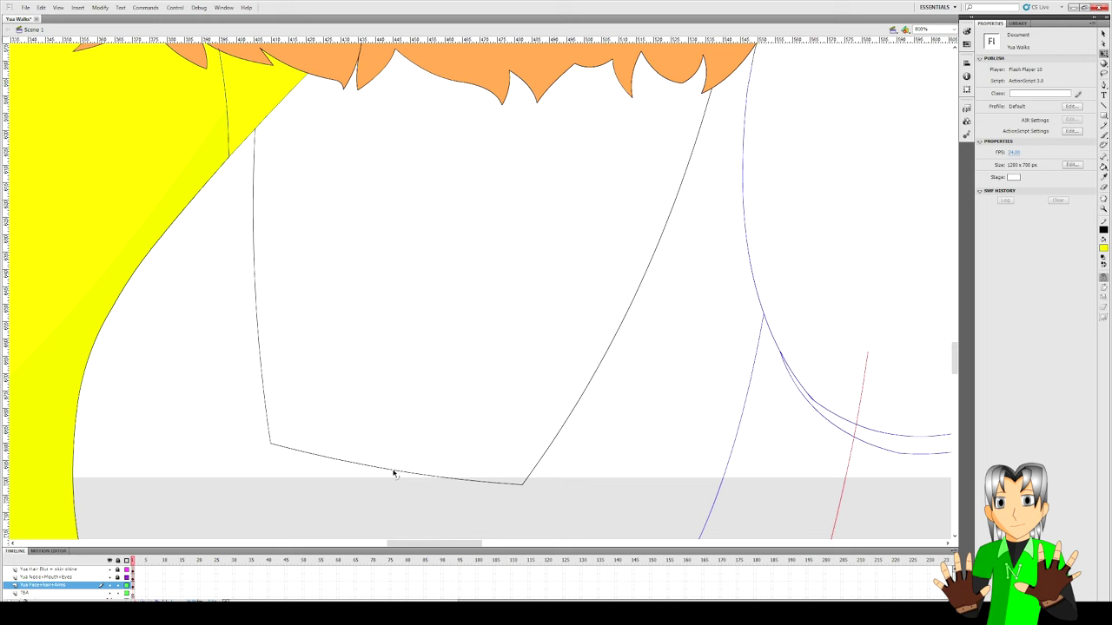
# - Bow the inner panel's lower edge further downward and nudge both of its lower corners
pyautogui.moveTo(394, 474); pyautogui.dragTo(388, 487)
pyautogui.moveTo(269, 444); pyautogui.dragTo(269, 447)
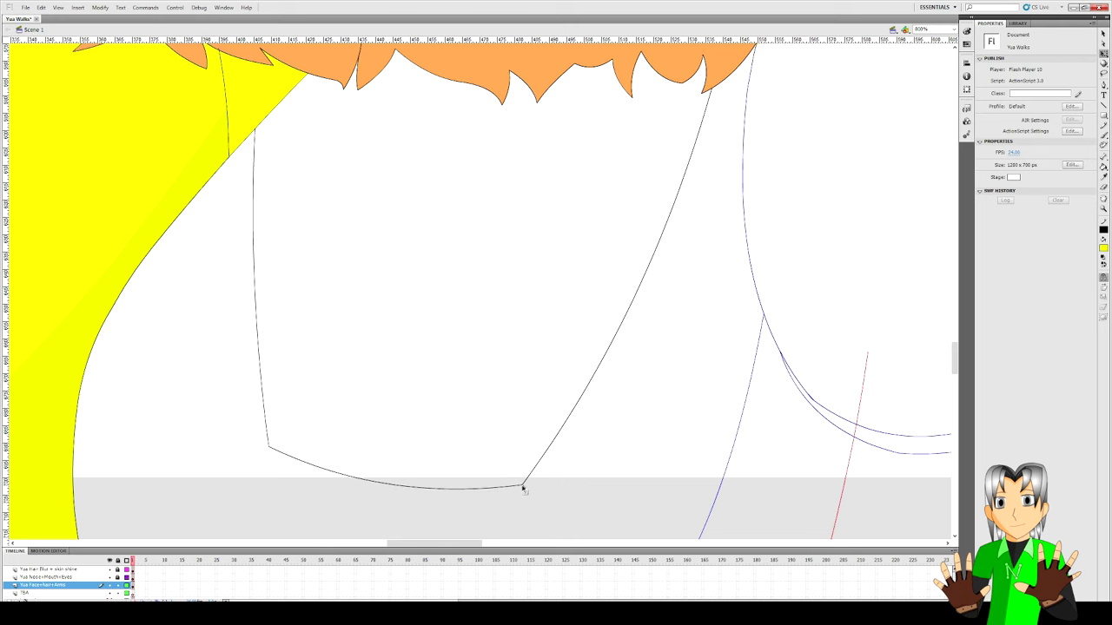
pyautogui.moveTo(523, 485); pyautogui.dragTo(520, 491)
# - Raise the blue curve's upper right end to meet the sleeve outline and nudge the joint at its lower left
pyautogui.scroll(-2, 495, 313)
pyautogui.scroll(1, 495, 313)
pyautogui.click(759, 233)
pyautogui.moveTo(764, 197); pyautogui.dragTo(757, 174)
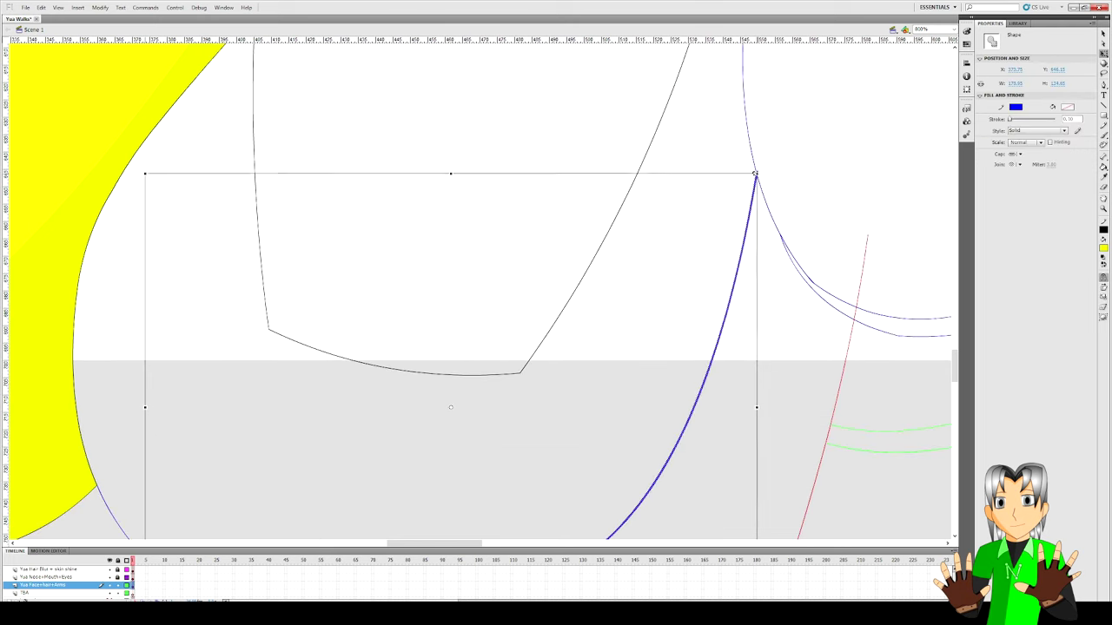
pyautogui.click(710, 242)
pyautogui.scroll(-3, 710, 242)
pyautogui.moveTo(145, 438); pyautogui.dragTo(145, 443)
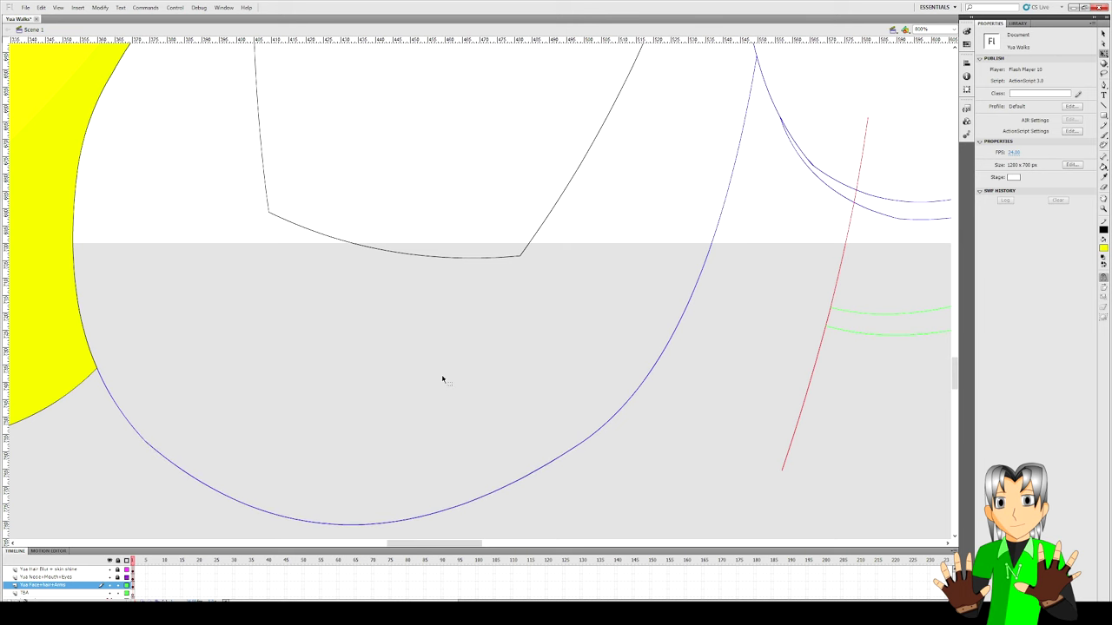
pyautogui.hotkey('ctrl', '-')
pyautogui.hotkey('ctrl', '-')
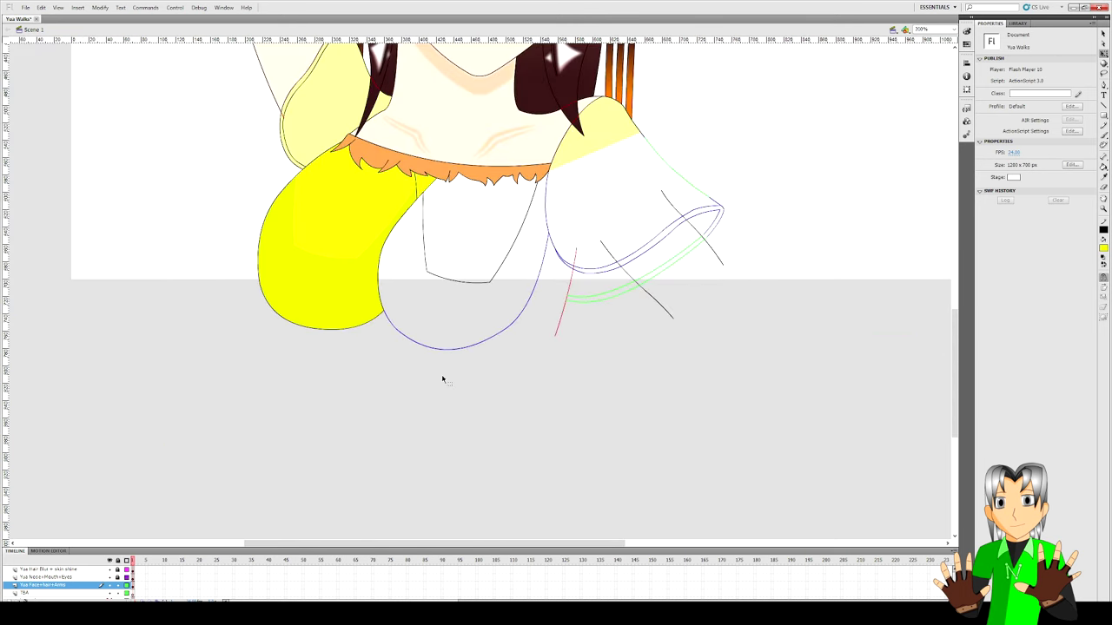
# - Stretch the upper end of the right dress shape's inner panel edge up and outward to meet the sleeve outline
pyautogui.hotkey('ctrl', '=')
pyautogui.hotkey('ctrl', '=')
pyautogui.scroll(7, 442, 379)
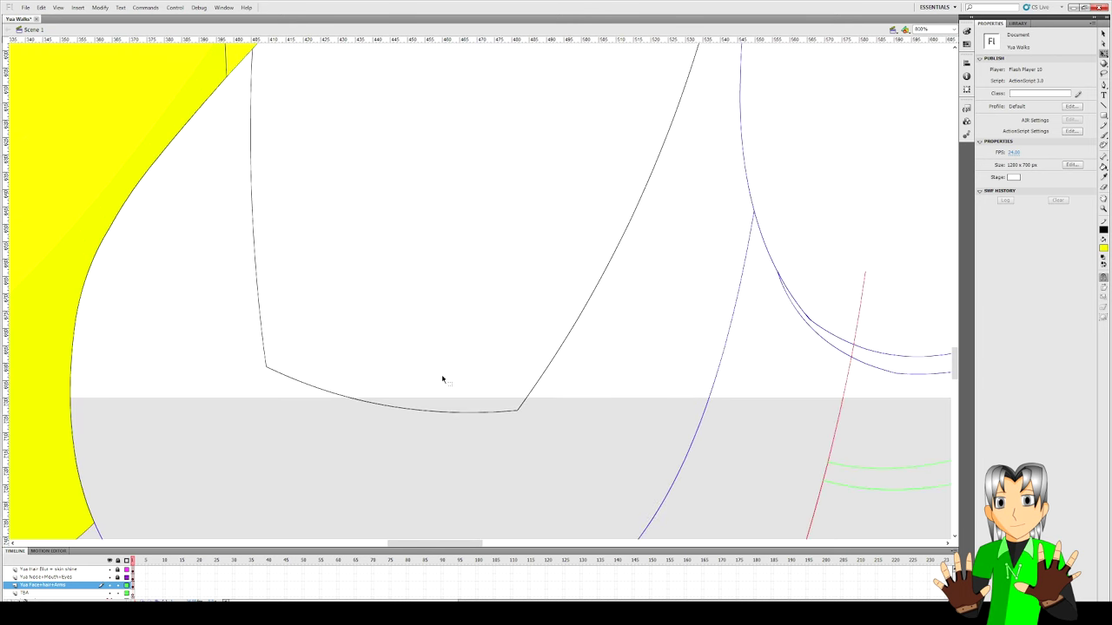
pyautogui.click(695, 174)
pyautogui.moveTo(709, 127); pyautogui.dragTo(741, 169)
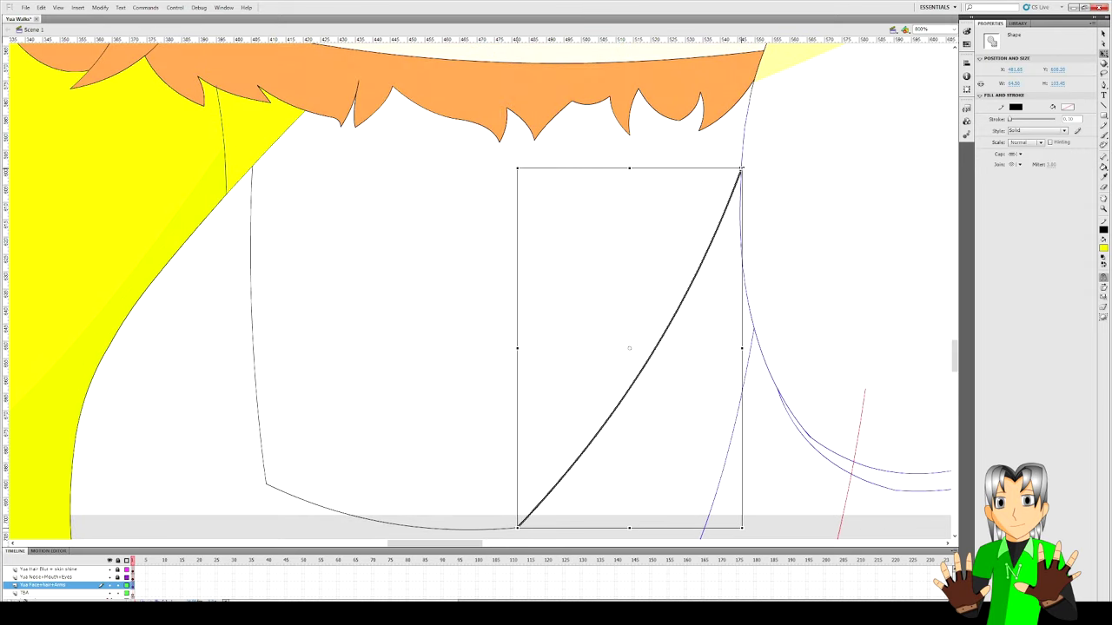
pyautogui.click(607, 318)
# - Fill the right dress shape's inner panel with bright yellow and the area around it with the slightly darker yellow
pyautogui.scroll(-1, 592, 333)
pyautogui.moveTo(439, 544)
pyautogui.mouseDown()
pyautogui.moveTo(385, 544)
pyautogui.moveTo(443, 544)
pyautogui.mouseUp()
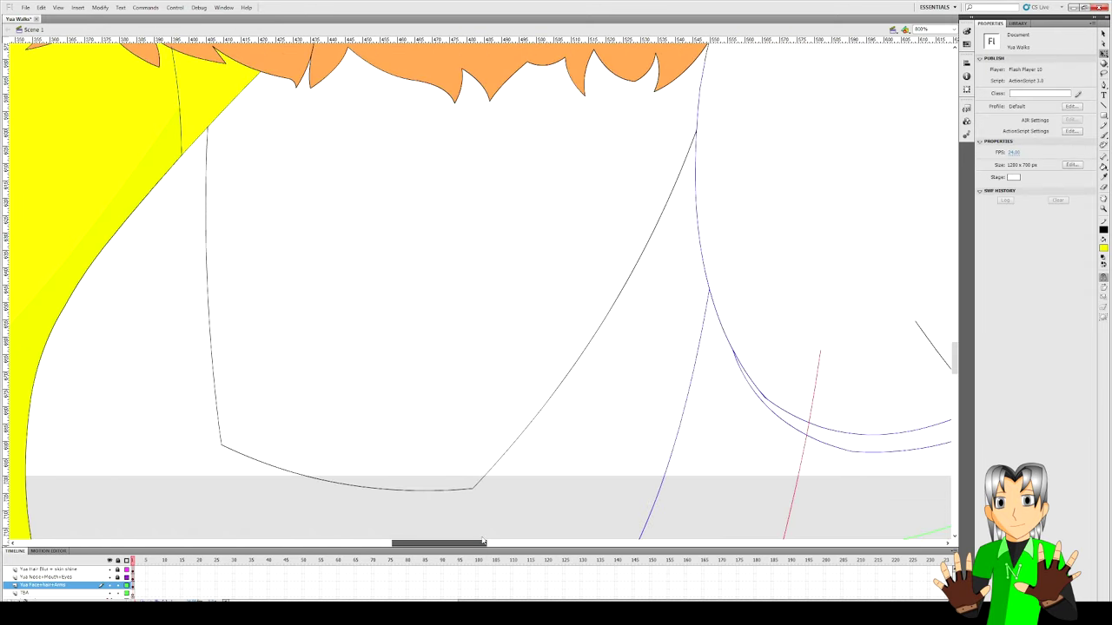
pyautogui.click(213, 130)
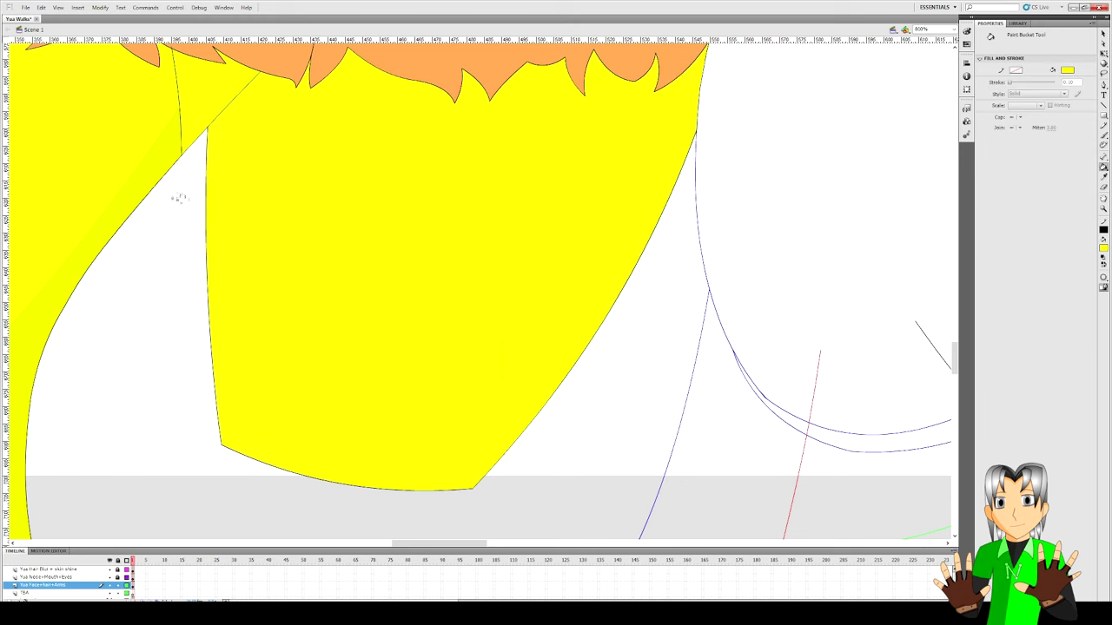
pyautogui.click(162, 218)
# - Delete the left, lower and right outline strokes of the right dress shape's inner panel, keeping the fills
pyautogui.click(207, 234)
pyautogui.press('Delete')
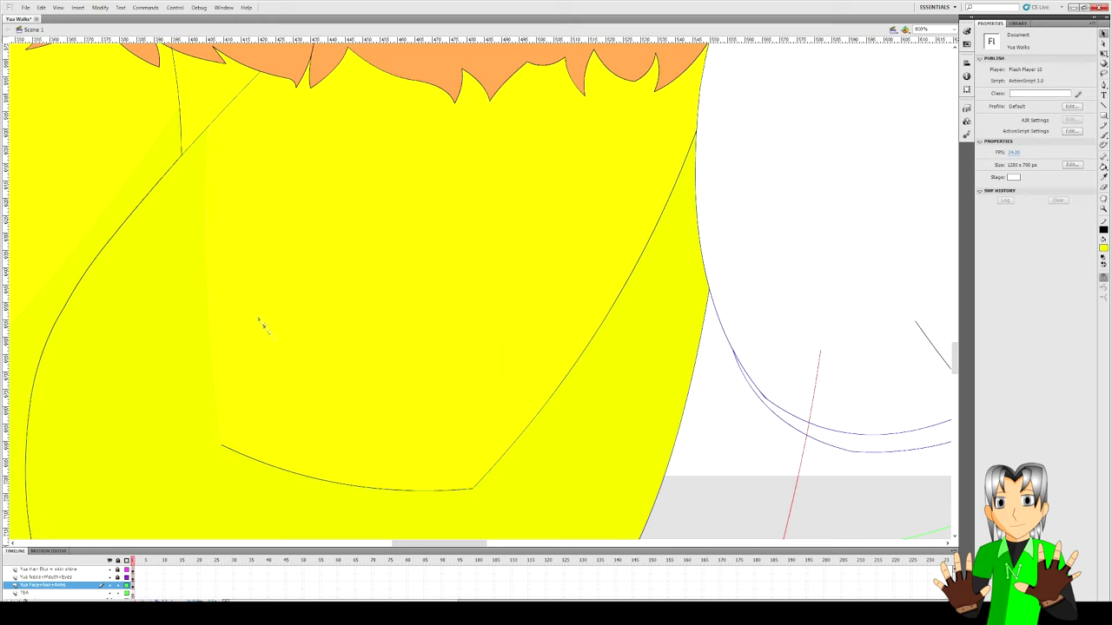
pyautogui.click(346, 486)
pyautogui.press('Delete')
pyautogui.click(540, 420)
pyautogui.press('Delete')
pyautogui.hotkey('ctrl', '-')
pyautogui.hotkey('ctrl', '-')
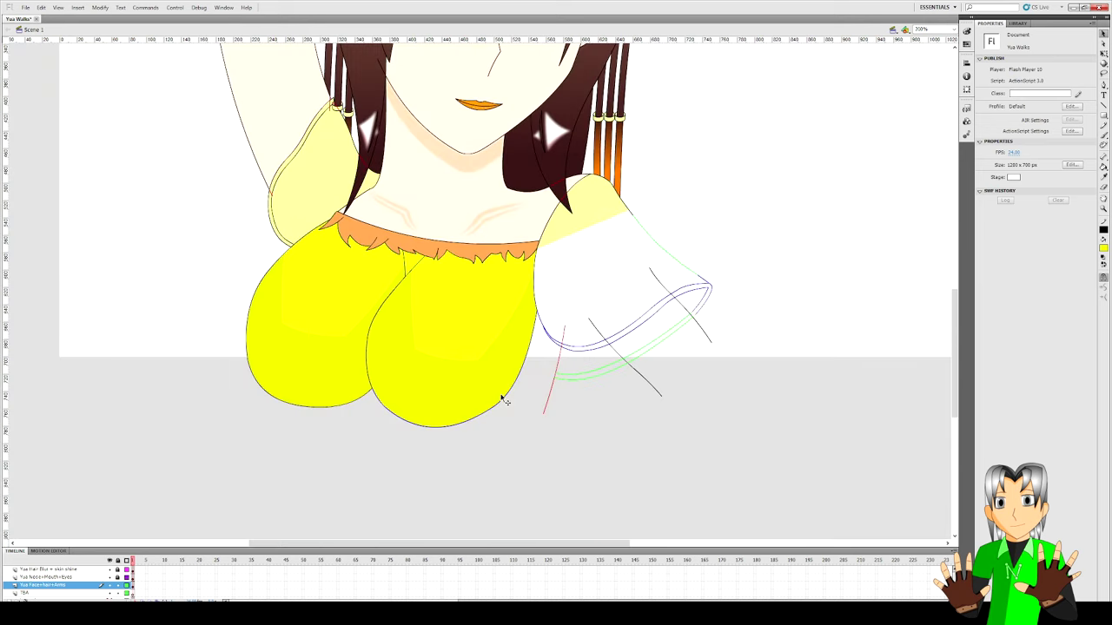
# - Fill the remaining white area of the right sleeve above the cuff with the sleeve's pale yellow
pyautogui.scroll(3, 502, 400)
pyautogui.press('k')
pyautogui.click(590, 354)
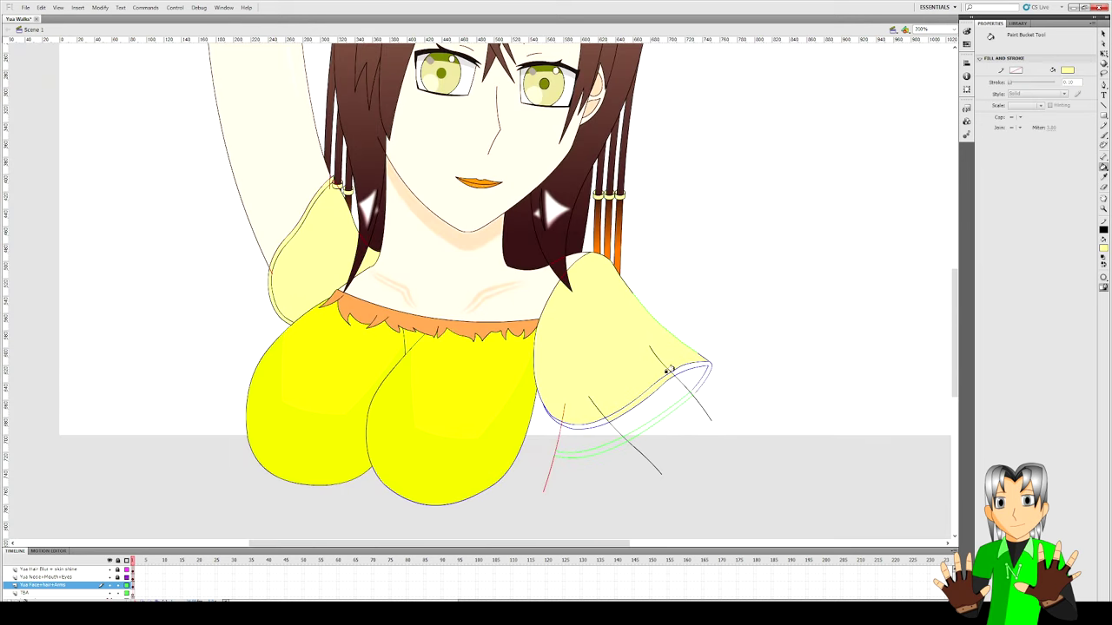